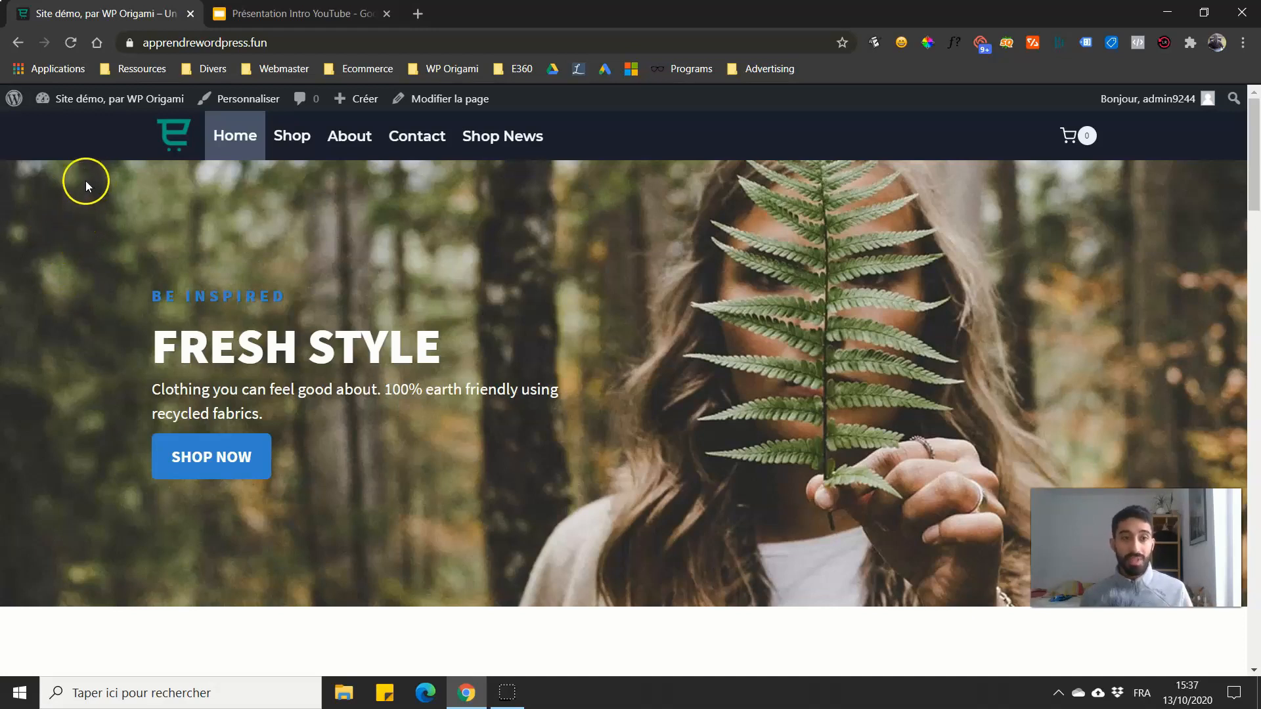
Step: Open the site's admin dashboard and go to the Theme Builder among the Elementor templates
click(88, 111)
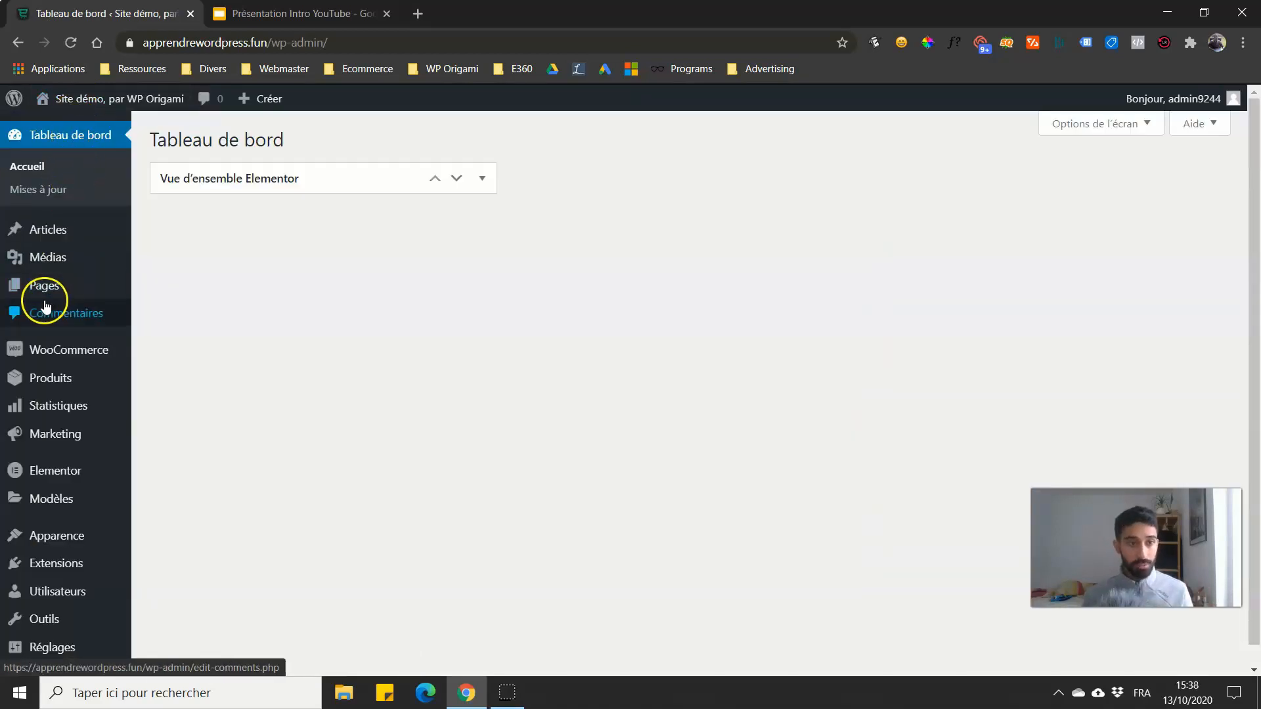
mouse_move(78, 471)
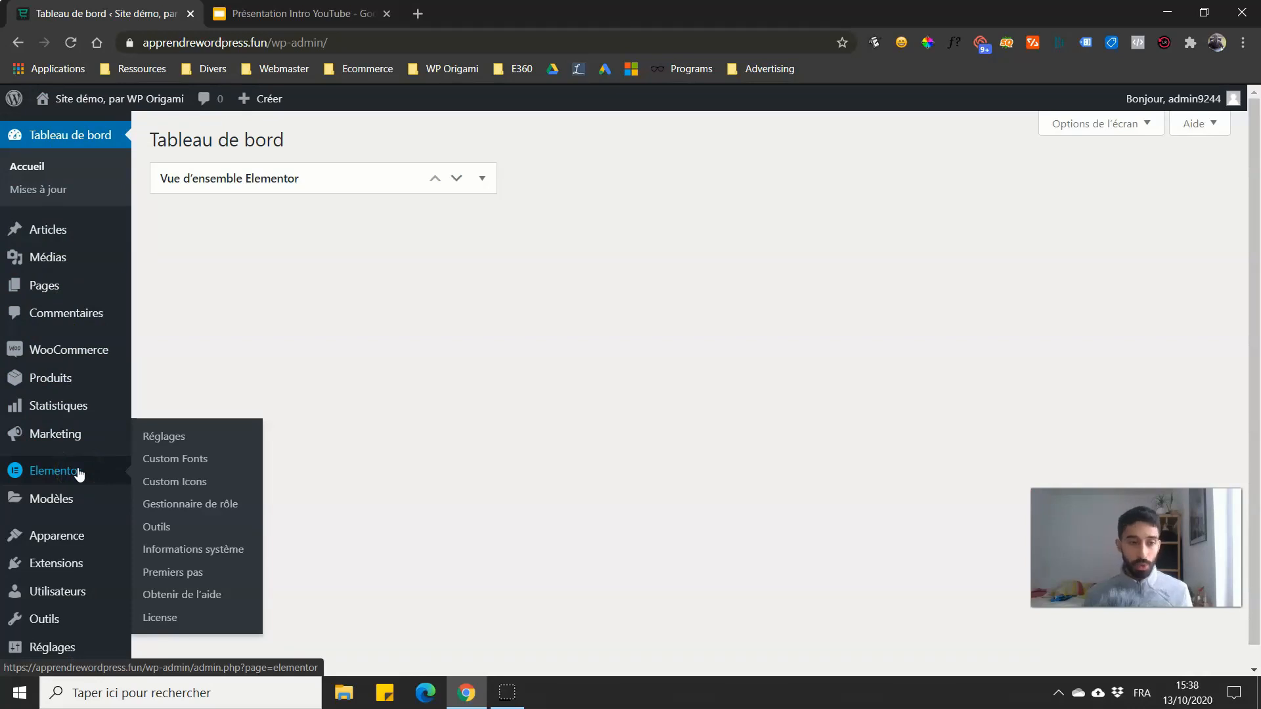
mouse_move(60, 499)
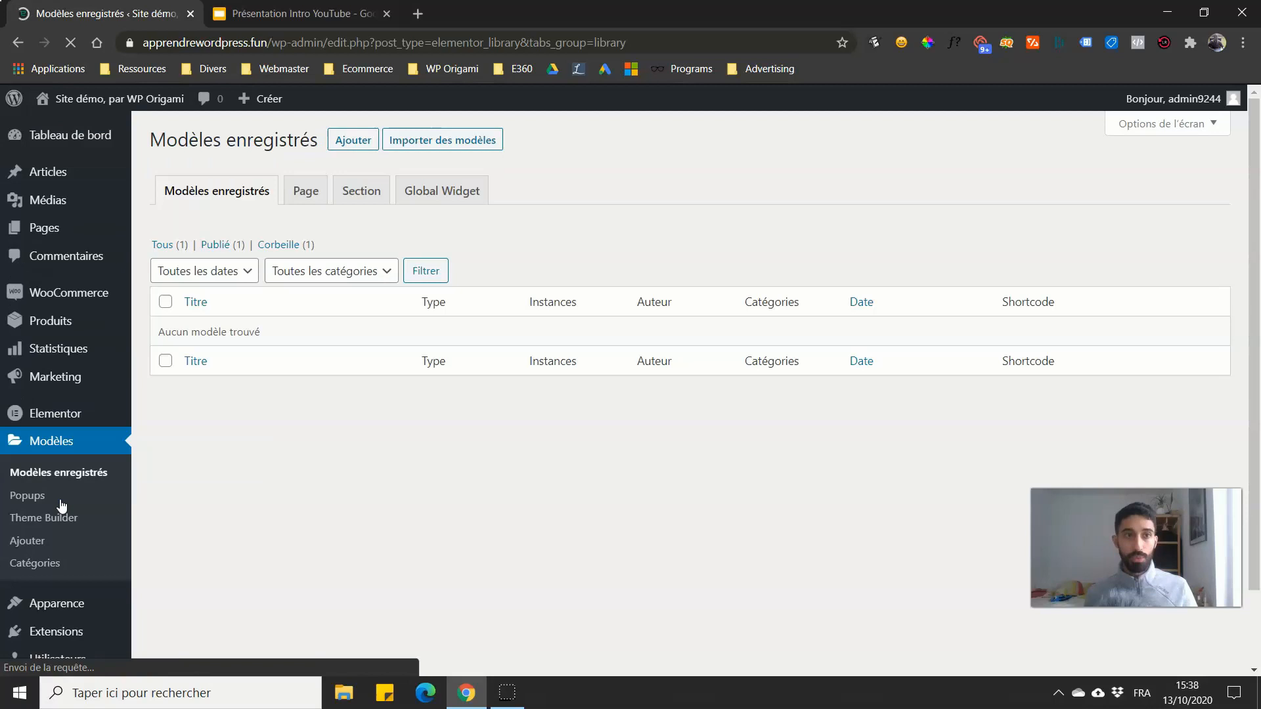
scroll(309, 362, down, 1)
scroll(292, 378, up, 1)
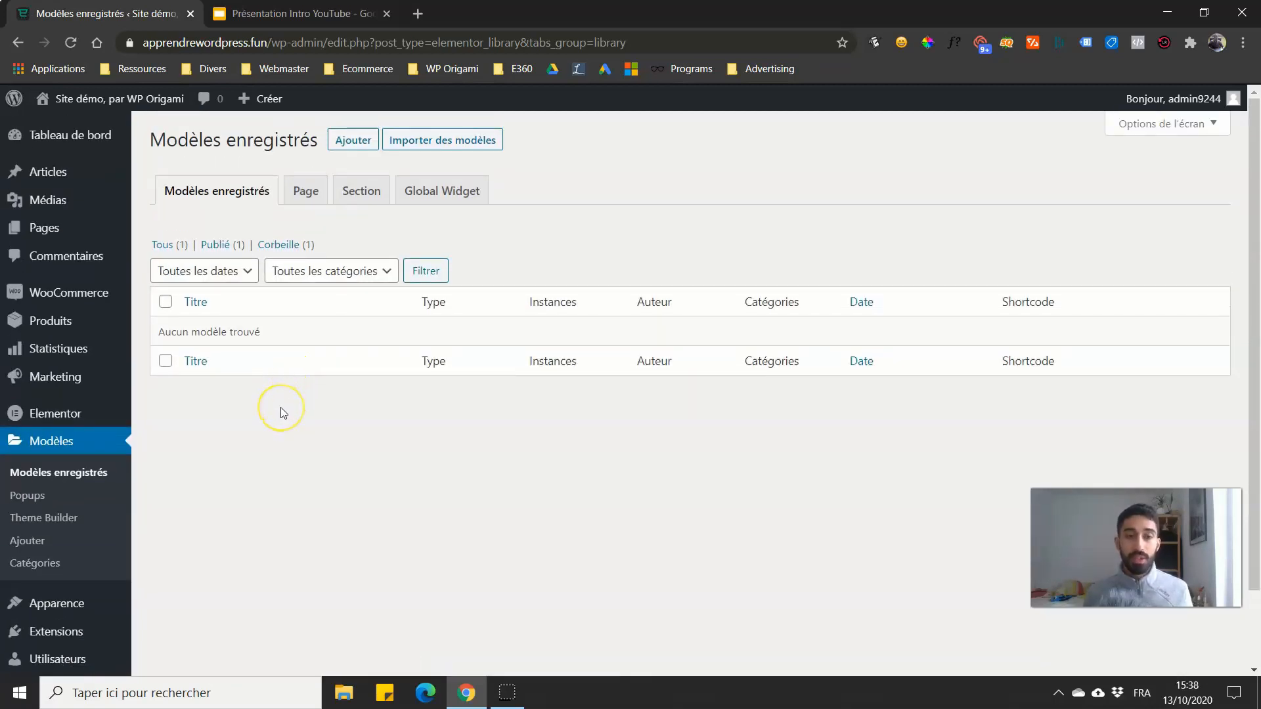
click(30, 519)
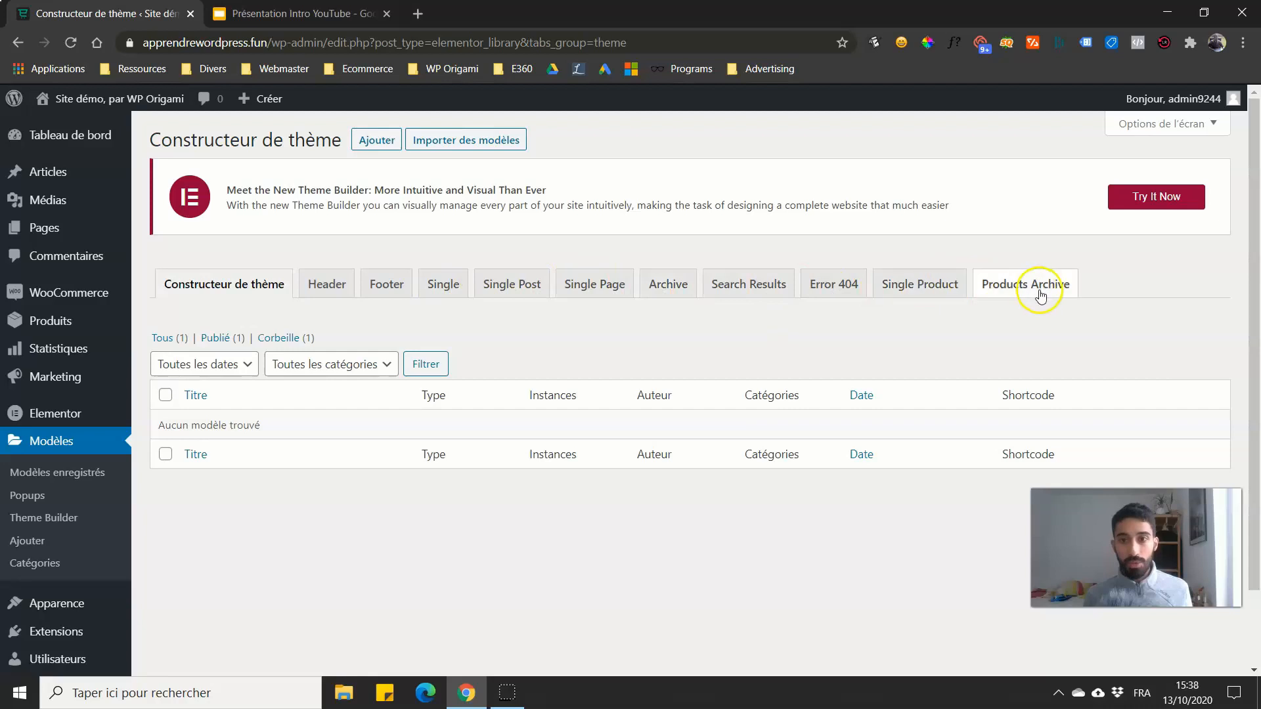
Step: Look over the site parts offered in the new visual Theme Builder and return to the theme template list
click(1140, 198)
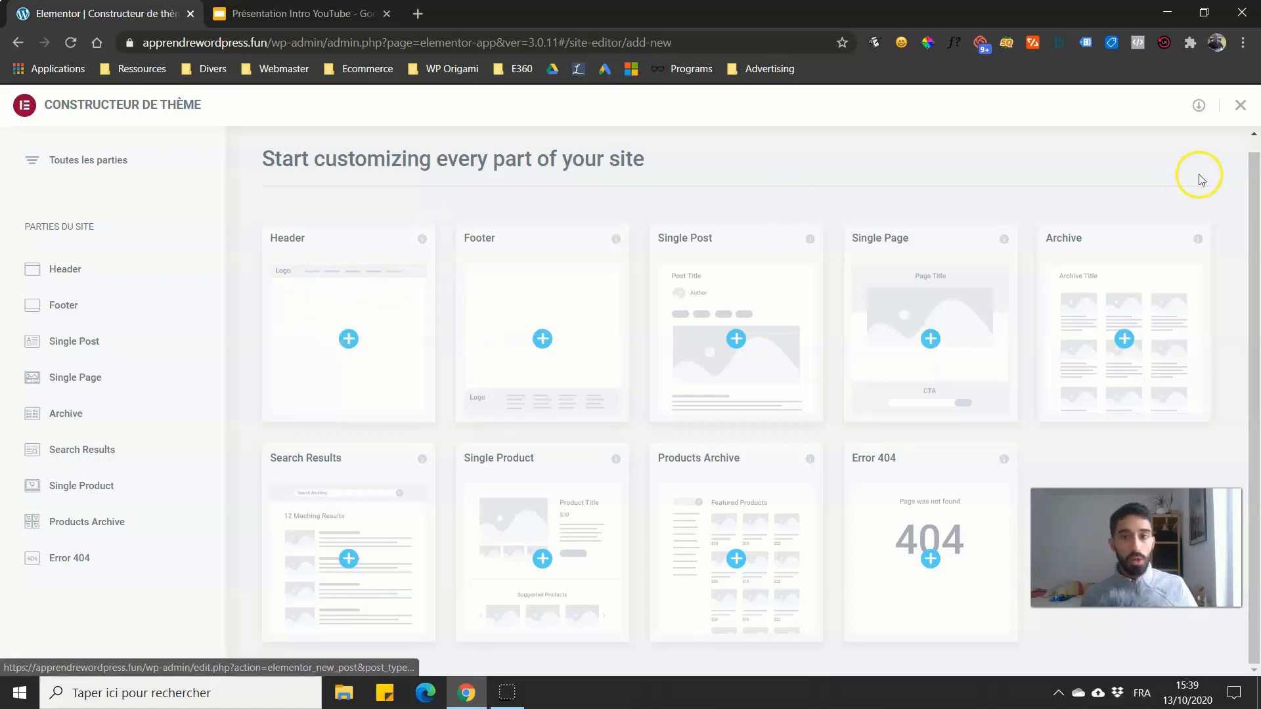
click(1239, 108)
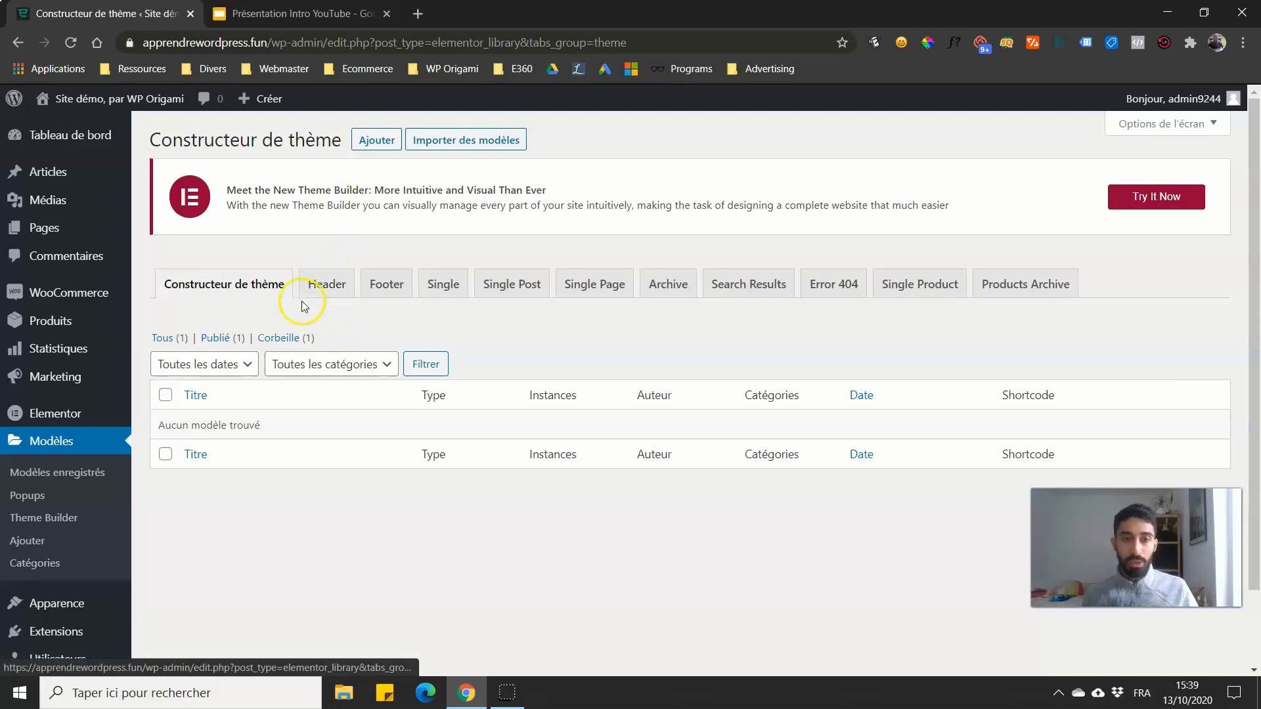
Step: Create a new template of type Header named "Header"
click(372, 143)
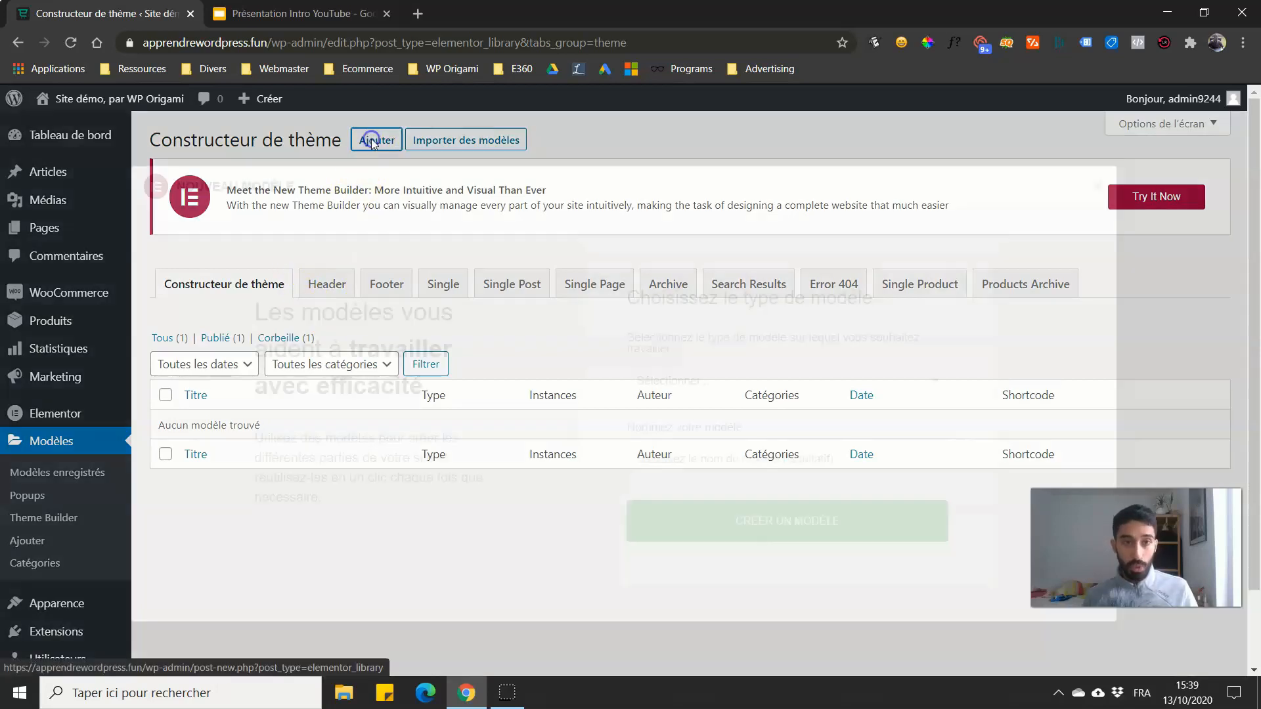
click(708, 386)
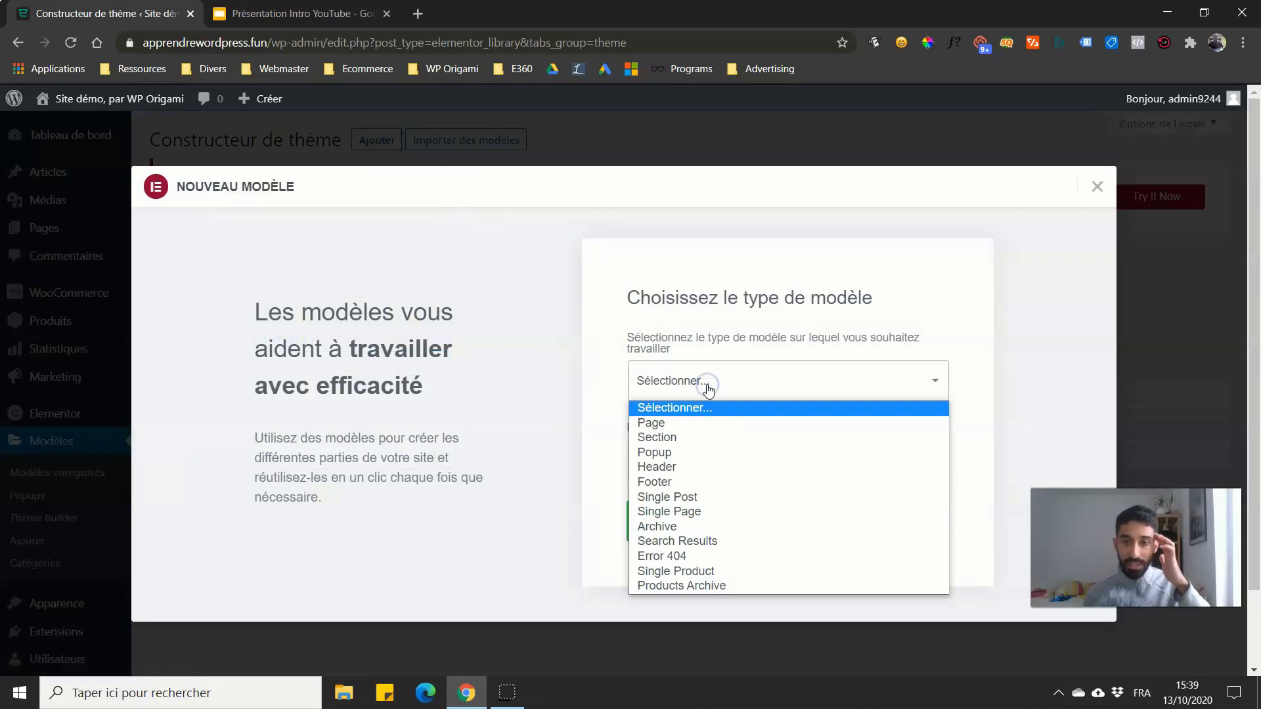
click(670, 467)
click(668, 471)
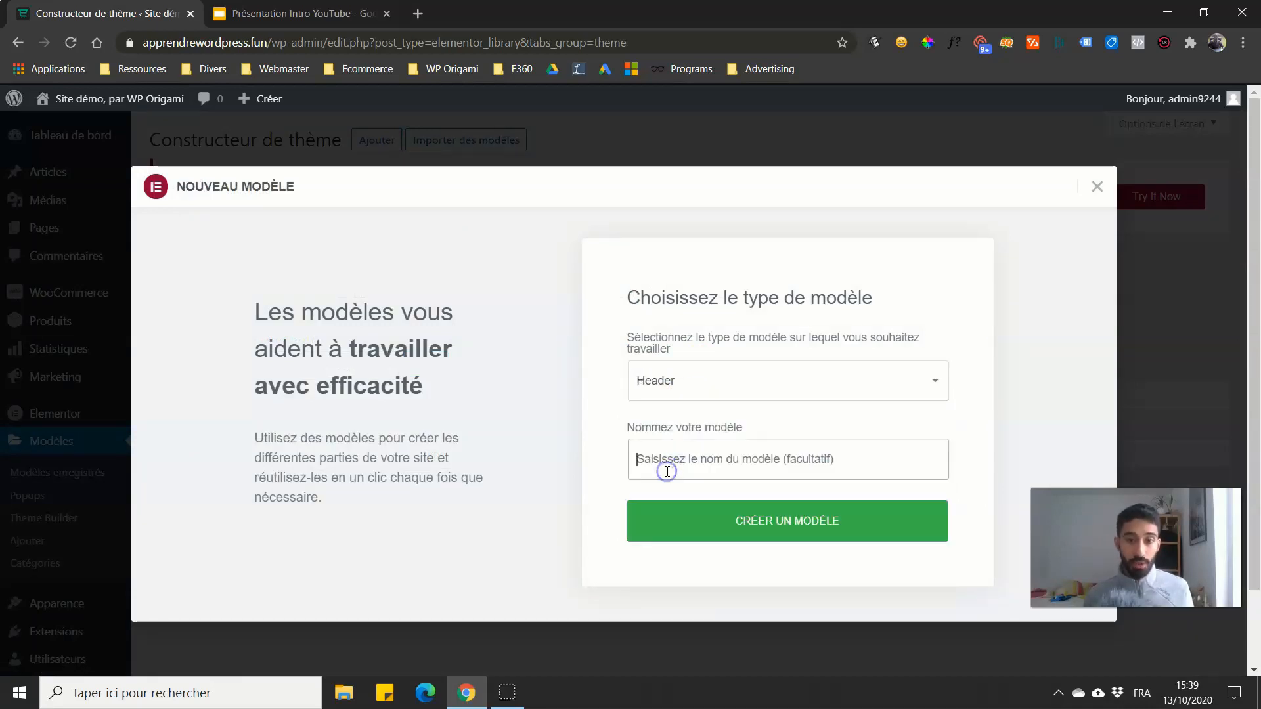
text(Header)
click(787, 525)
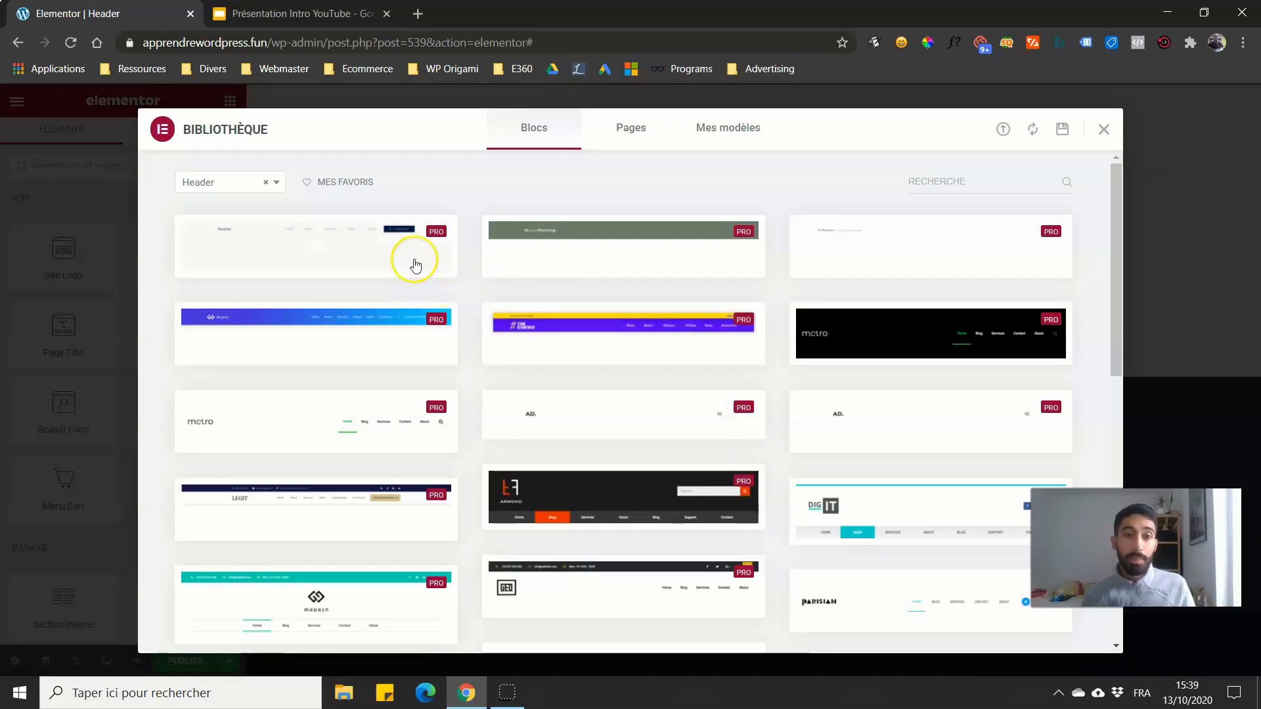
Step: Browse the prebuilt Header blocks in the library and close it
mouse_move(414, 233)
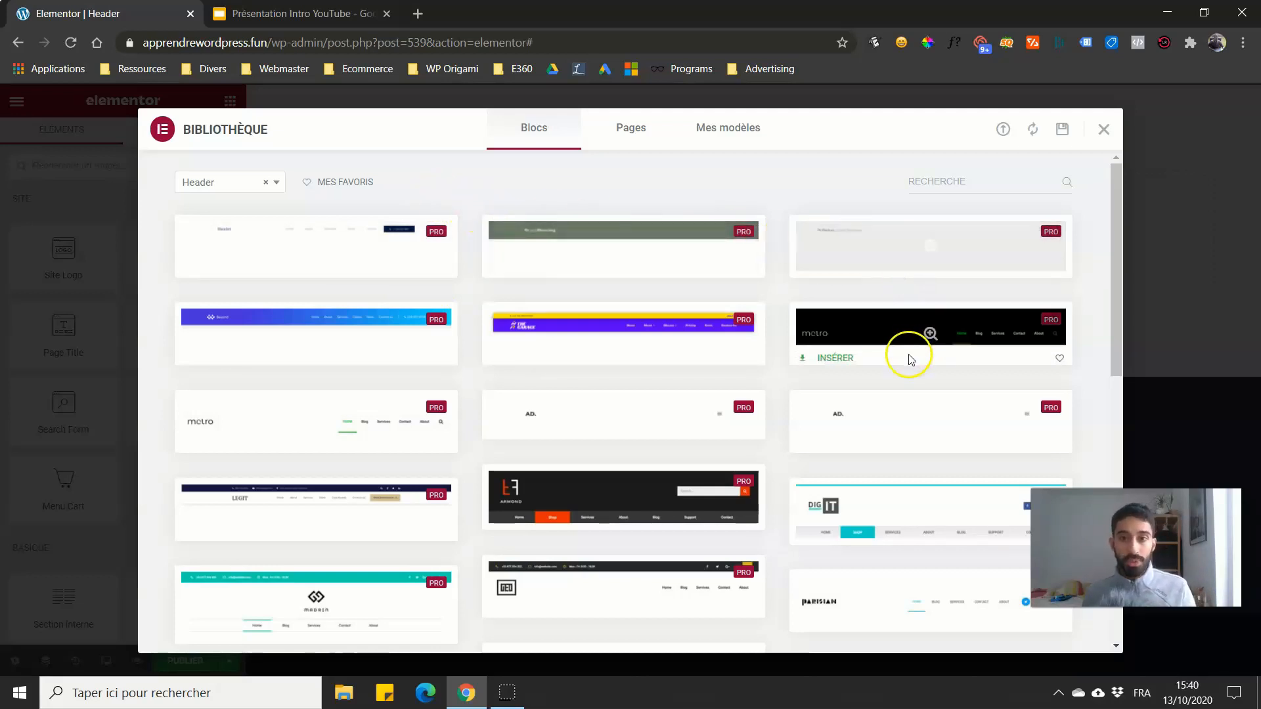
scroll(910, 358, down, 10)
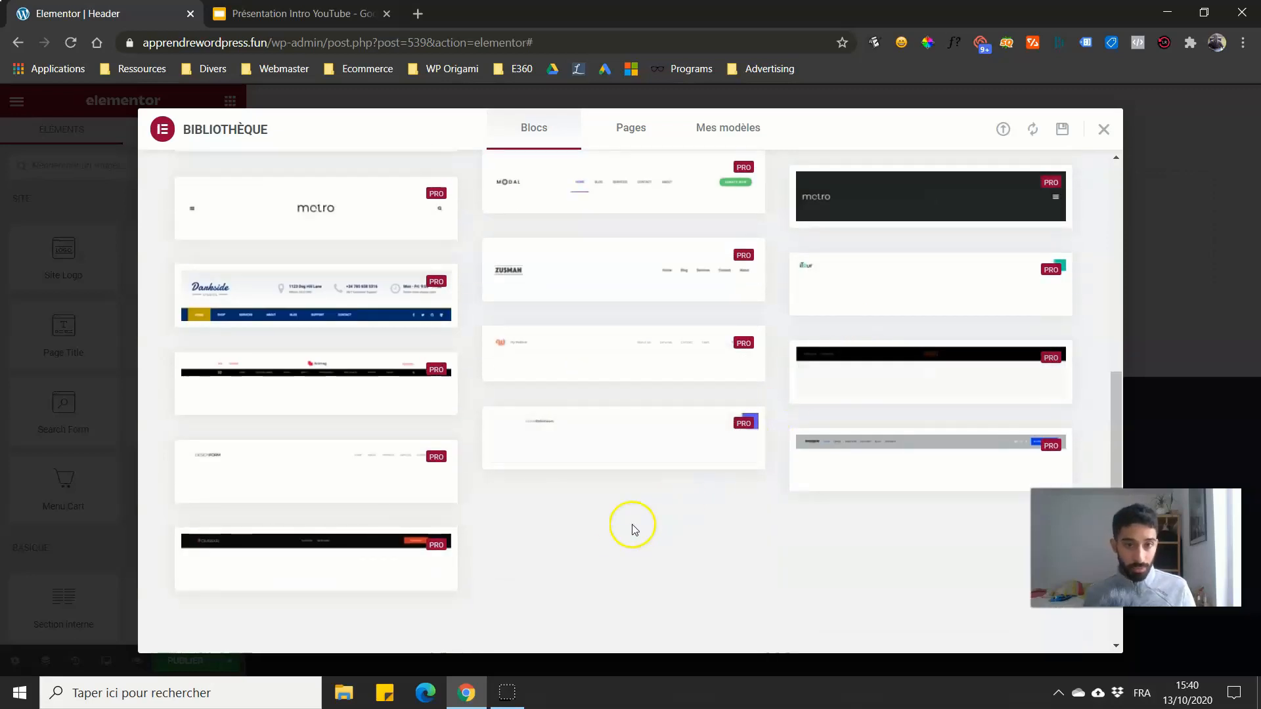
scroll(600, 549, up, 10)
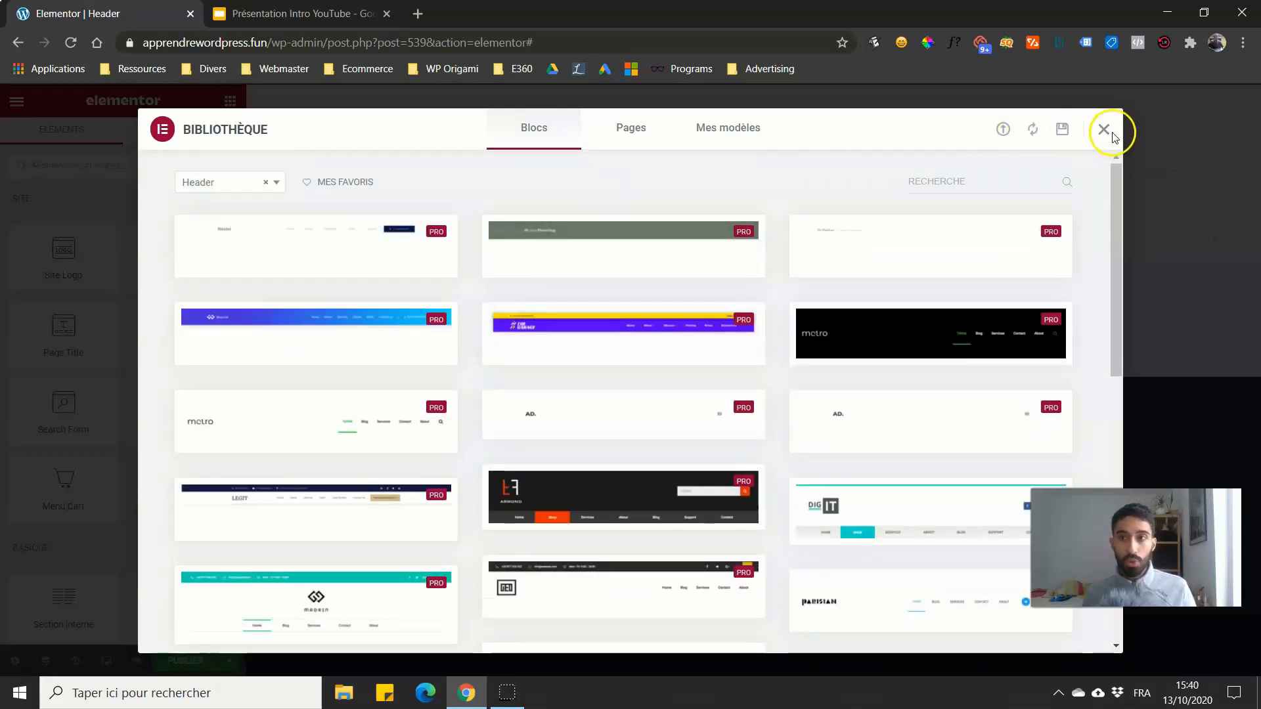
click(1111, 133)
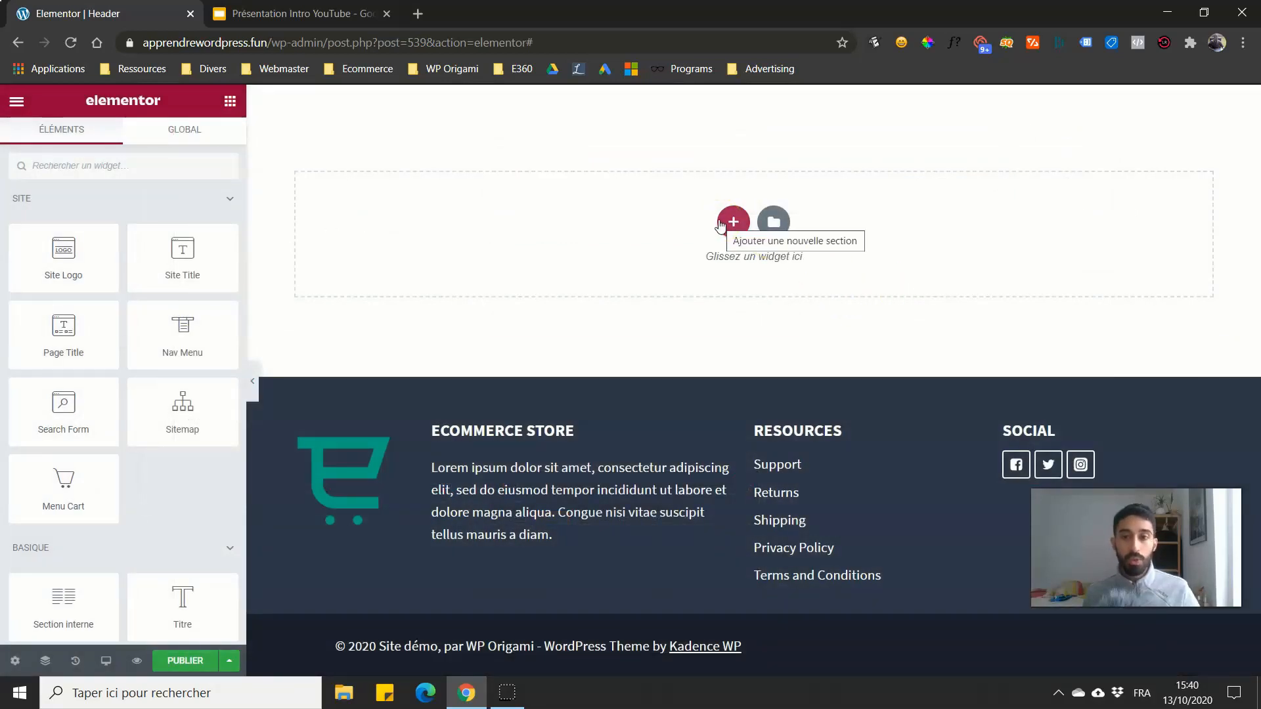
Step: Reopen the block library, browse it without a category filter and restrict it to the Header category again
click(774, 223)
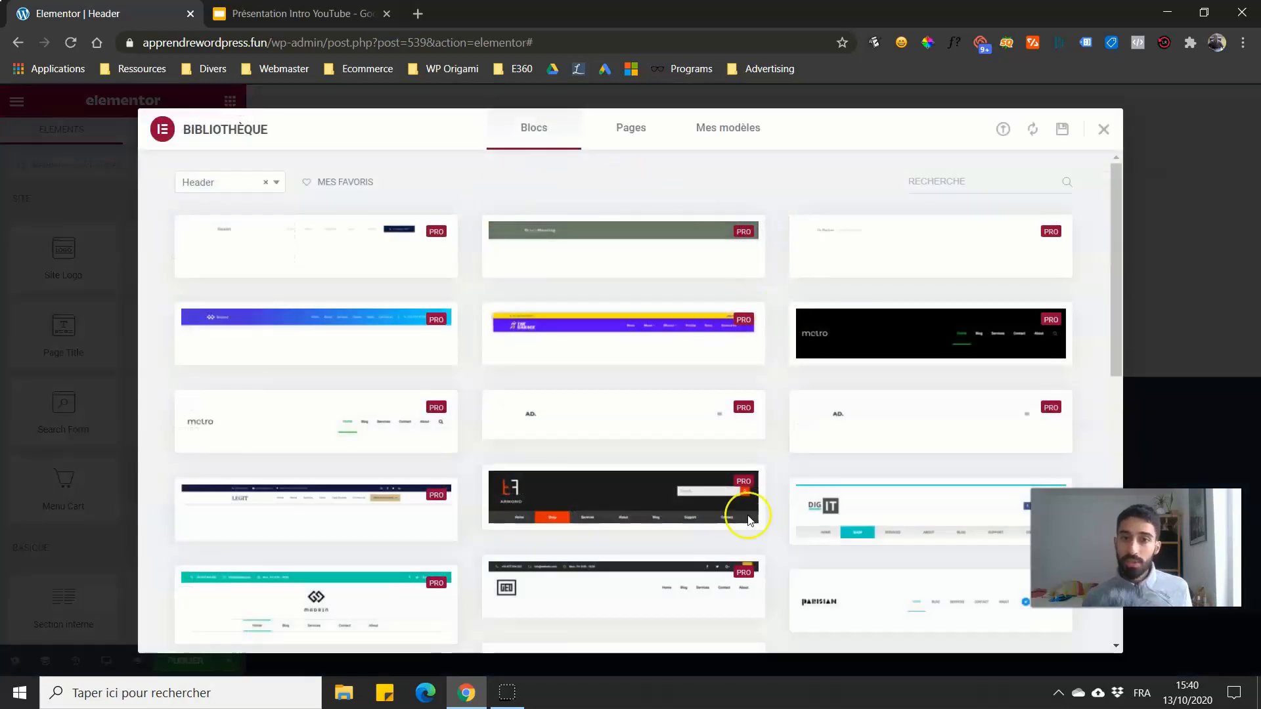
click(266, 186)
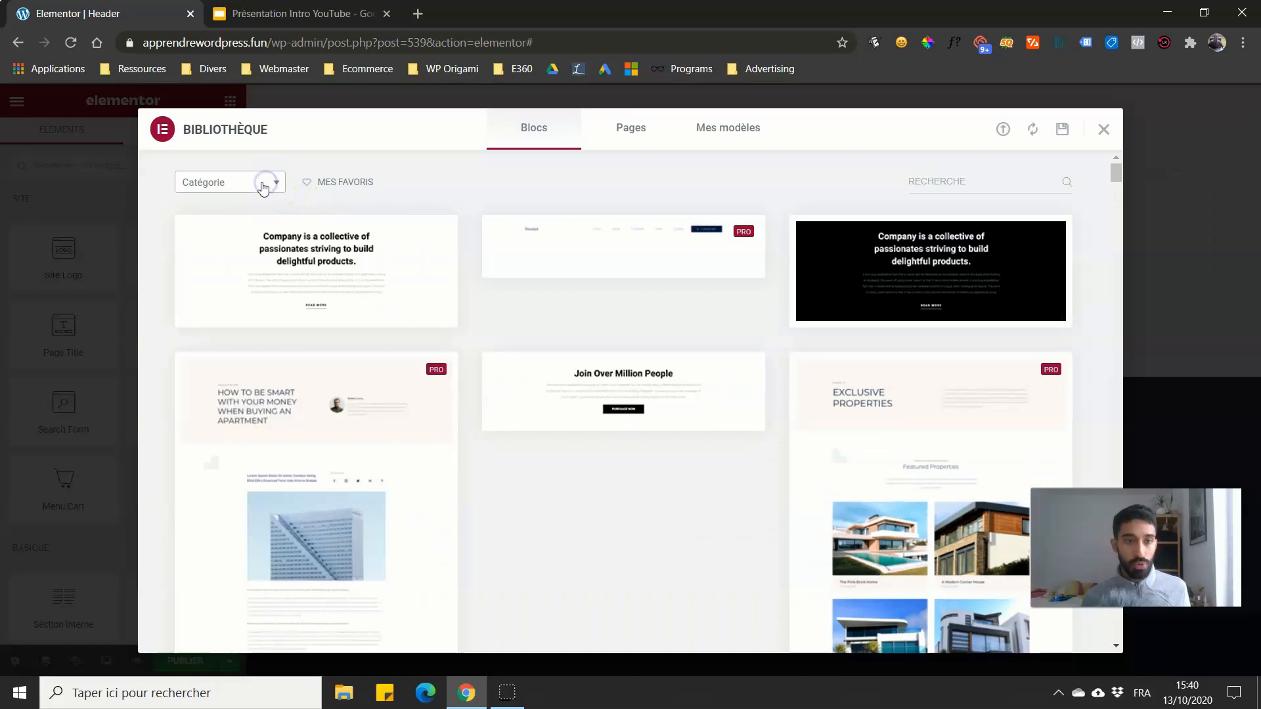
scroll(616, 396, down, 1)
scroll(616, 397, down, 8)
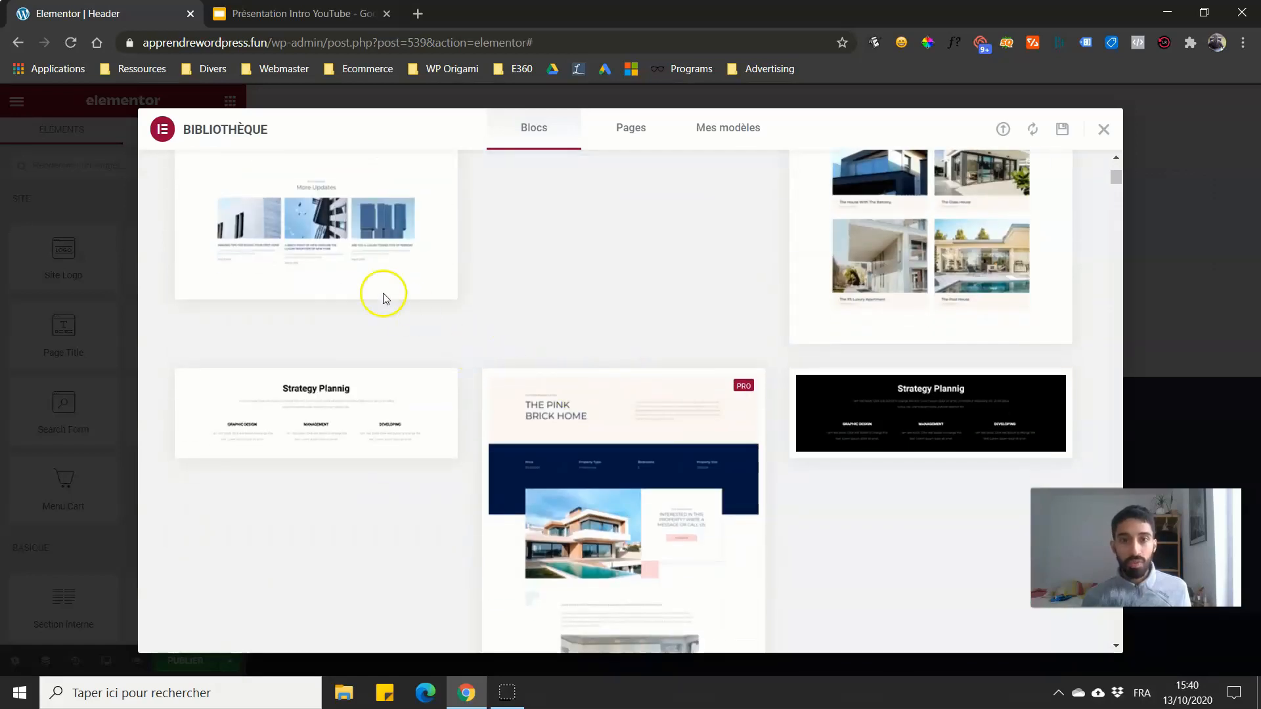
scroll(282, 238, up, 9)
click(259, 185)
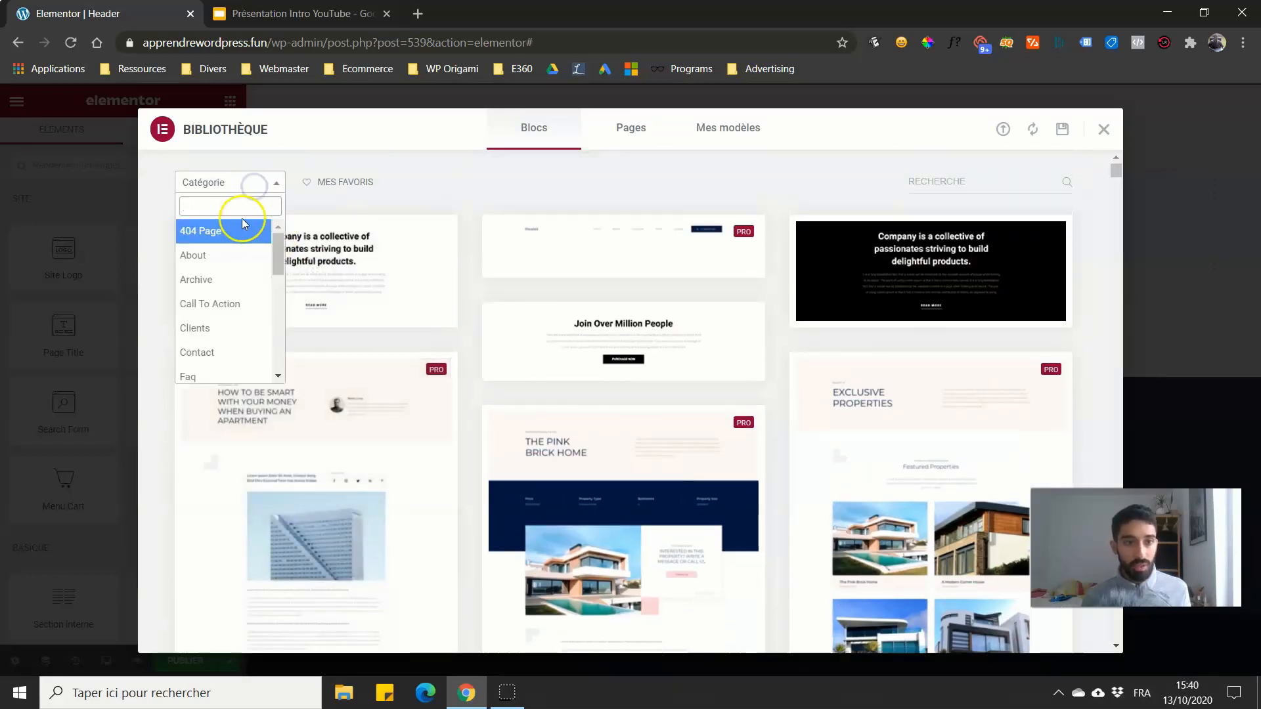
drag(278, 240, 279, 281)
click(222, 323)
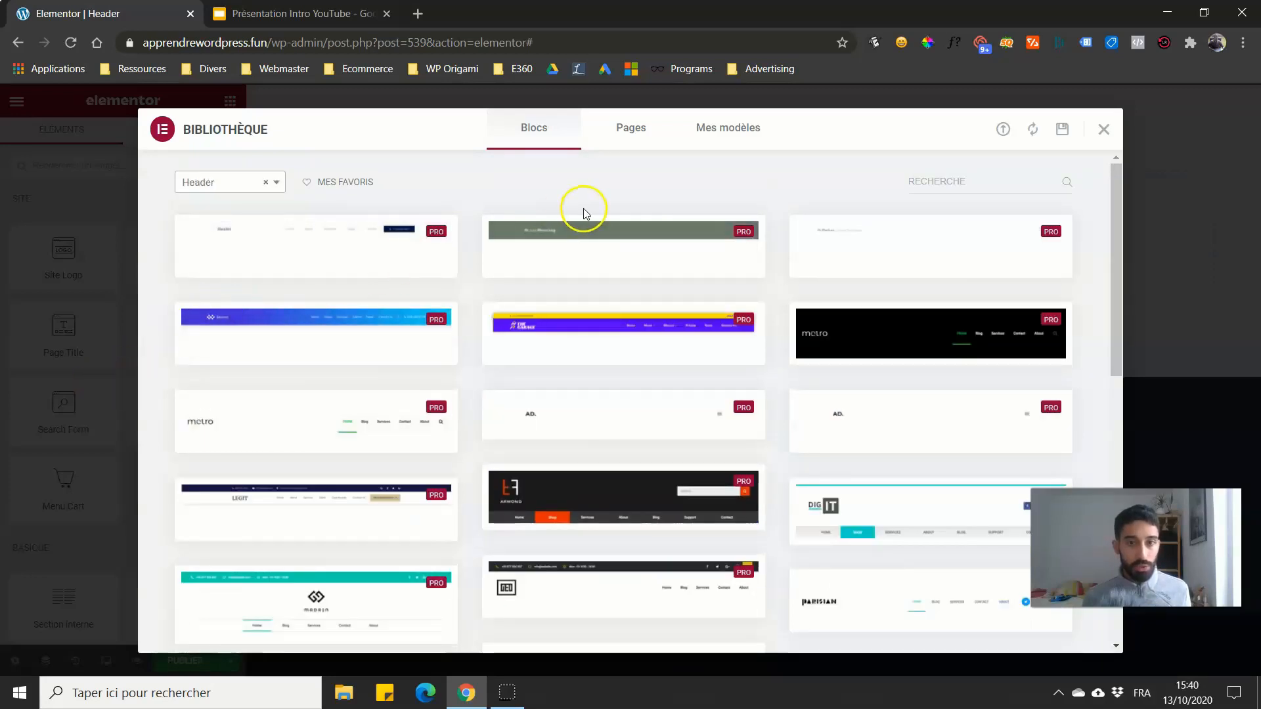
Step: Preview the dark Metro header block with the hamburger menu and return to the library
scroll(610, 256, down, 5)
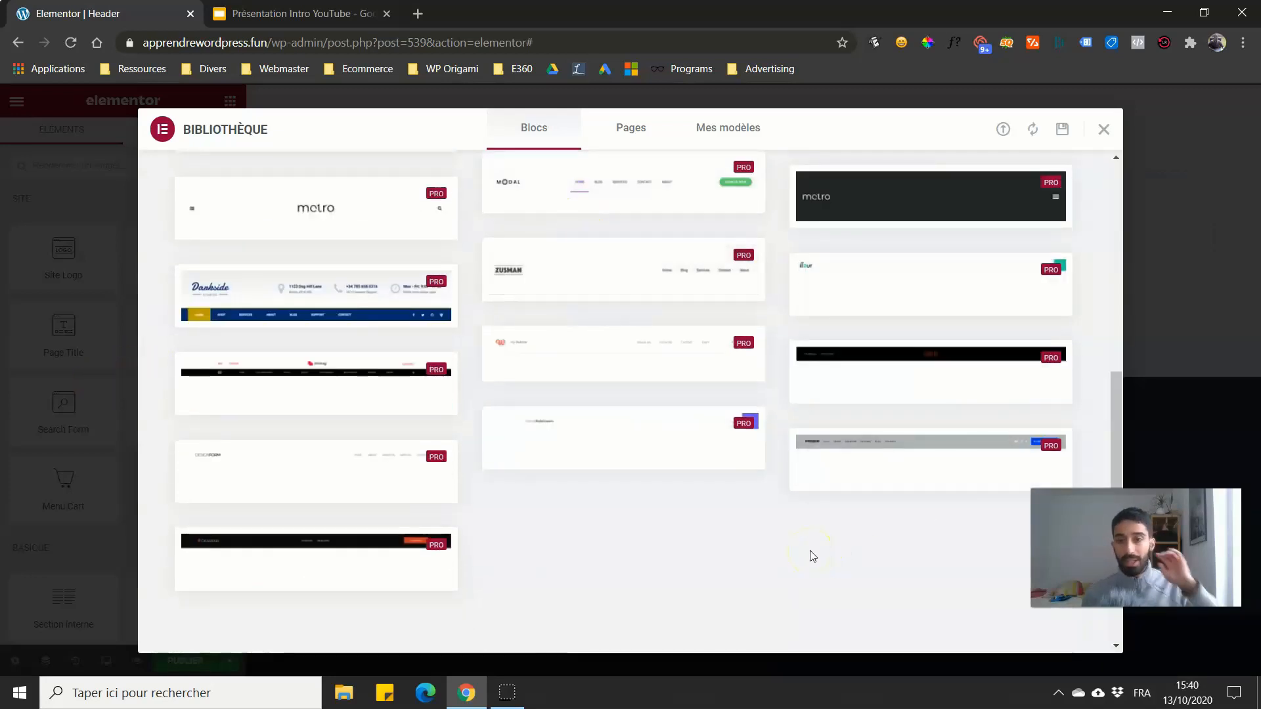
scroll(811, 516, up, 3)
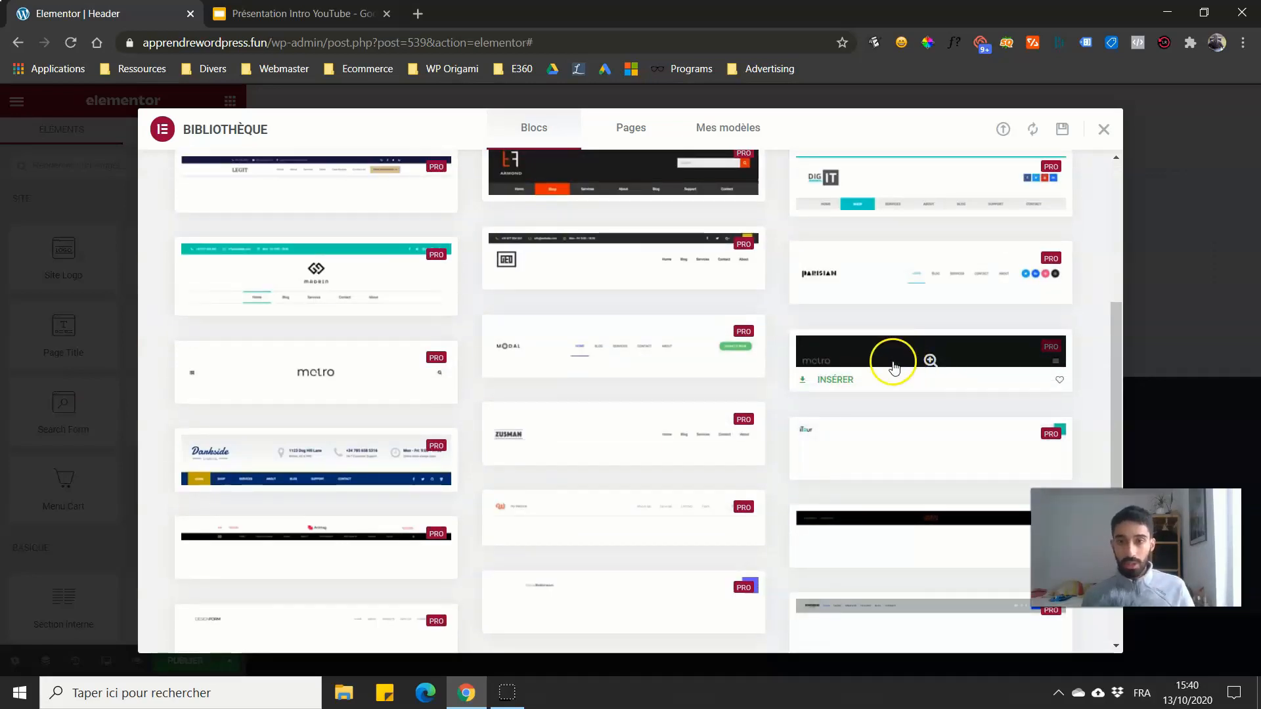
click(873, 355)
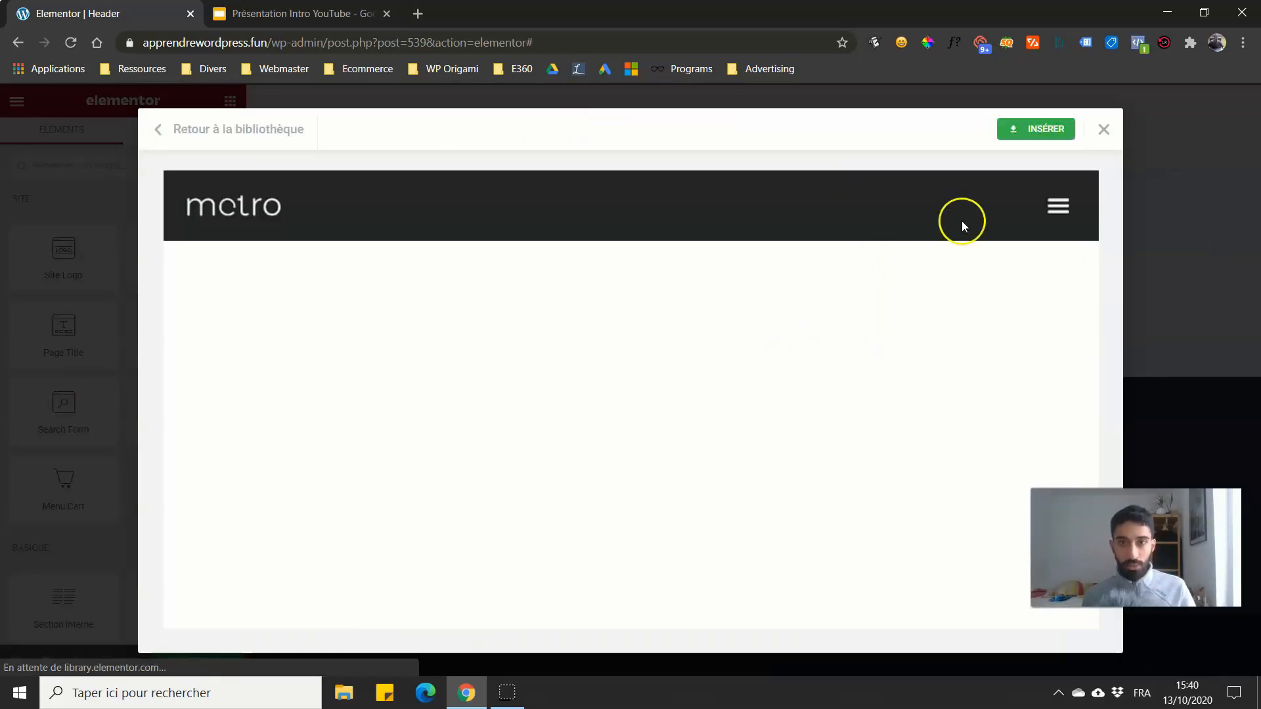
click(1062, 230)
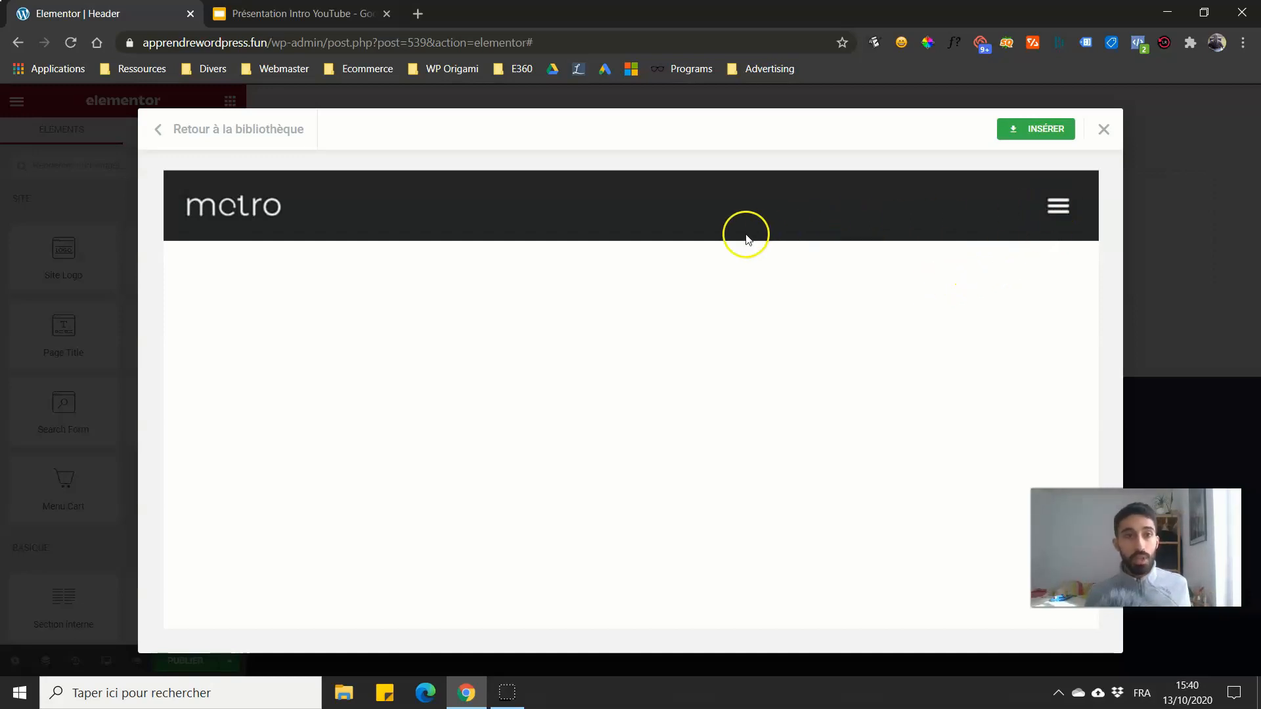
click(156, 131)
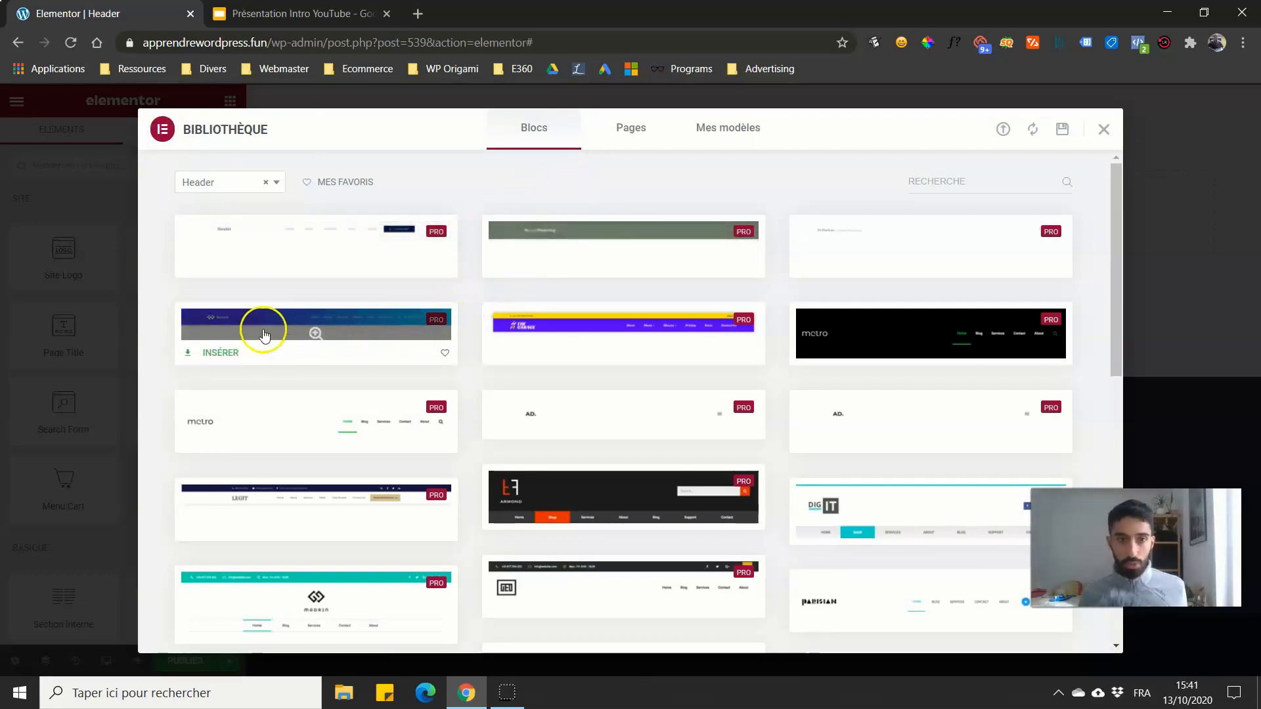
Step: Preview the LEGIT header block with the navy contact bar and insert it into the template
scroll(311, 322, down, 2)
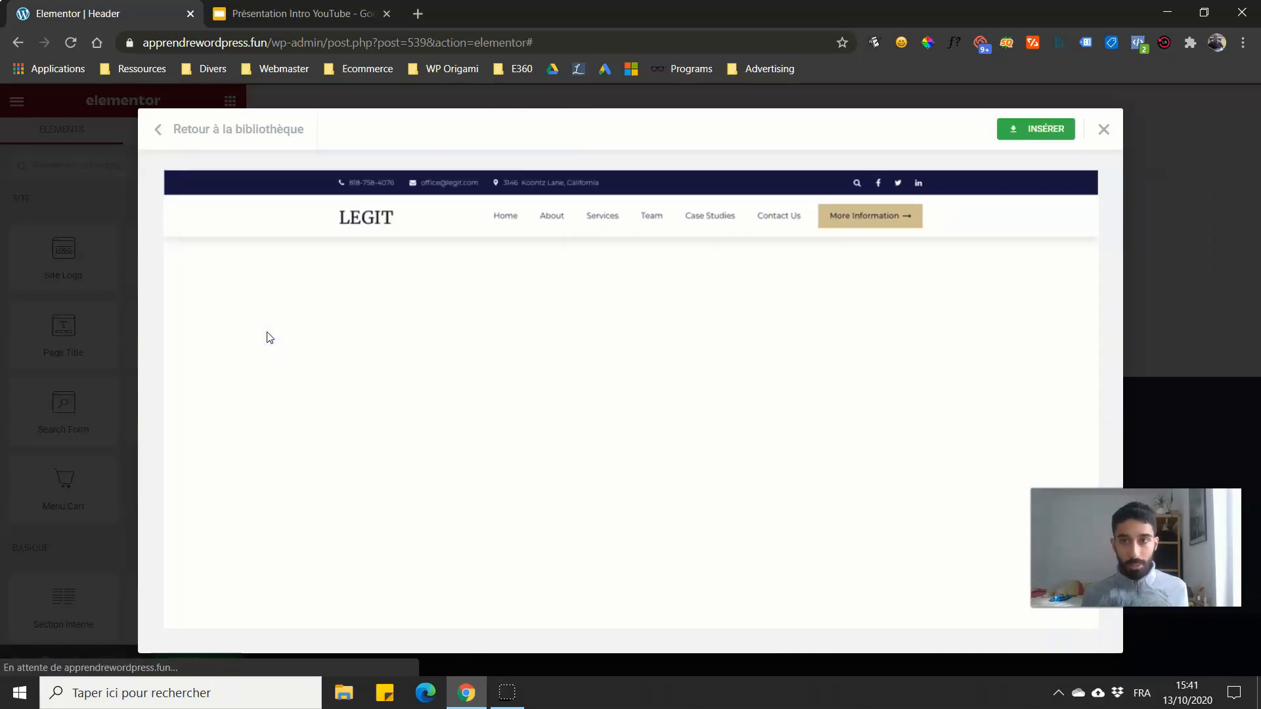
click(161, 136)
mouse_move(349, 510)
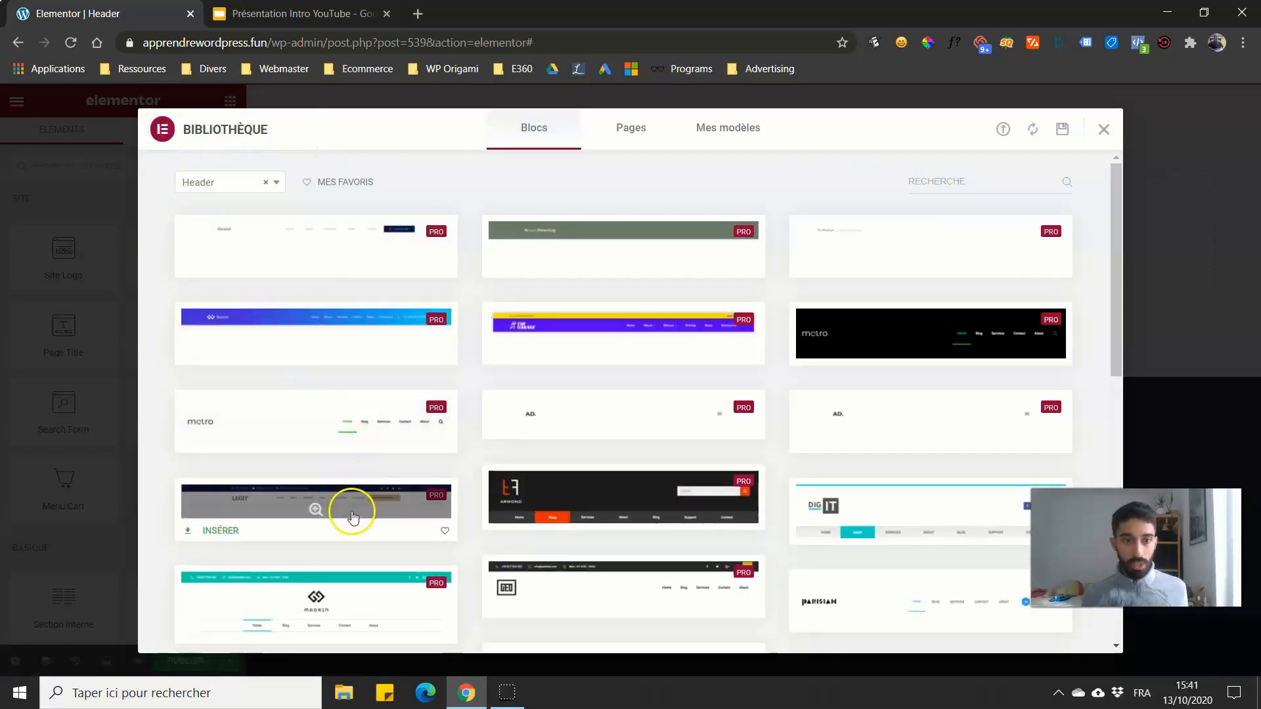
click(223, 529)
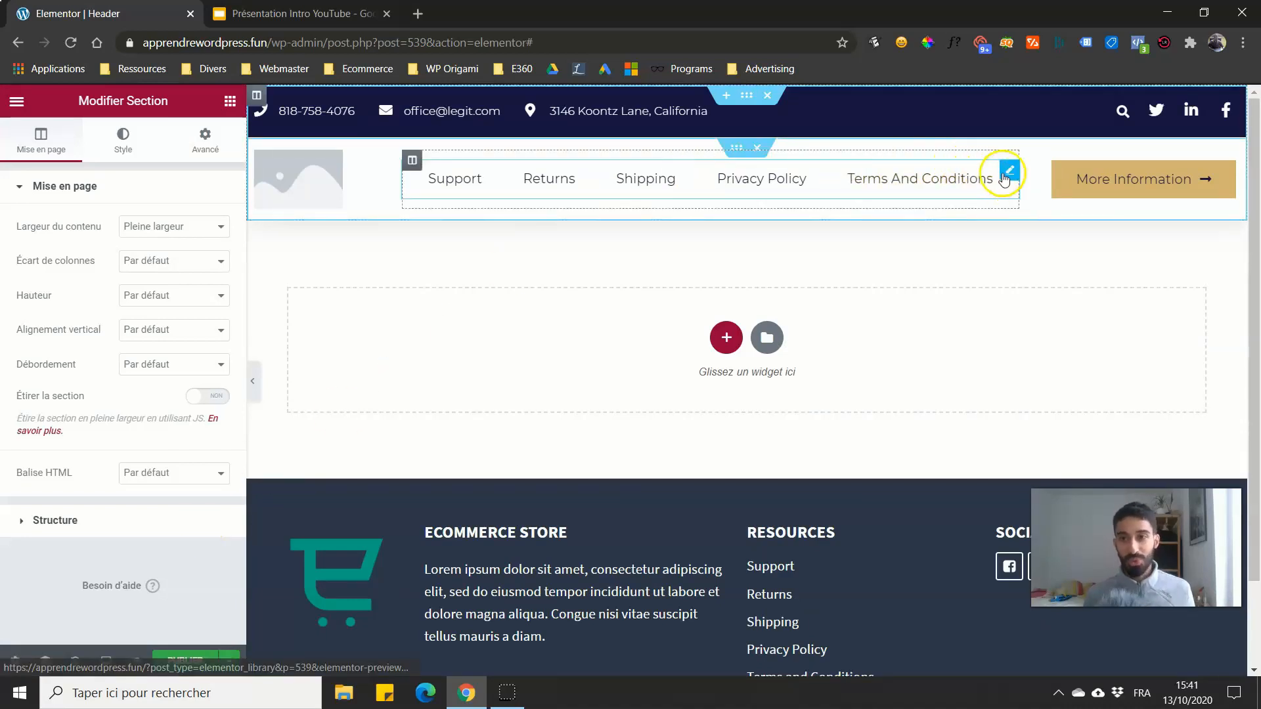
Step: Open the settings of the Nav Menu widget in the inserted header
click(1006, 172)
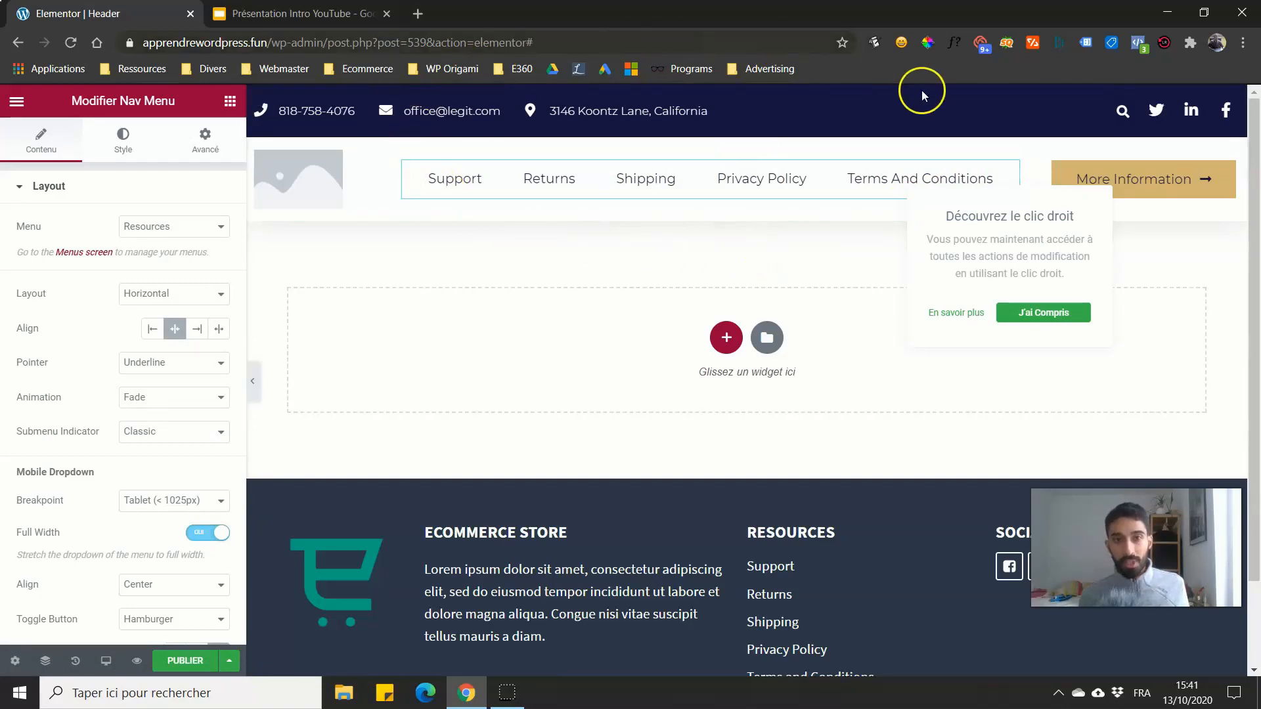
click(829, 272)
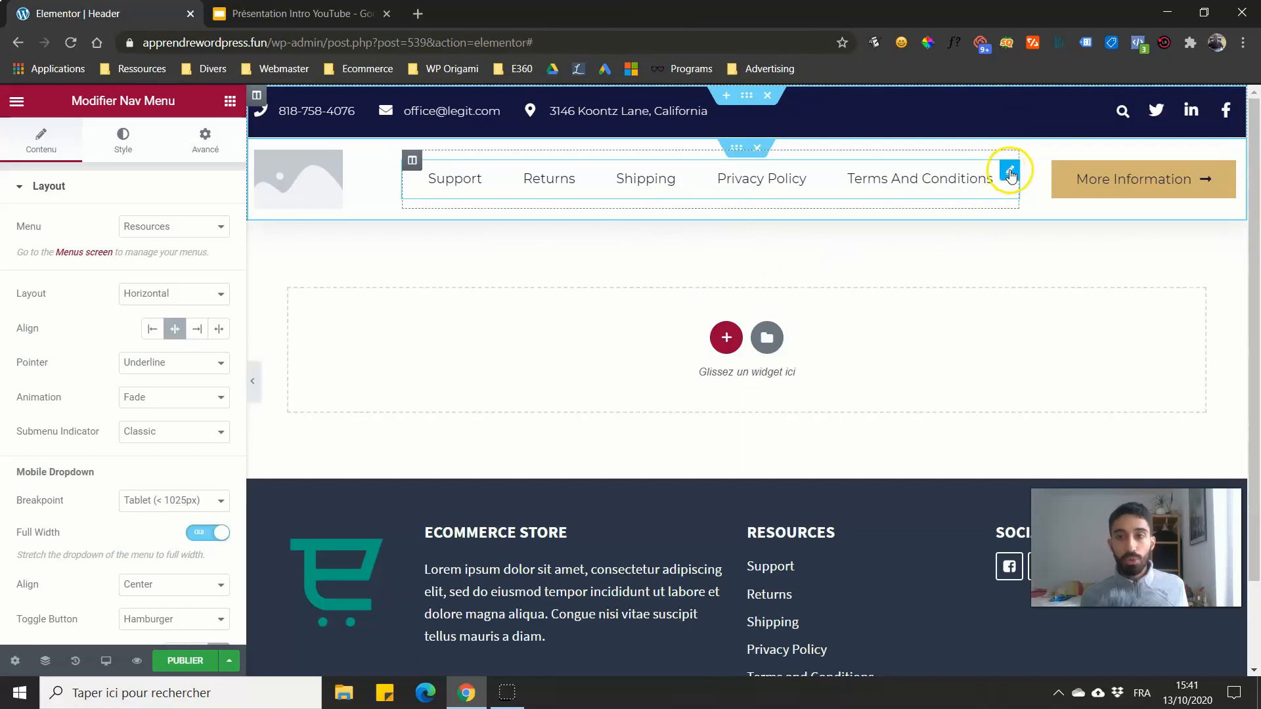
click(1010, 173)
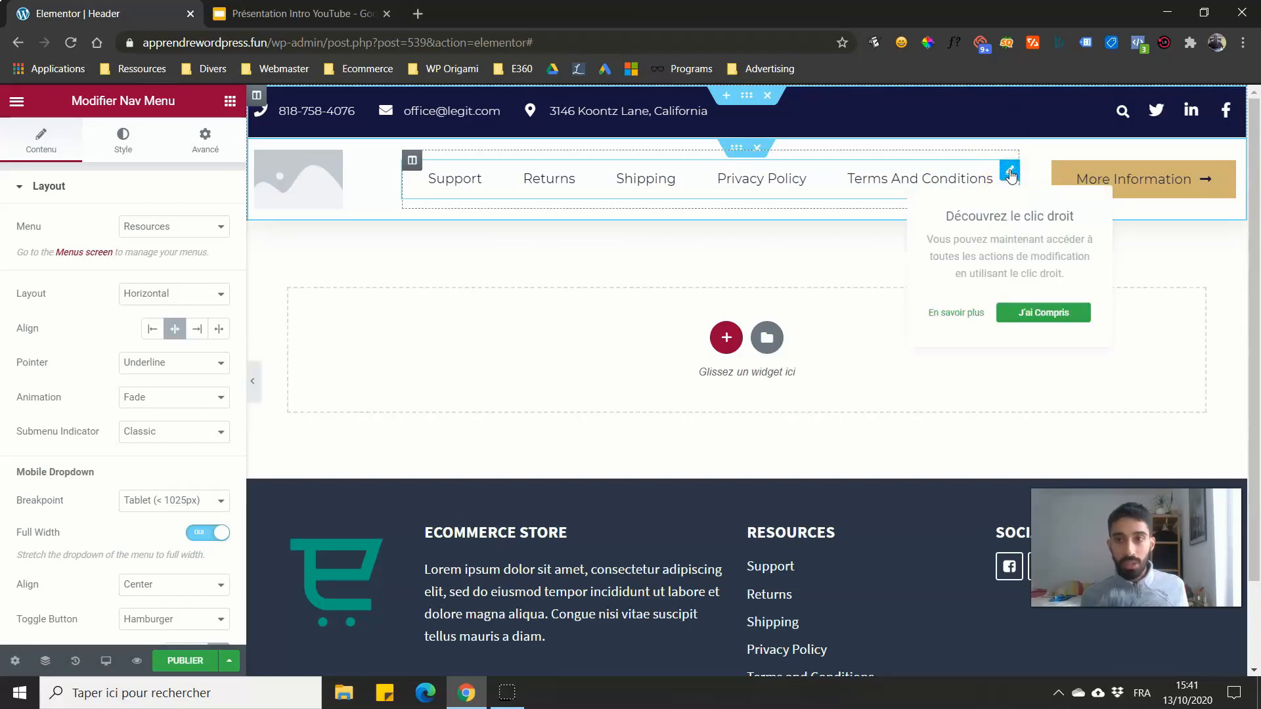
Step: Search the widgets for "nav" to locate the Nav Menu element, and return to the header menu's settings
click(230, 103)
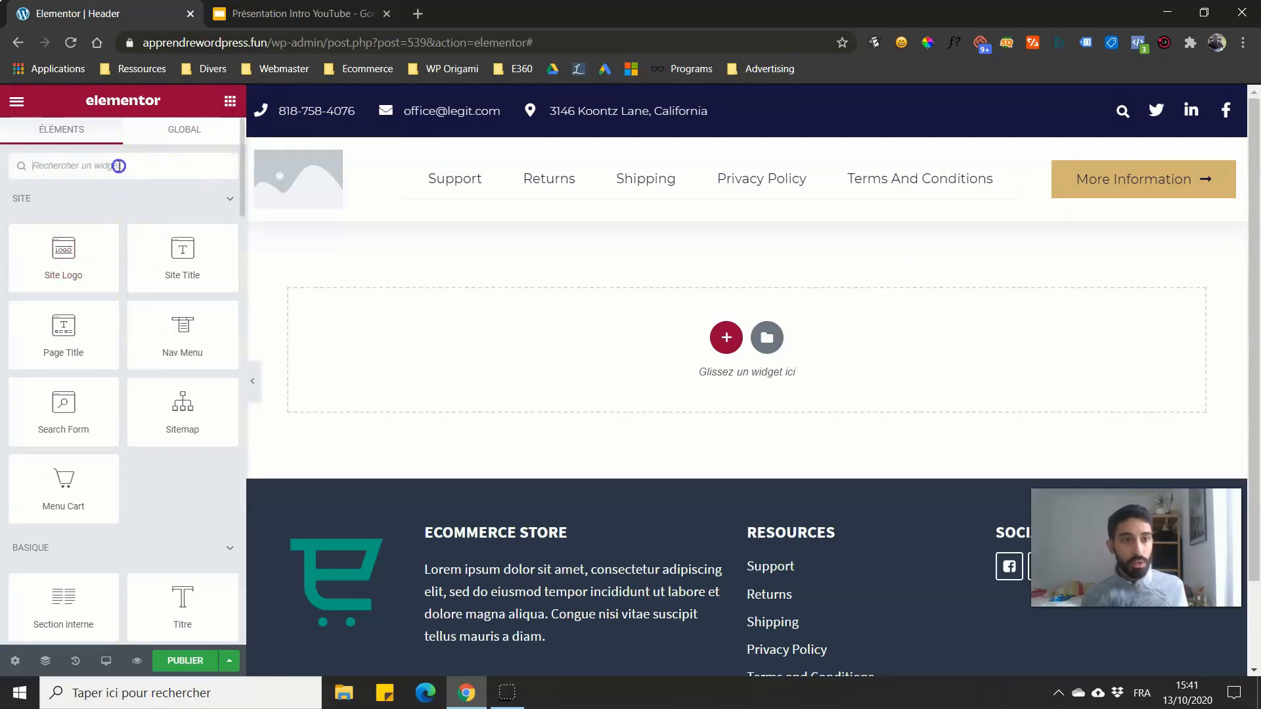
text(nav)
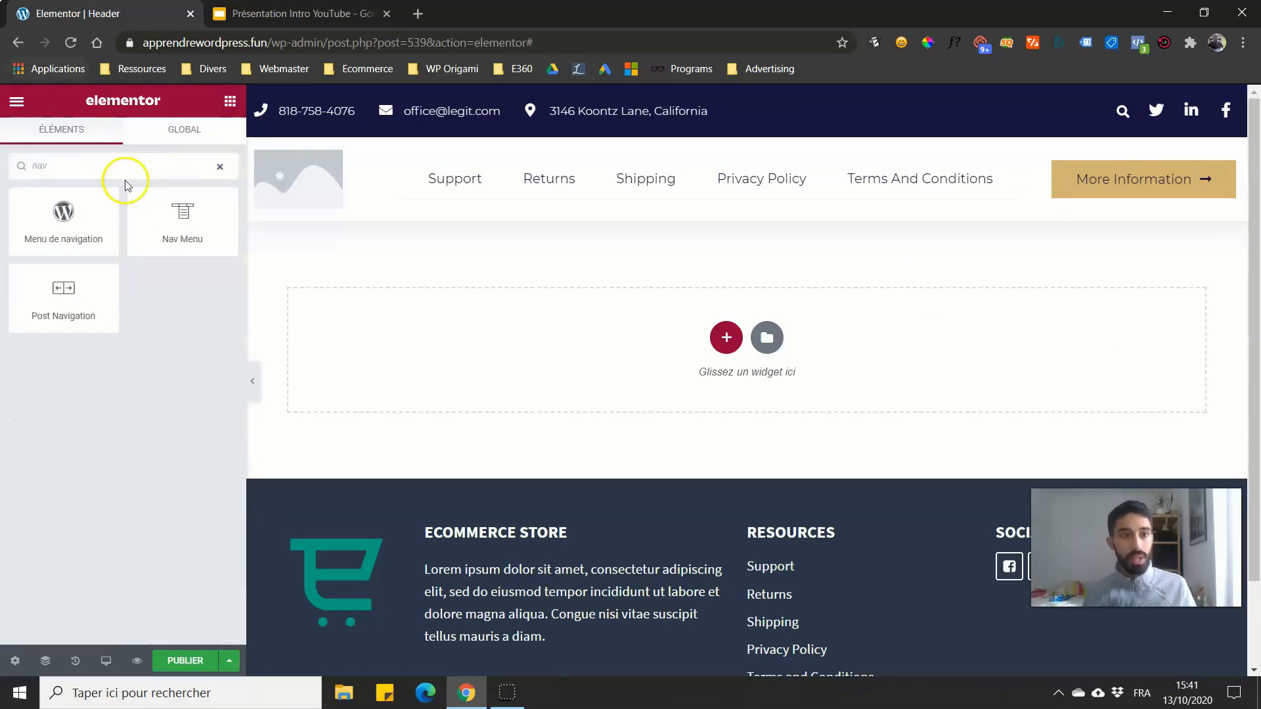
drag(174, 219, 447, 181)
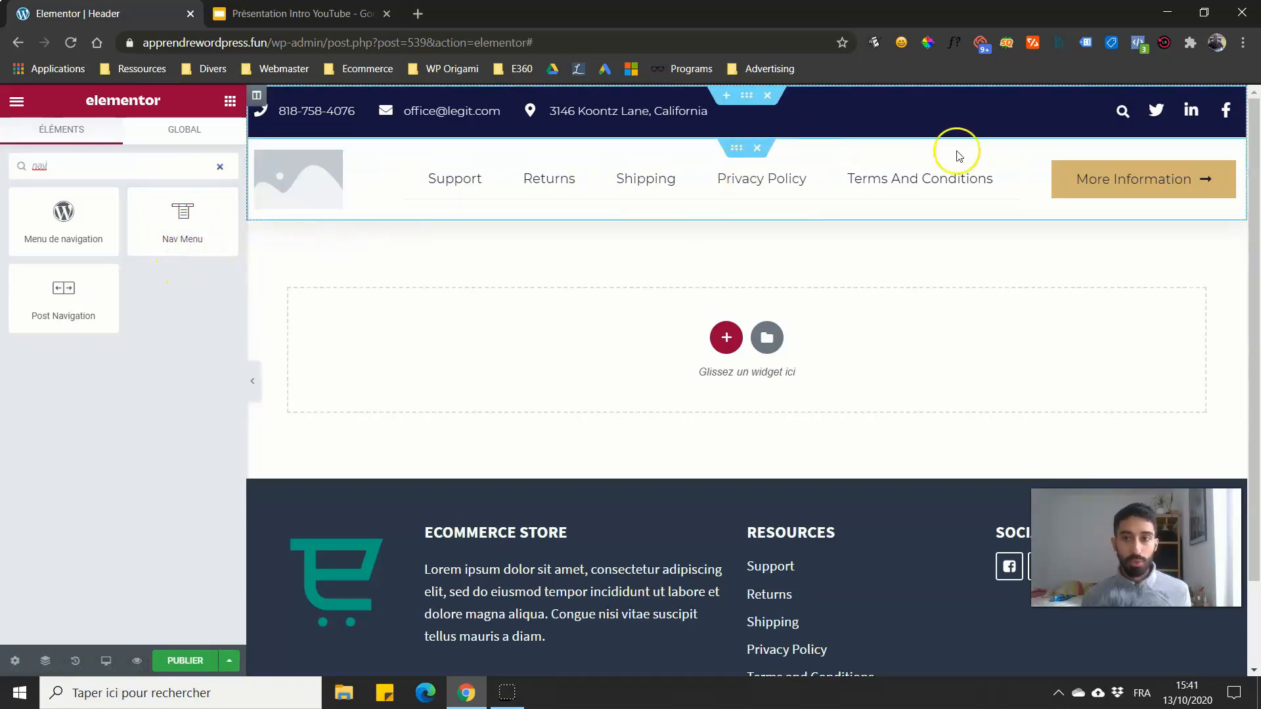
click(1007, 172)
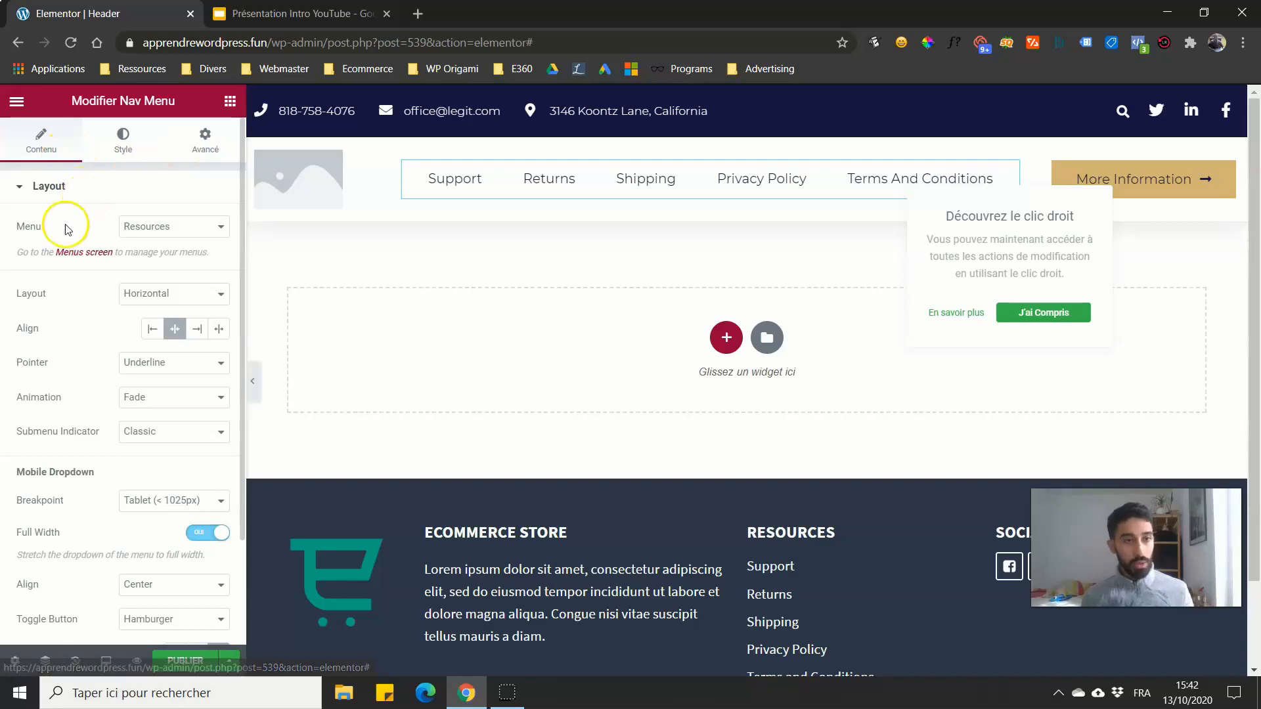
Step: Assign the Shop Menu to the header's Nav Menu widget, check the full-width header, and dismiss the right-click tip
click(135, 226)
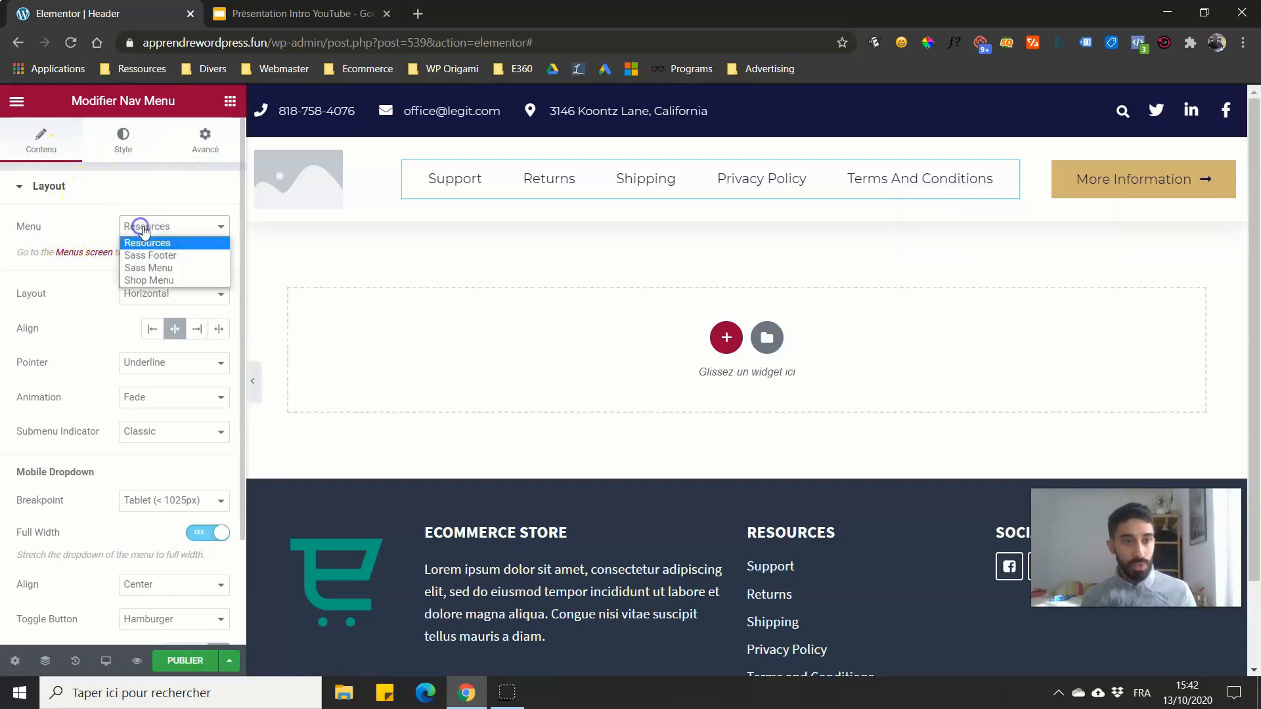
click(144, 268)
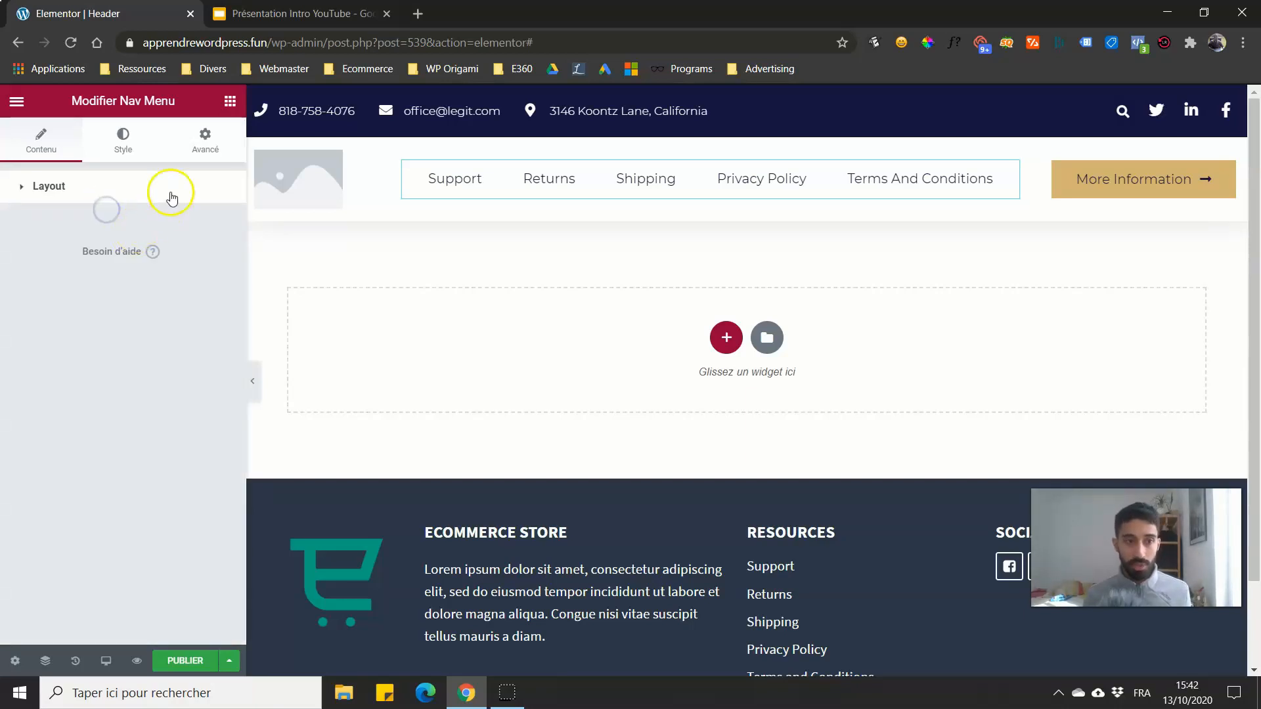
click(170, 222)
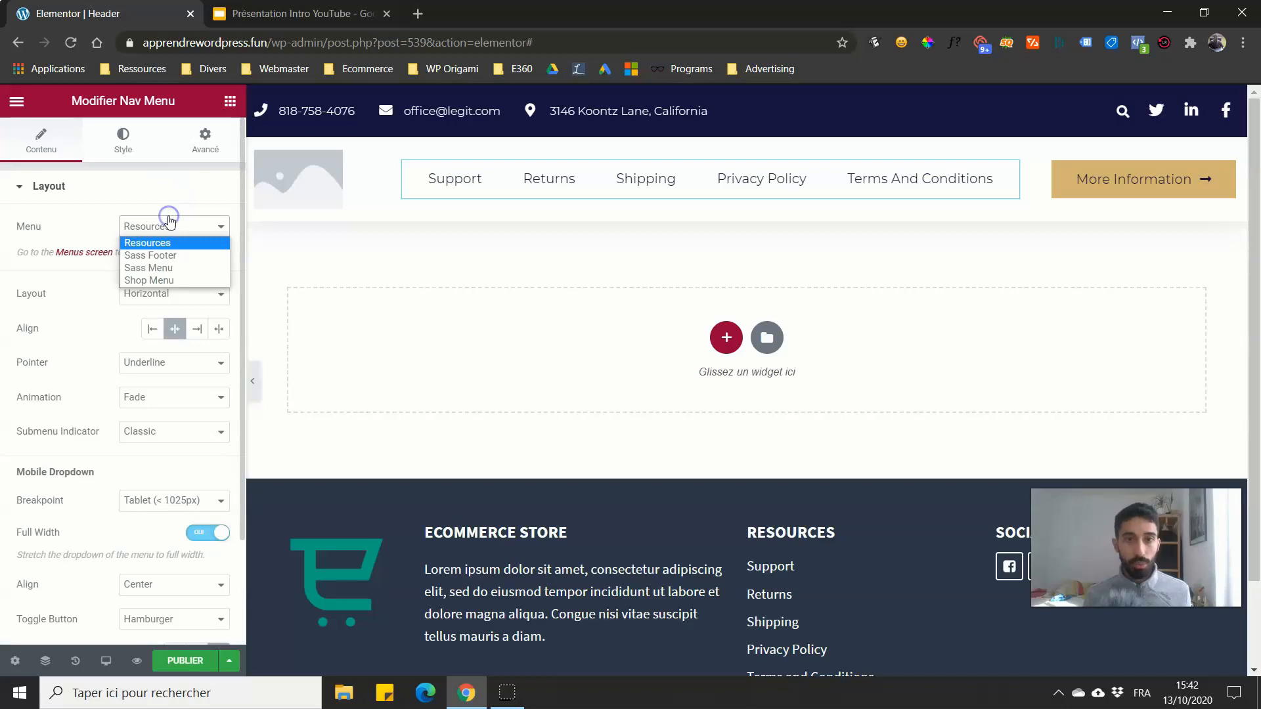
click(165, 281)
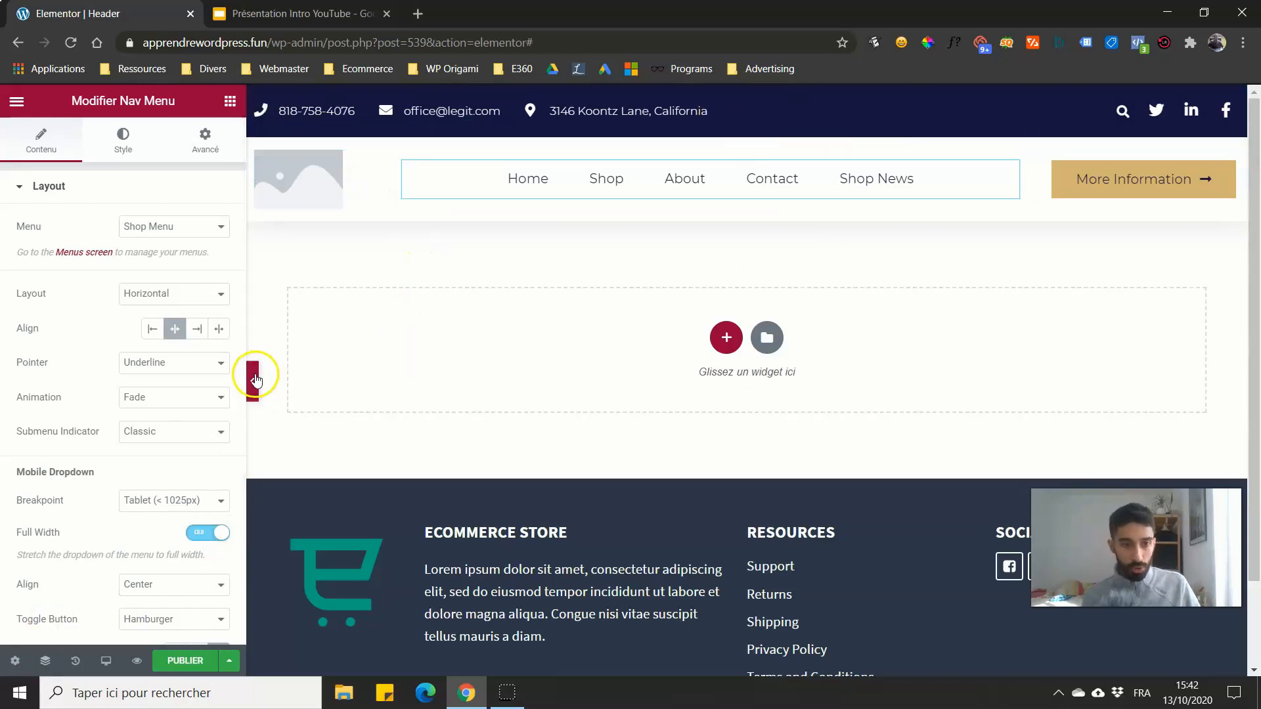
click(253, 378)
click(10, 381)
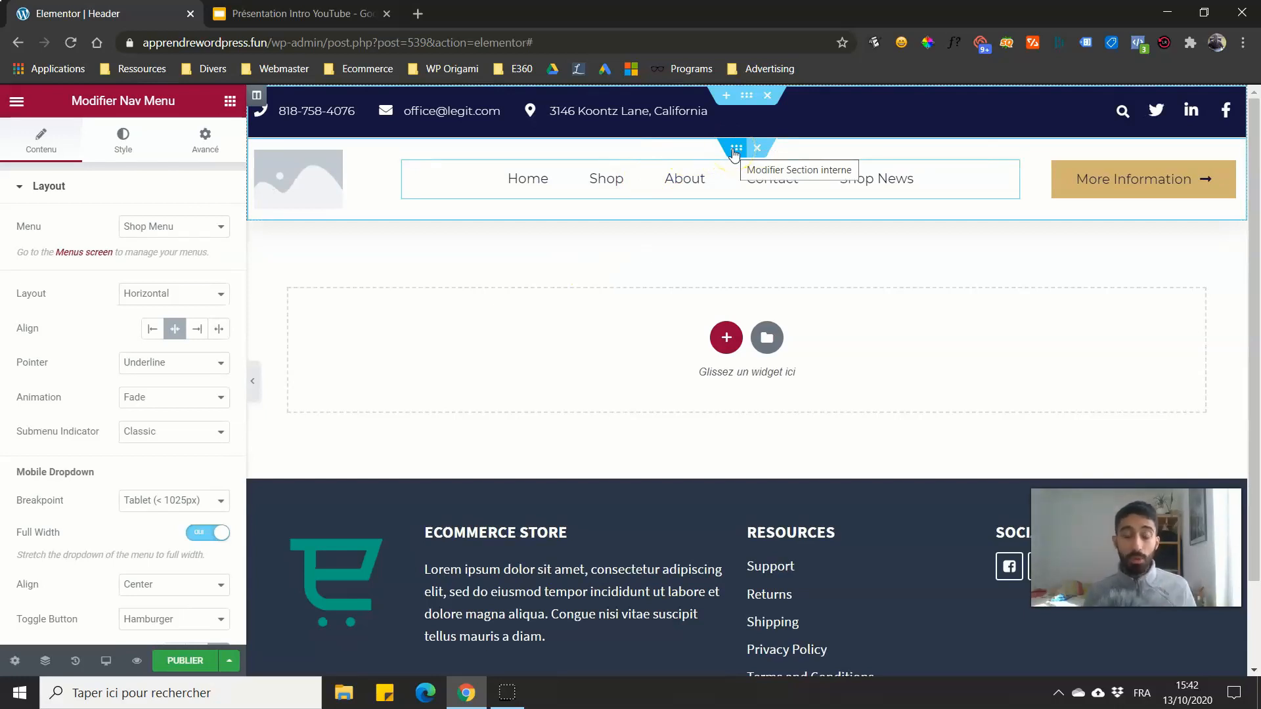
click(1006, 170)
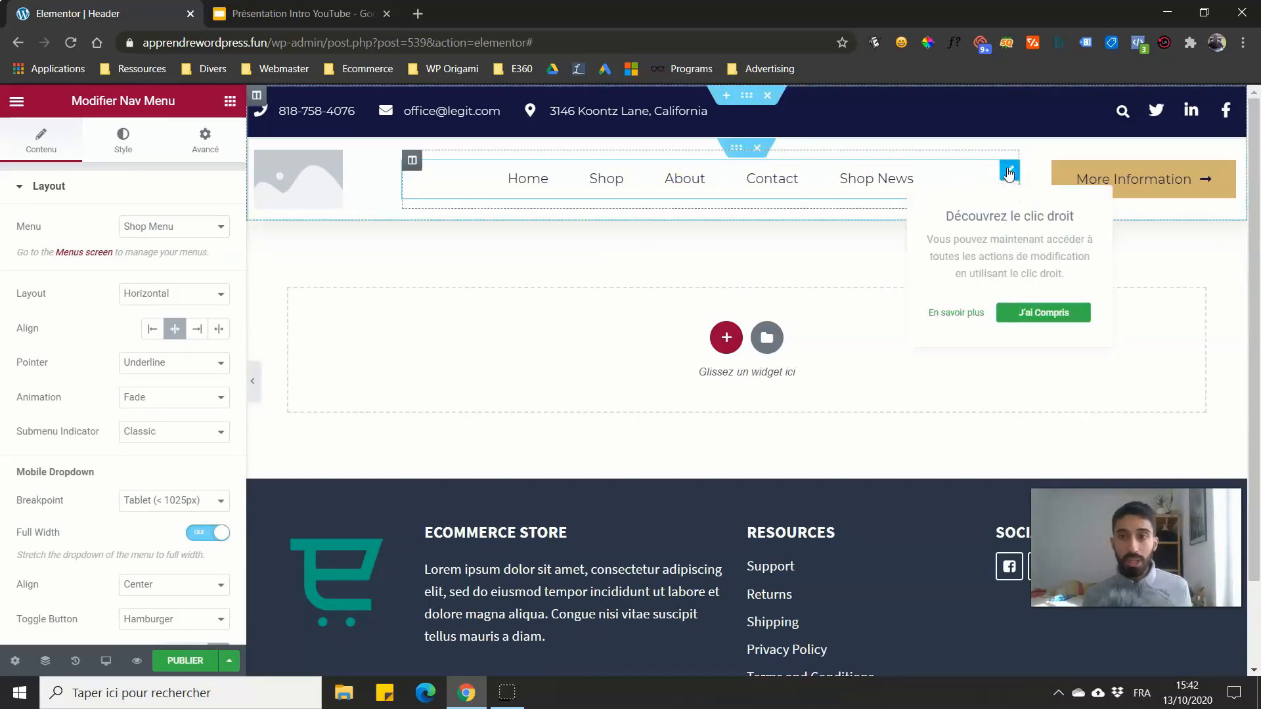
click(1017, 313)
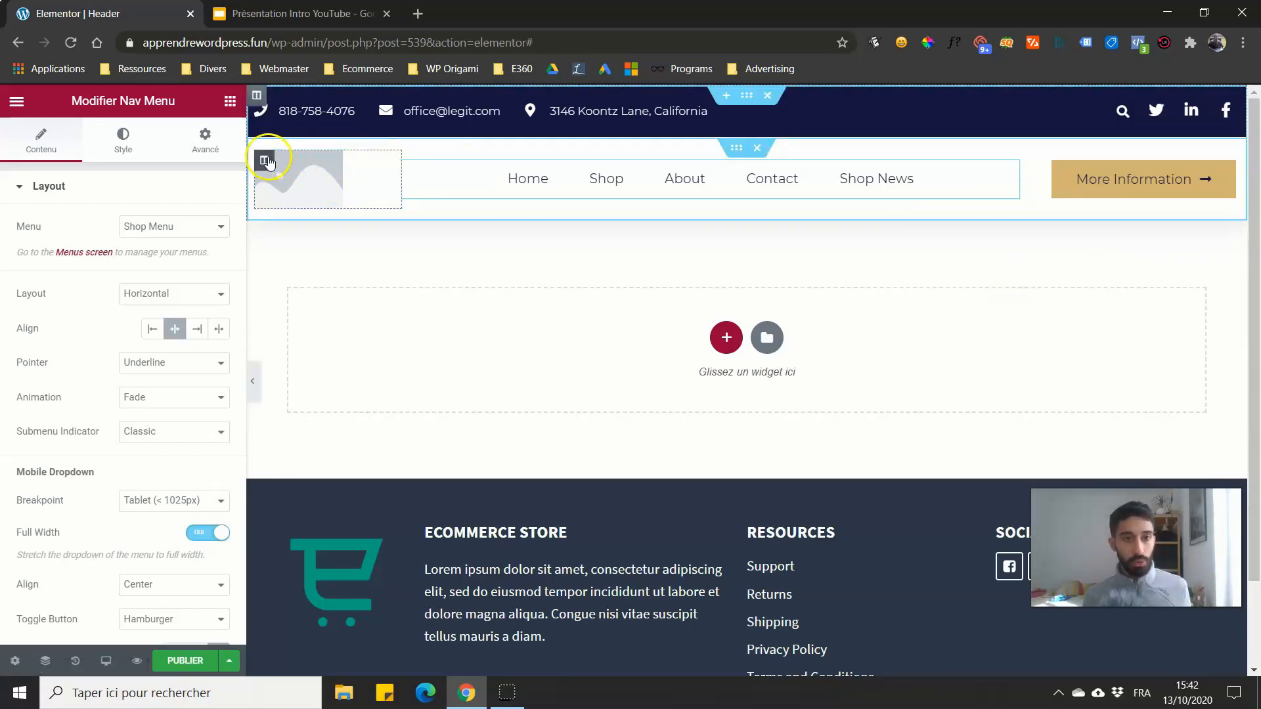
Step: Narrow the logo column slightly and replace its placeholder image with the-next-web-tnw.png from the media library
drag(402, 180, 378, 172)
click(304, 174)
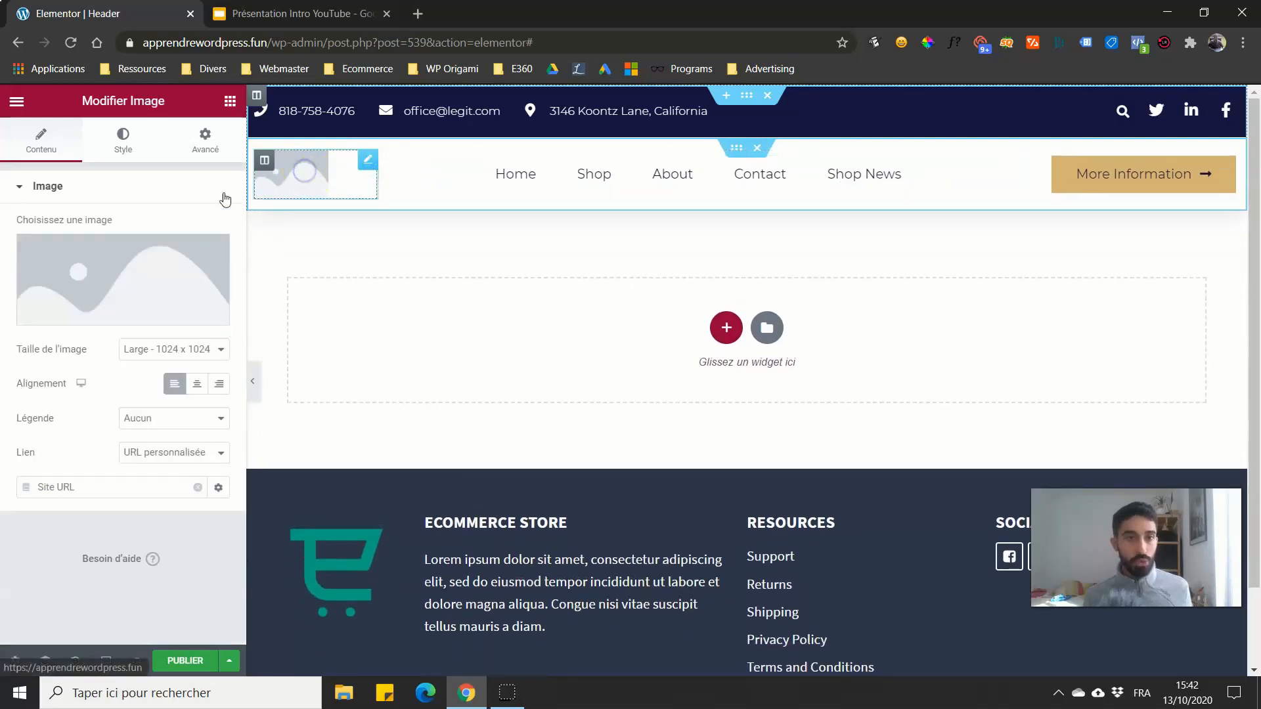
click(109, 263)
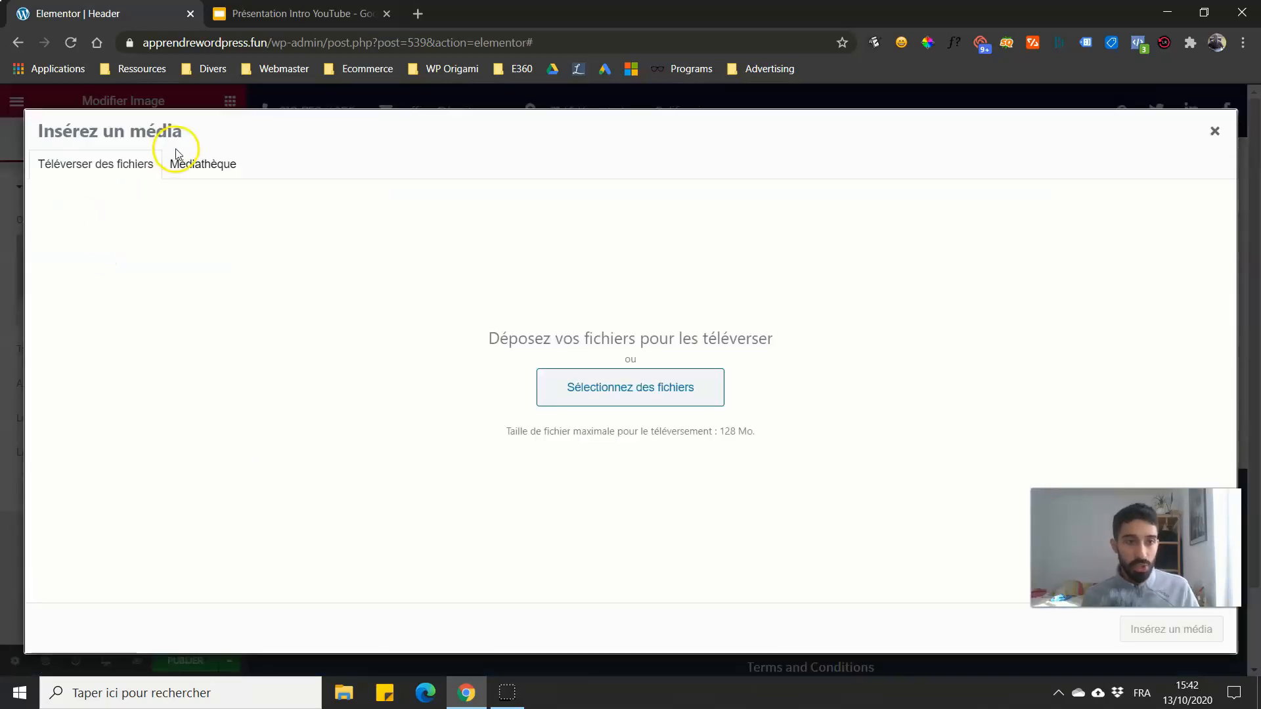
click(175, 161)
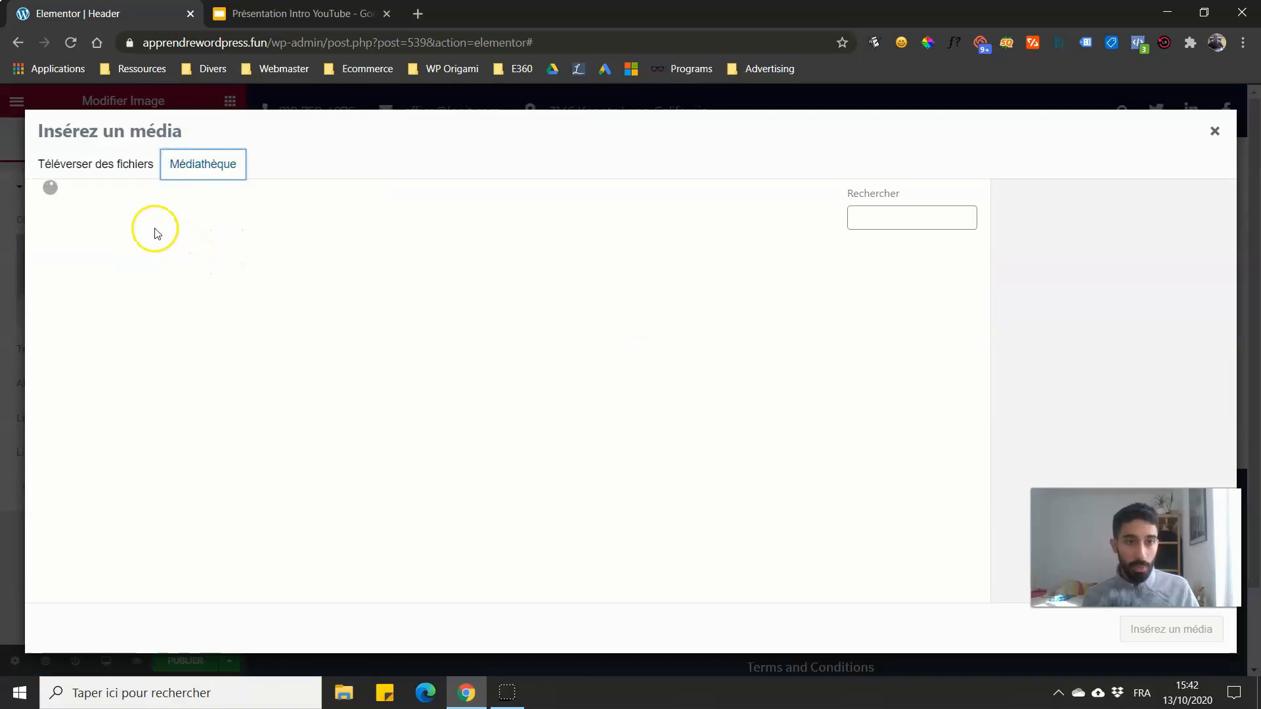
click(871, 296)
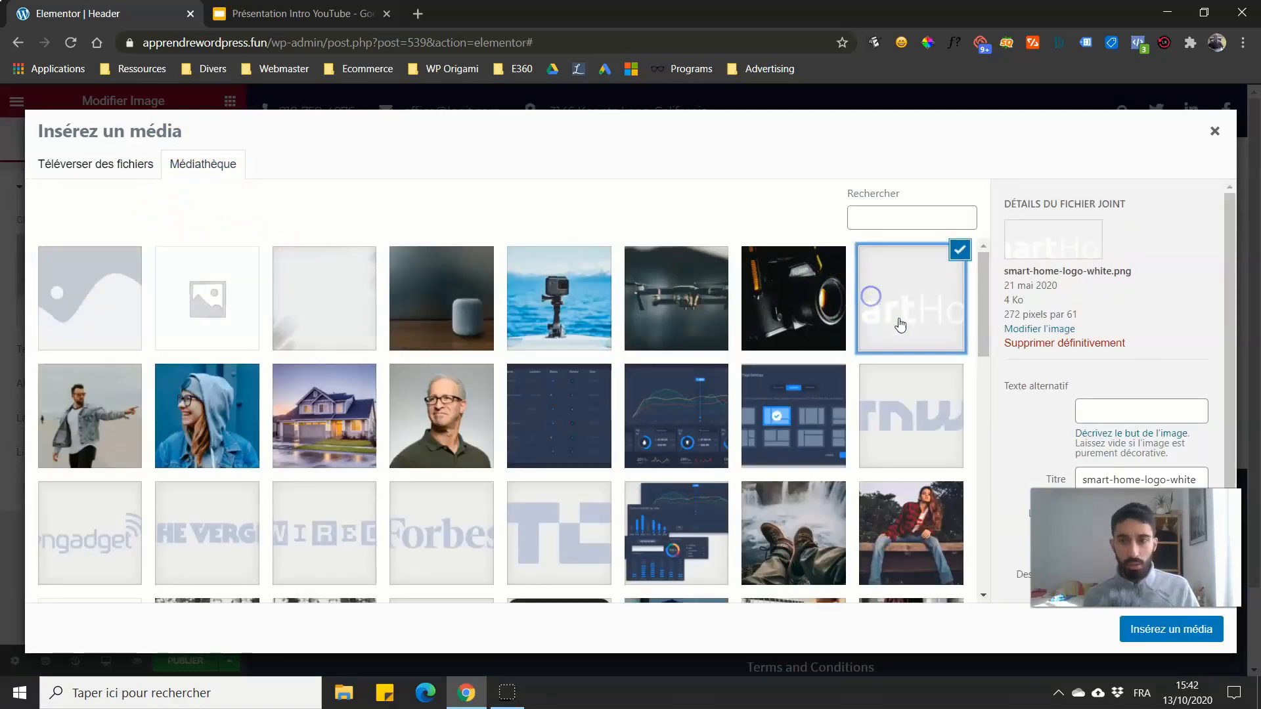
click(895, 420)
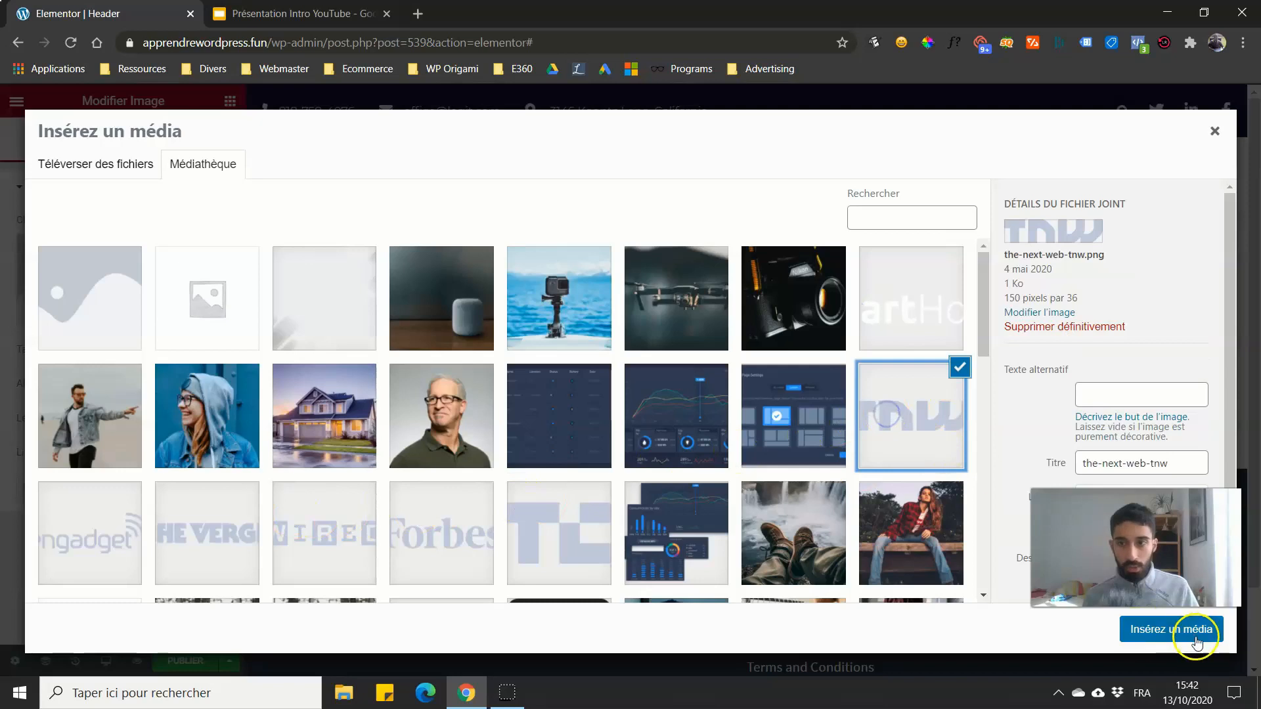
click(1171, 629)
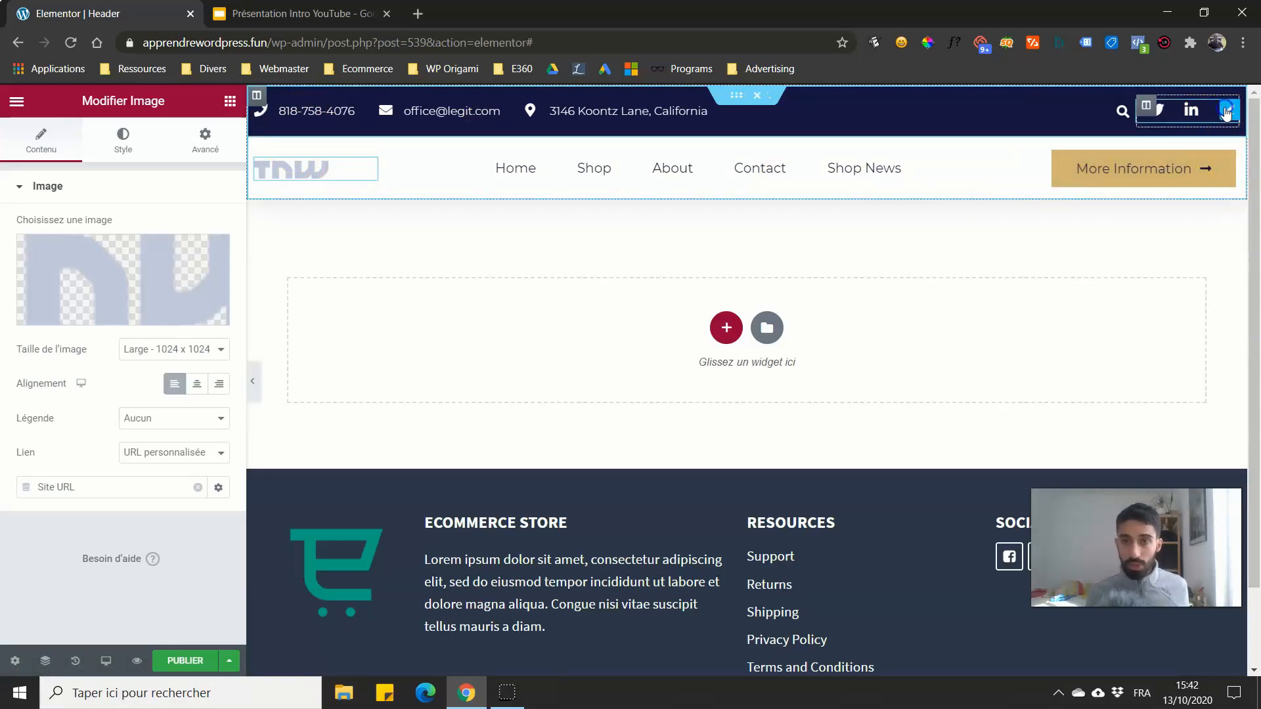
Step: View the social icon list's settings, then try the stacked layout on the contact icon list and restore its inline layout
click(1226, 113)
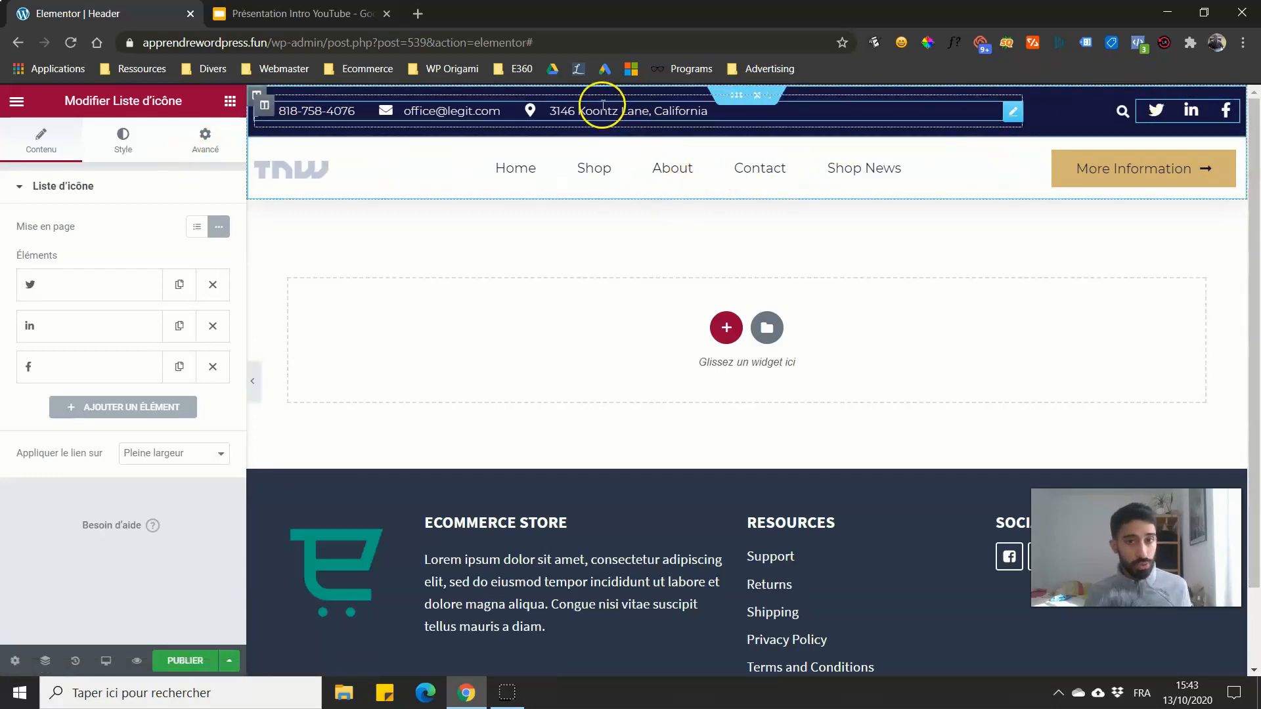
click(1013, 112)
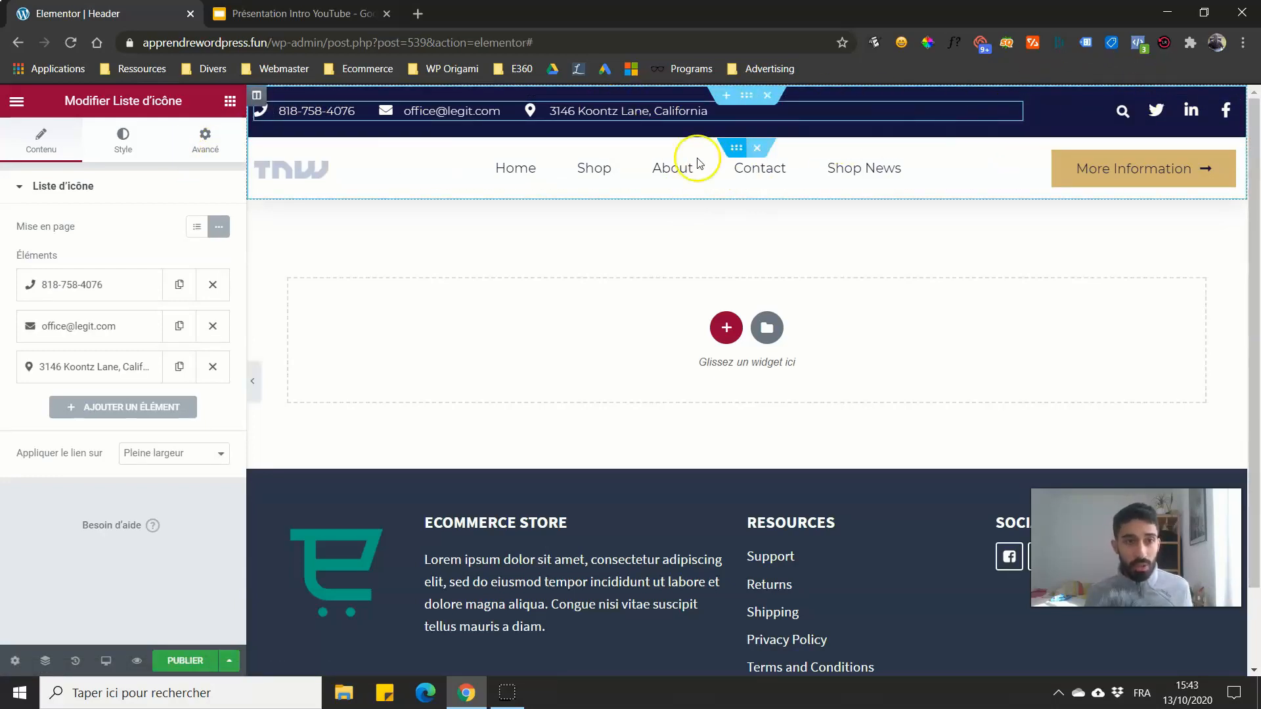
click(197, 227)
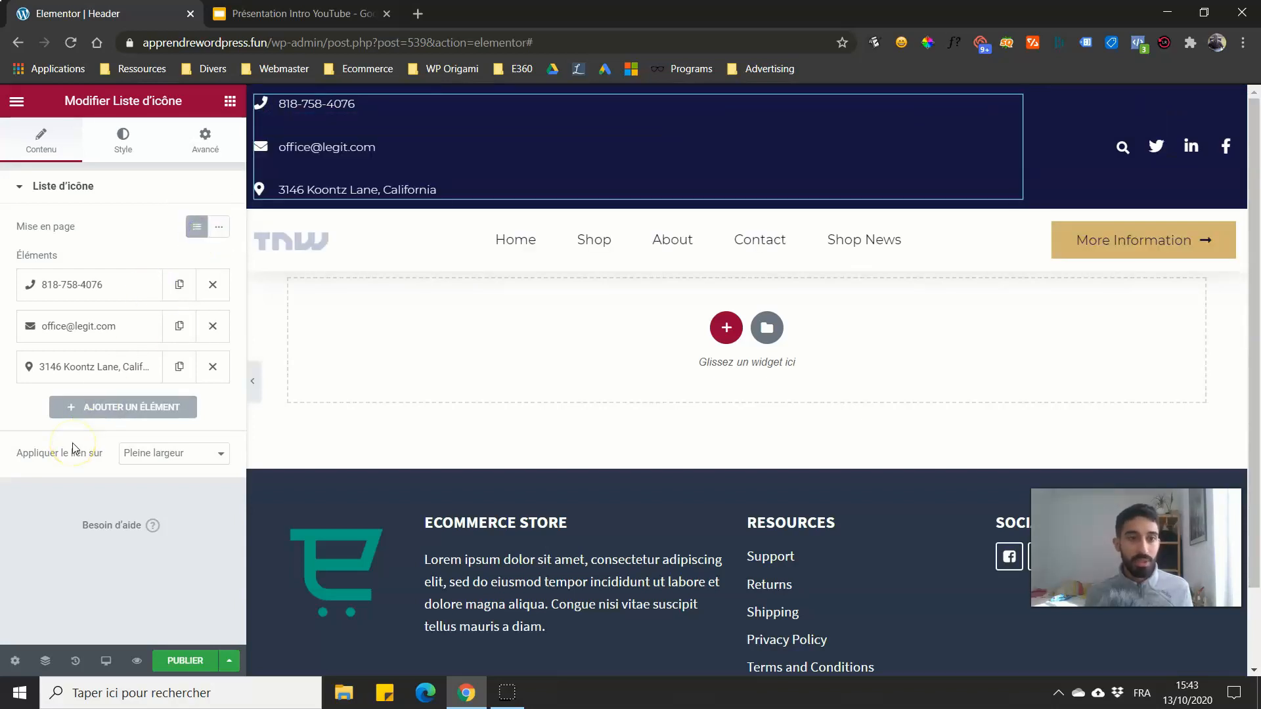
click(218, 231)
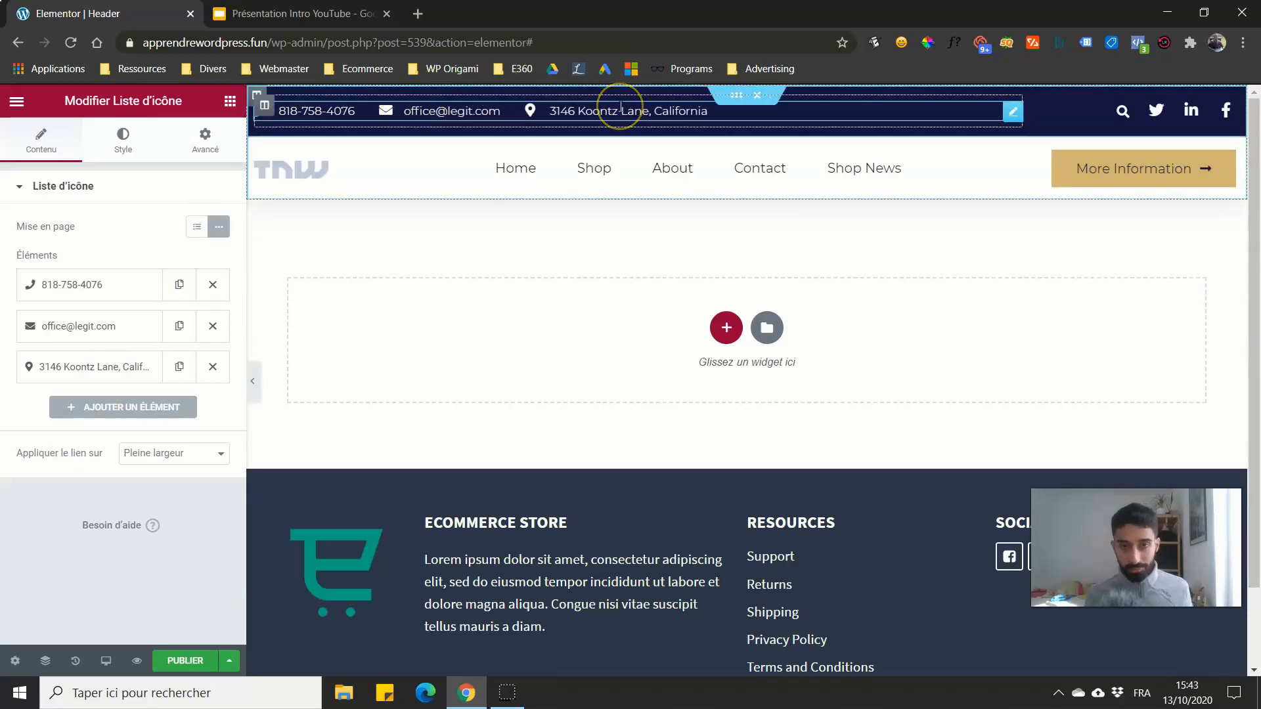
Step: Browse the available widgets through the Pro elements, and open the settings of the whole header section
click(230, 100)
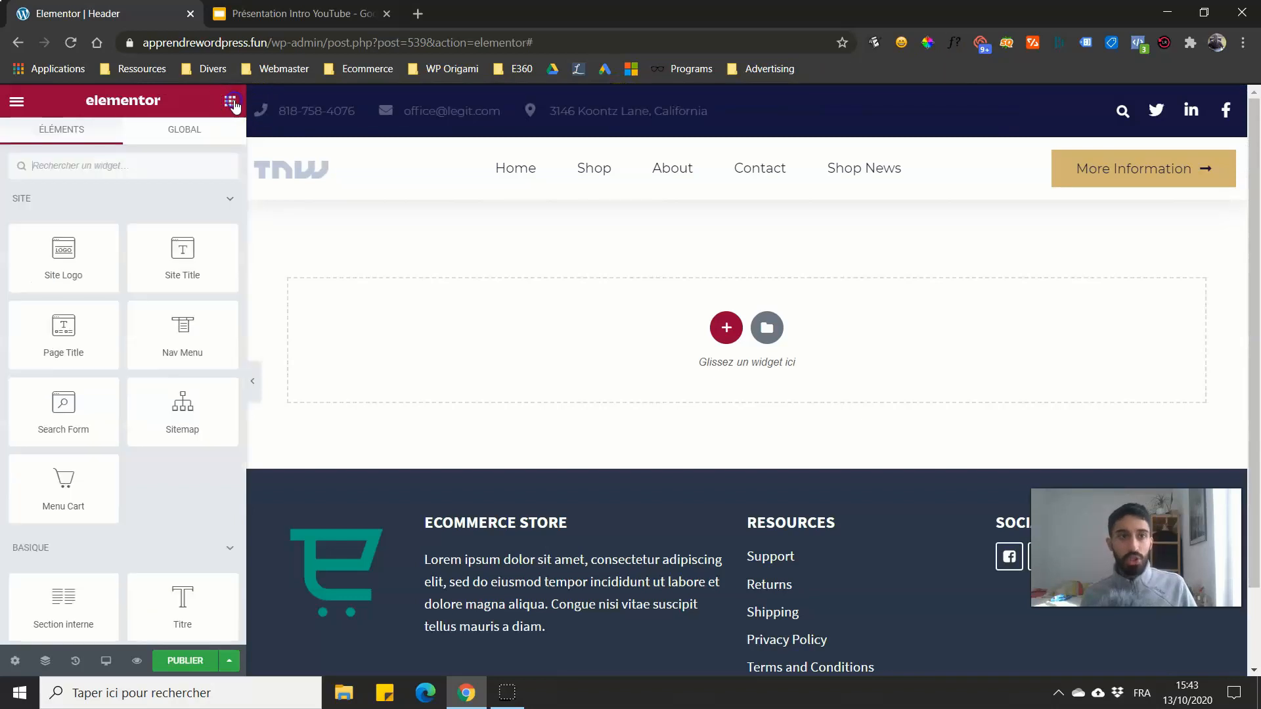
scroll(115, 232, down, 9)
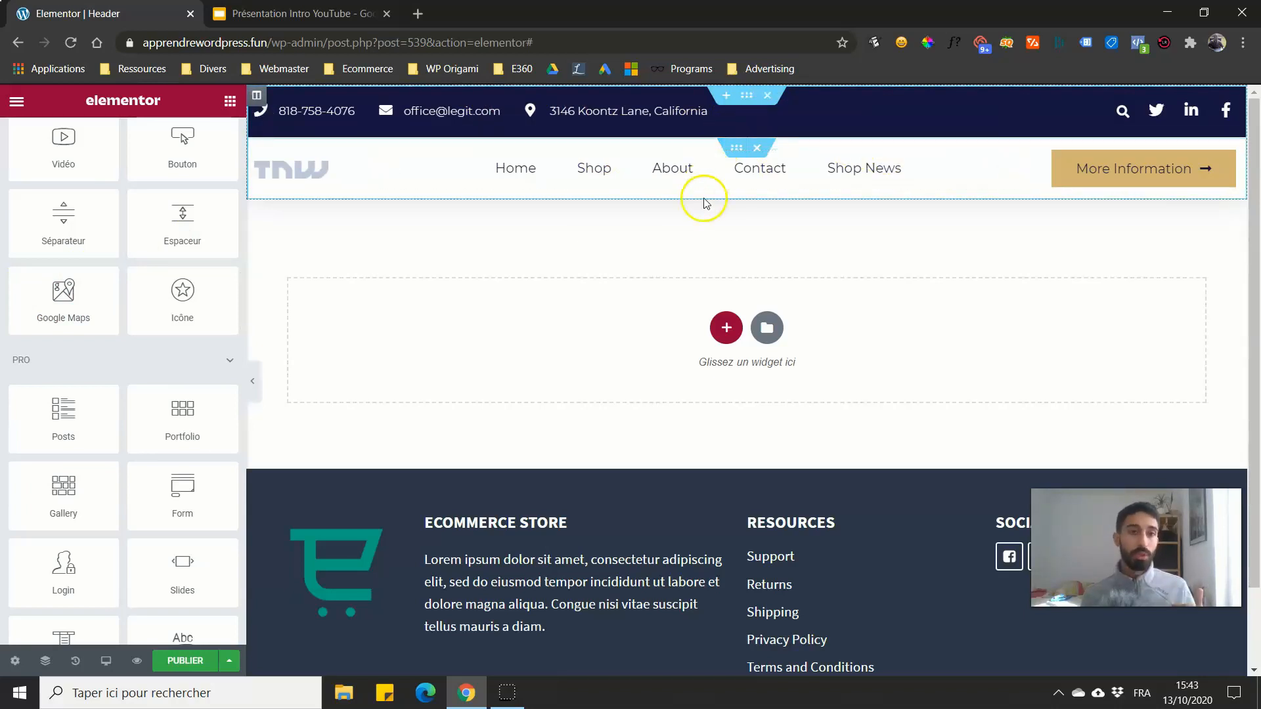
click(743, 94)
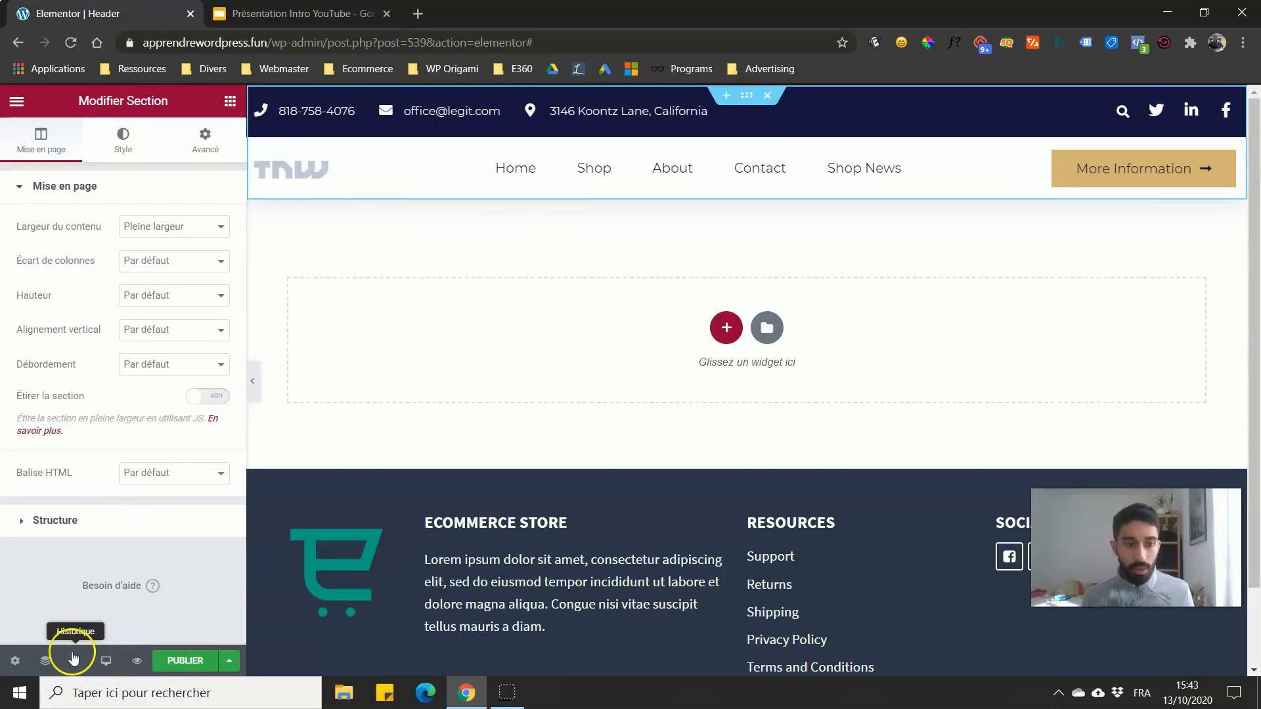
Step: Examine the header's nested columns and inner sections in the Navigator, and close it
click(46, 660)
drag(1070, 172, 1062, 227)
click(1057, 293)
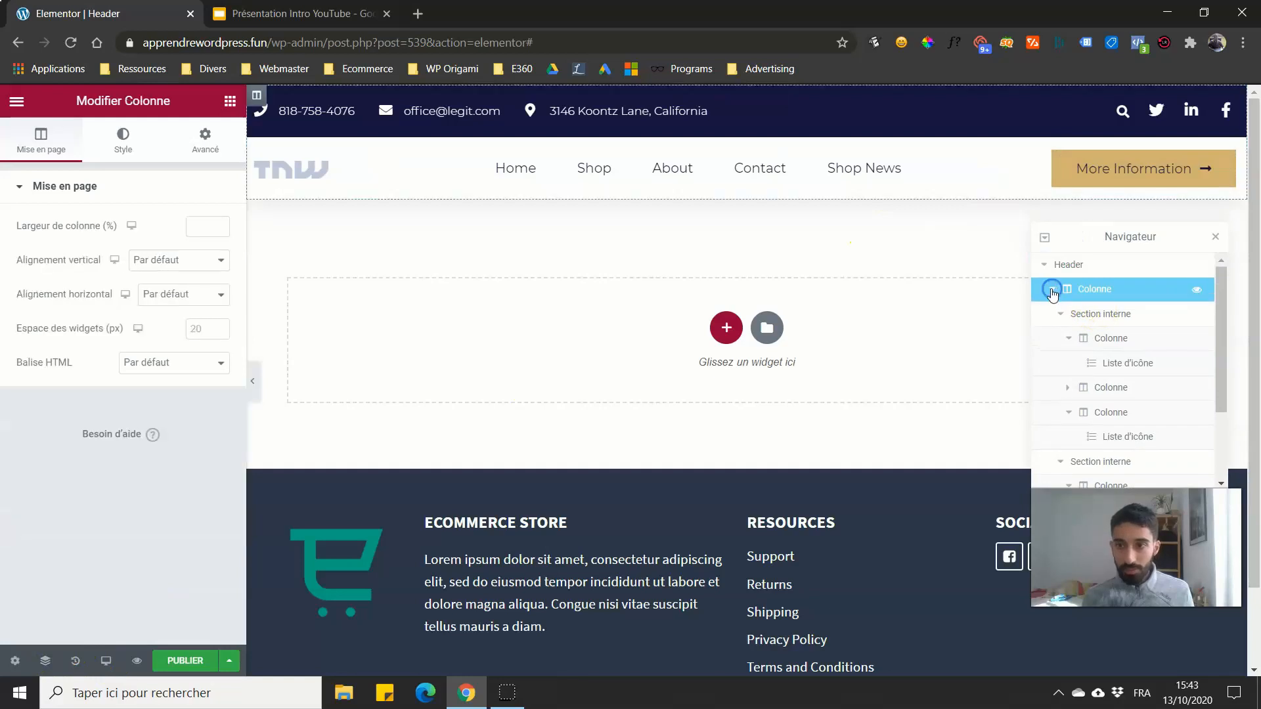
click(1060, 313)
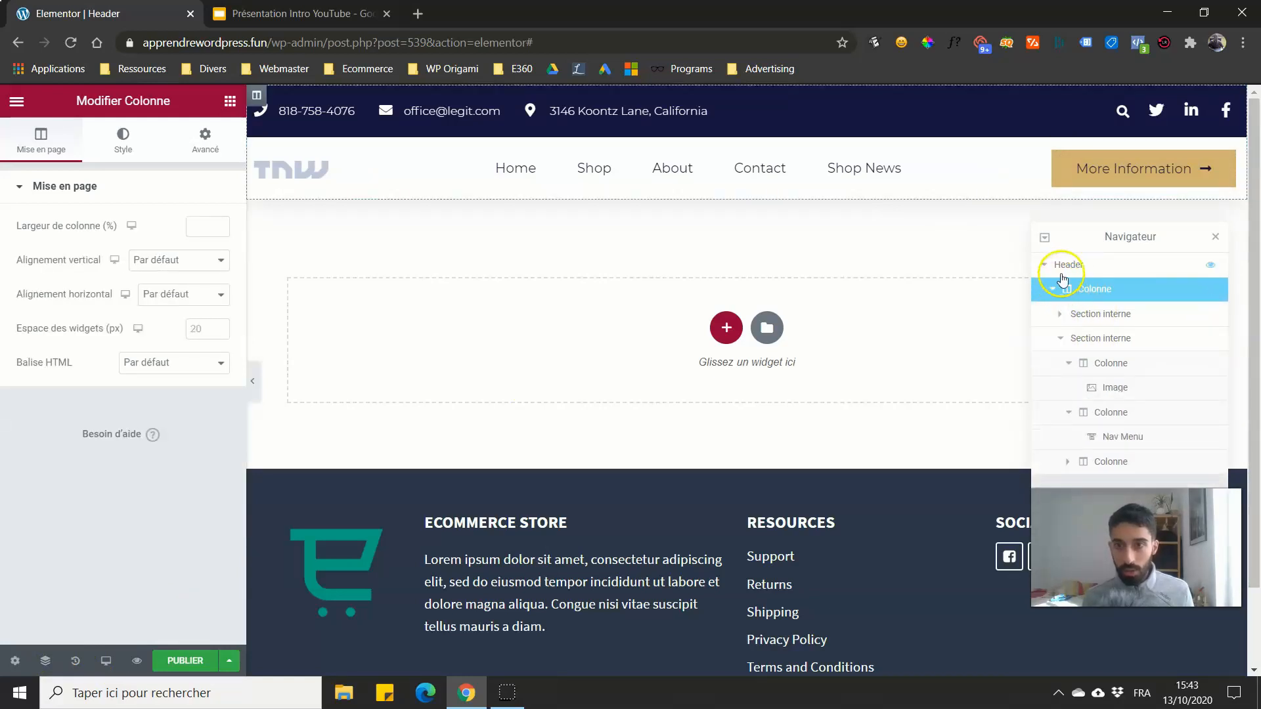
click(1052, 290)
click(1053, 290)
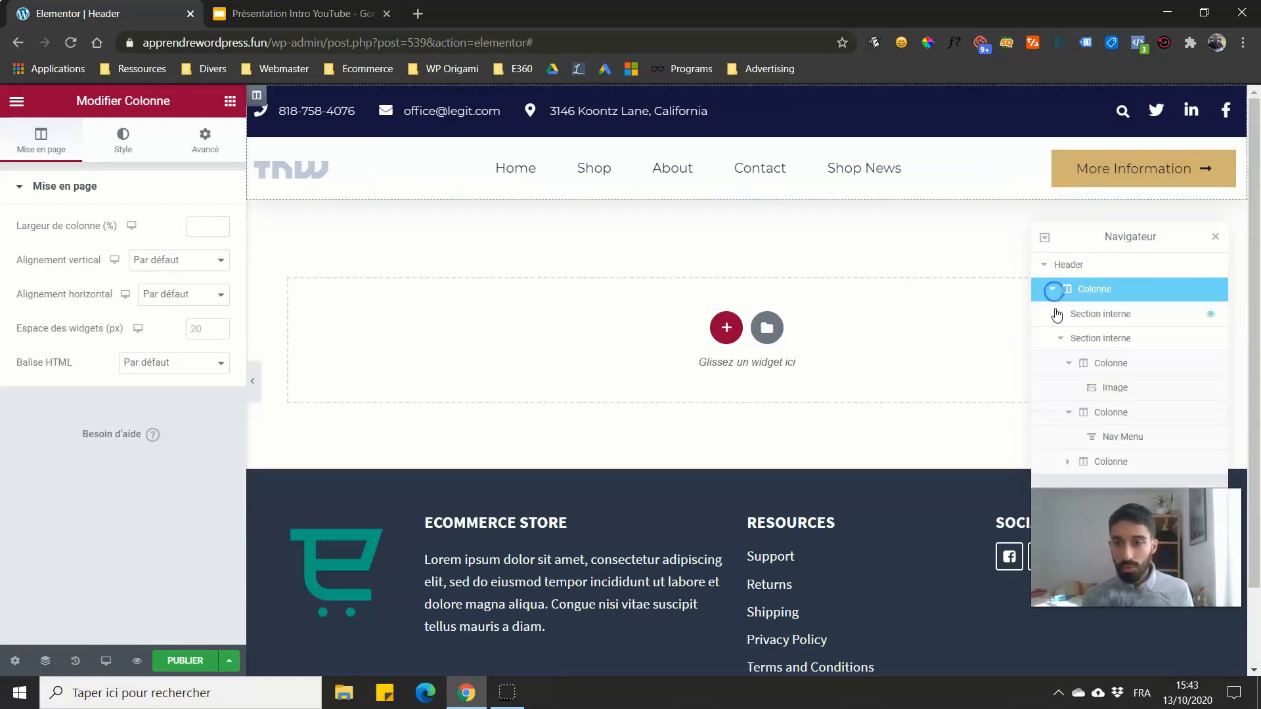
click(1058, 315)
click(1059, 316)
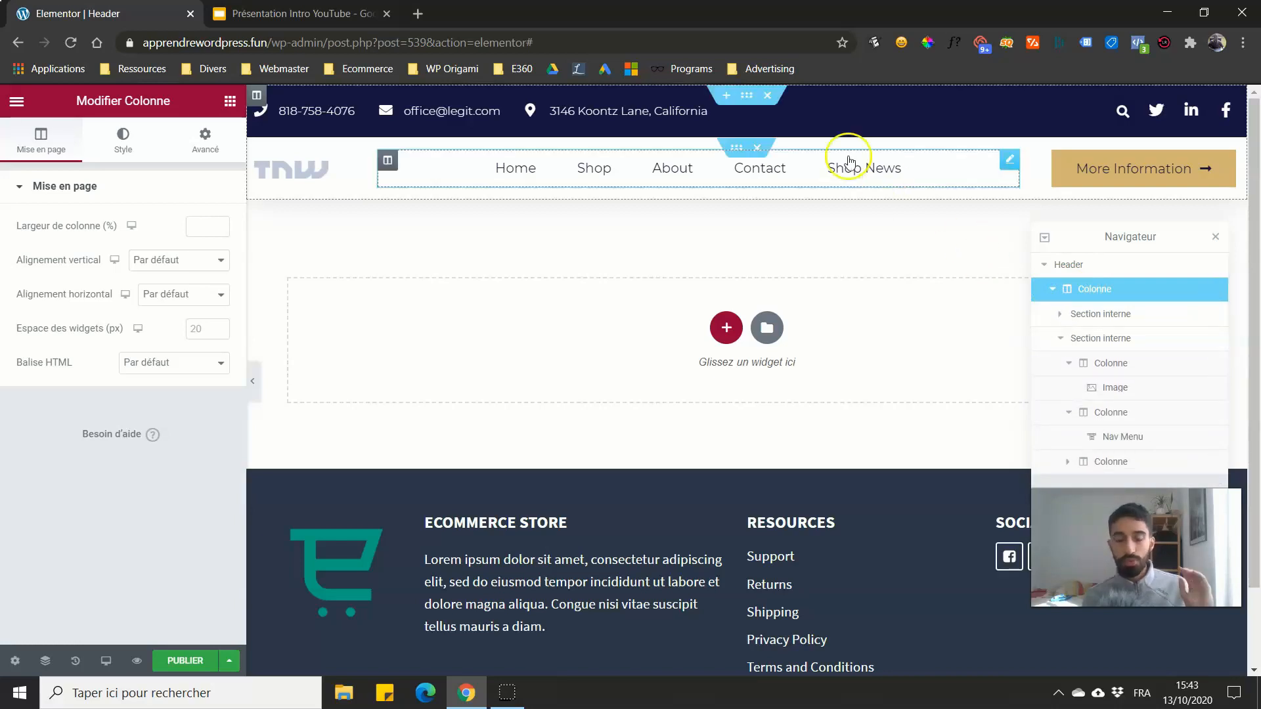
click(1217, 238)
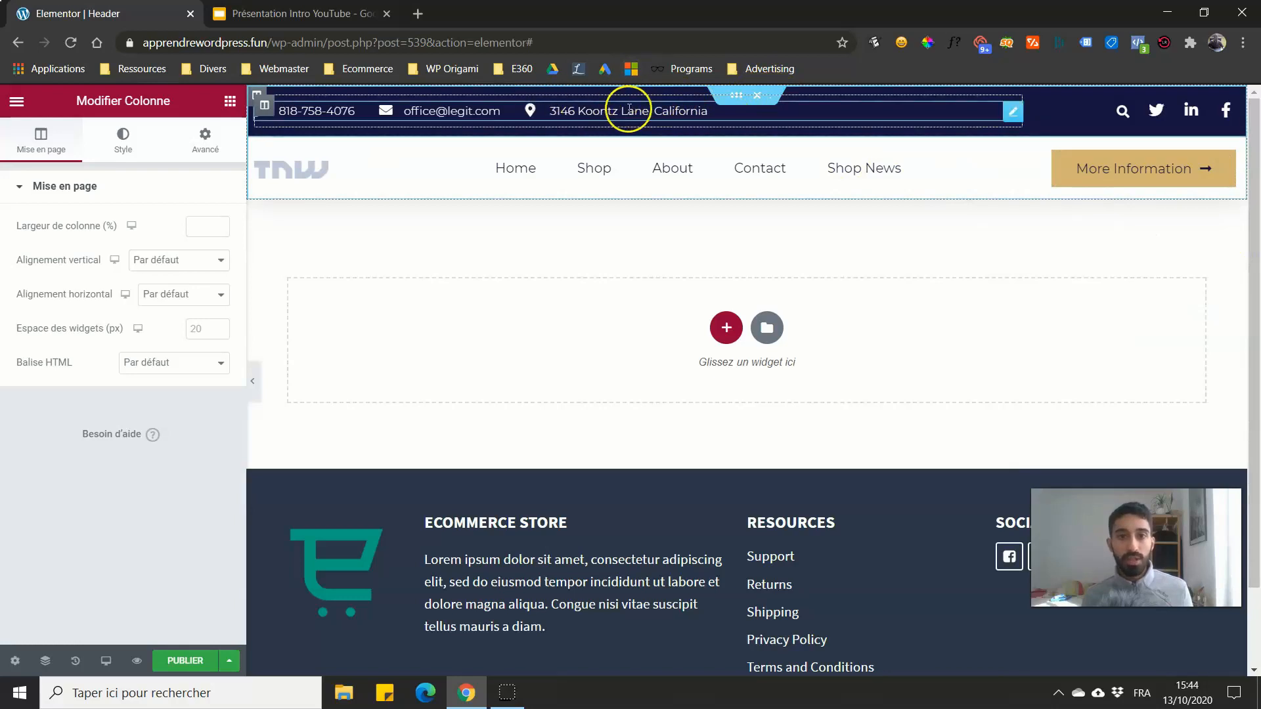
Step: Try adding two single-column sections below the header, and delete them both
click(726, 327)
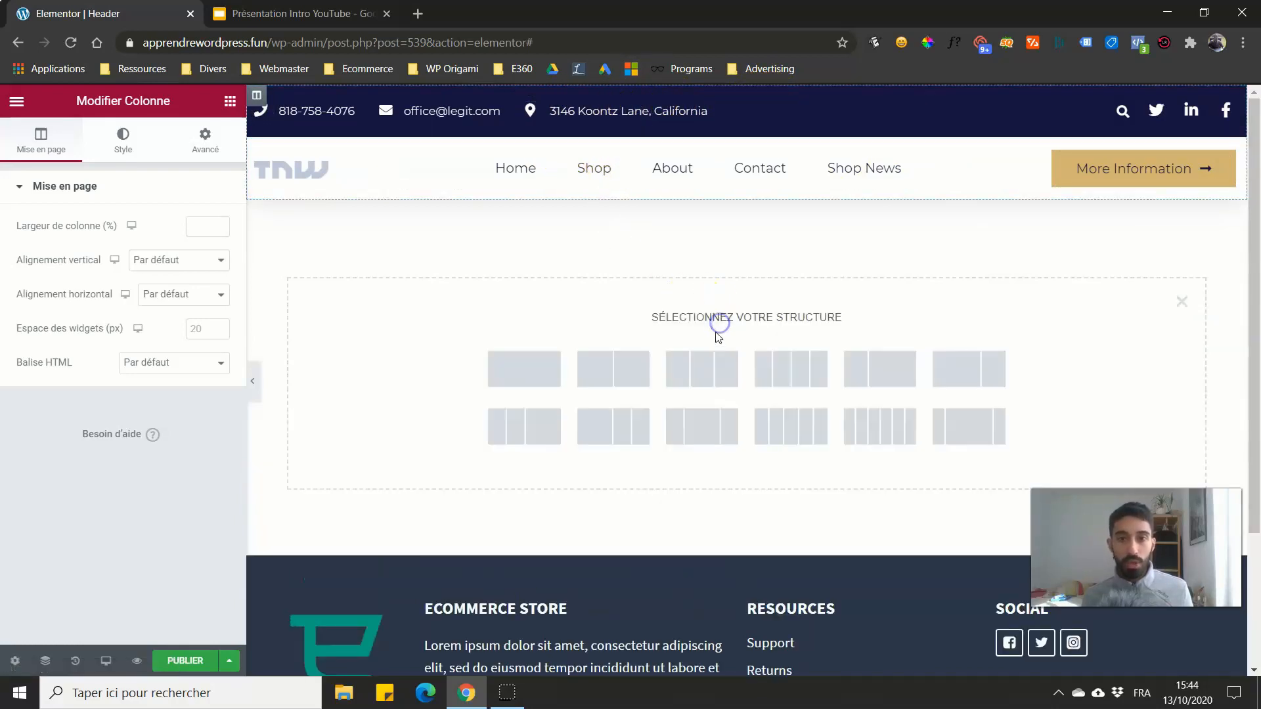
click(536, 368)
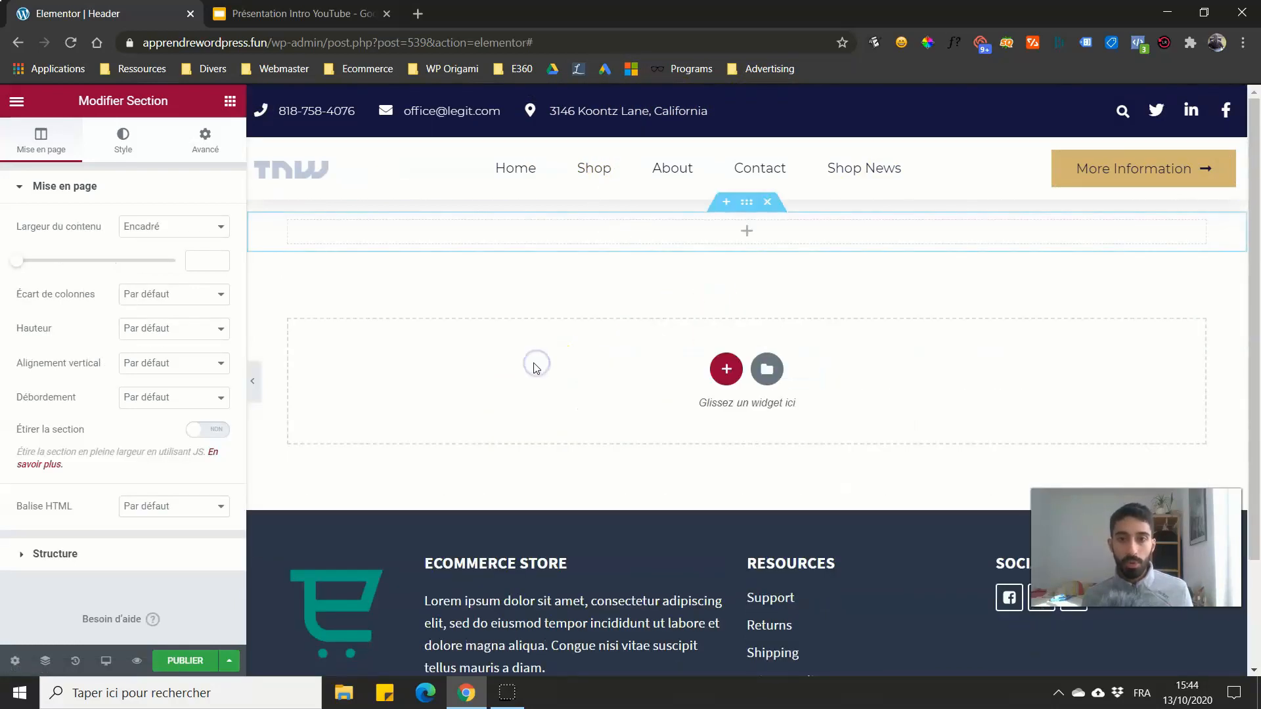
click(727, 366)
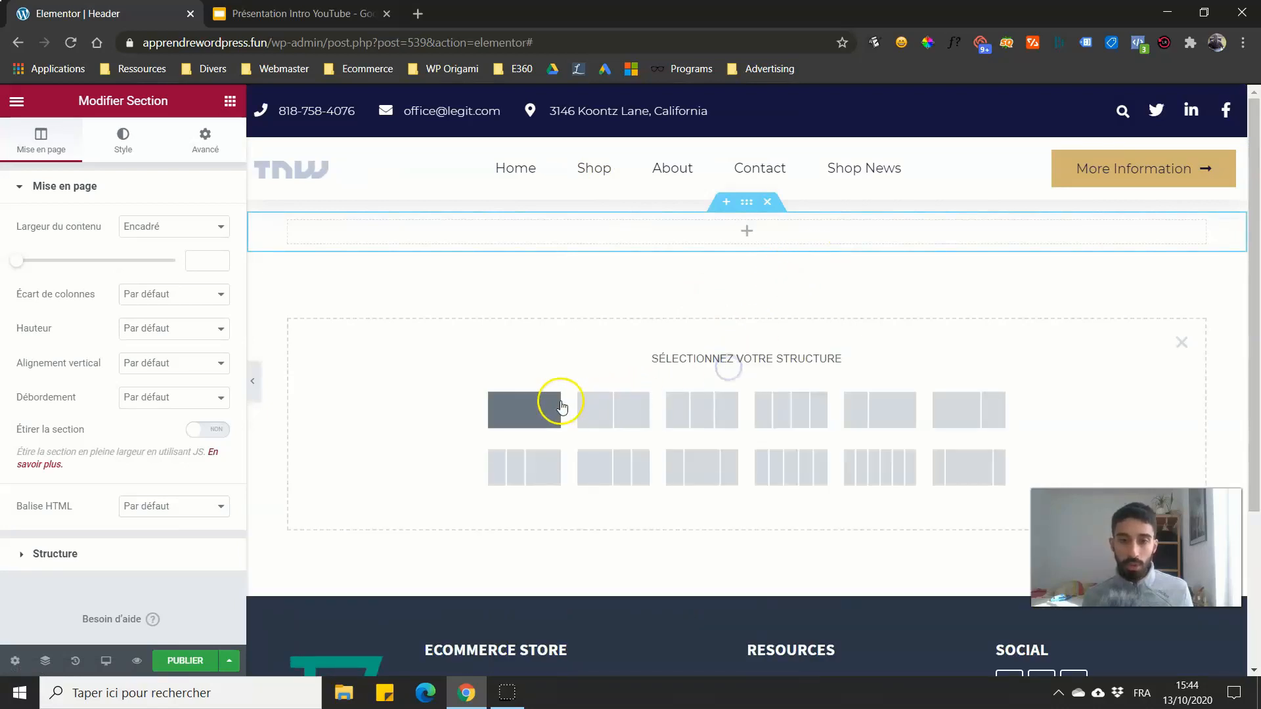
click(527, 406)
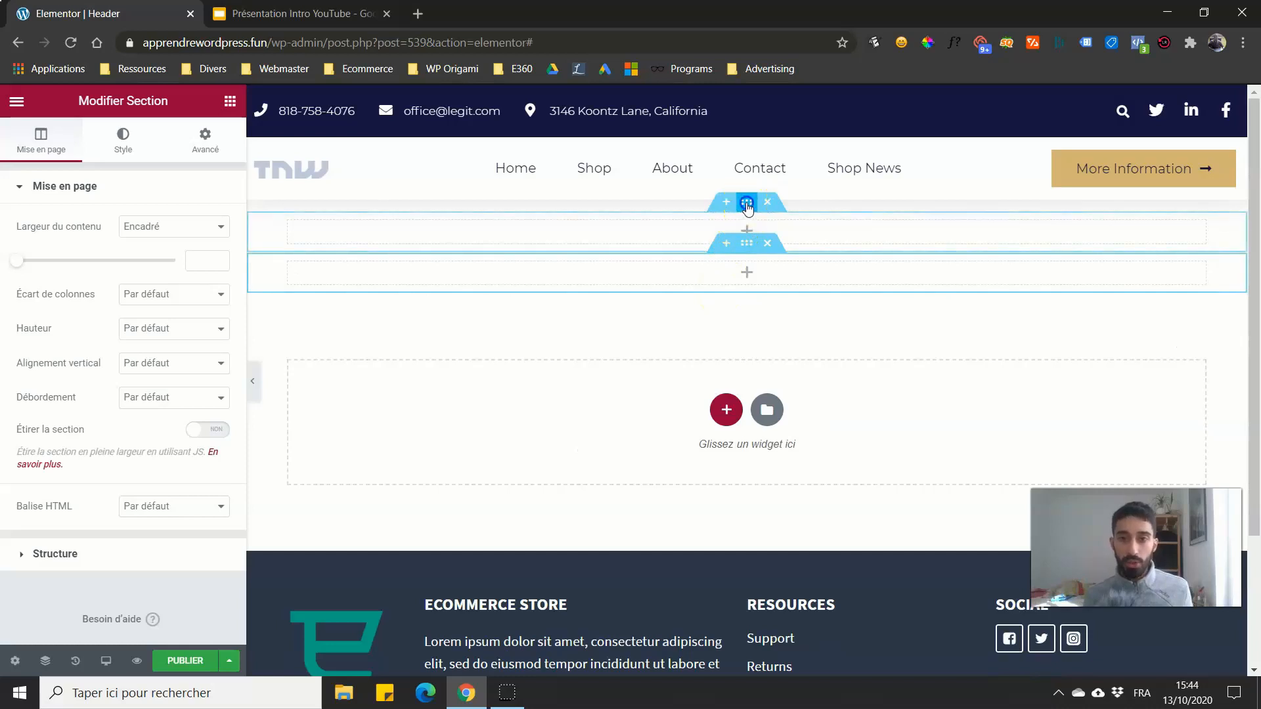
click(744, 244)
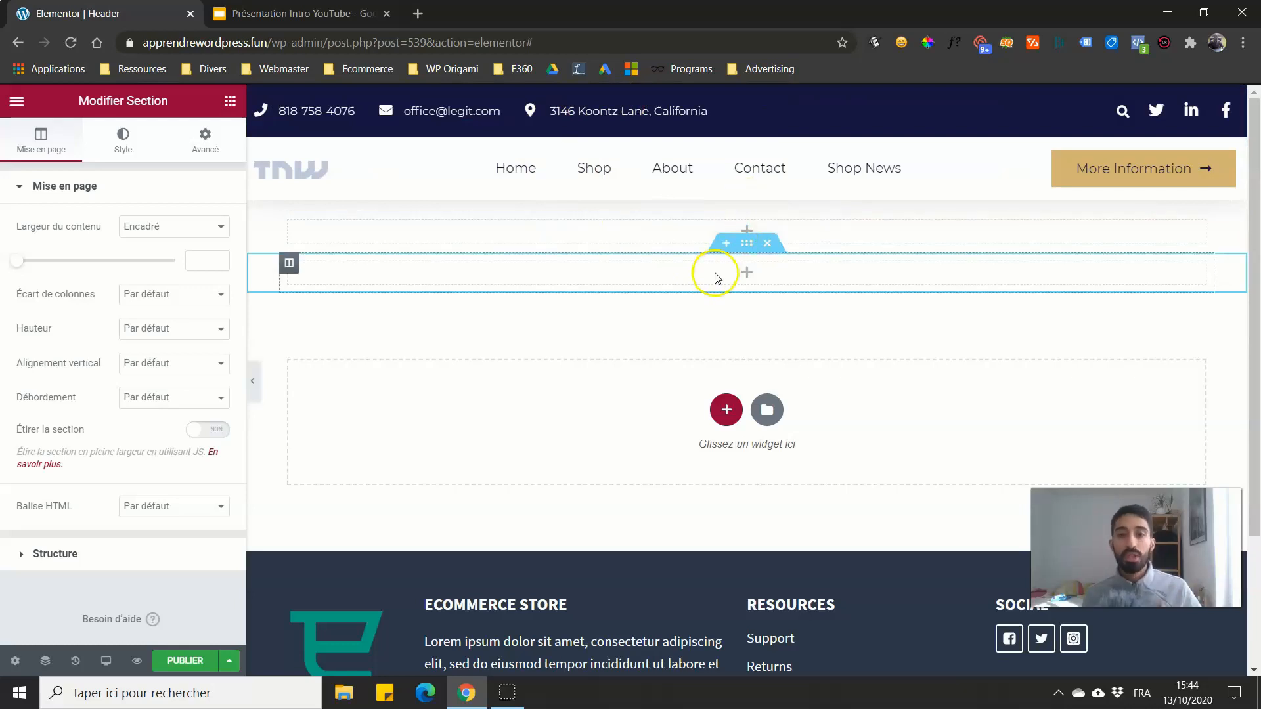
click(765, 244)
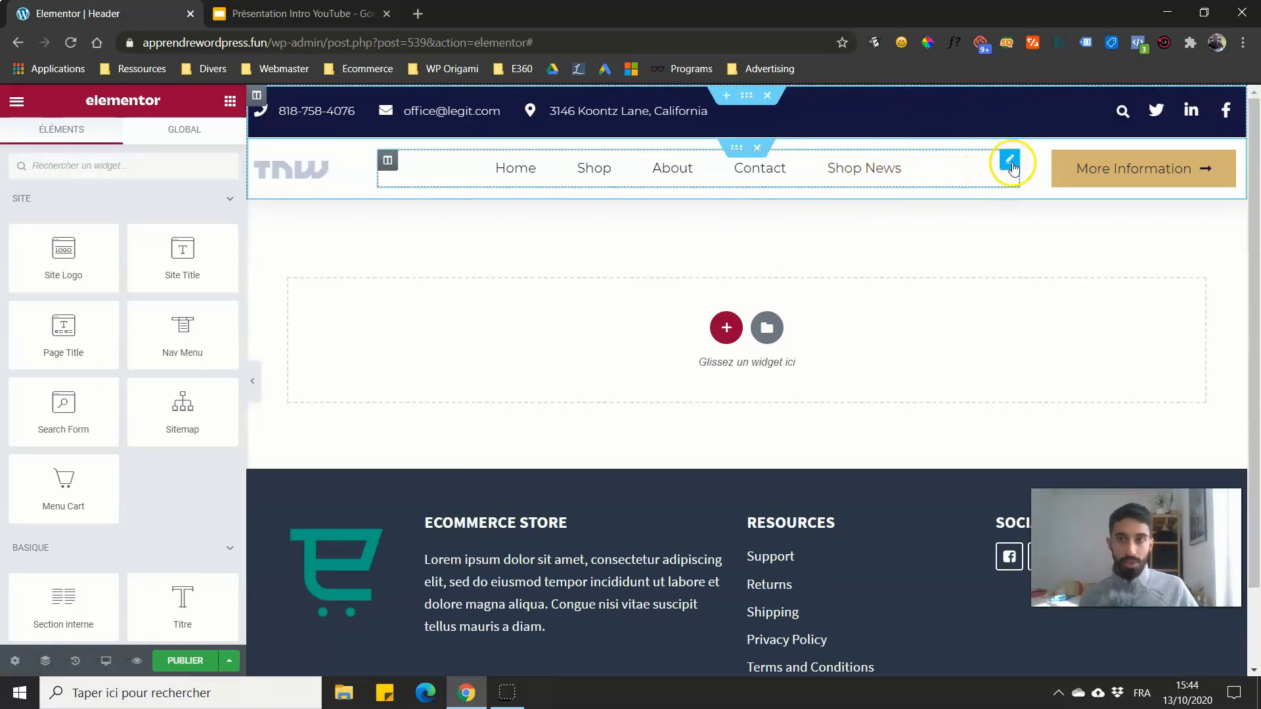
Step: Reopen the header's Nav Menu settings, review the available menus, and set the menu layout to Vertical
click(1011, 161)
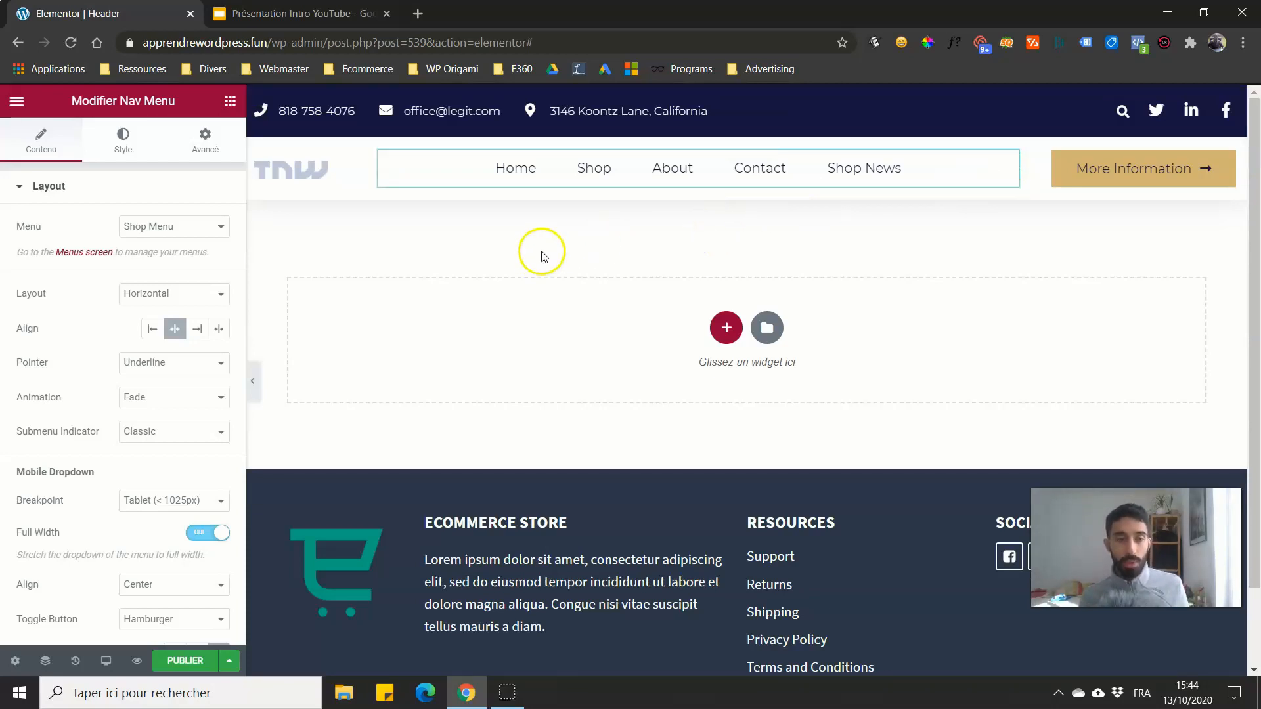
click(205, 227)
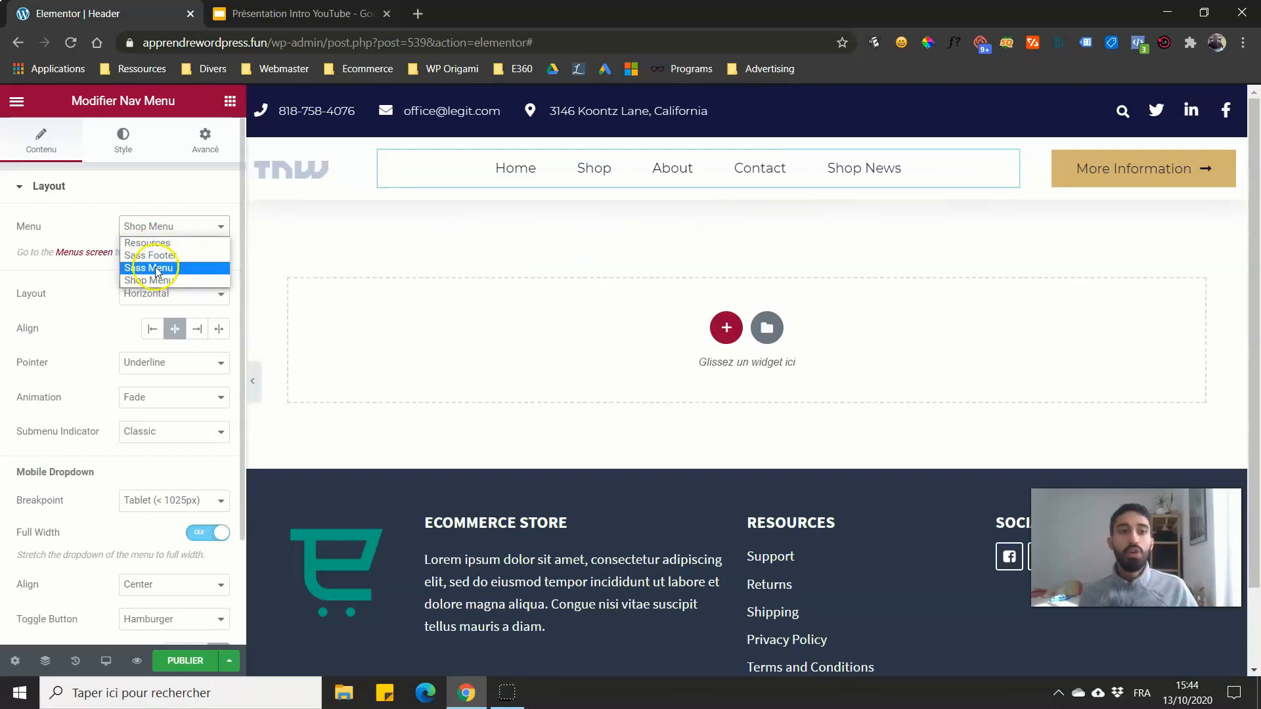
click(90, 284)
click(135, 293)
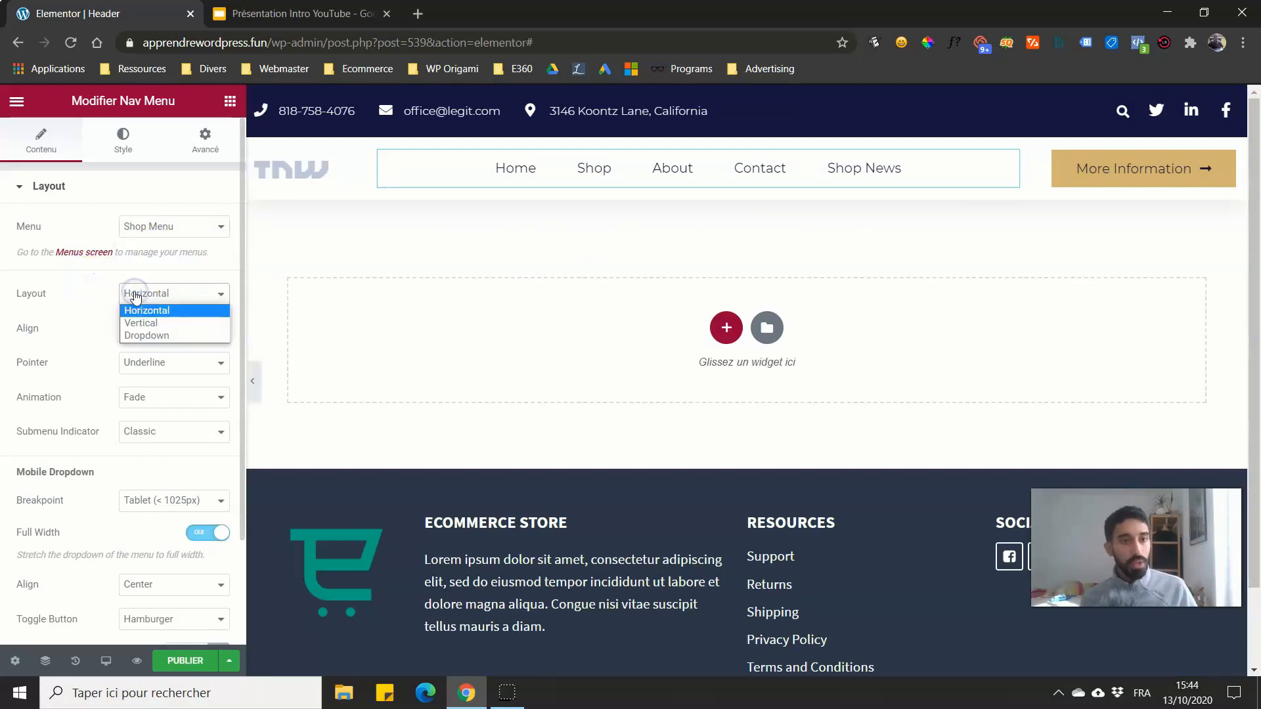
click(156, 325)
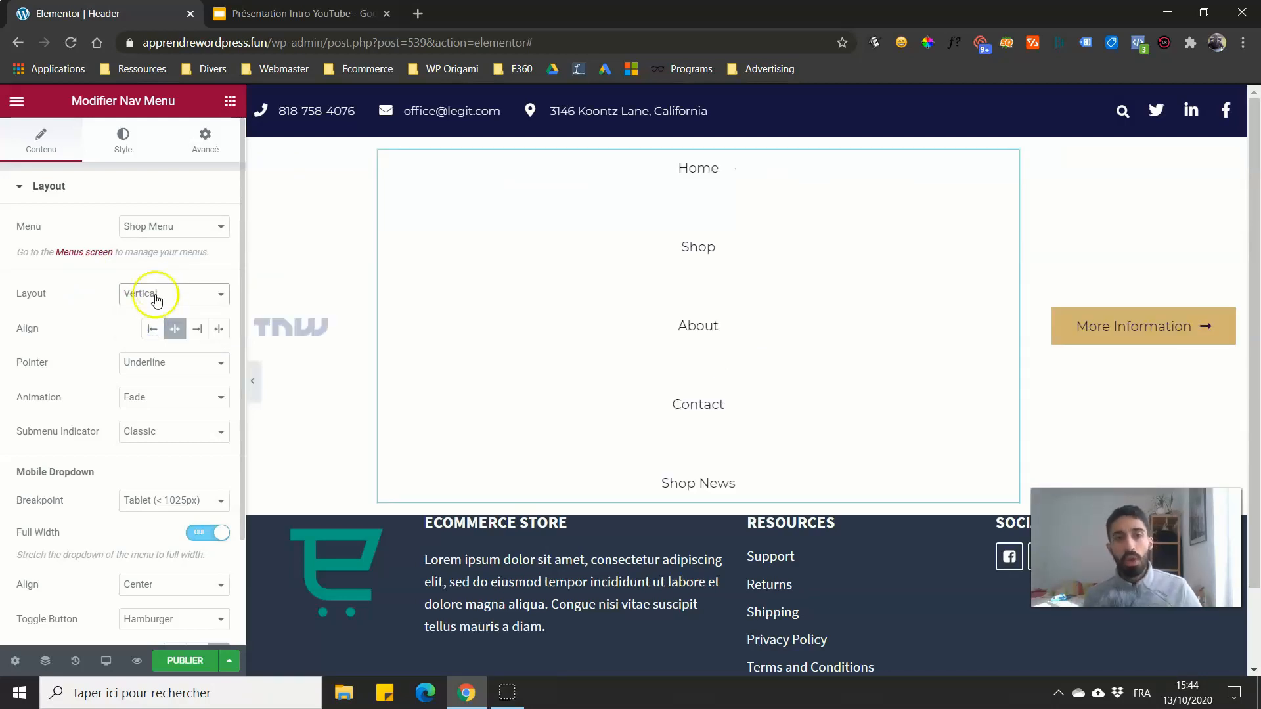
Step: Try the Dropdown layout on the navigation menu, and set the layout back to Horizontal
click(157, 299)
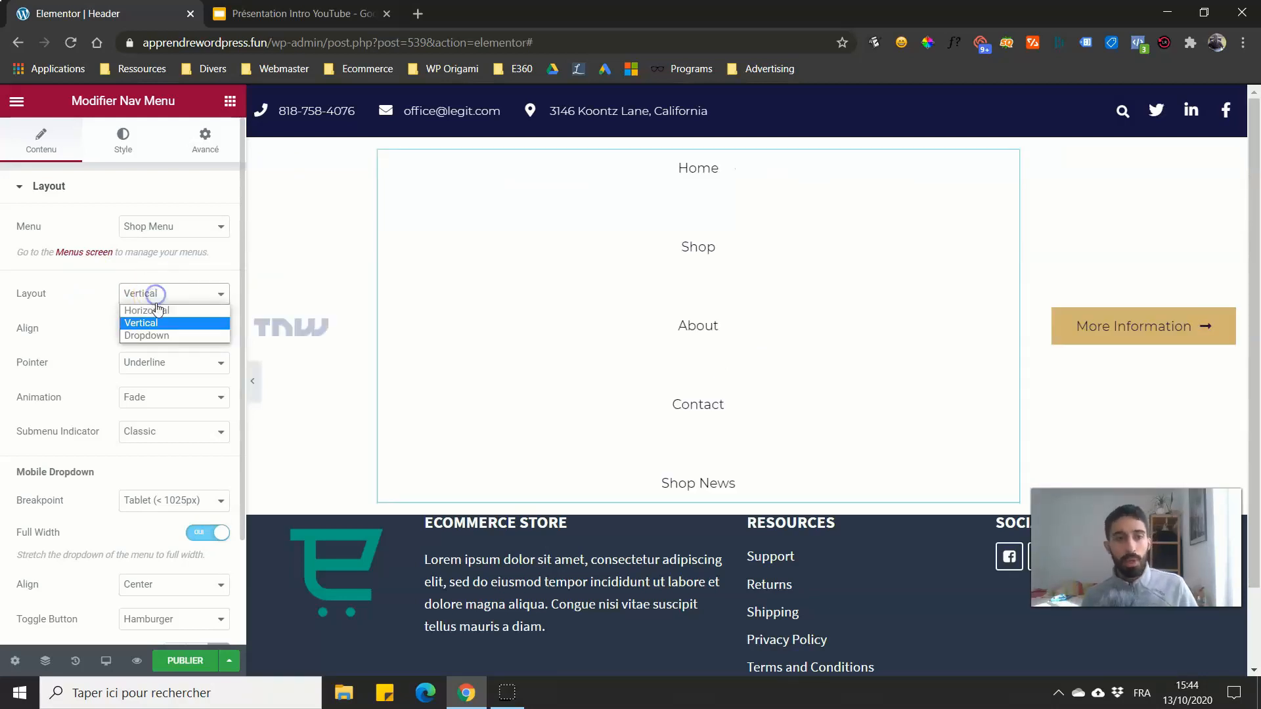
click(156, 335)
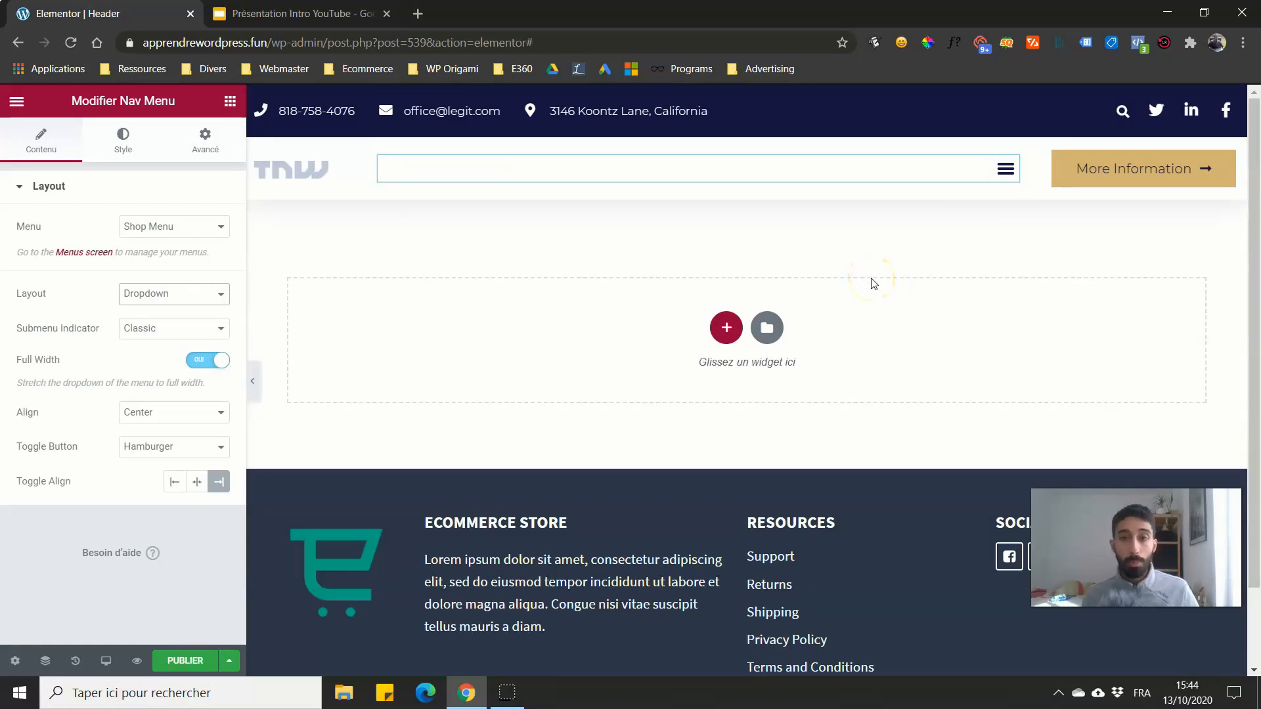
click(197, 293)
click(178, 309)
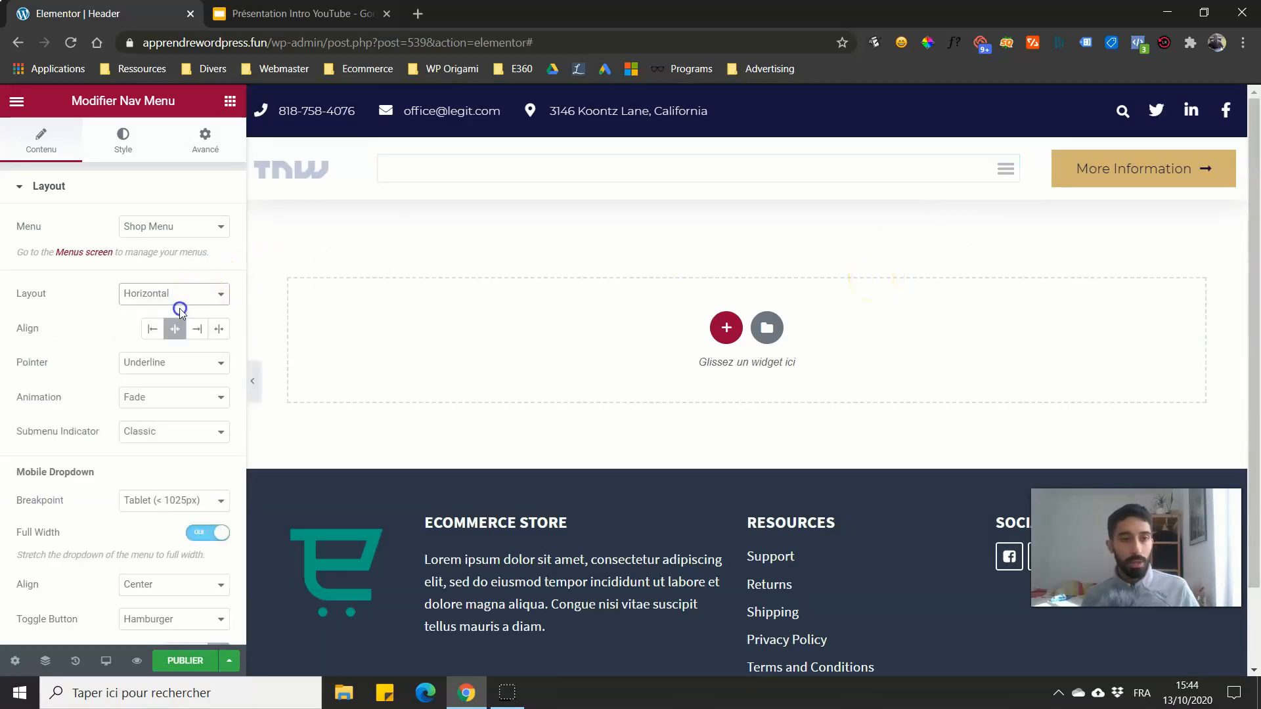
Step: Try the left, right and Stretch alignments on the horizontal menu, and set its alignment to center
click(153, 328)
click(175, 329)
click(203, 328)
click(219, 328)
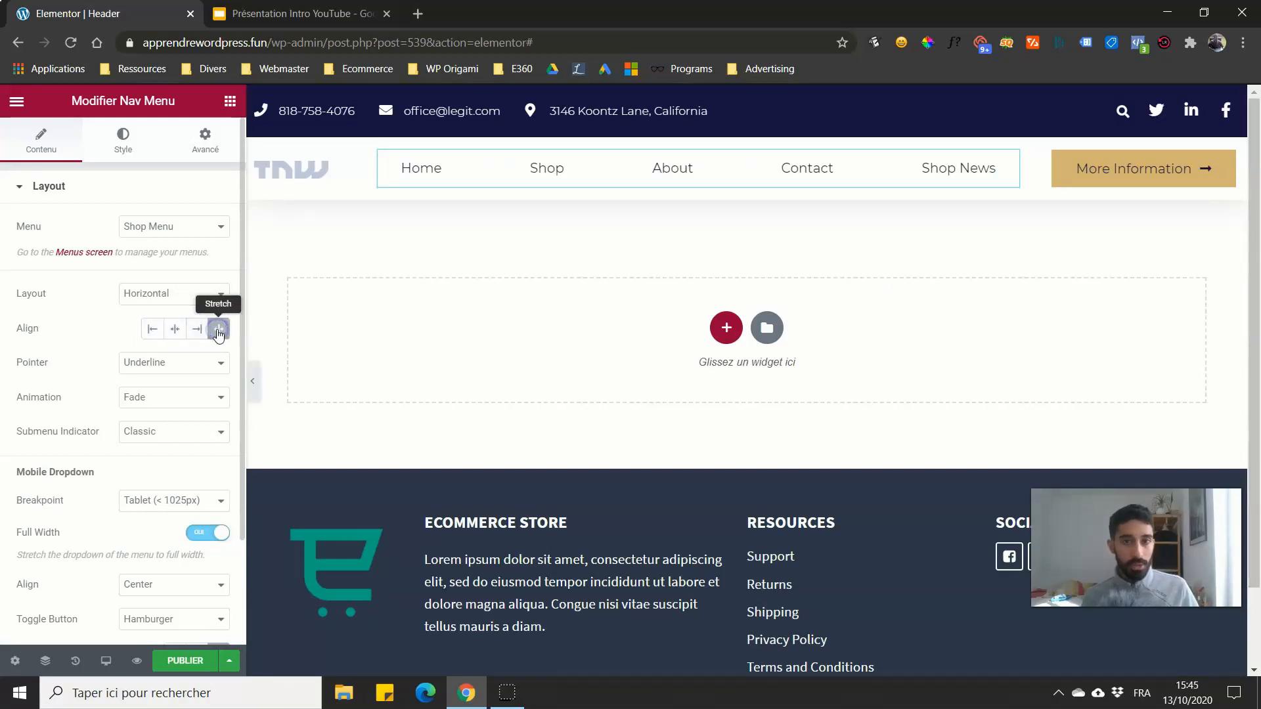
click(174, 330)
Step: Review the menu's available pointer options and glance at its style settings, keeping the Underline pointer
click(174, 363)
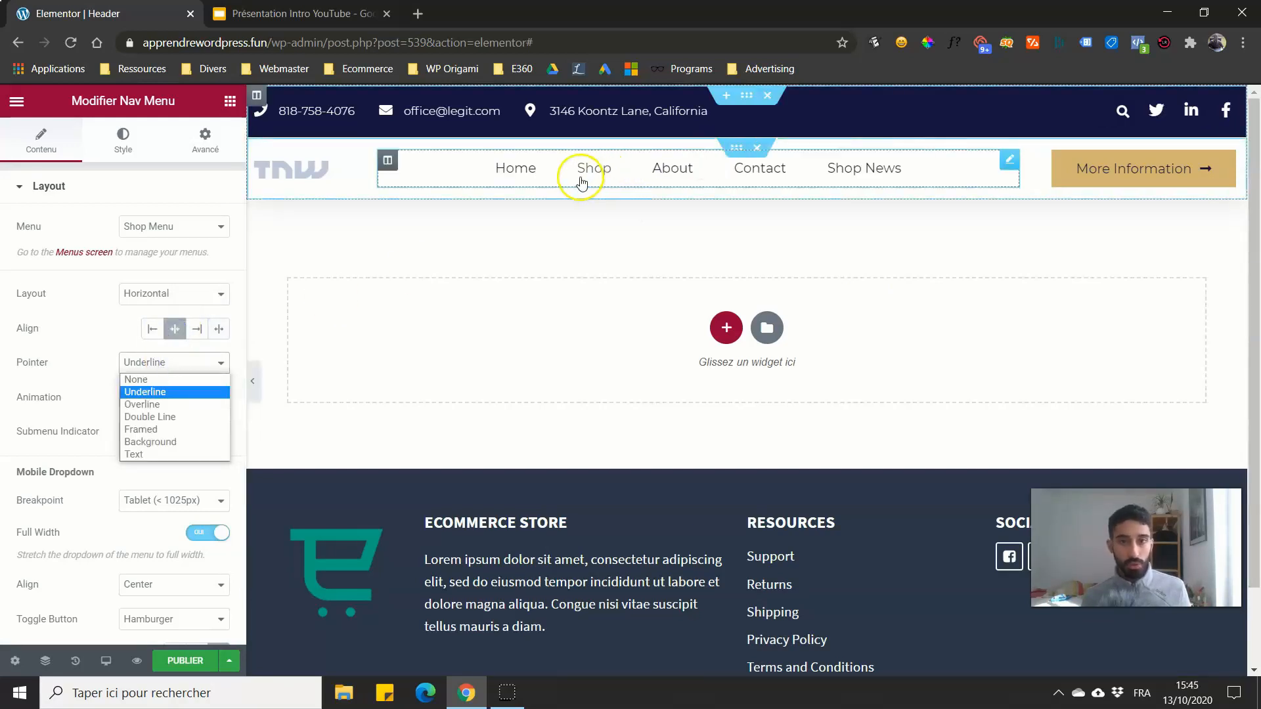
click(112, 383)
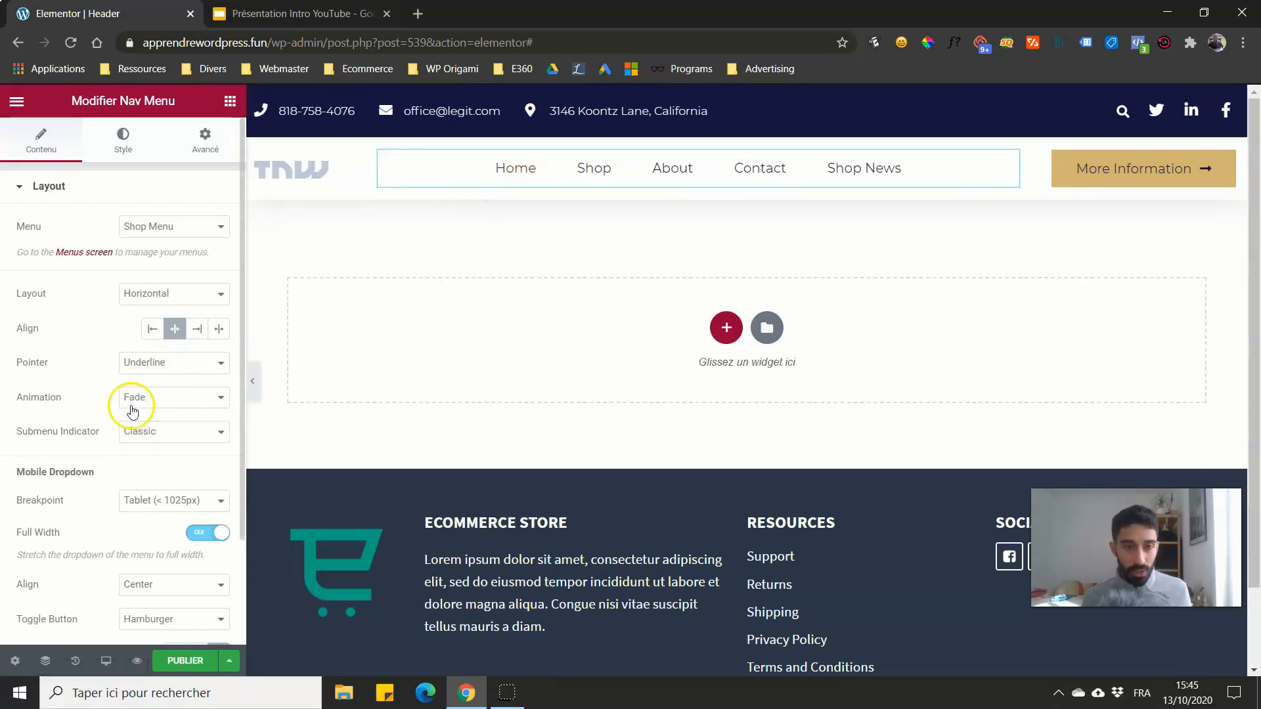
scroll(98, 372, down, 2)
scroll(127, 357, up, 2)
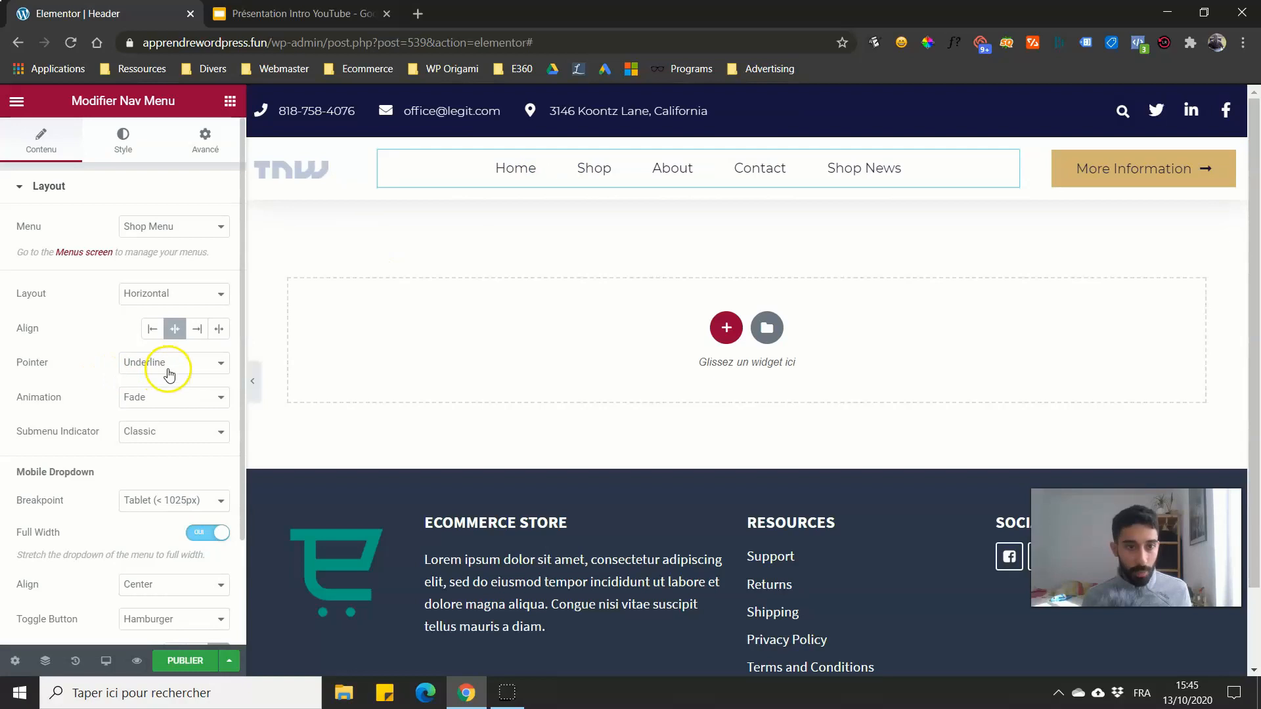
click(119, 135)
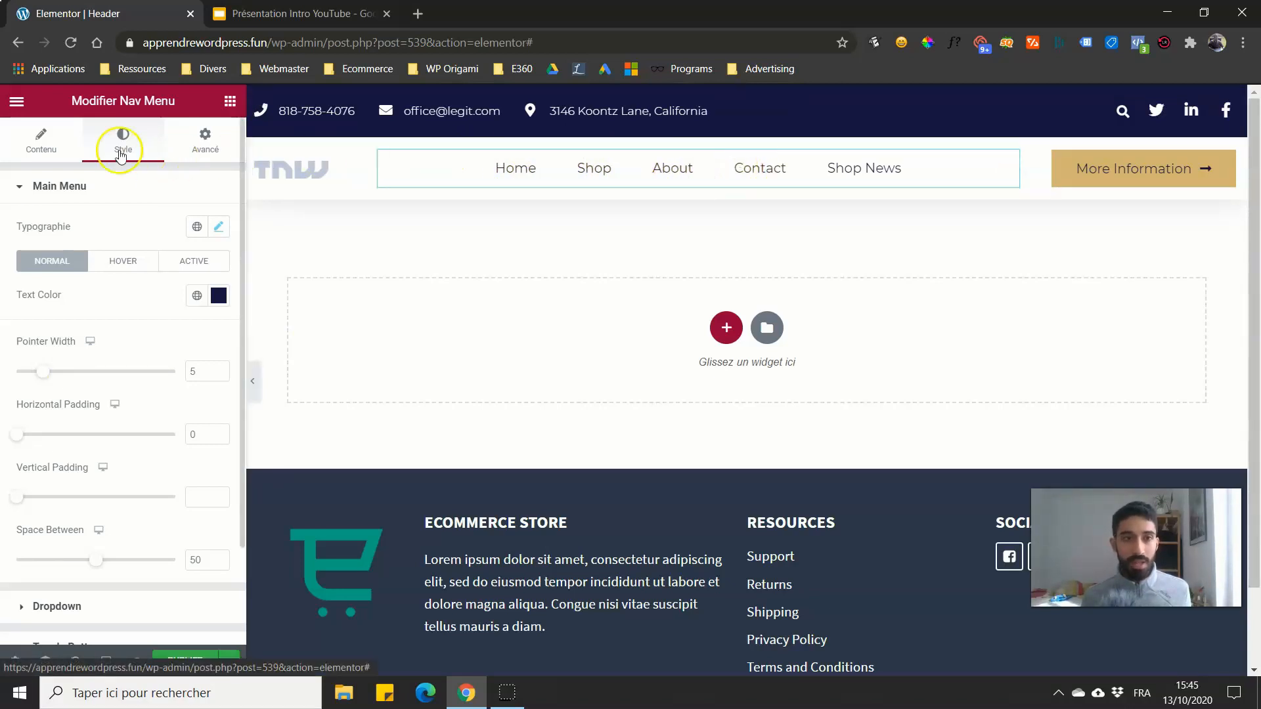
click(42, 139)
click(146, 362)
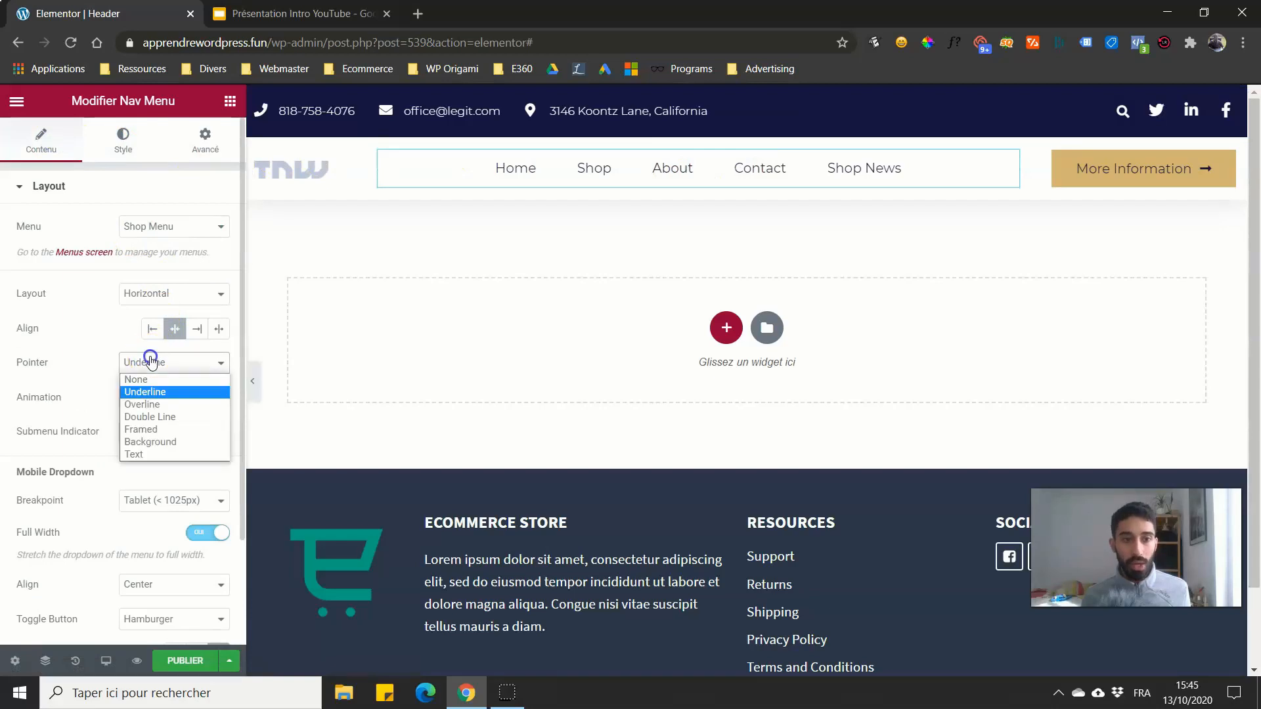
click(144, 389)
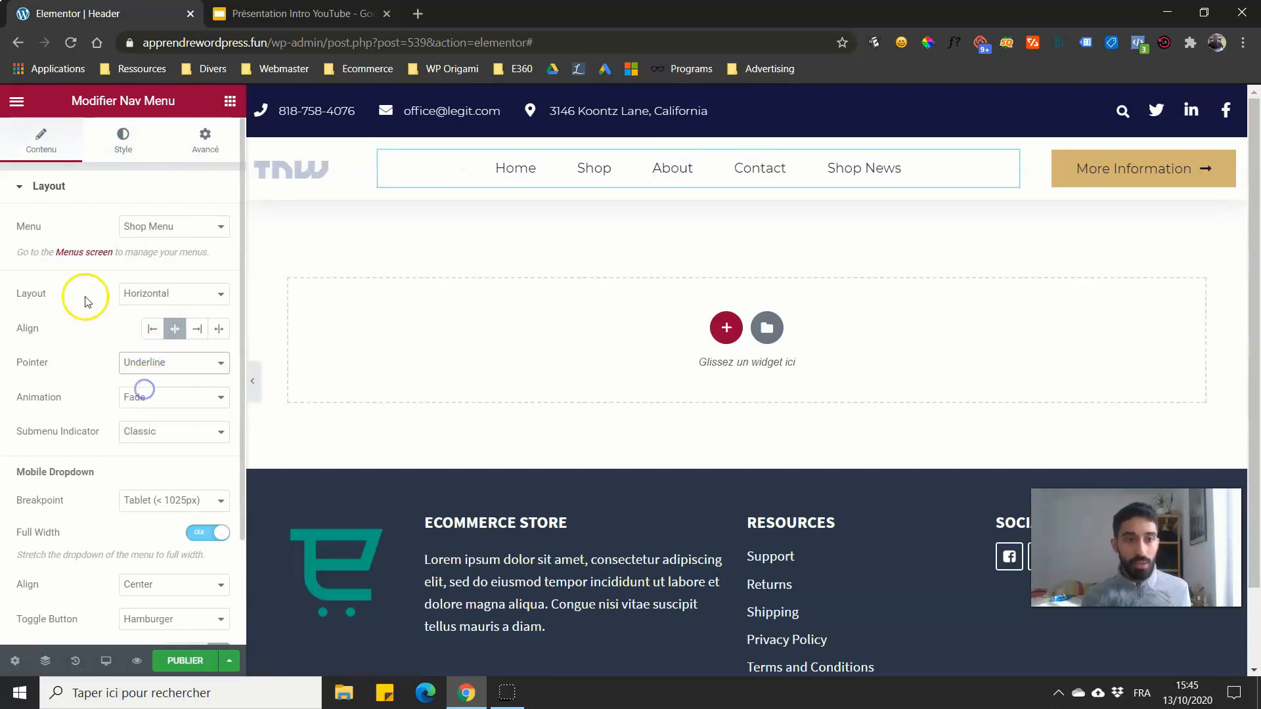
Step: Examine the main menu's style settings for text color, pointer width, padding and spacing, and return to the content settings
click(122, 139)
scroll(77, 209, down, 2)
scroll(77, 209, down, 1)
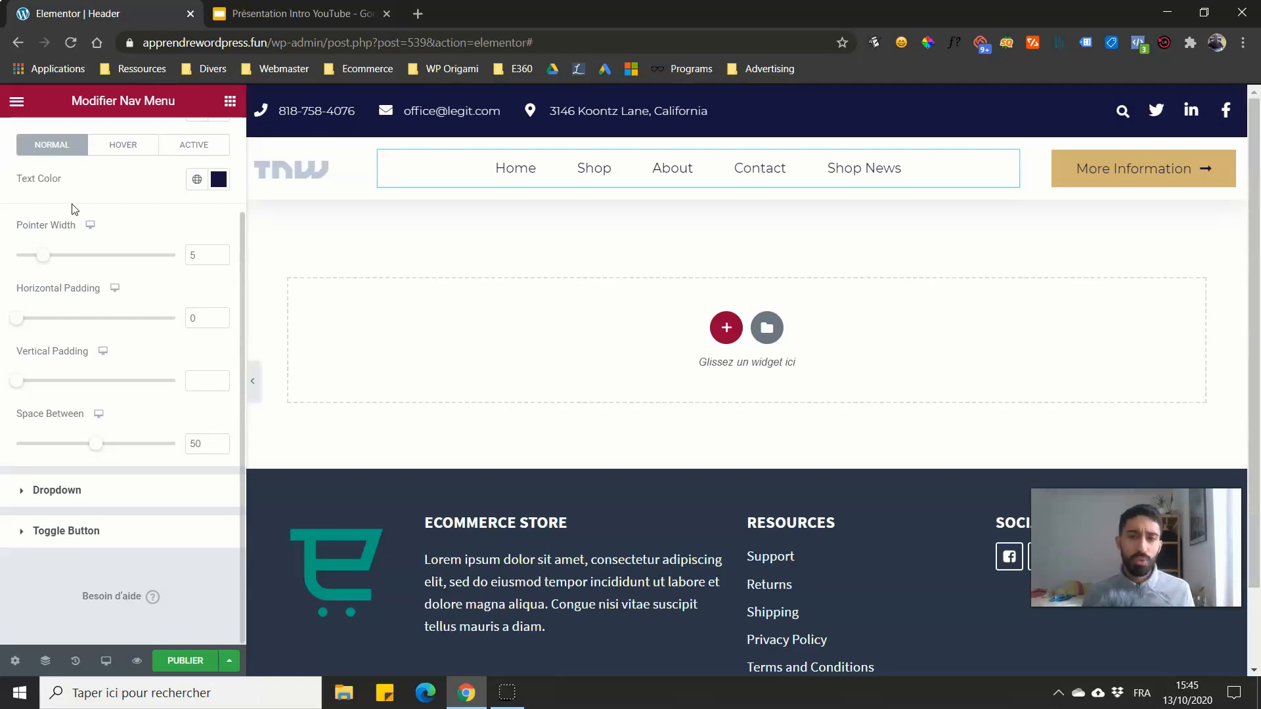
scroll(16, 207, up, 2)
click(52, 155)
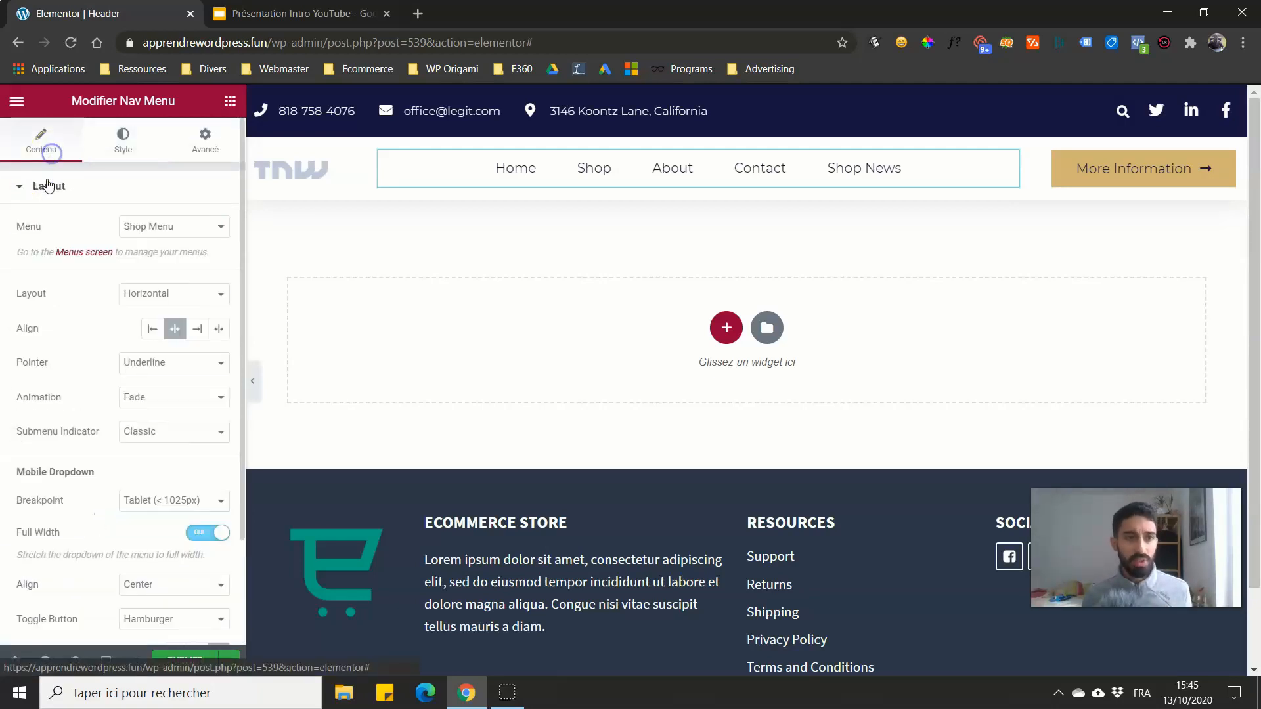
Step: Try the None, Overline and Double Line pointer styles on the navigation menu
click(136, 365)
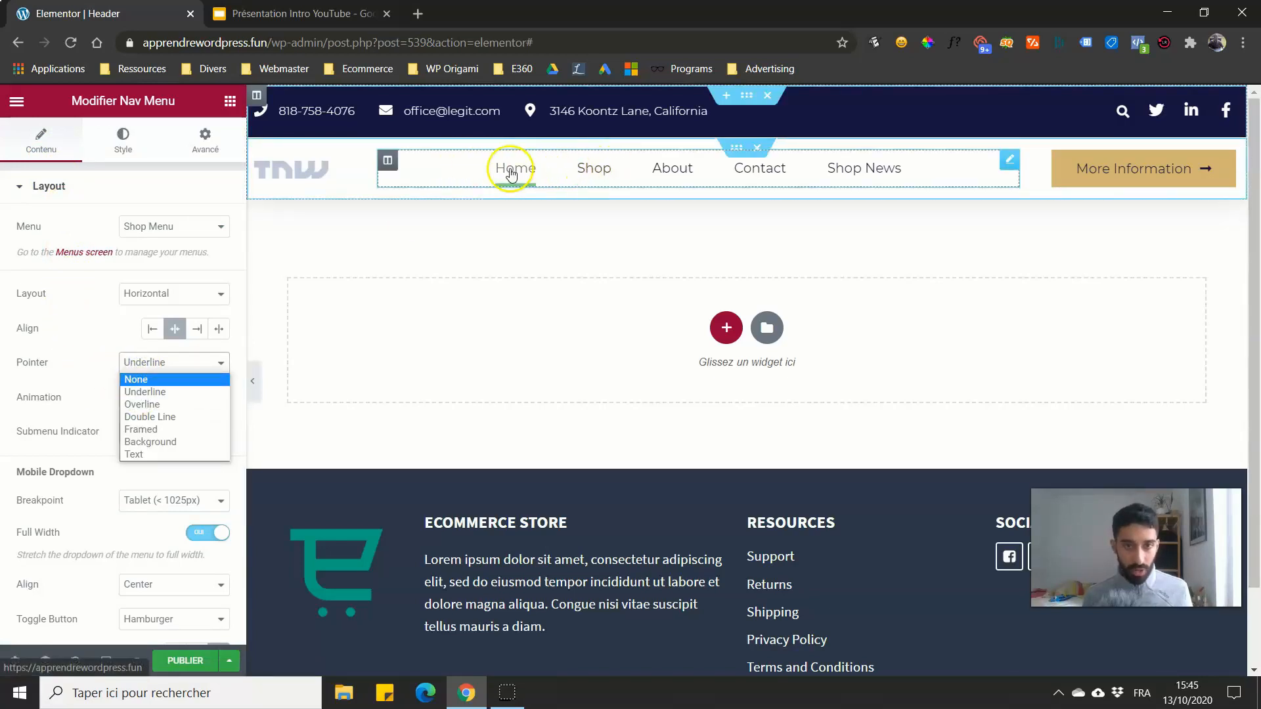
click(153, 383)
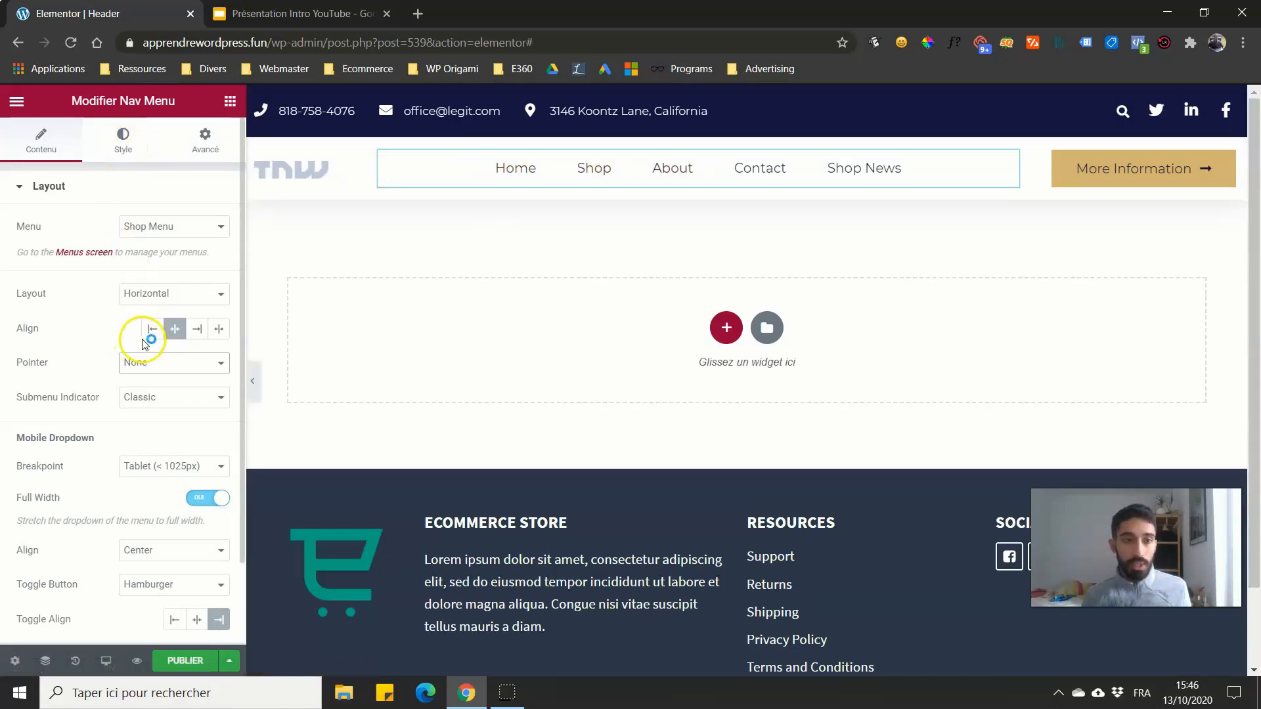
click(145, 364)
click(165, 403)
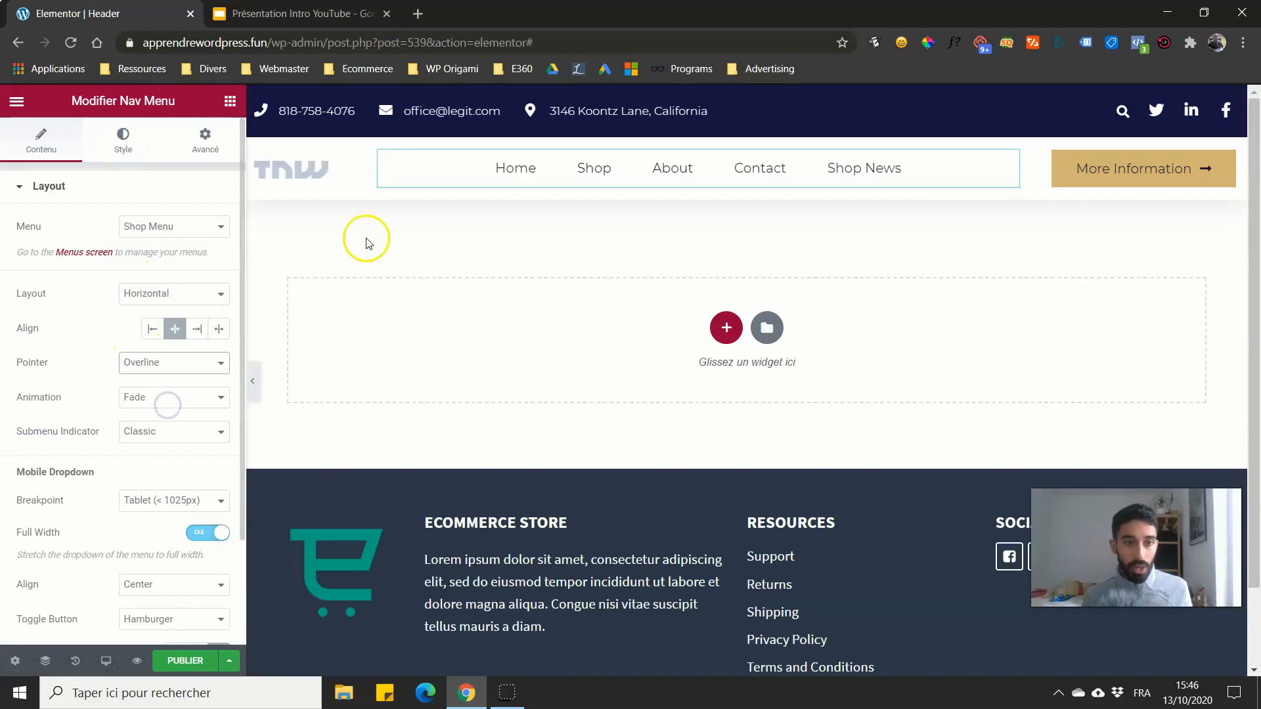
click(155, 363)
click(150, 418)
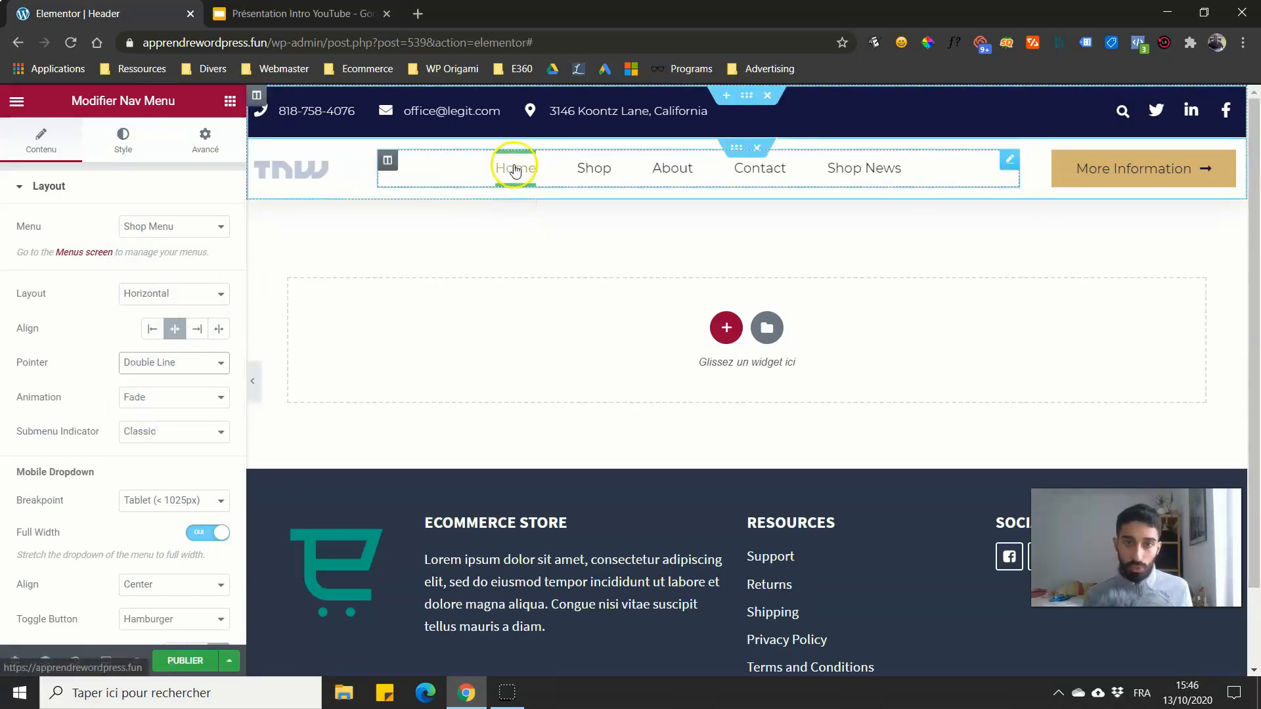
Step: Try the Framed, Background and Text pointer styles on the navigation menu
click(155, 364)
click(160, 427)
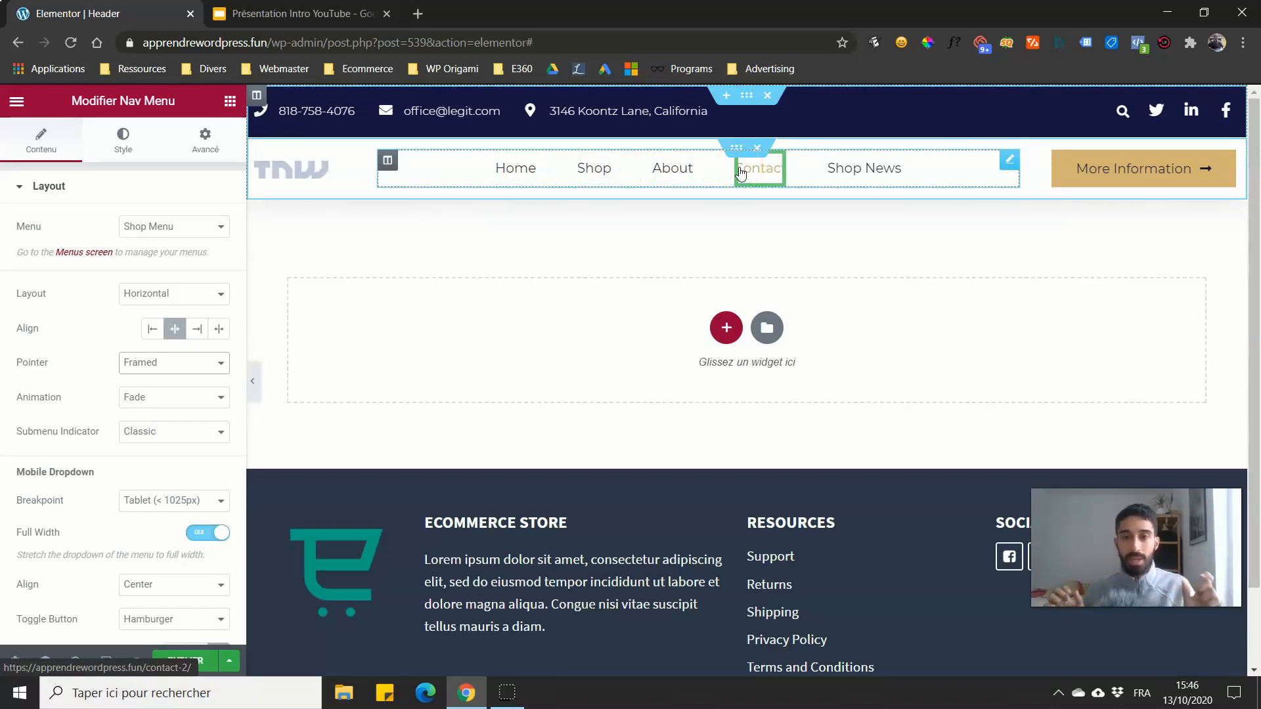
click(676, 170)
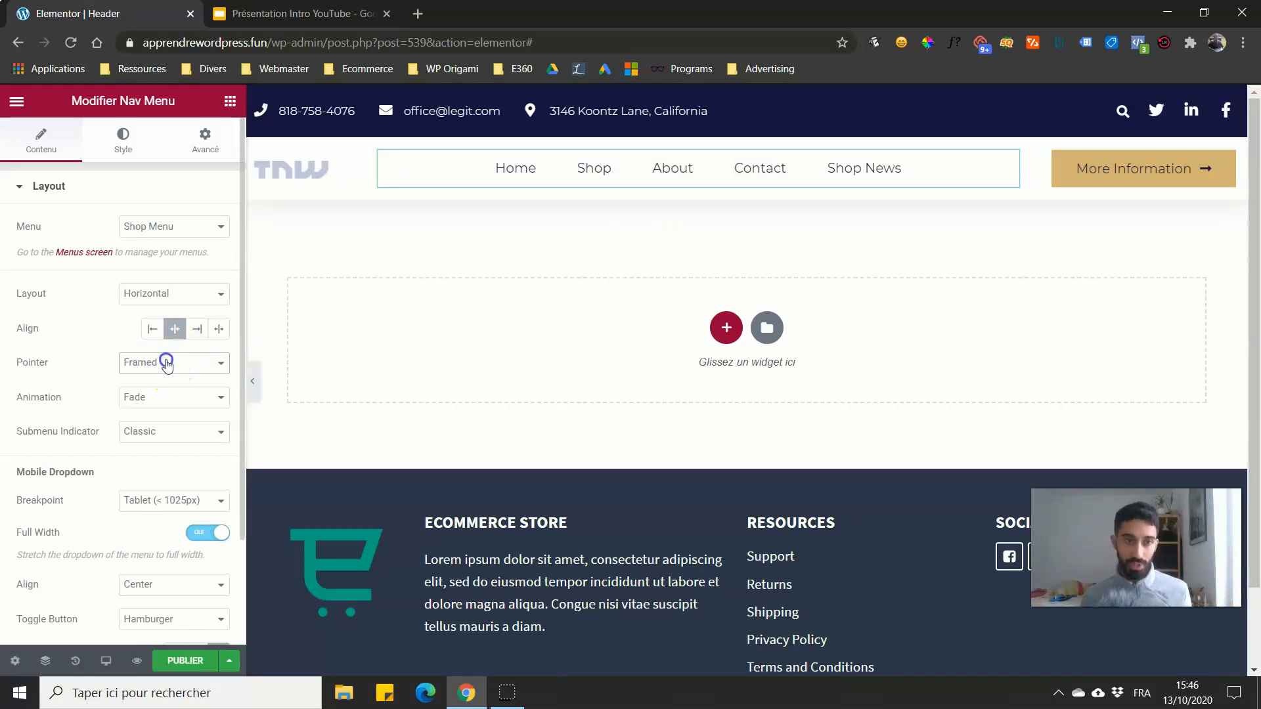
click(166, 363)
click(154, 444)
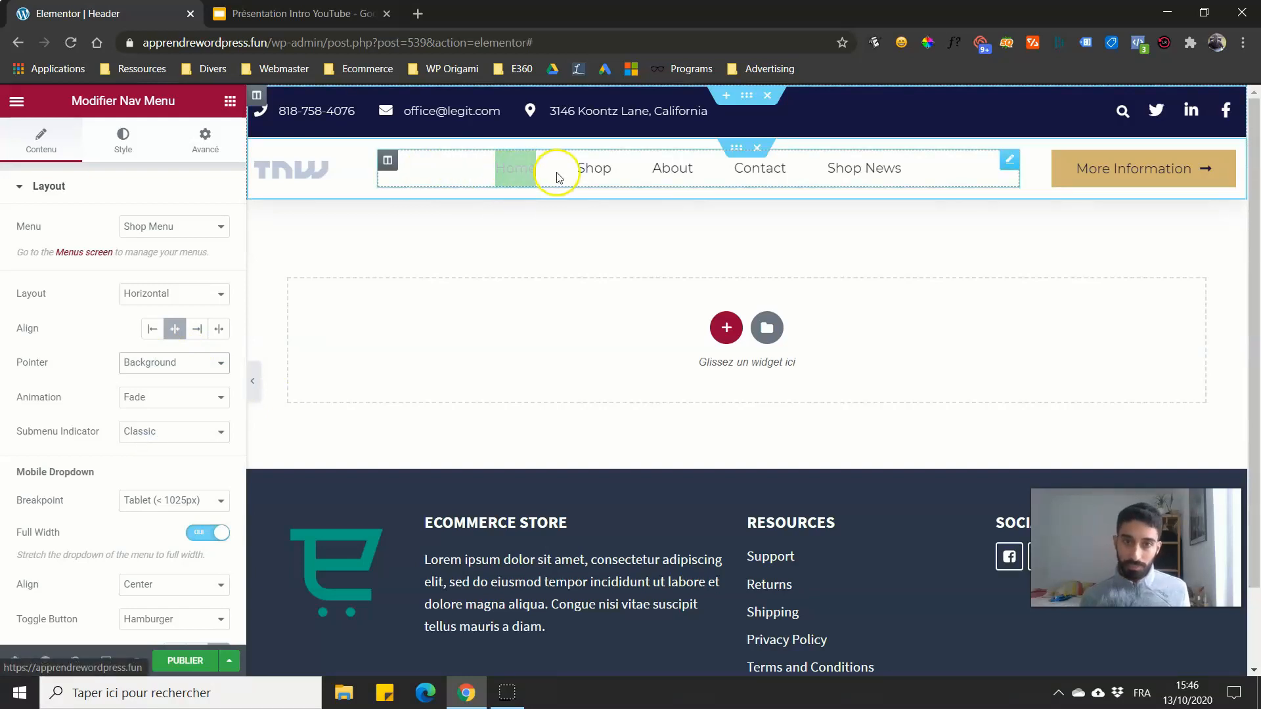
click(176, 363)
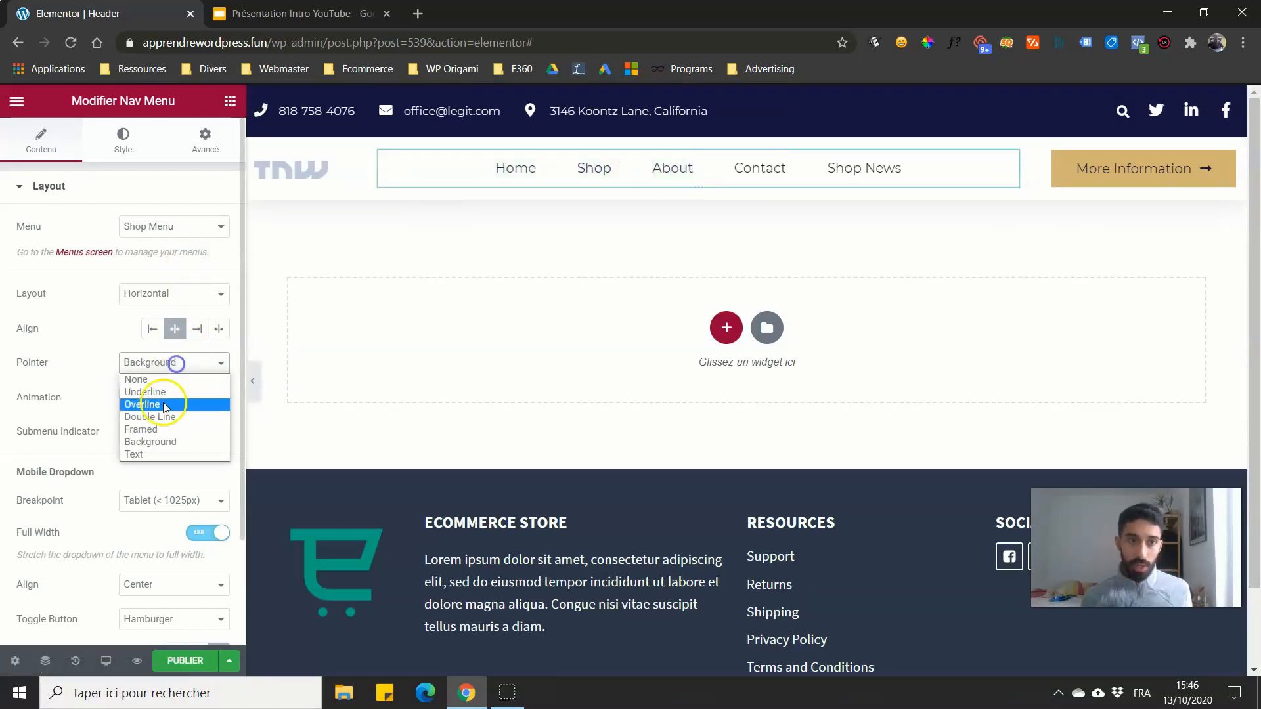
click(152, 453)
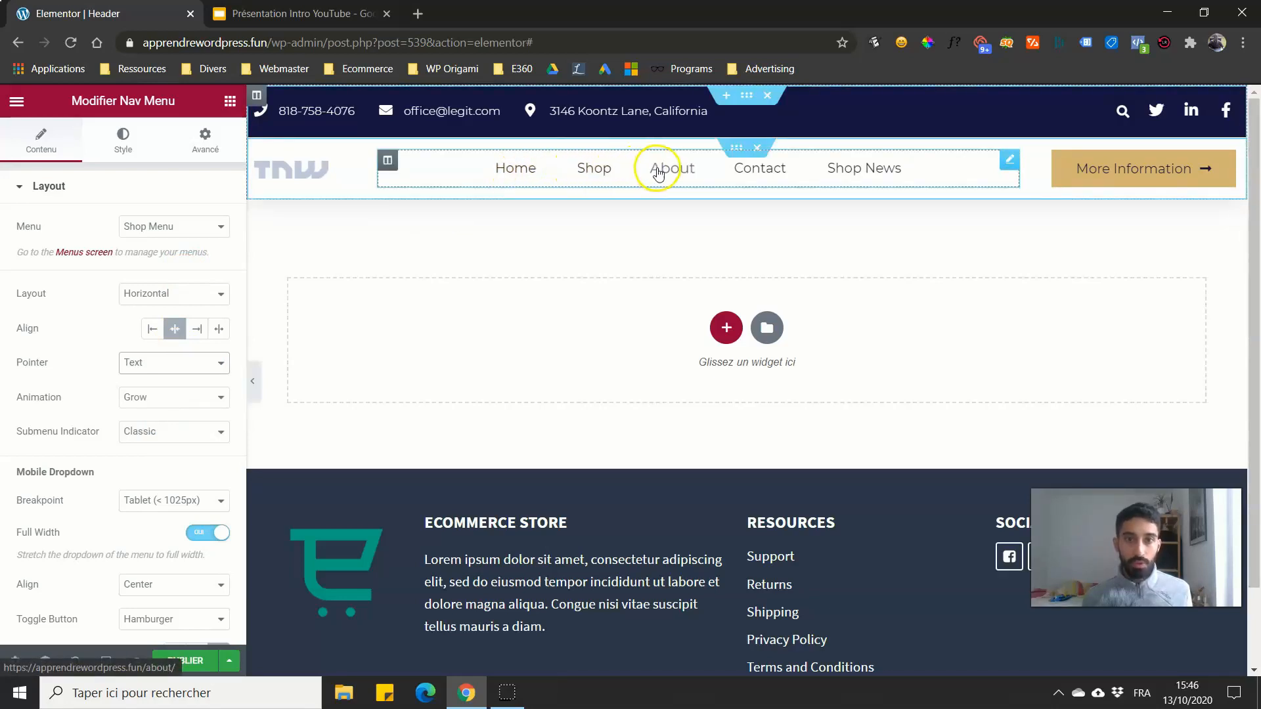
Step: Try the Overline pointer on the menu with the Grow and Slide animations
click(155, 363)
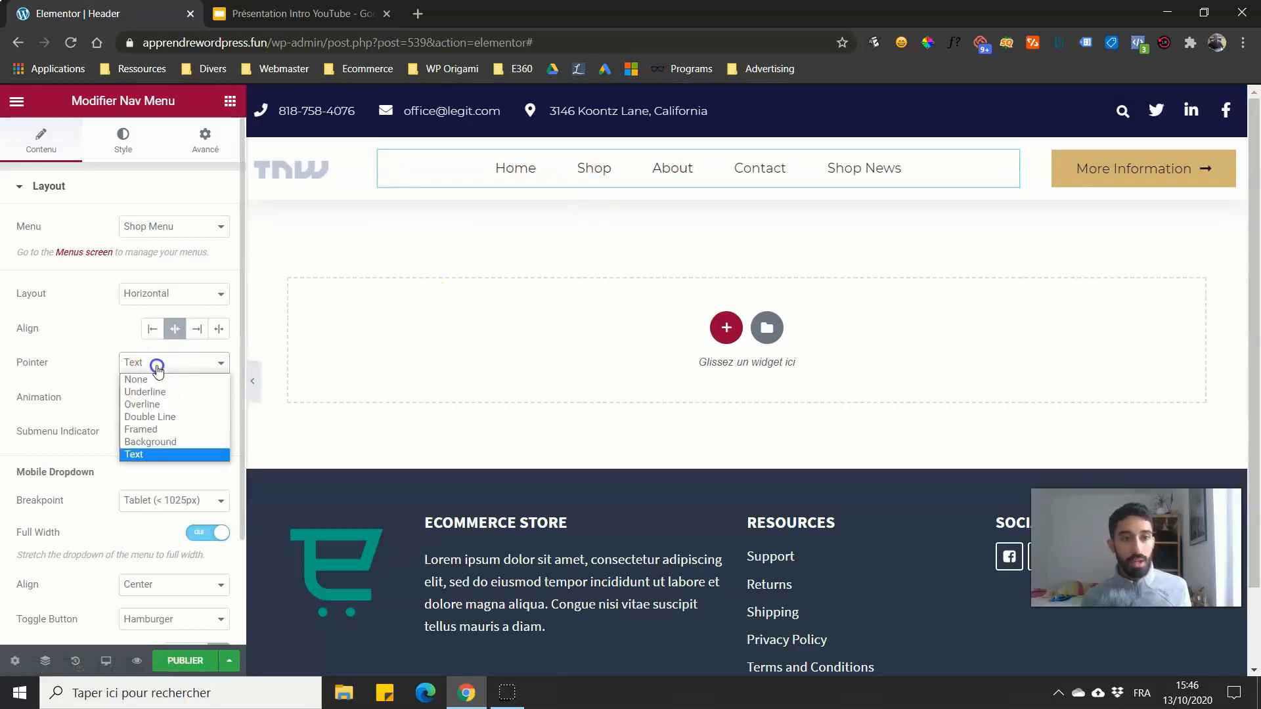
click(147, 403)
click(157, 399)
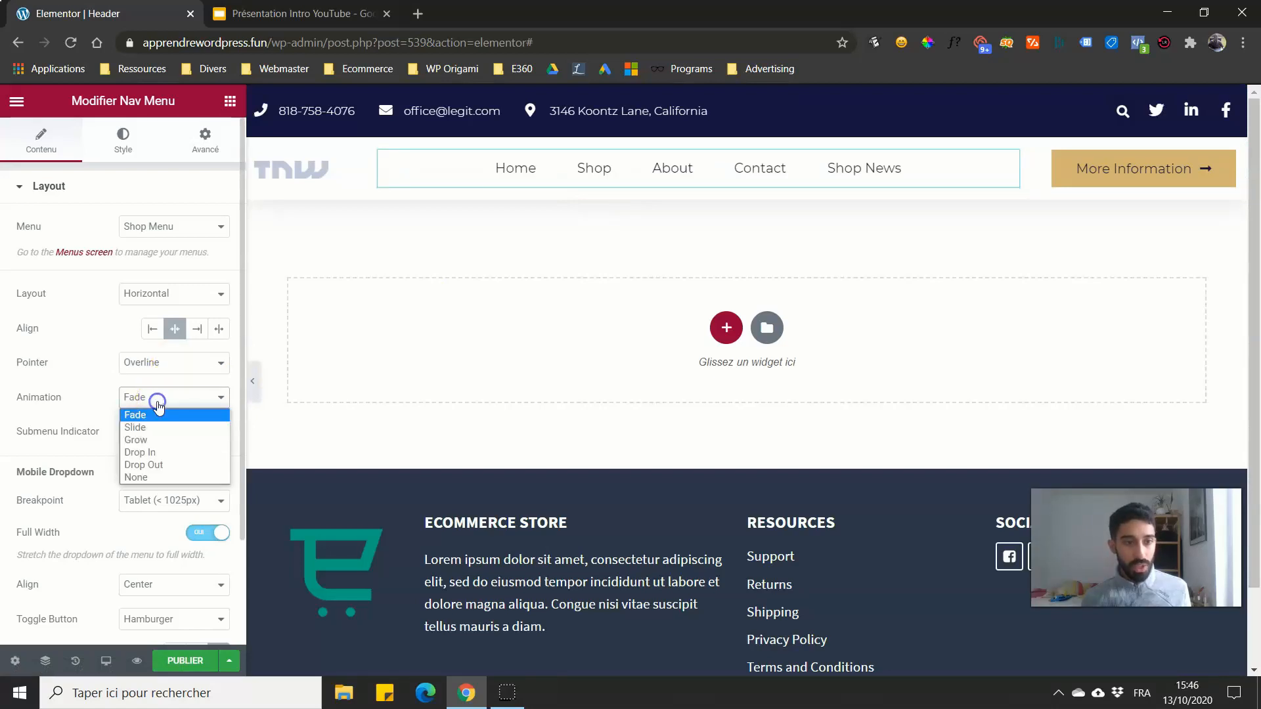
click(150, 439)
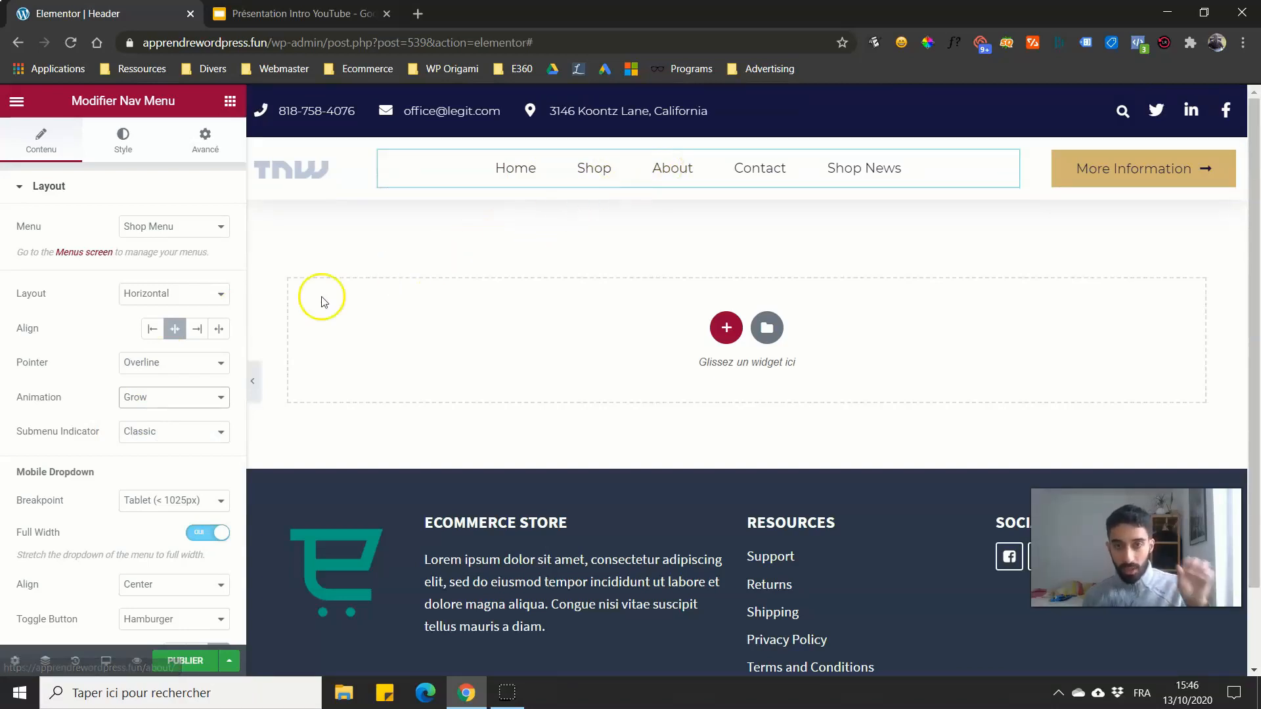
click(157, 398)
click(148, 427)
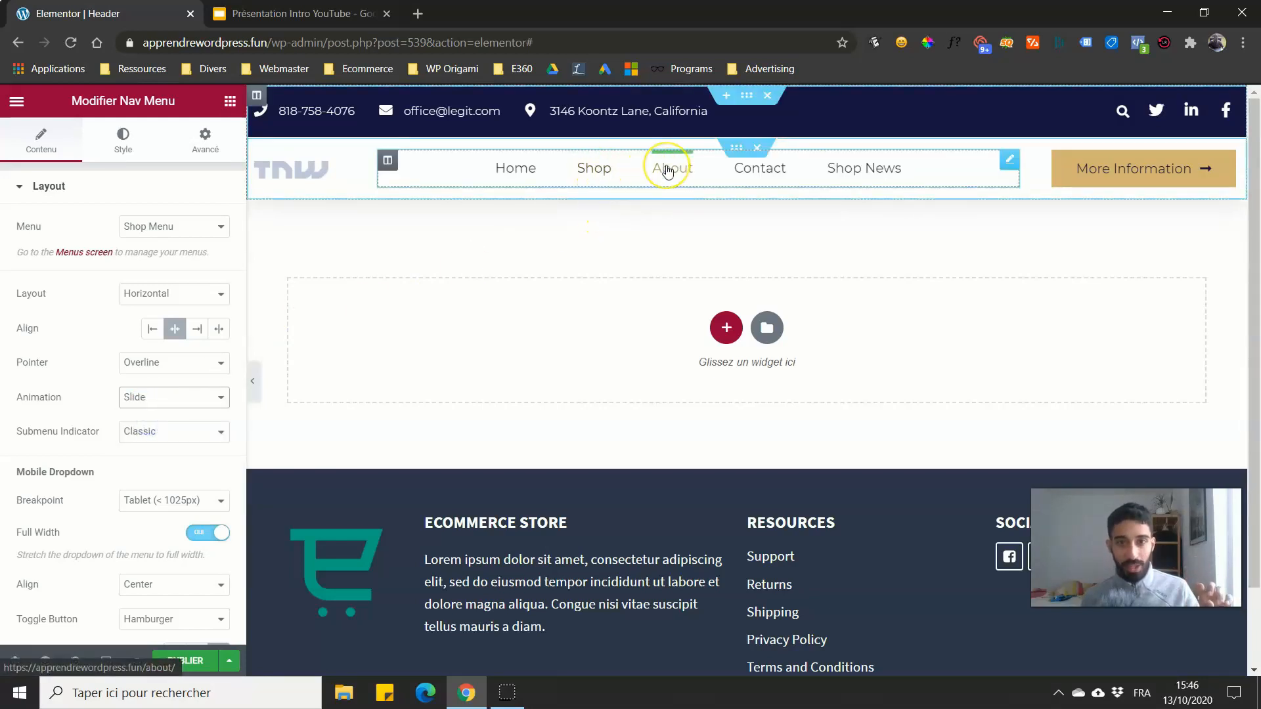
click(169, 355)
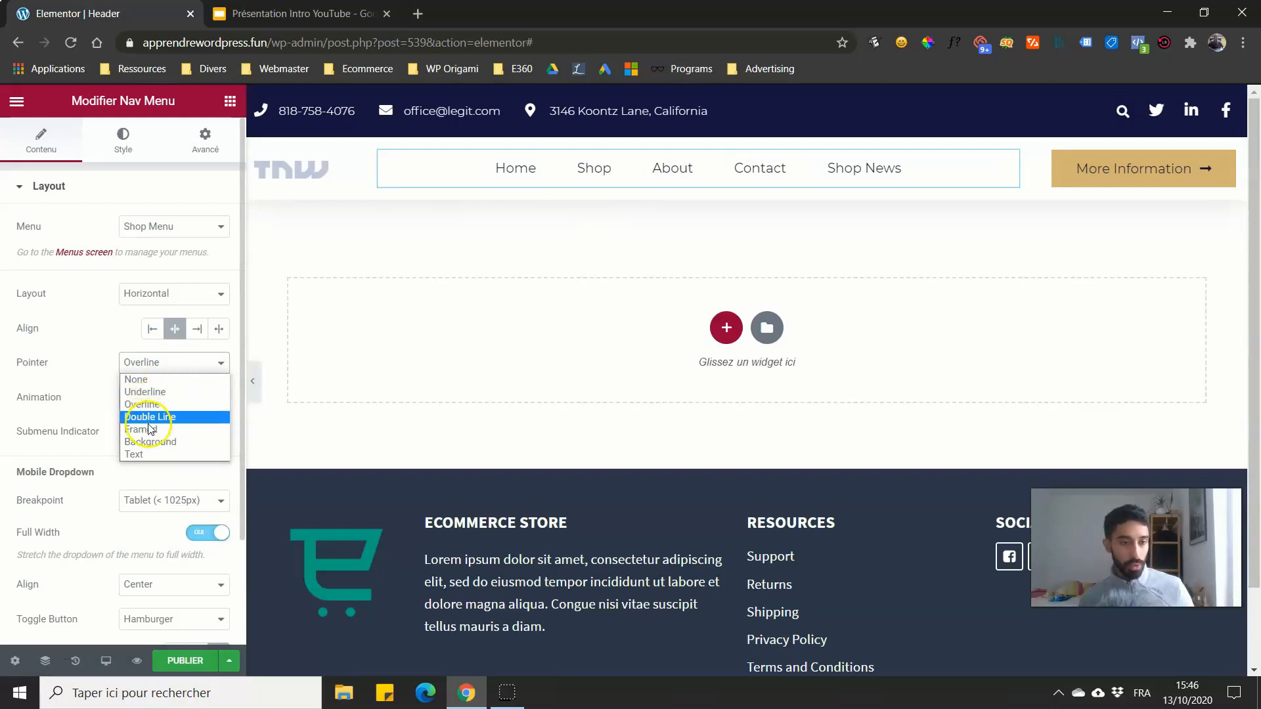
click(90, 385)
click(181, 397)
click(92, 426)
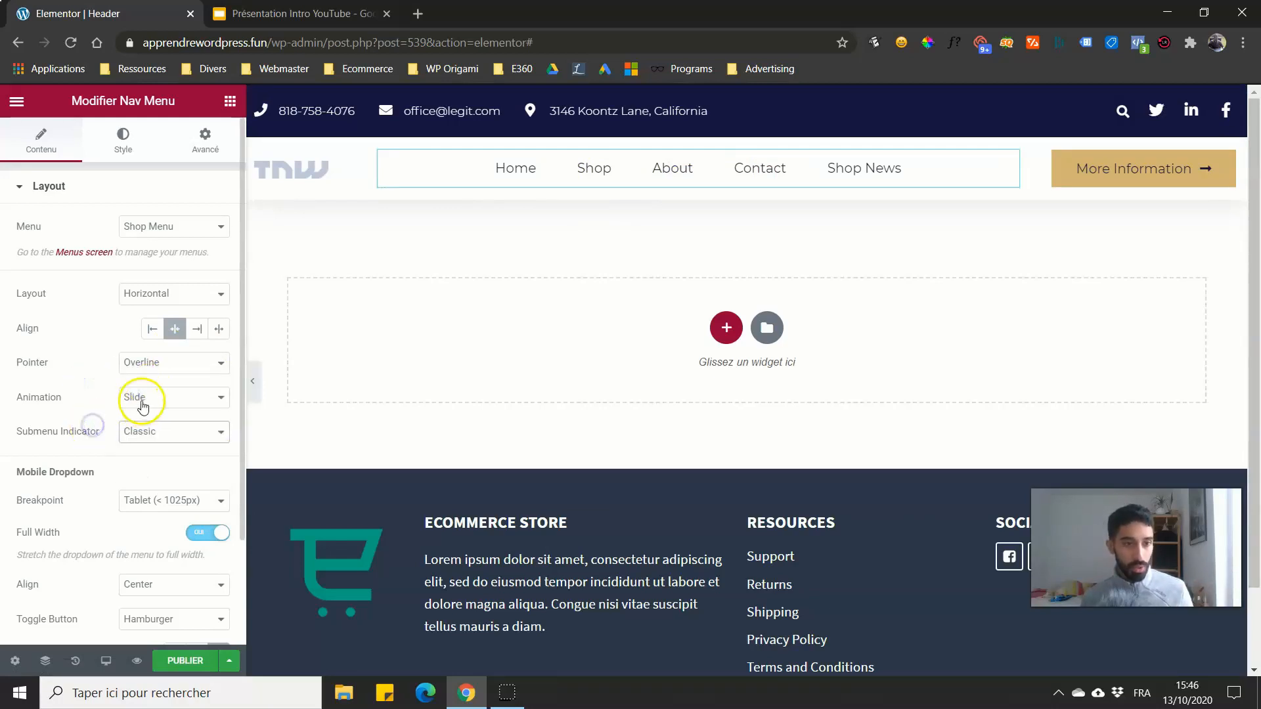
Step: Set the menu's pointer to Text and its animation to Rotate
click(162, 362)
click(168, 452)
click(161, 397)
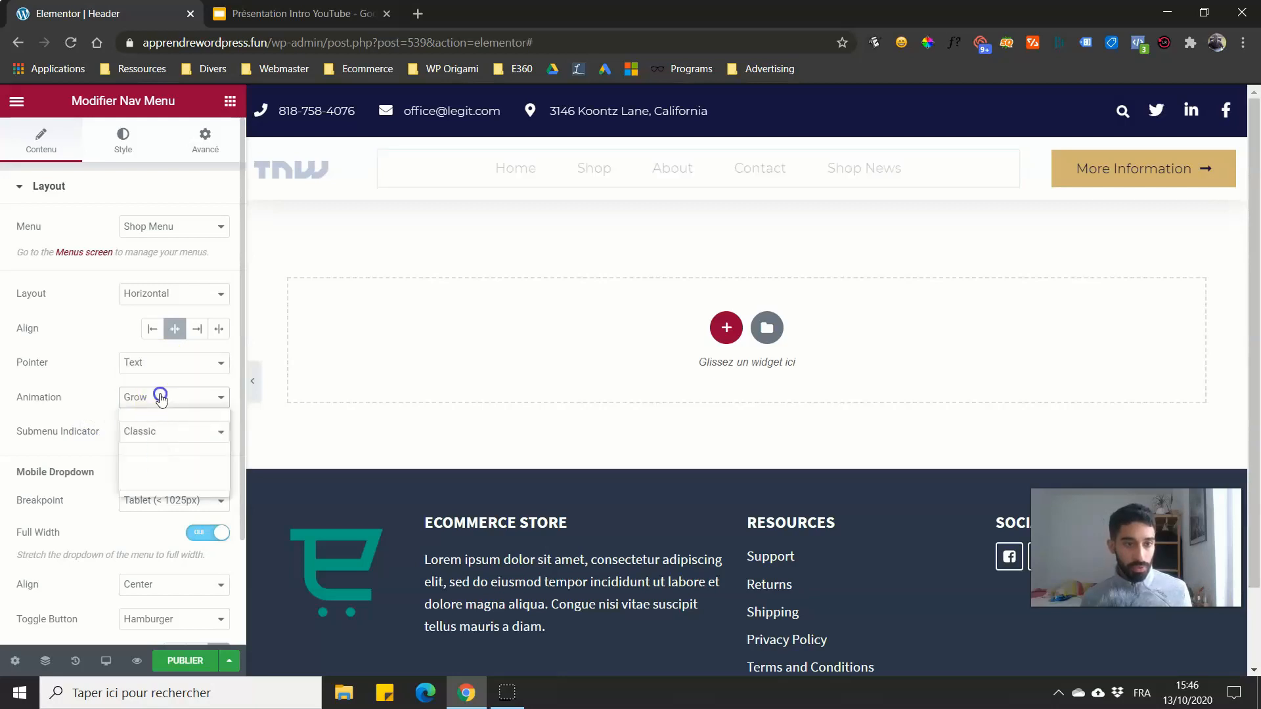
click(160, 412)
click(141, 396)
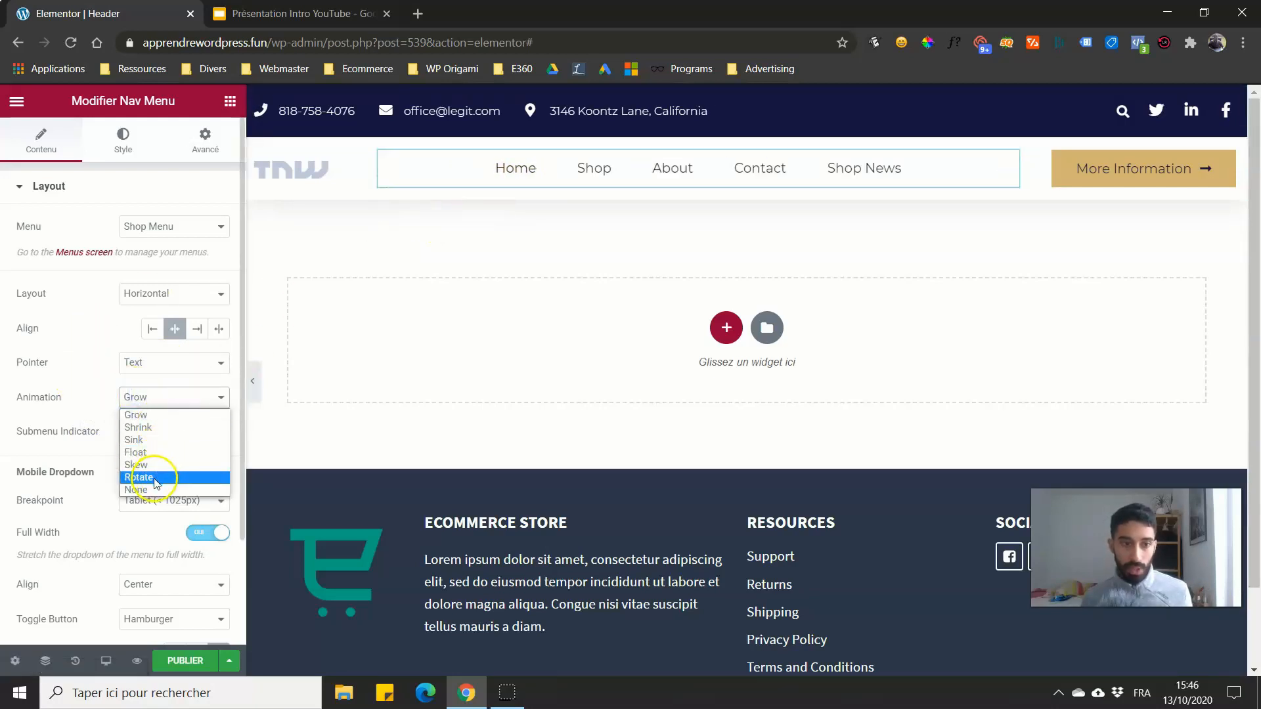
click(157, 480)
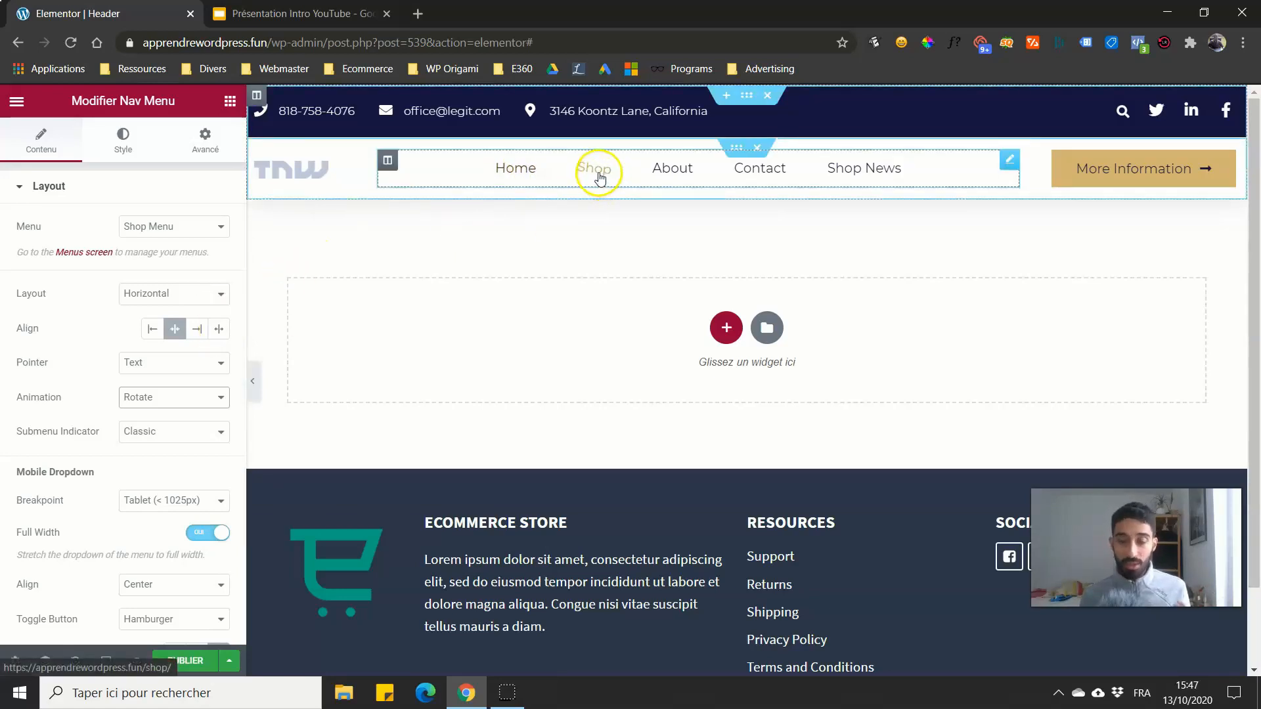
Step: Check the remaining layout settings of the menu, and set the Text pointer's animation to Grow
scroll(151, 429, down, 2)
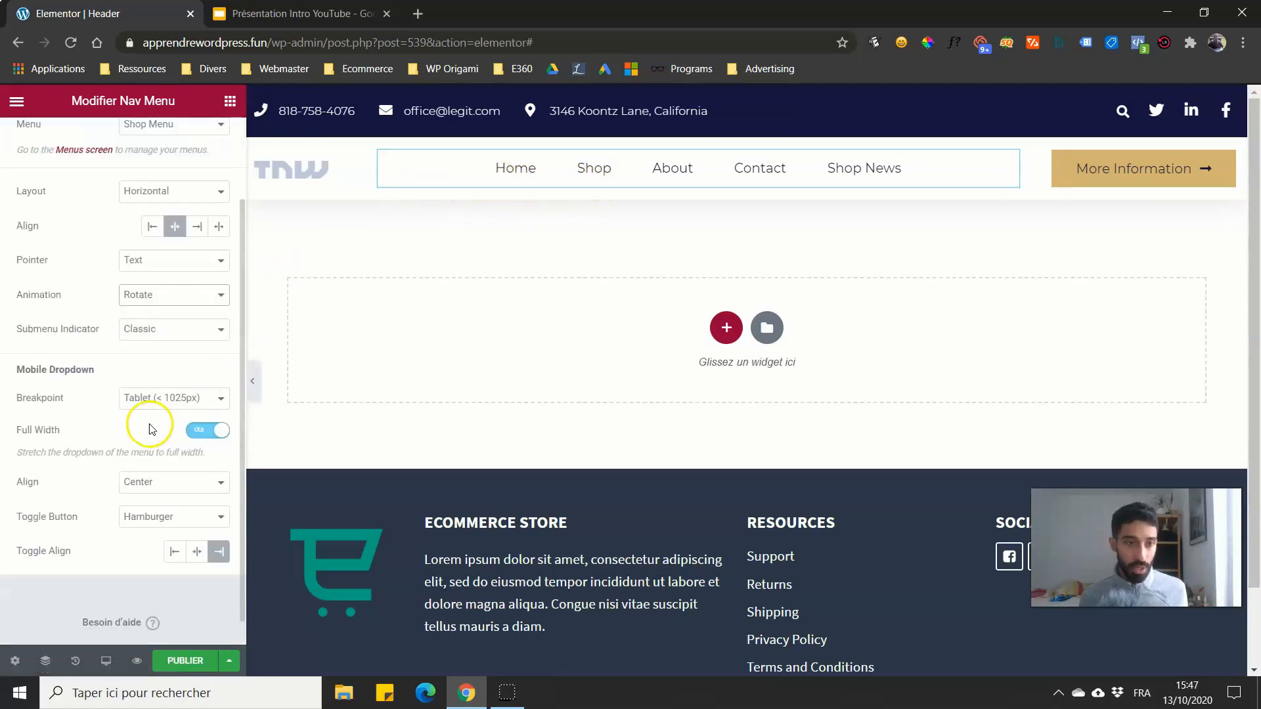
scroll(132, 403, up, 2)
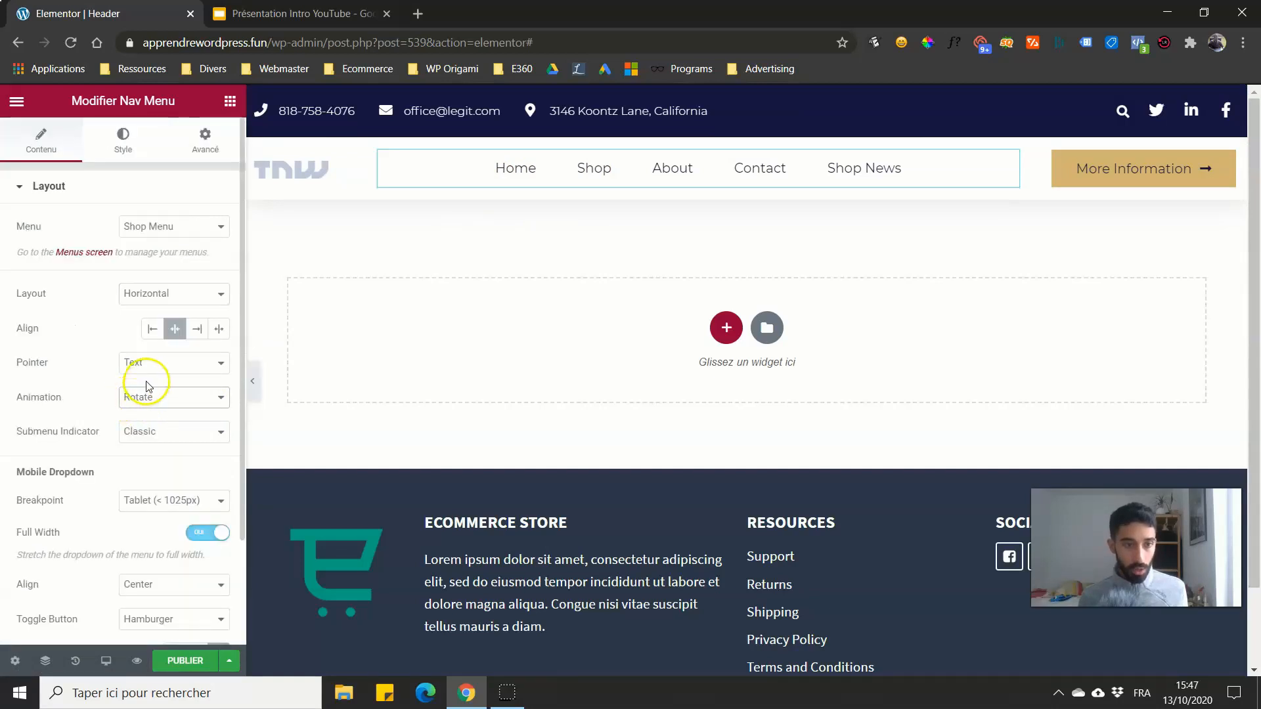
click(153, 373)
click(141, 397)
click(148, 418)
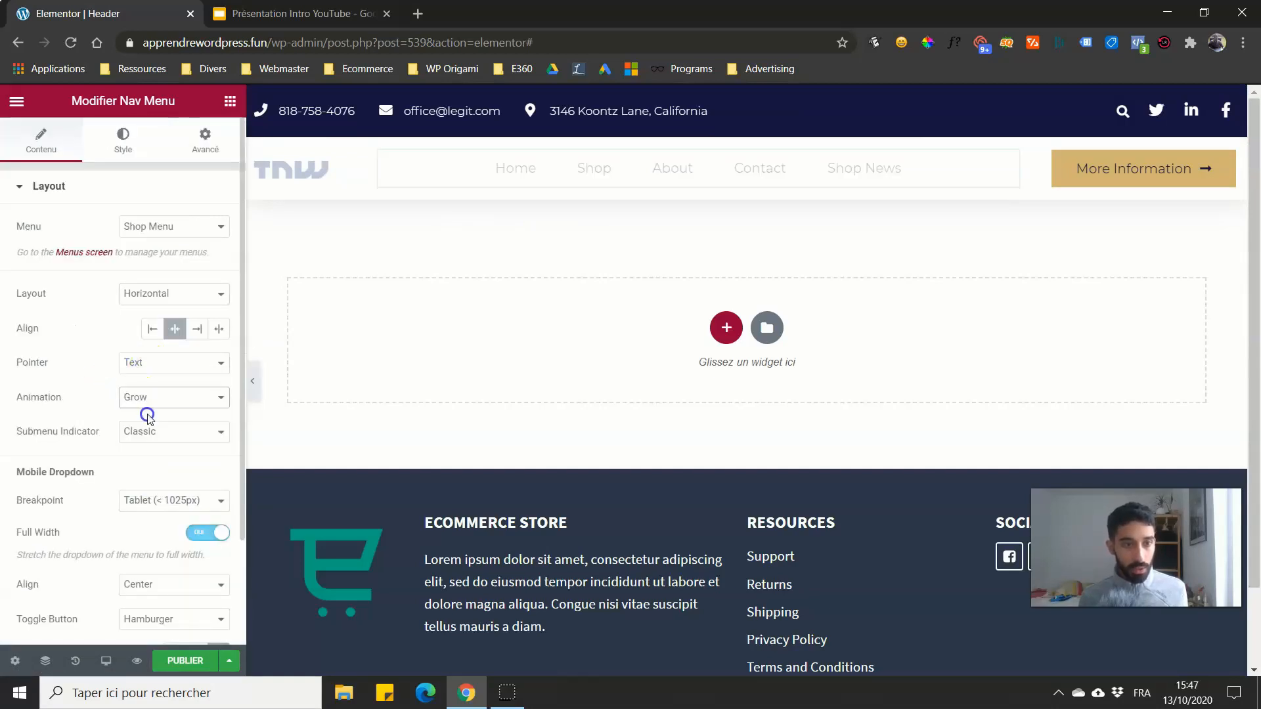
click(150, 389)
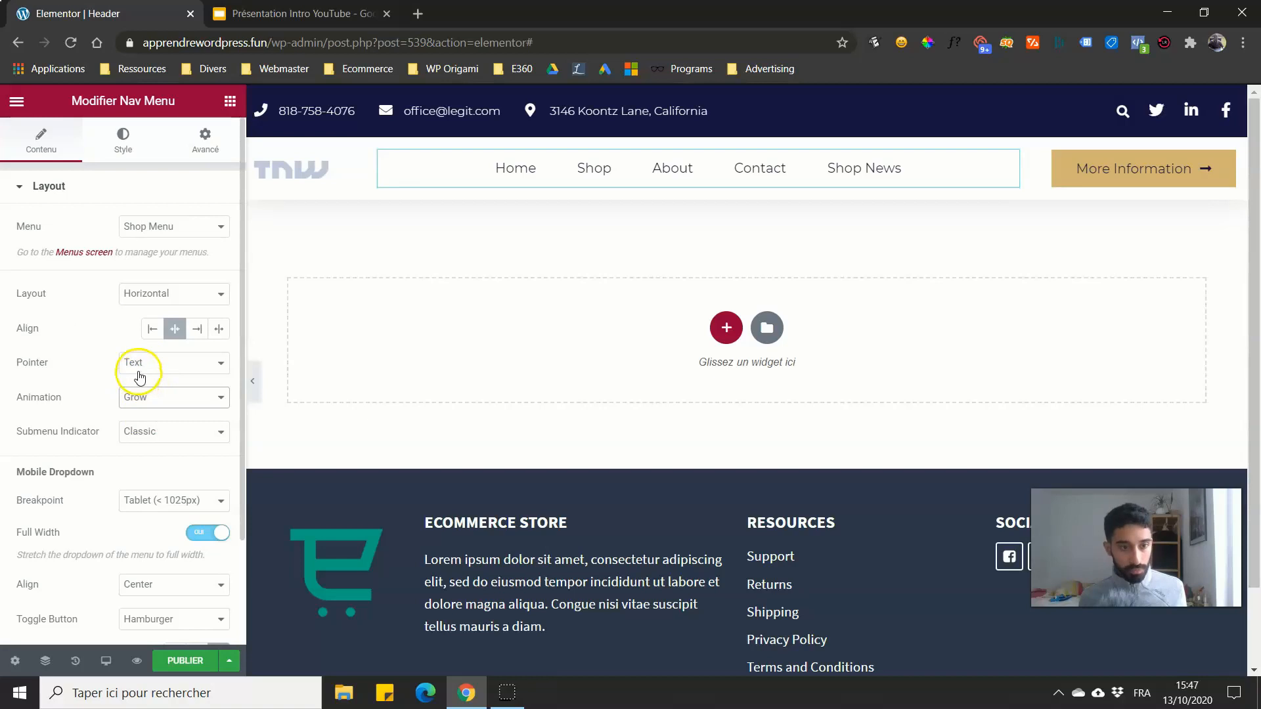
Step: Set the navigation menu's pointer to Background, its horizontal padding to 7 and its vertical padding to 24
click(169, 362)
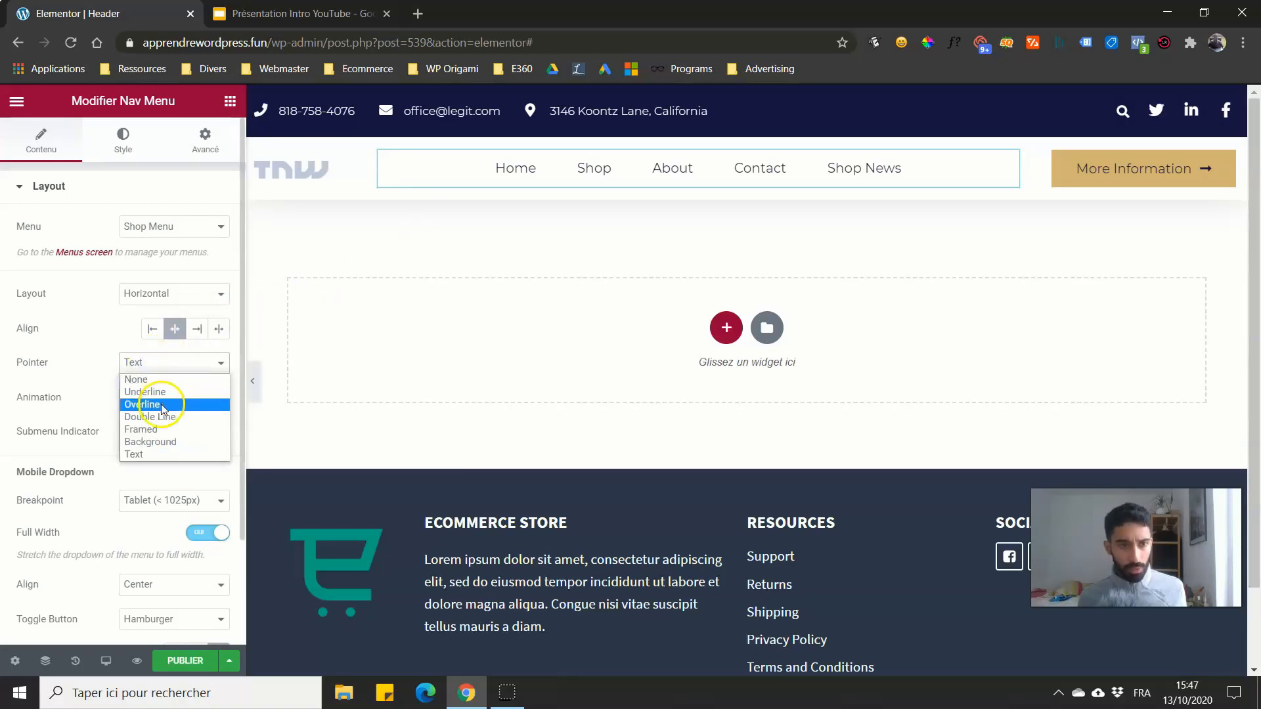
click(156, 440)
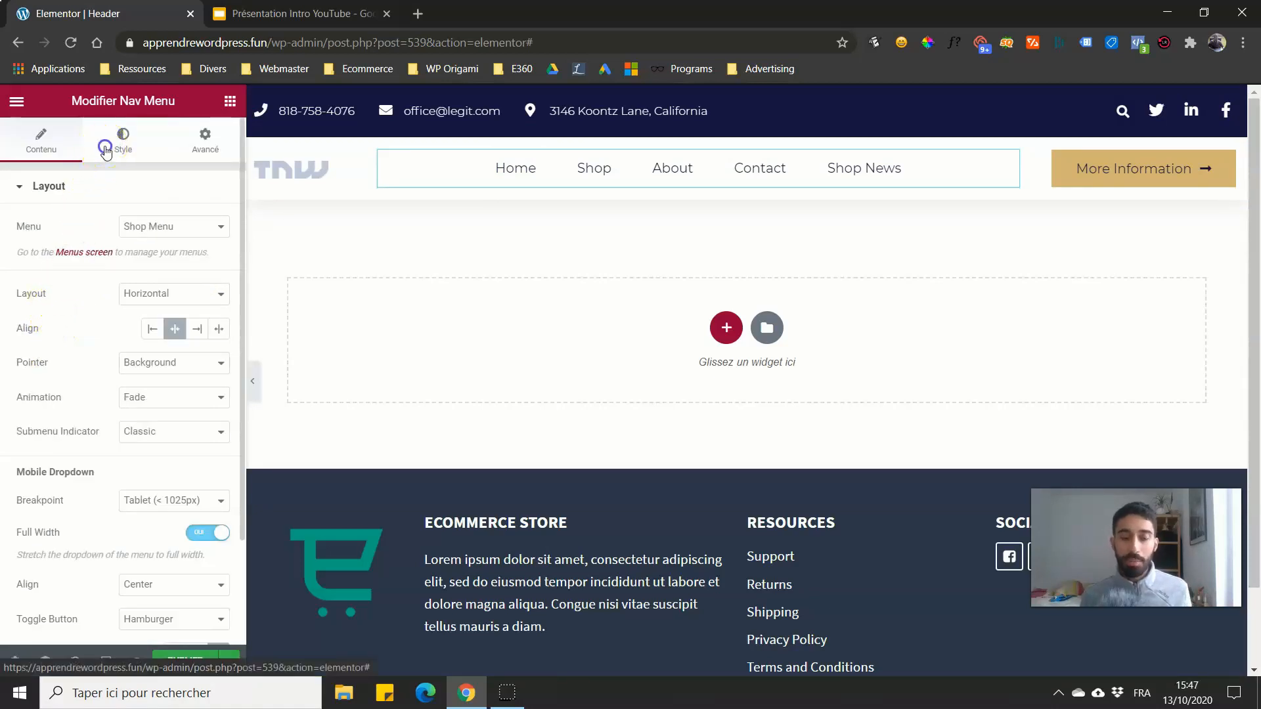
click(106, 150)
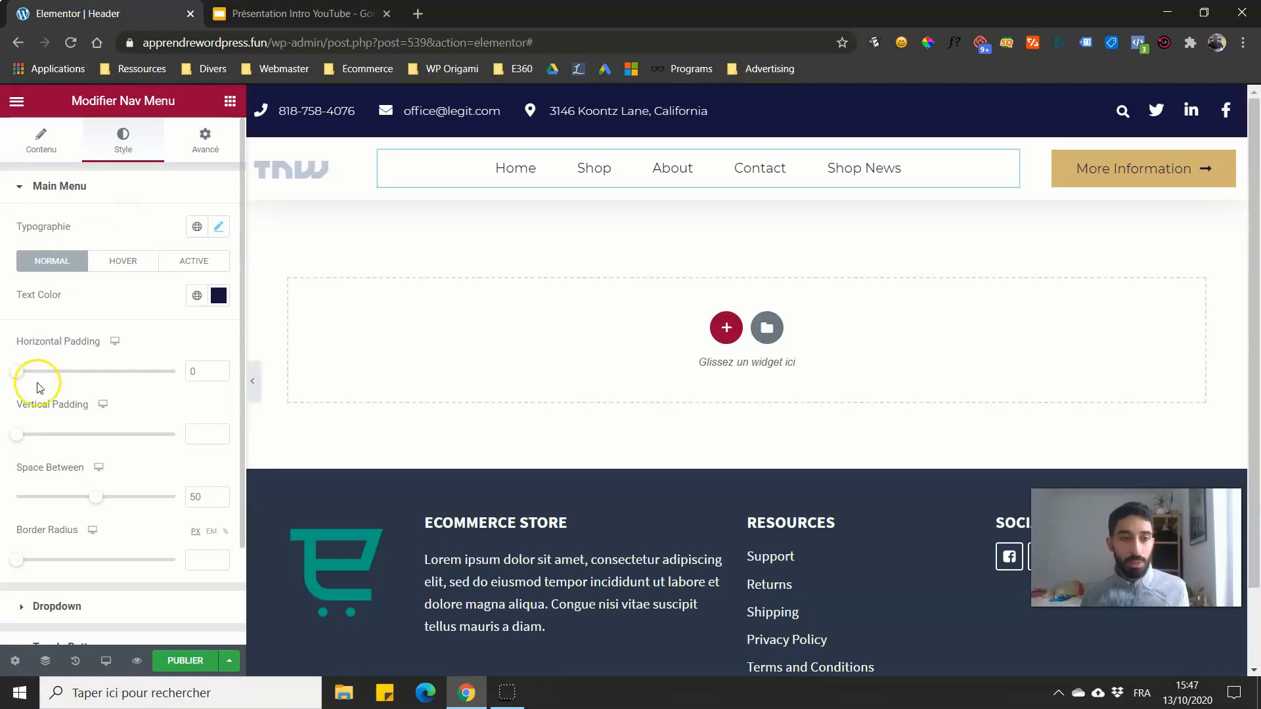
drag(17, 375, 39, 373)
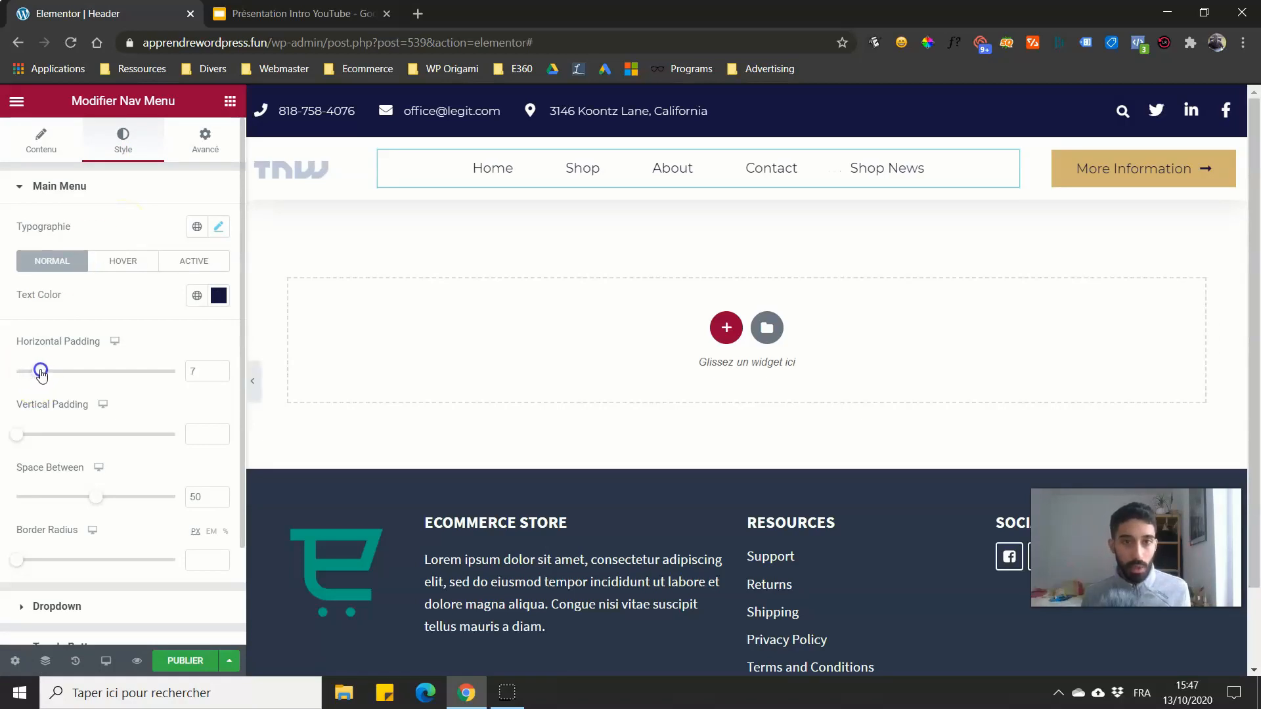
drag(17, 434, 92, 432)
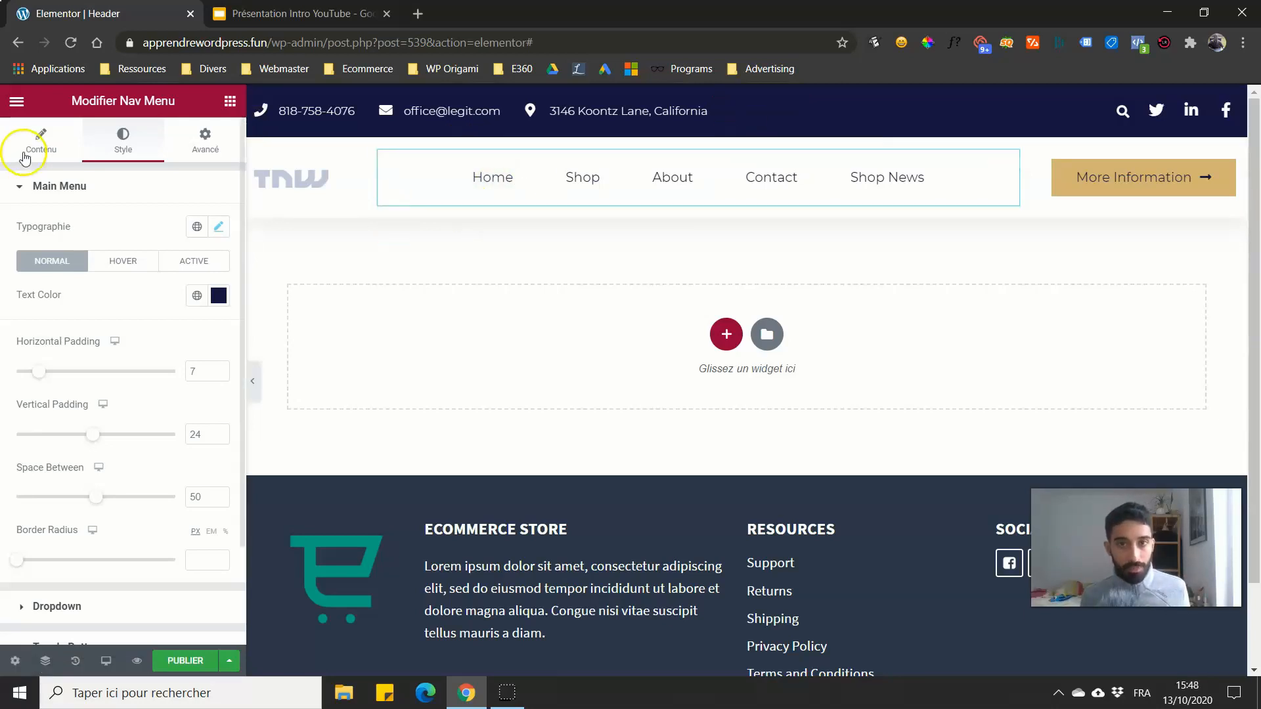
Step: Set the top and bottom padding of the inner section holding the logo, menu and button to 0
click(209, 141)
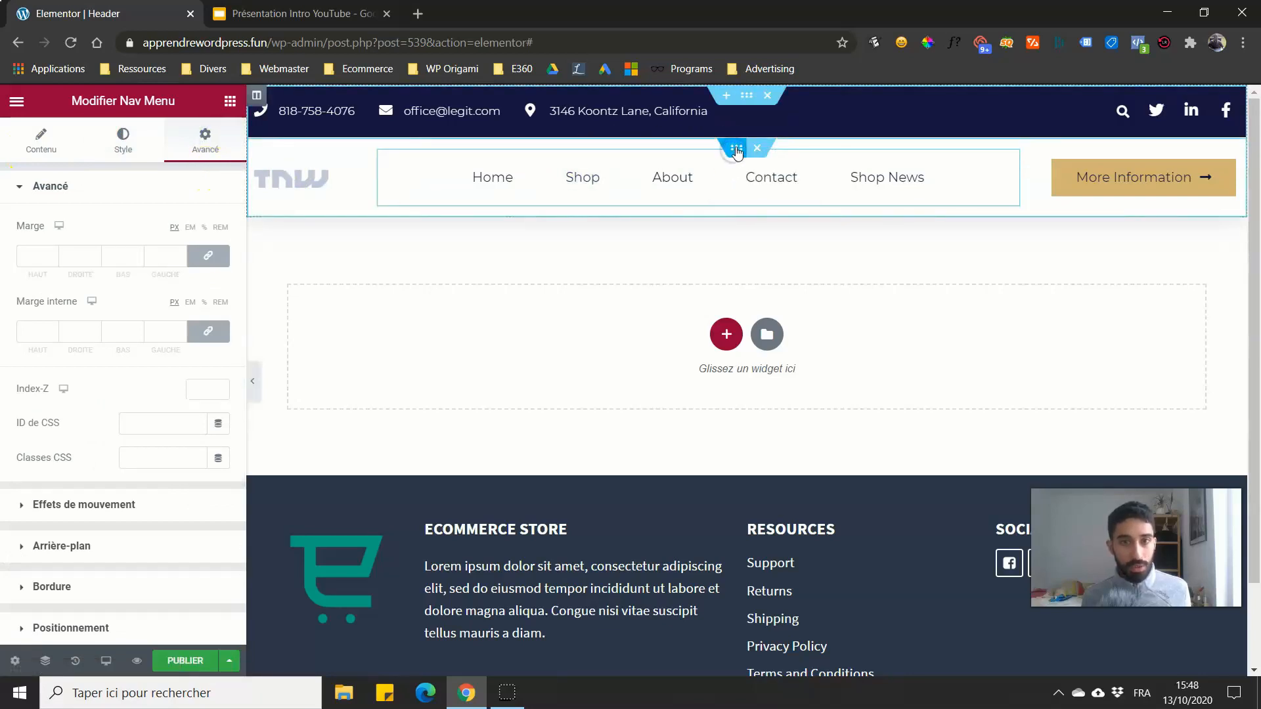
click(736, 150)
click(206, 139)
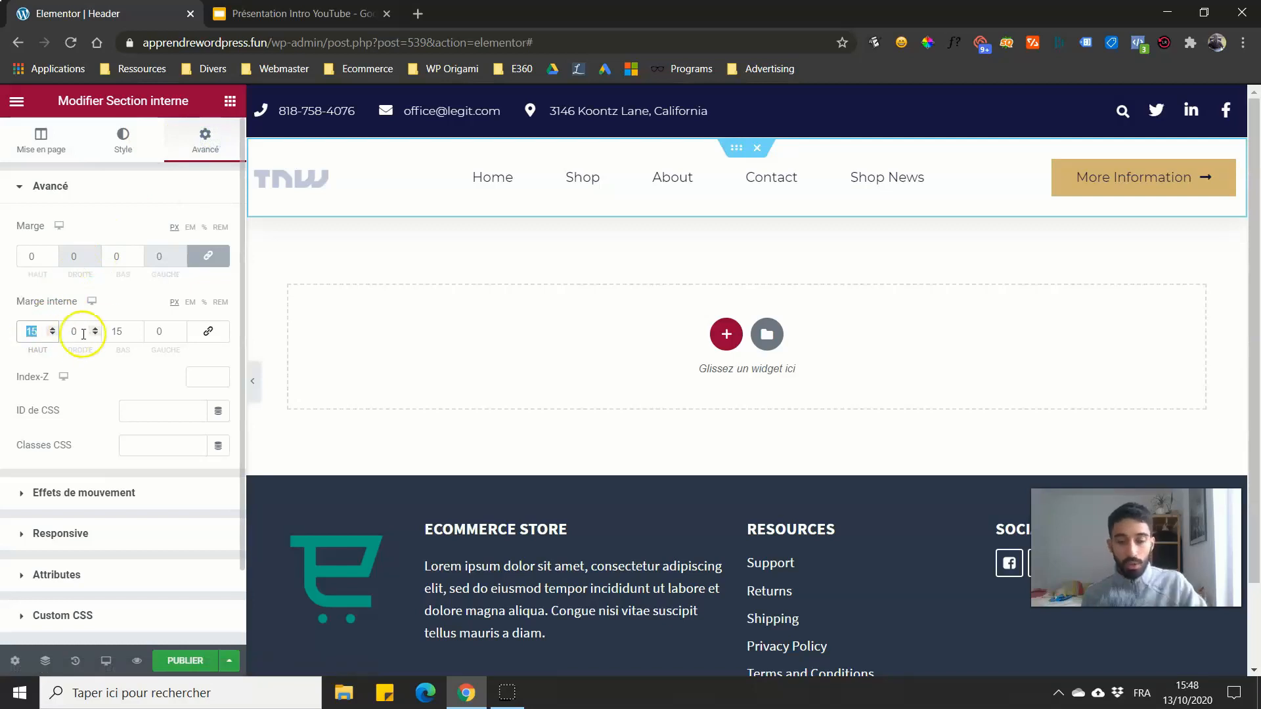
text(0)
drag(125, 331, 85, 333)
text(0)
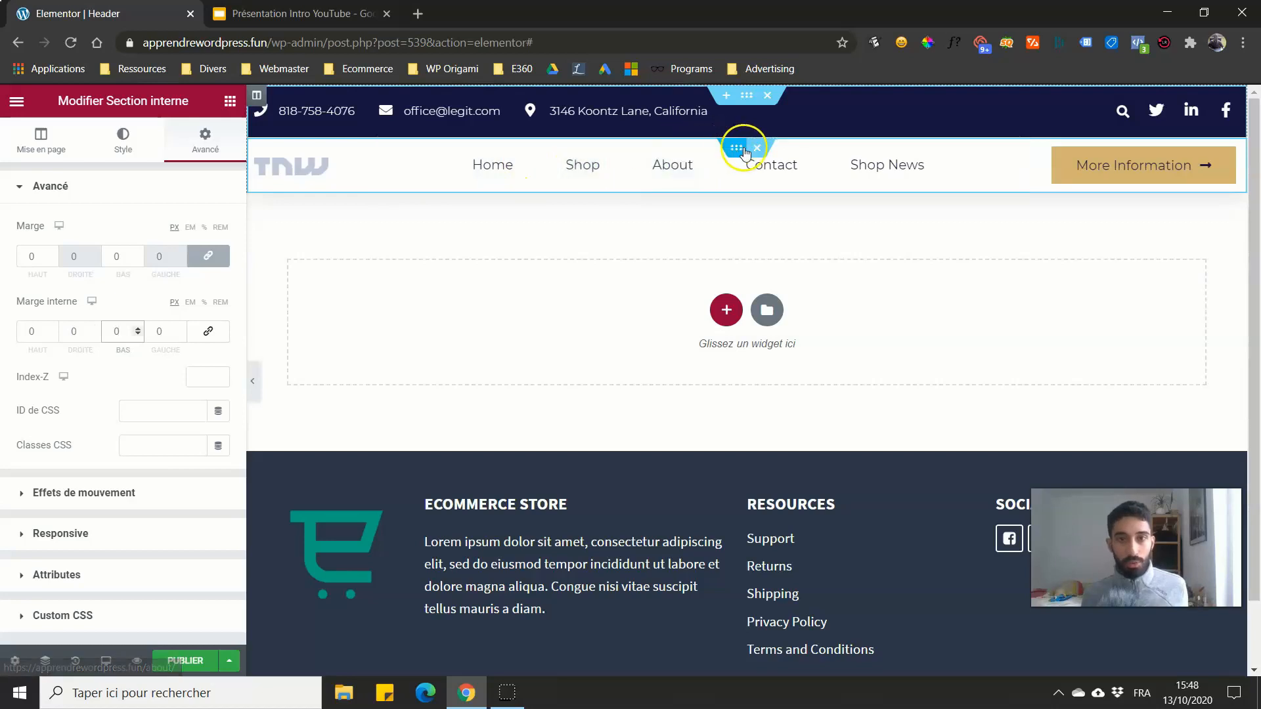
Step: Set the navigation menu's vertical padding to 26, horizontal padding to 21 and space between items to 17
click(1011, 149)
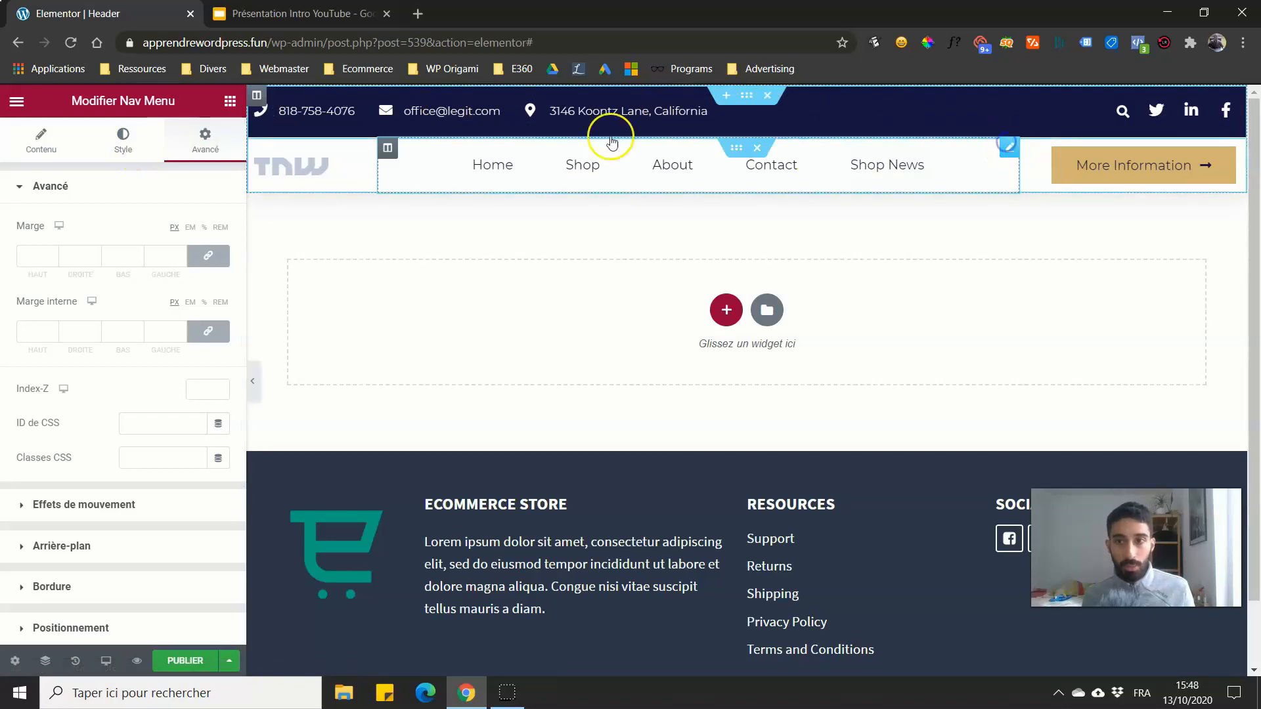
click(124, 136)
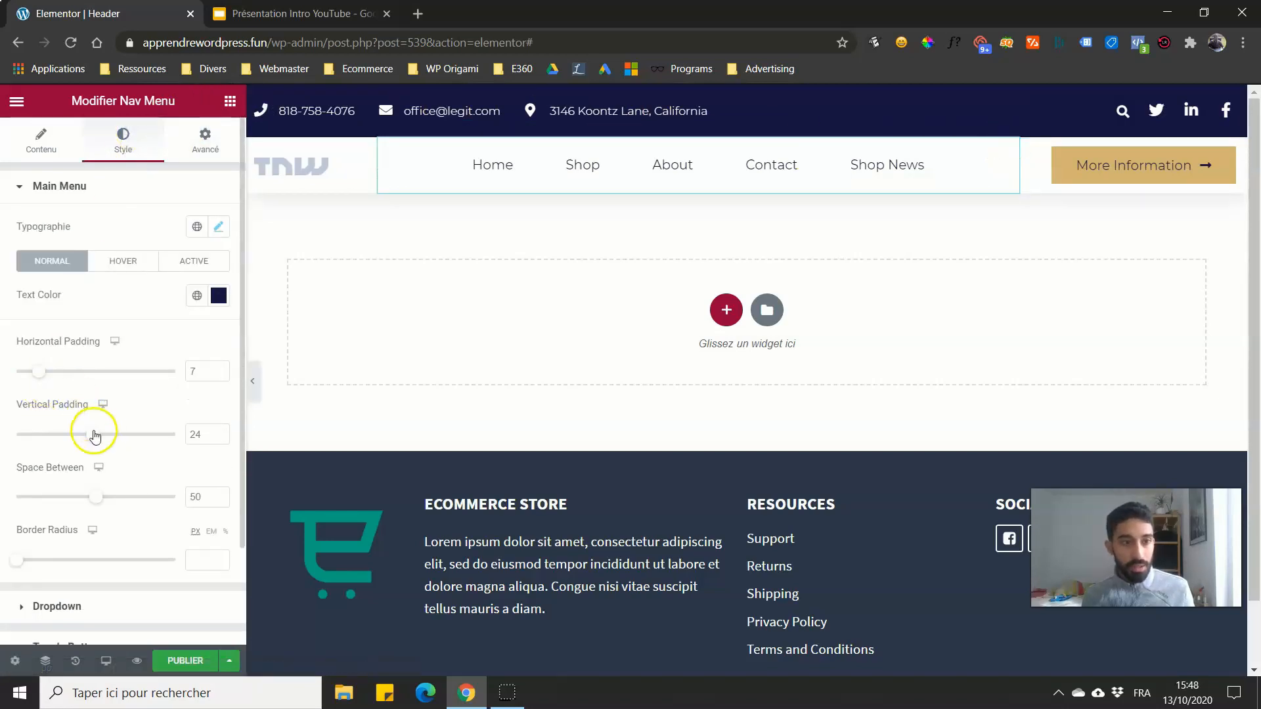
mouse_move(94, 436)
mouse_down()
mouse_move(124, 431)
mouse_move(85, 432)
mouse_move(112, 430)
mouse_move(99, 435)
mouse_up()
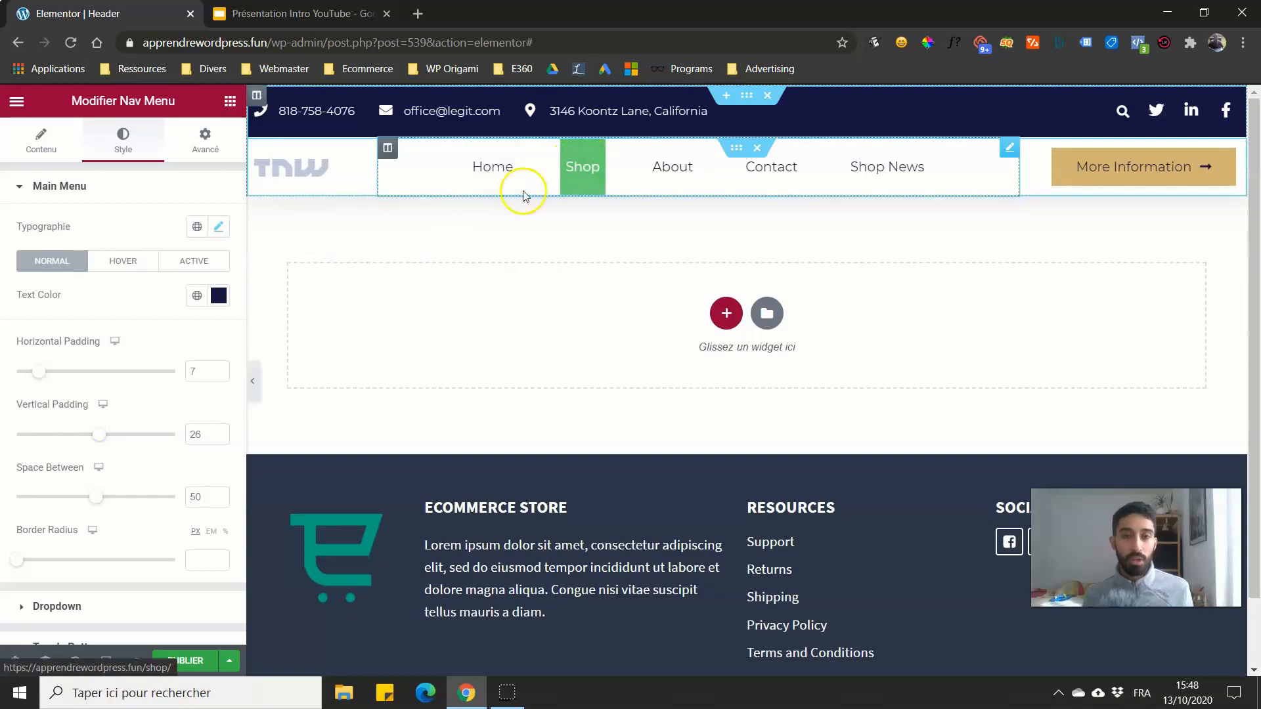
drag(95, 499, 75, 498)
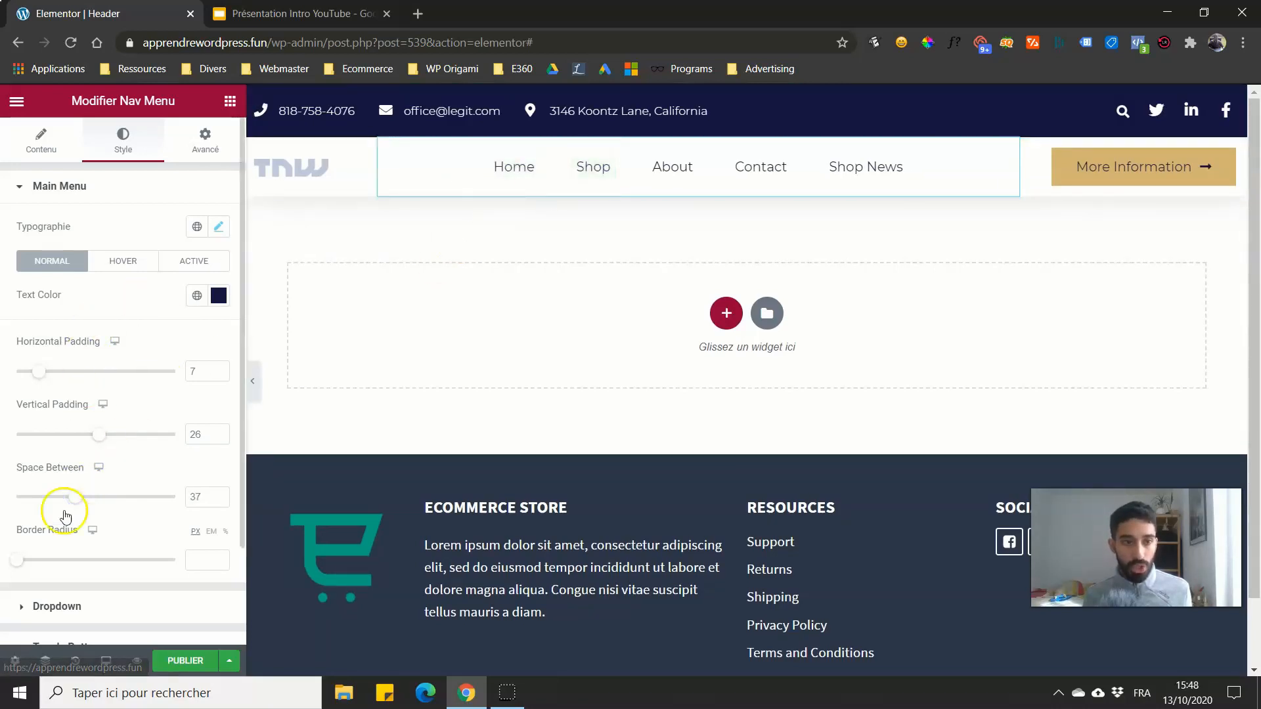
drag(41, 373, 84, 372)
drag(83, 502, 44, 496)
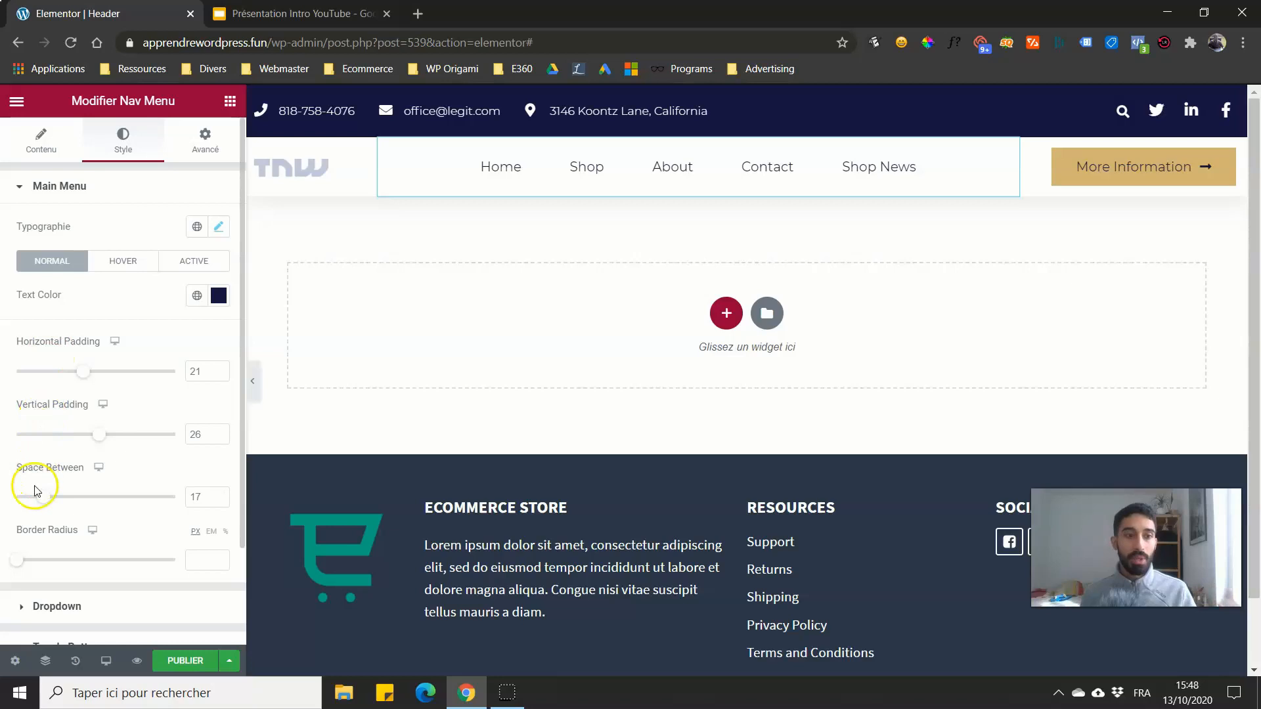
Step: Try a border radius of about 23 px on the menu items and reset it to 0
scroll(36, 491, down, 2)
drag(53, 445, 55, 445)
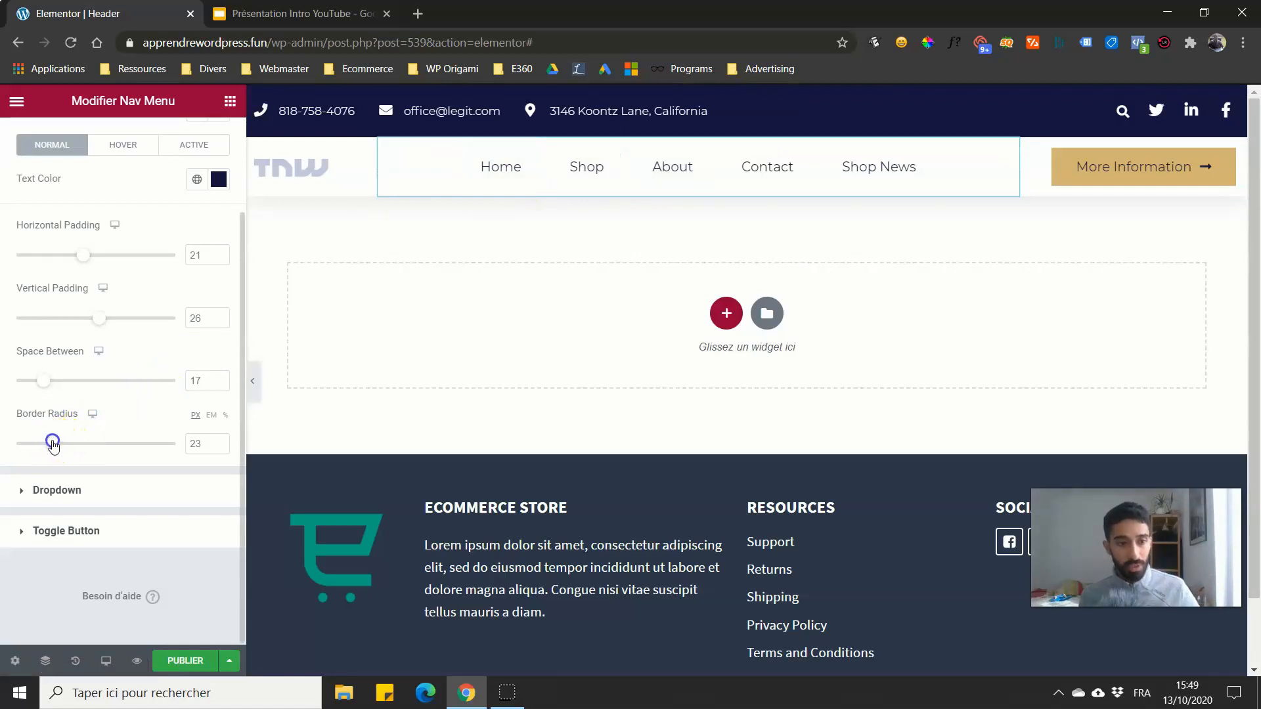
scroll(48, 282, up, 2)
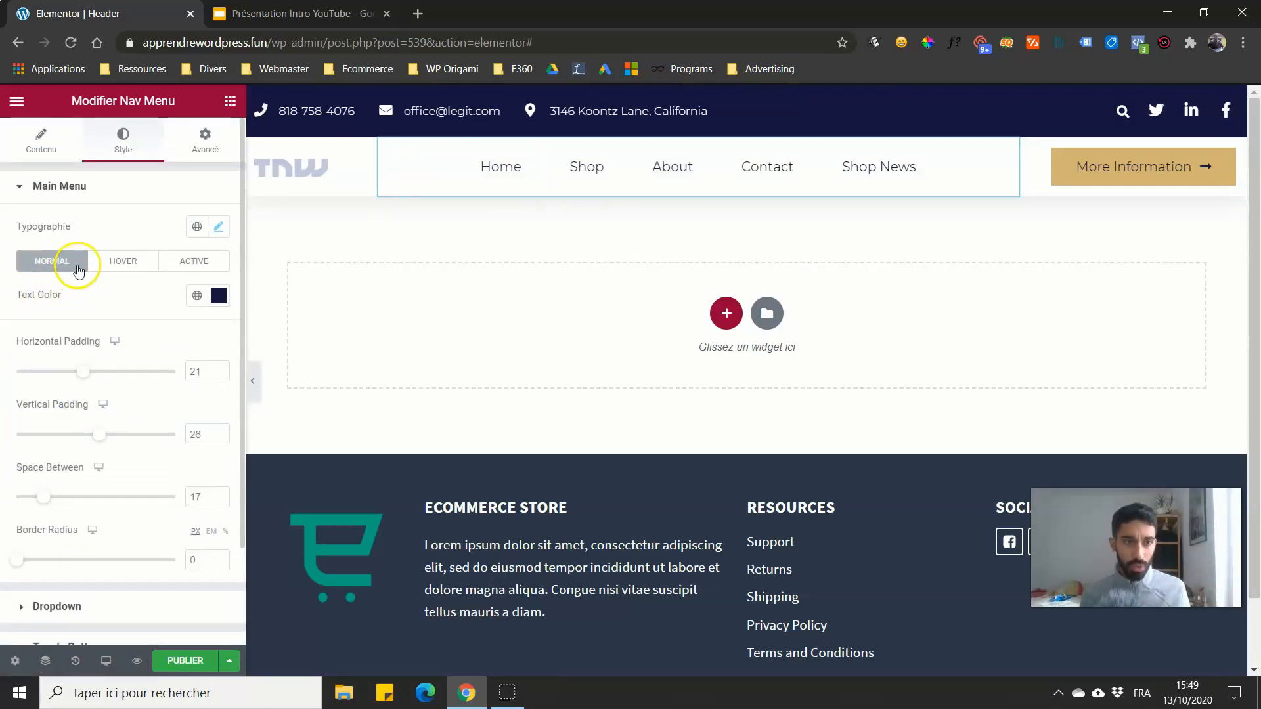
Step: Compare the main menu's colour settings for the Normal, Hover and Active states
click(118, 263)
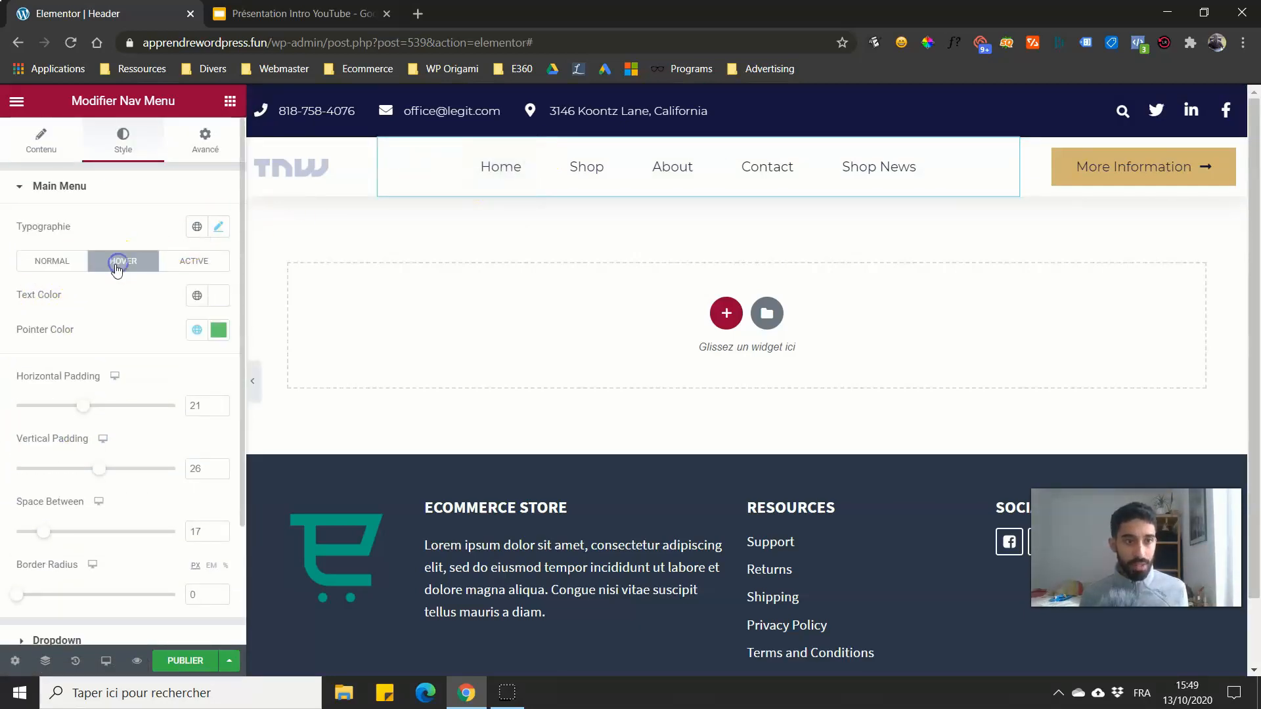
click(217, 268)
click(119, 262)
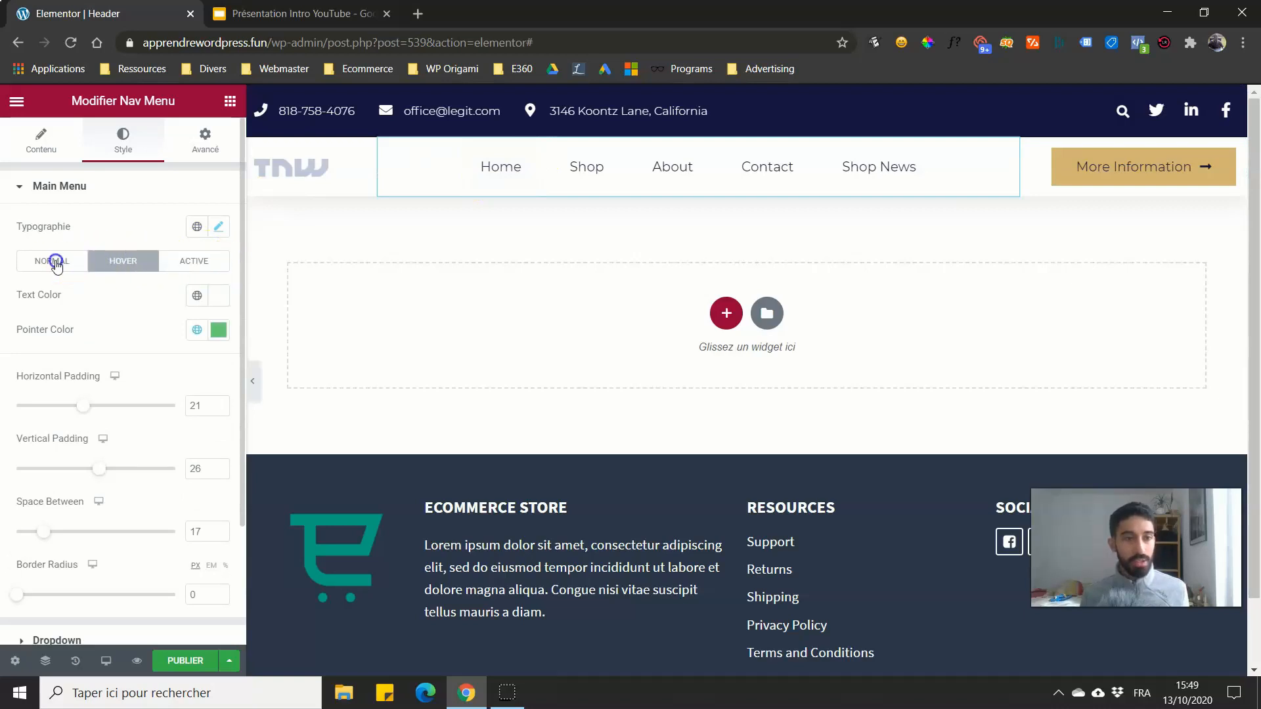
click(52, 261)
click(202, 263)
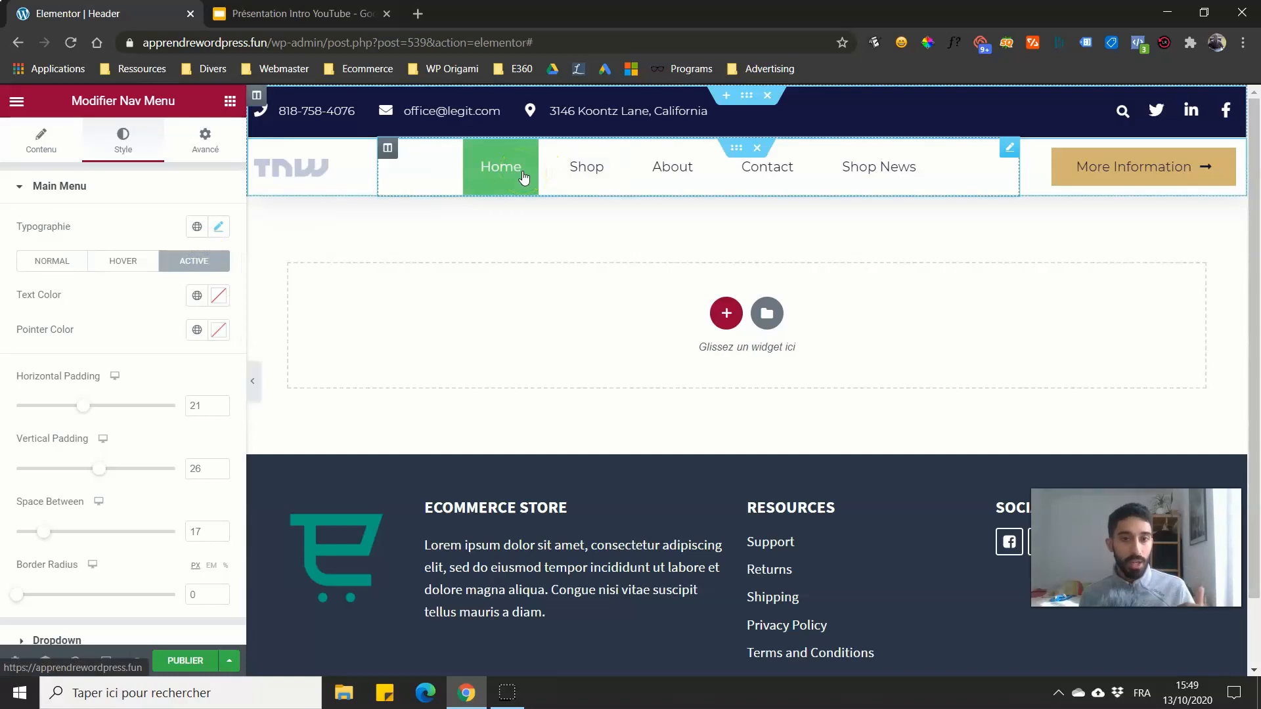
click(52, 261)
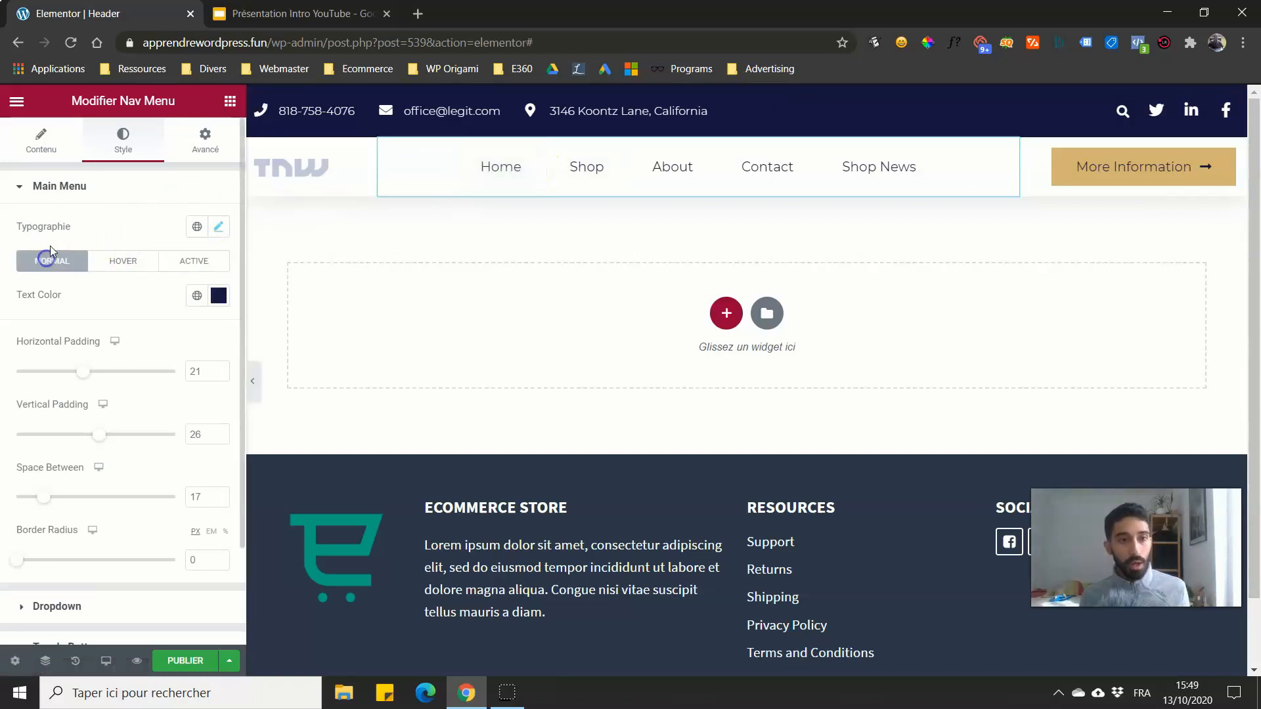
Step: Review the menu's available pointer styles and the animations offered for the Background pointer
click(46, 141)
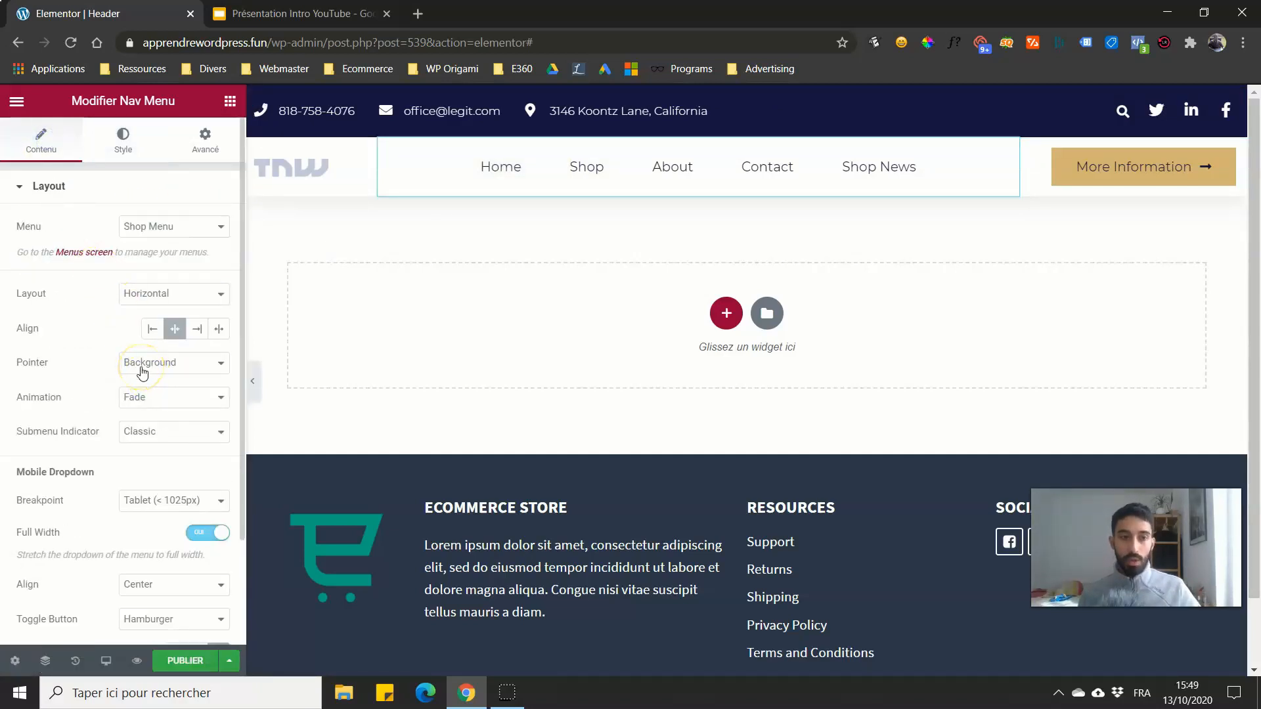
click(139, 375)
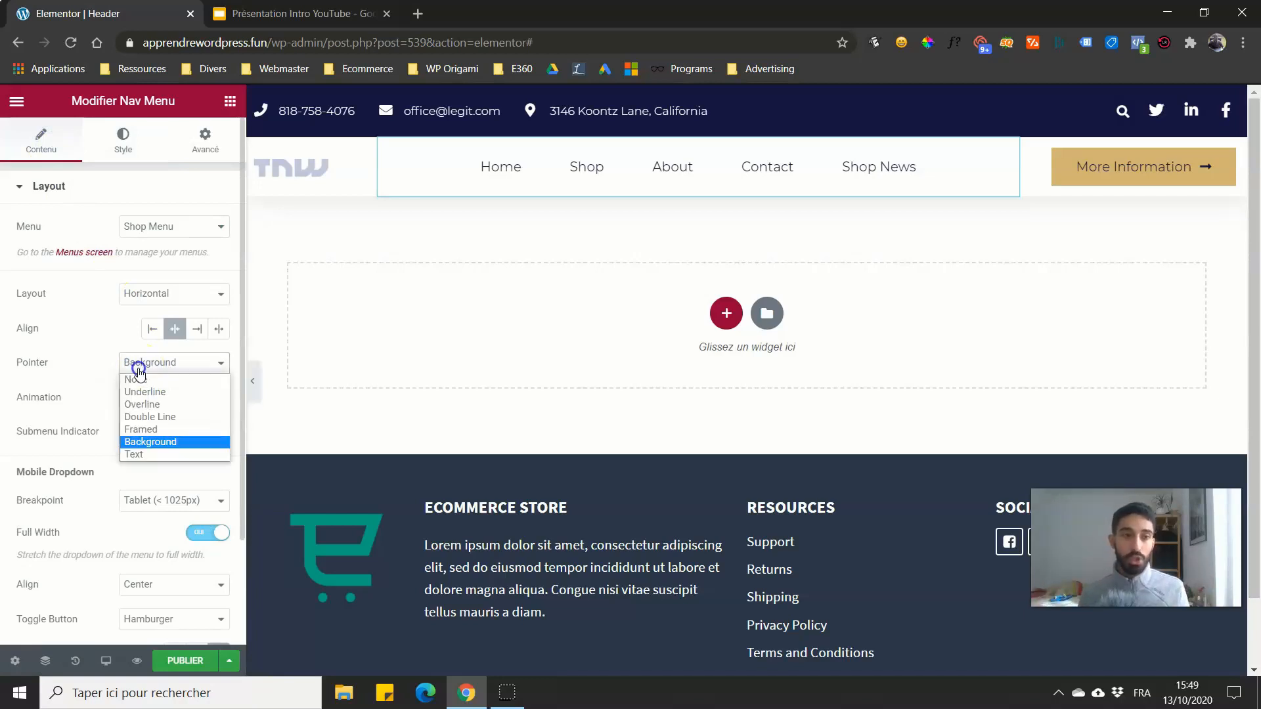
click(87, 376)
click(147, 401)
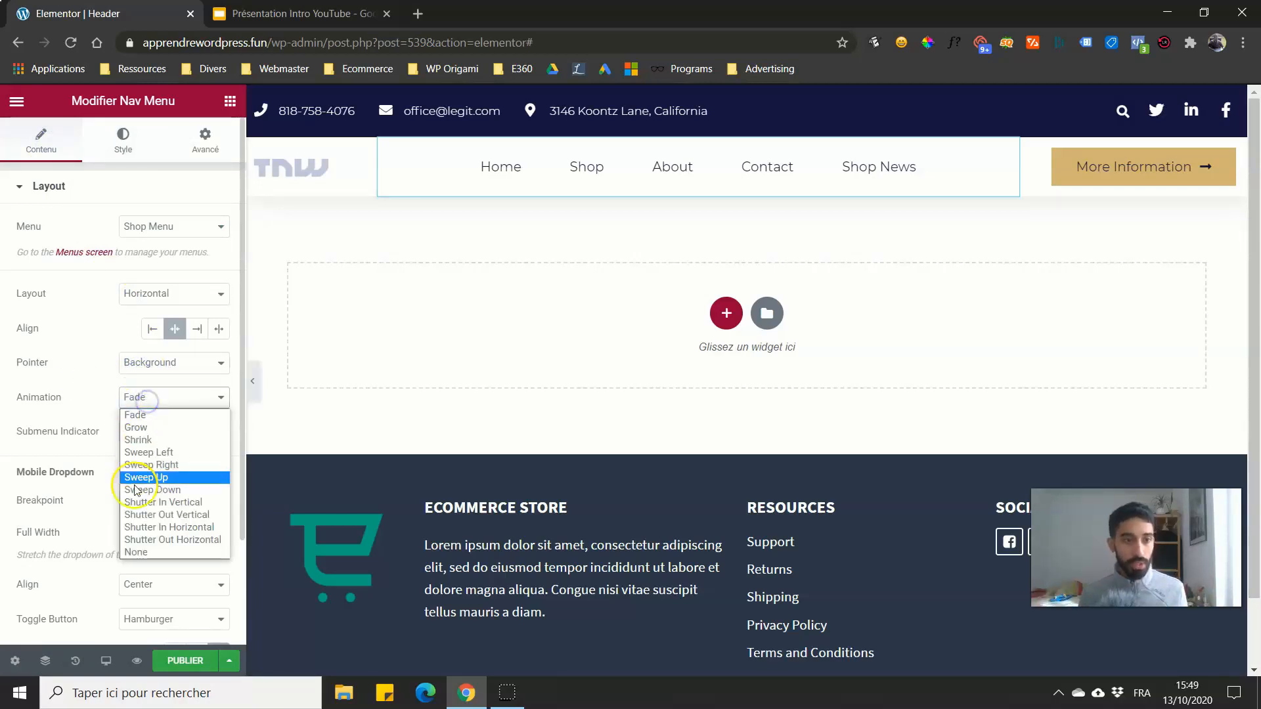
click(64, 411)
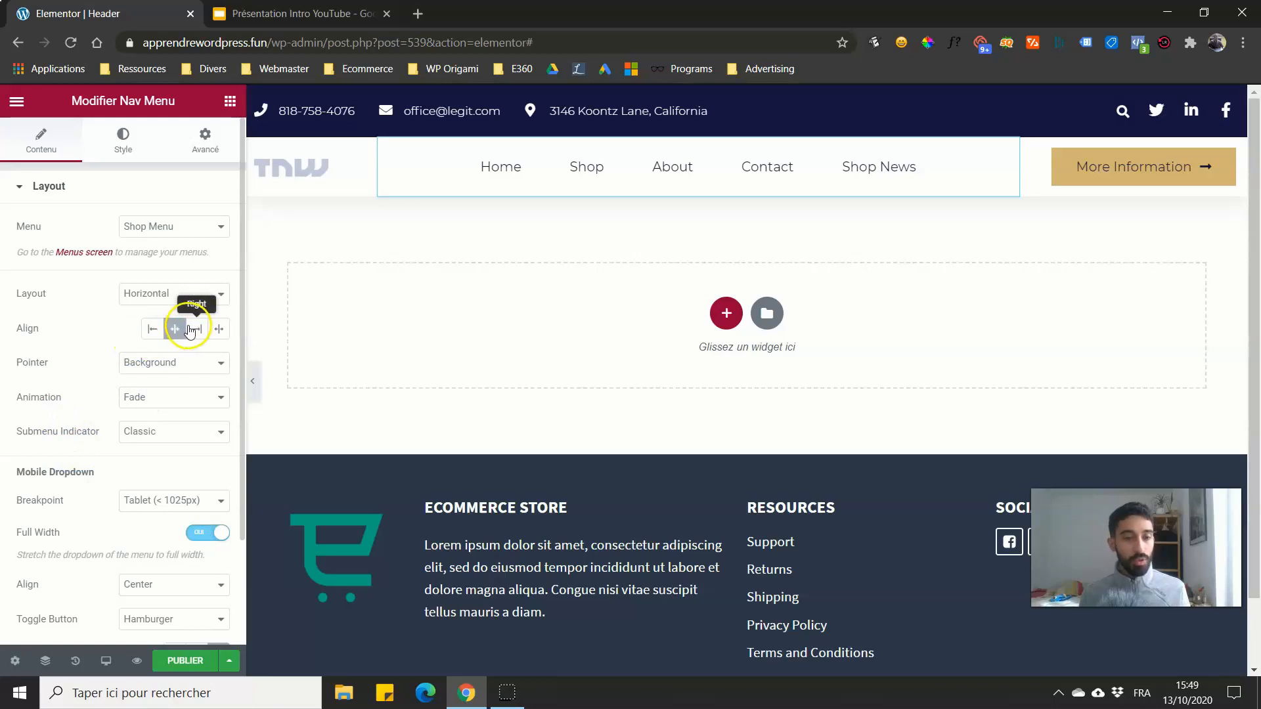
Step: Examine the breakpoint choices for the menu's mobile dropdown
click(111, 150)
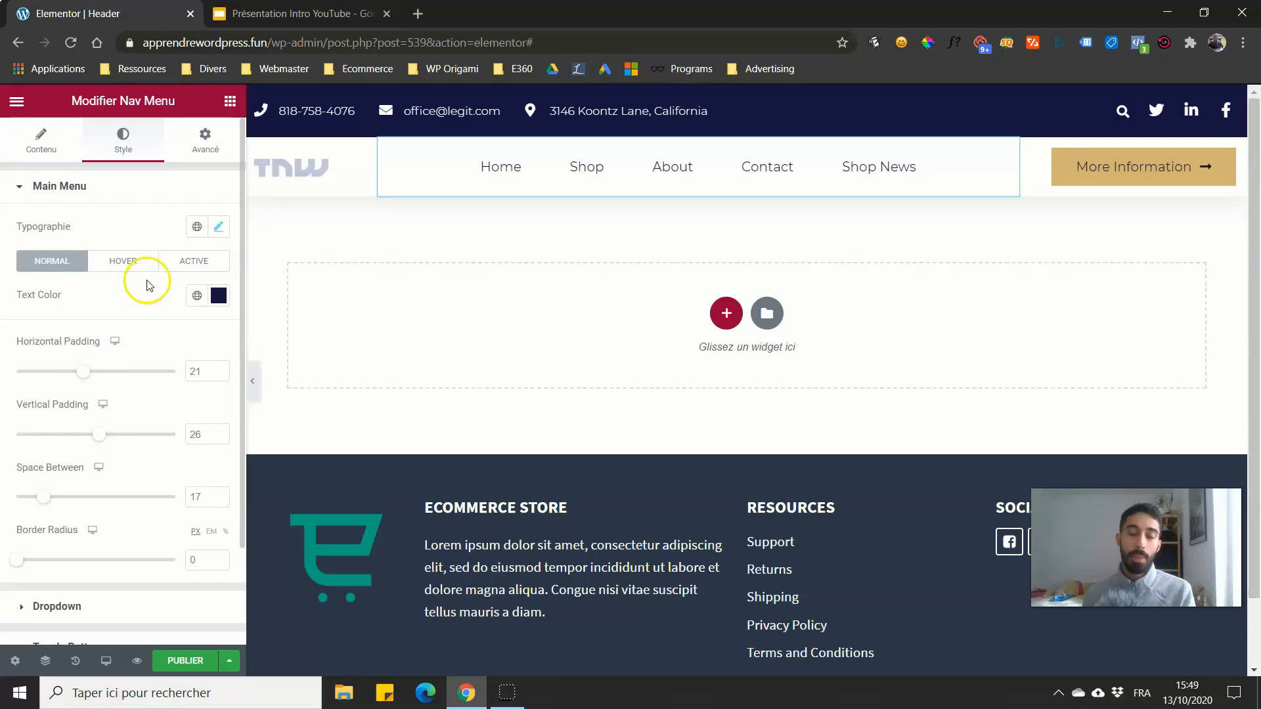
click(62, 143)
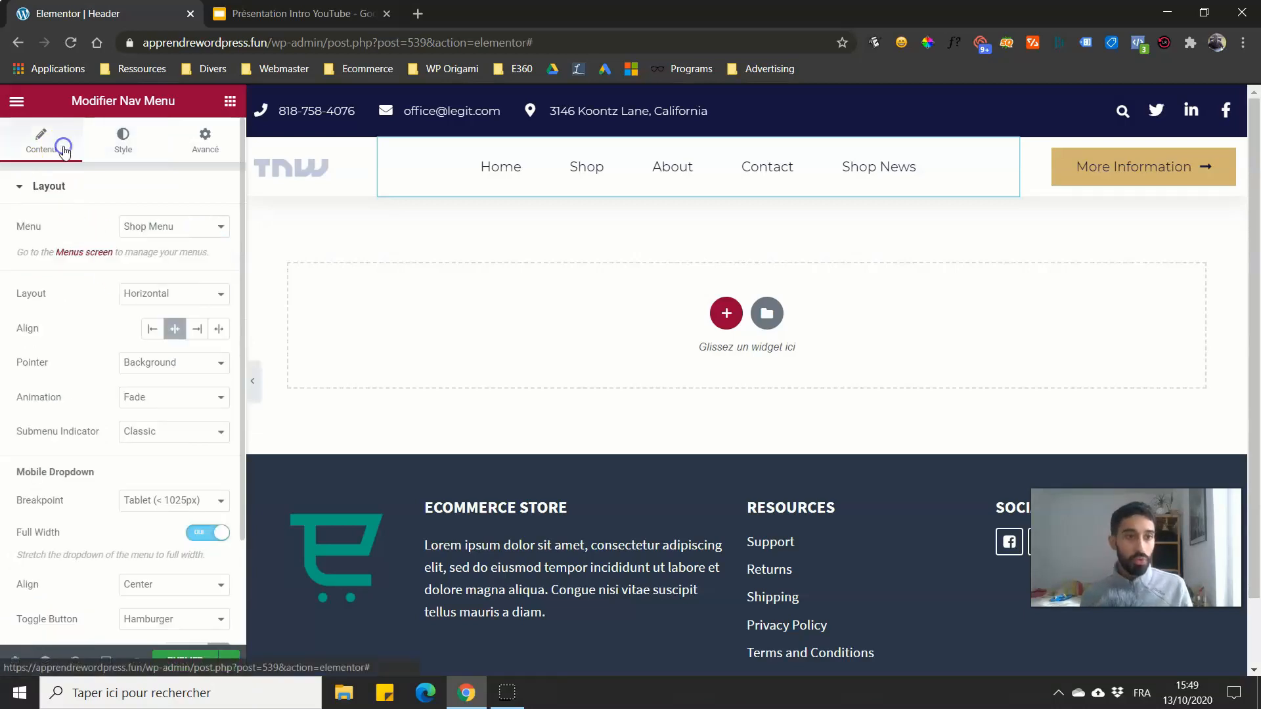
scroll(48, 210, down, 2)
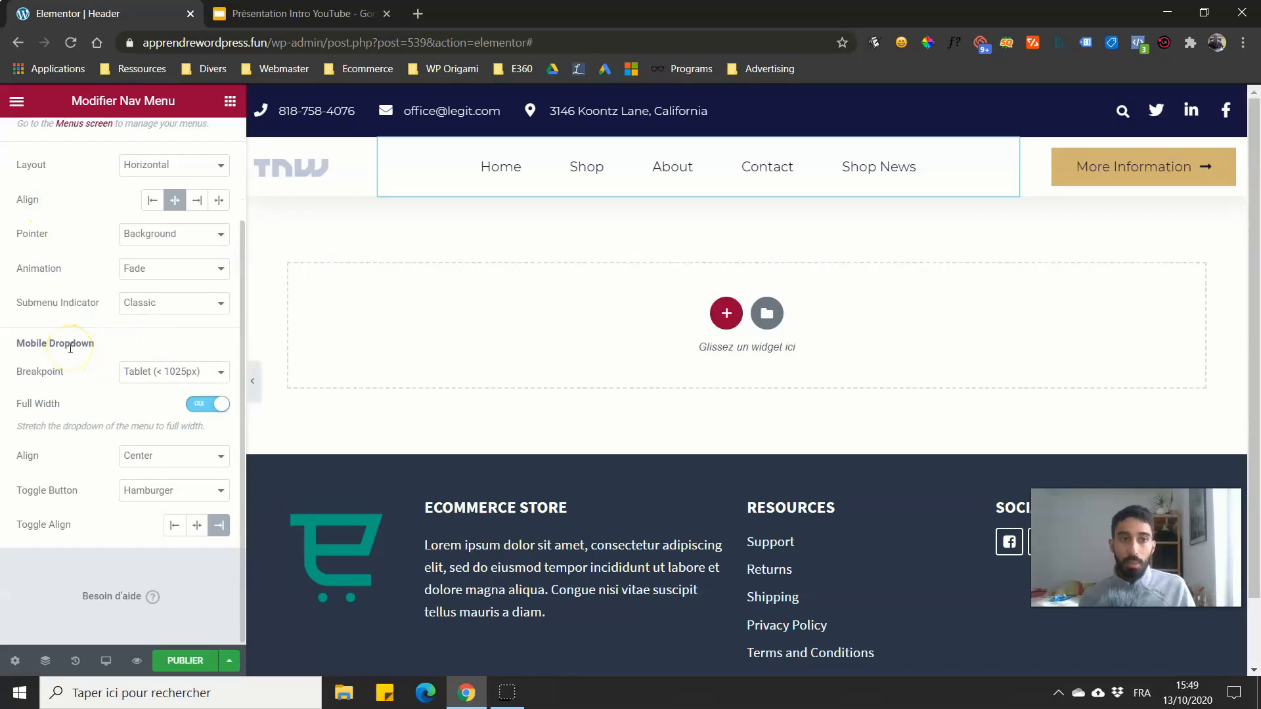
click(146, 373)
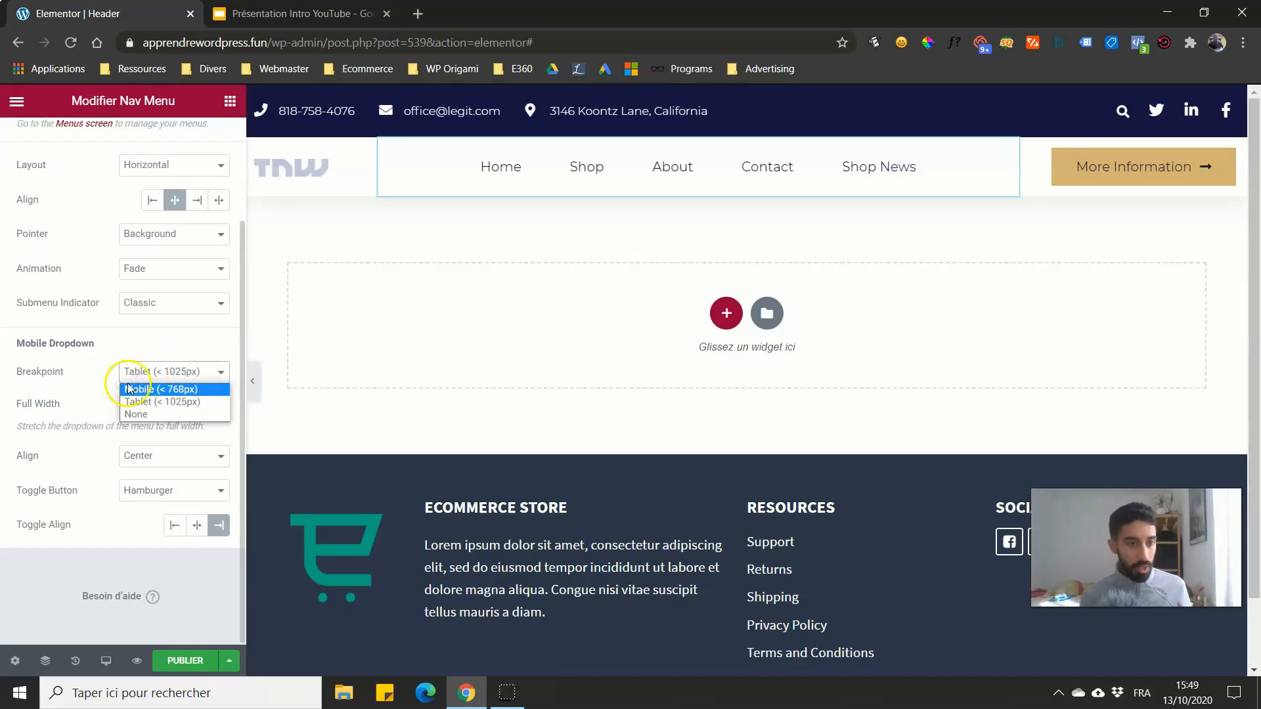
click(101, 394)
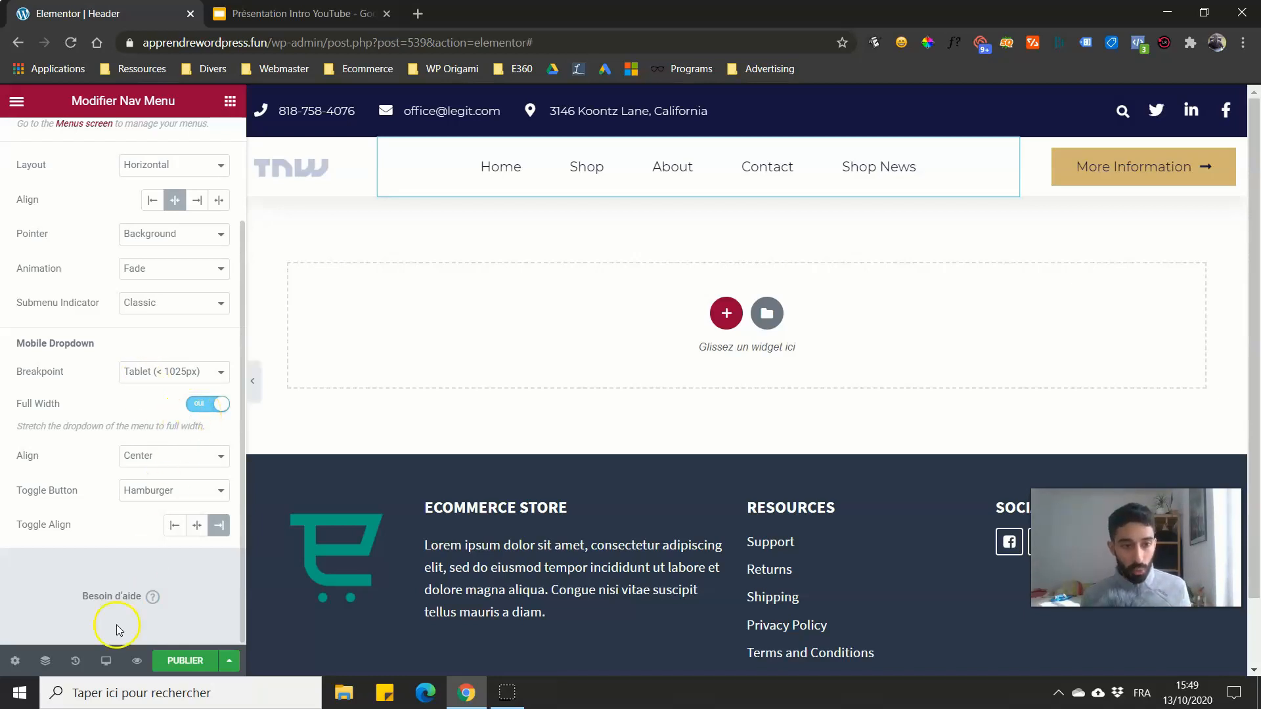
Step: Preview the header at tablet and mobile sizes, and test the hamburger menu in the mobile view
click(97, 668)
click(86, 587)
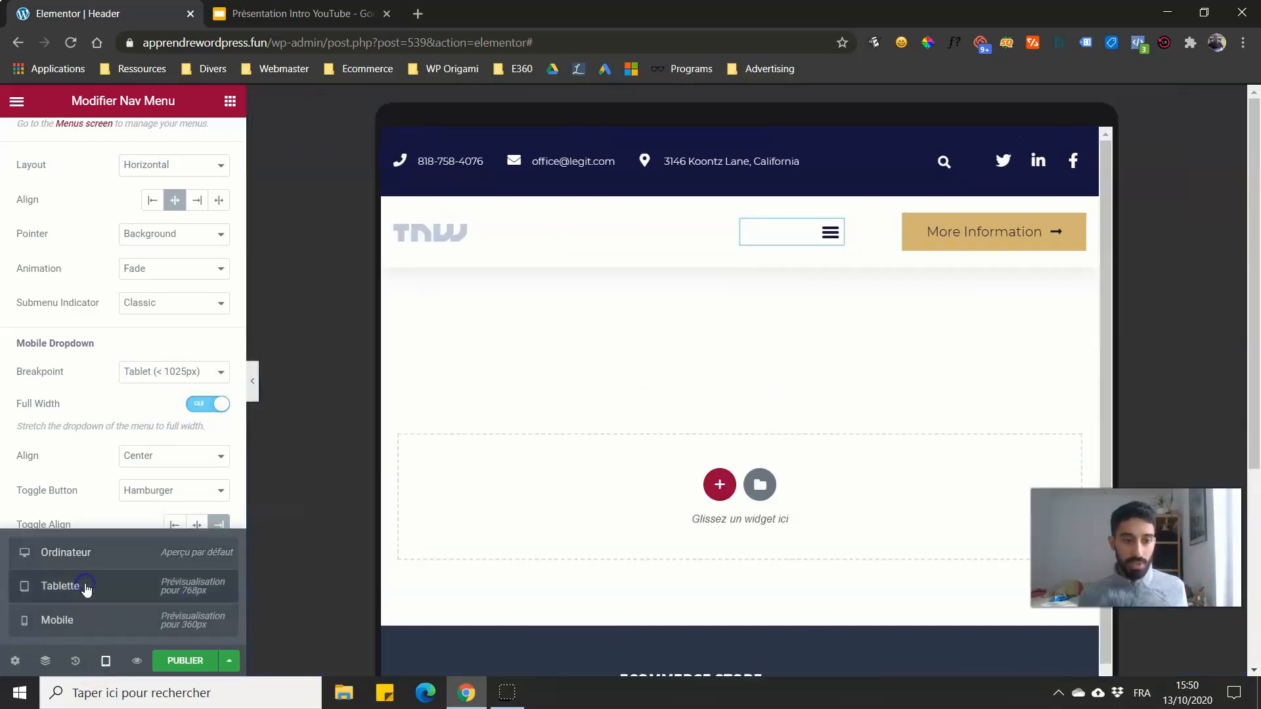
click(78, 622)
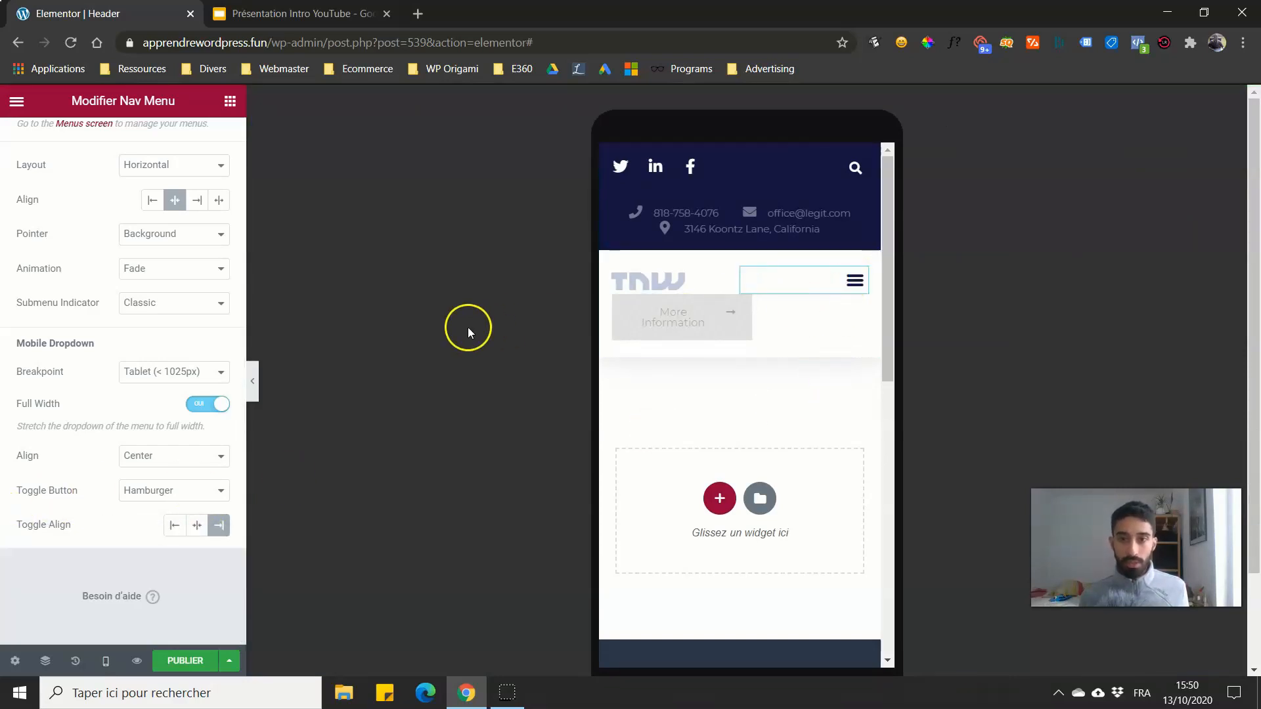
click(258, 379)
click(734, 225)
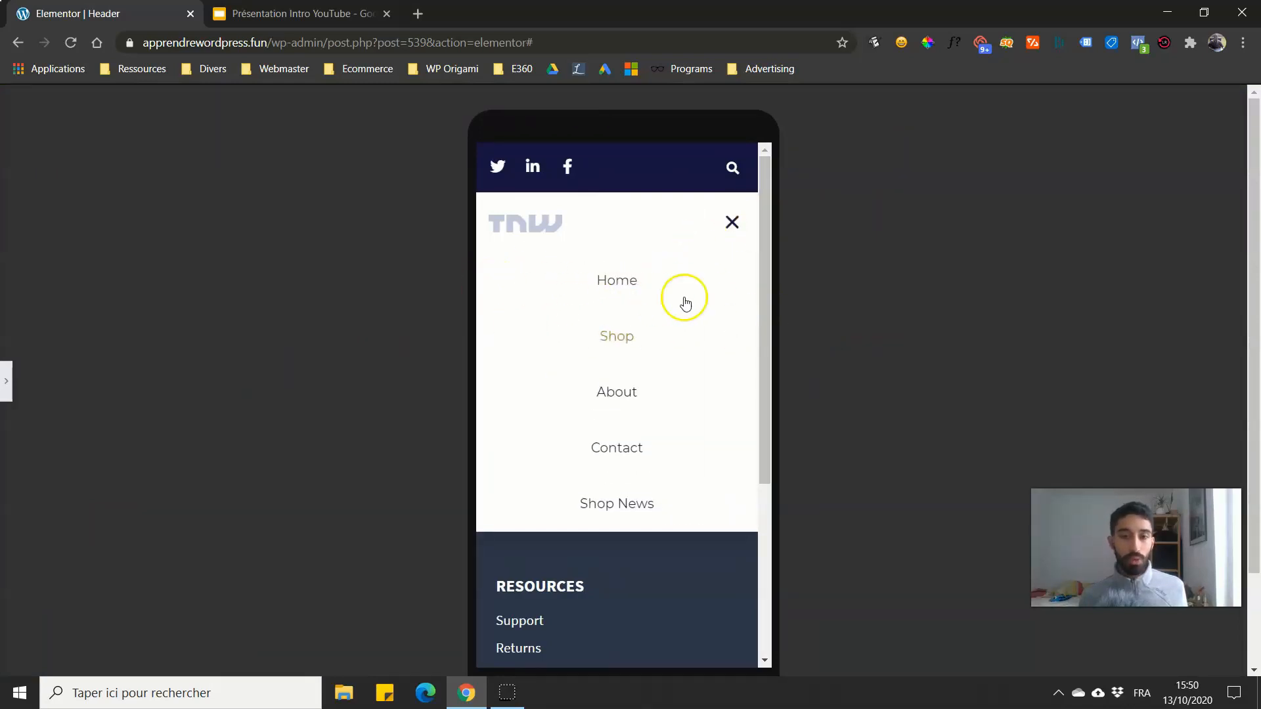
click(6, 384)
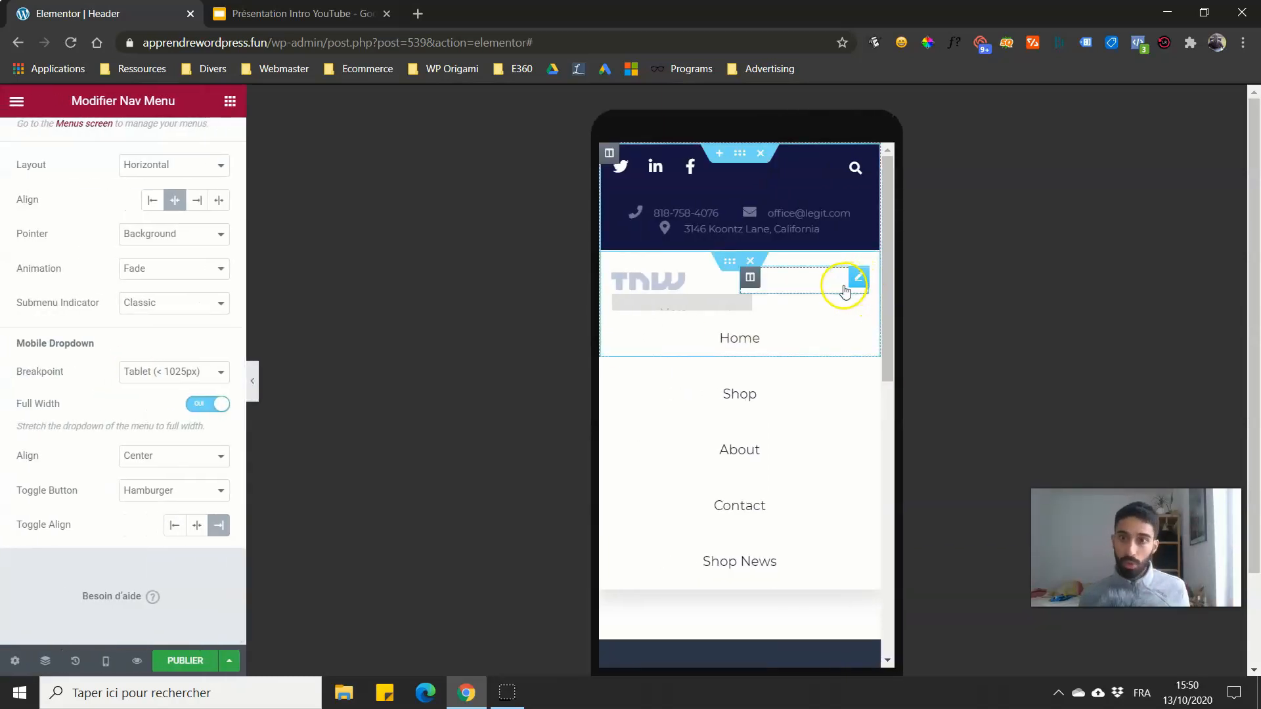
click(844, 288)
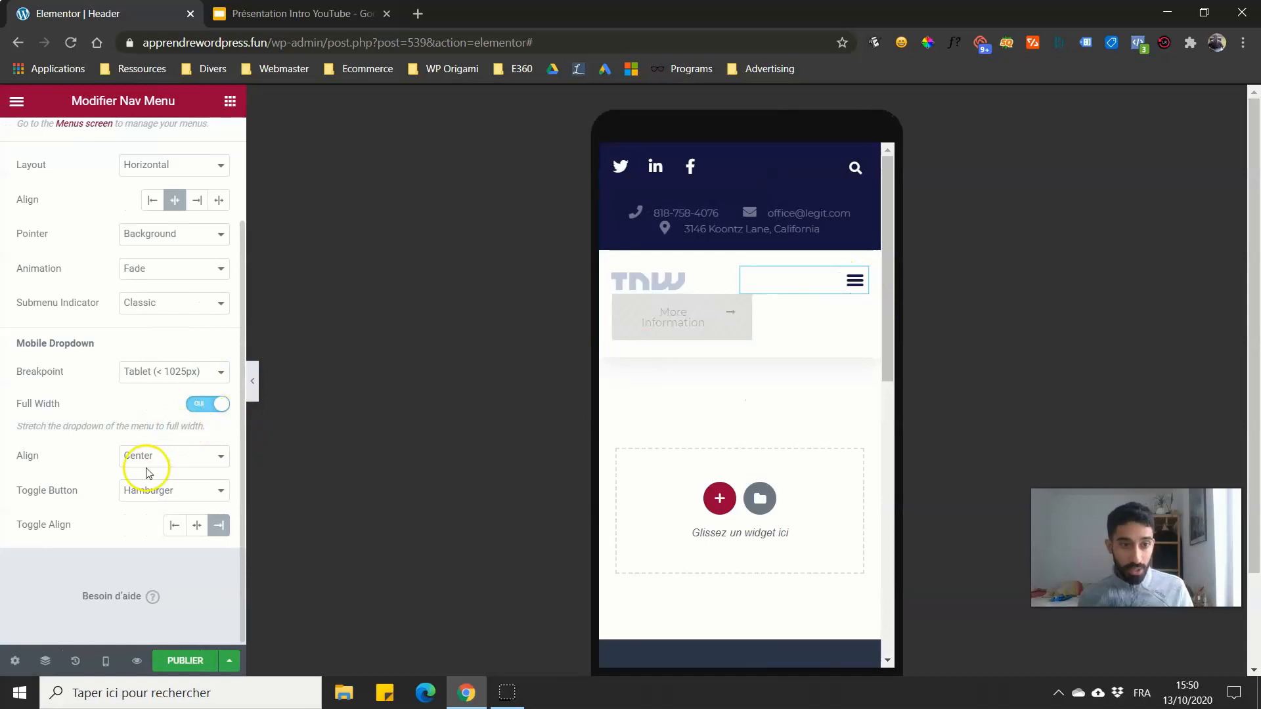
Step: Try the mobile menu dropdown without full width, test it in the preview, and turn full width back on
click(204, 403)
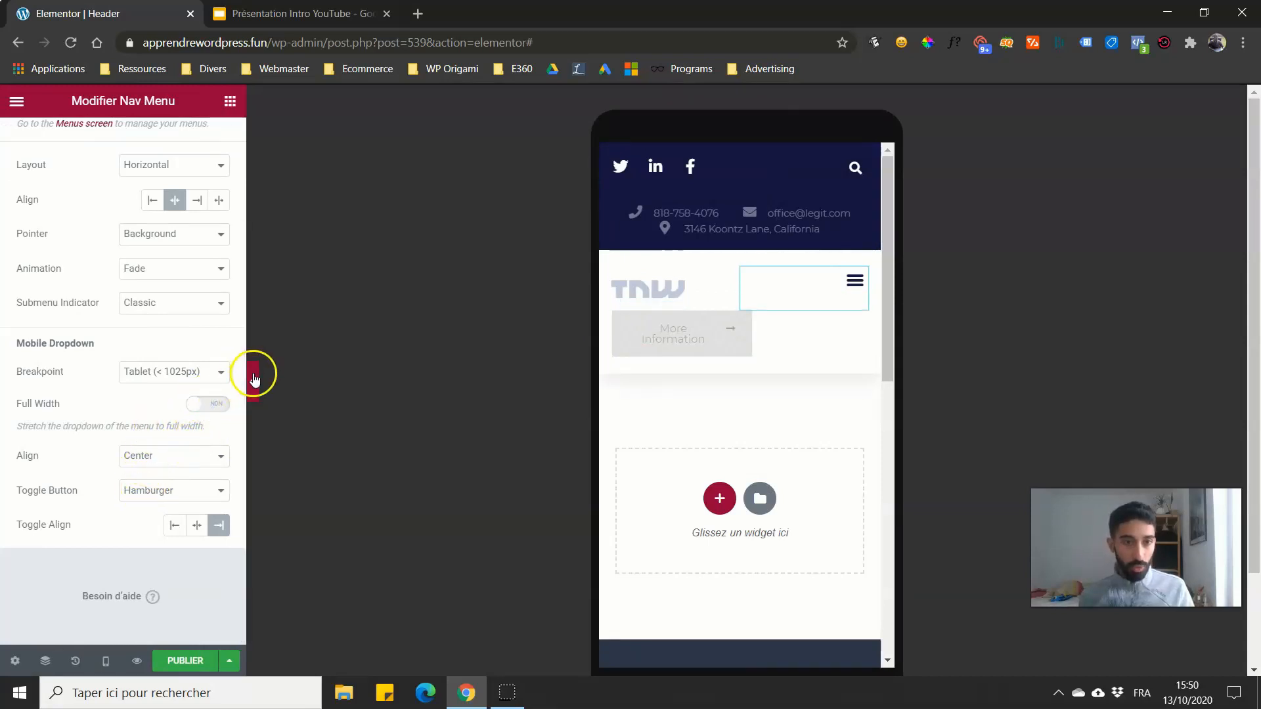
click(250, 379)
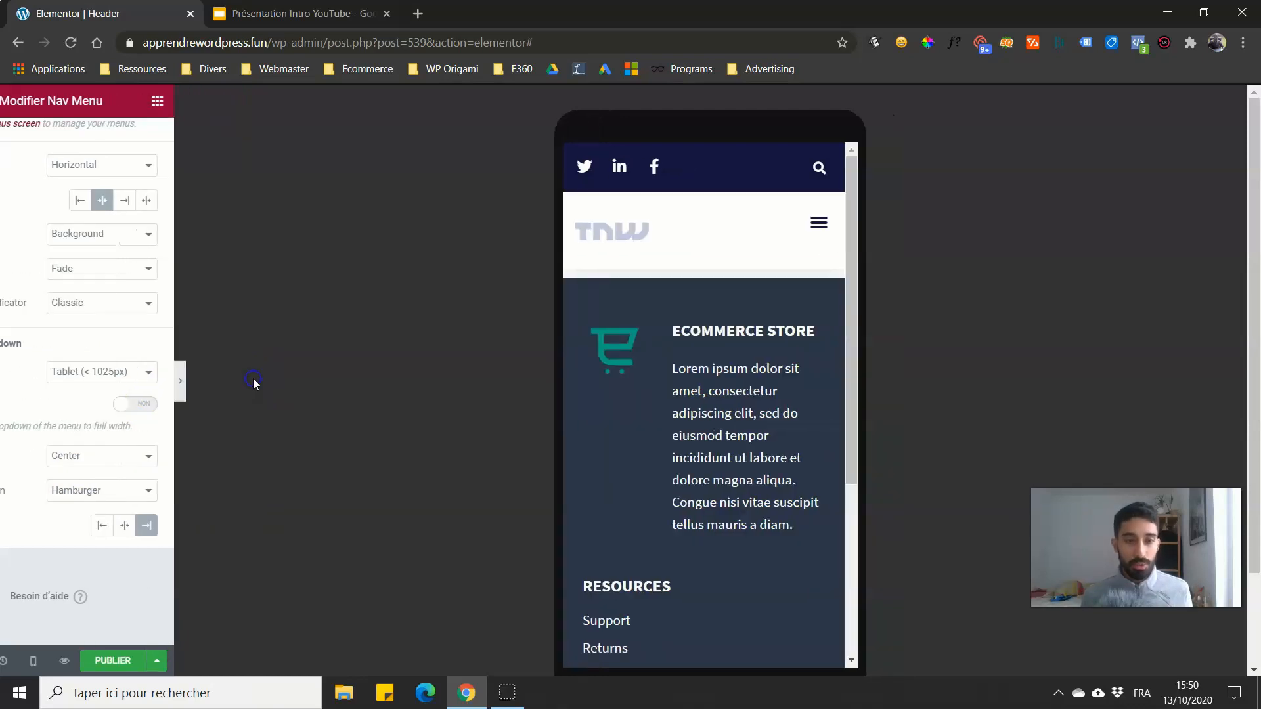
click(729, 225)
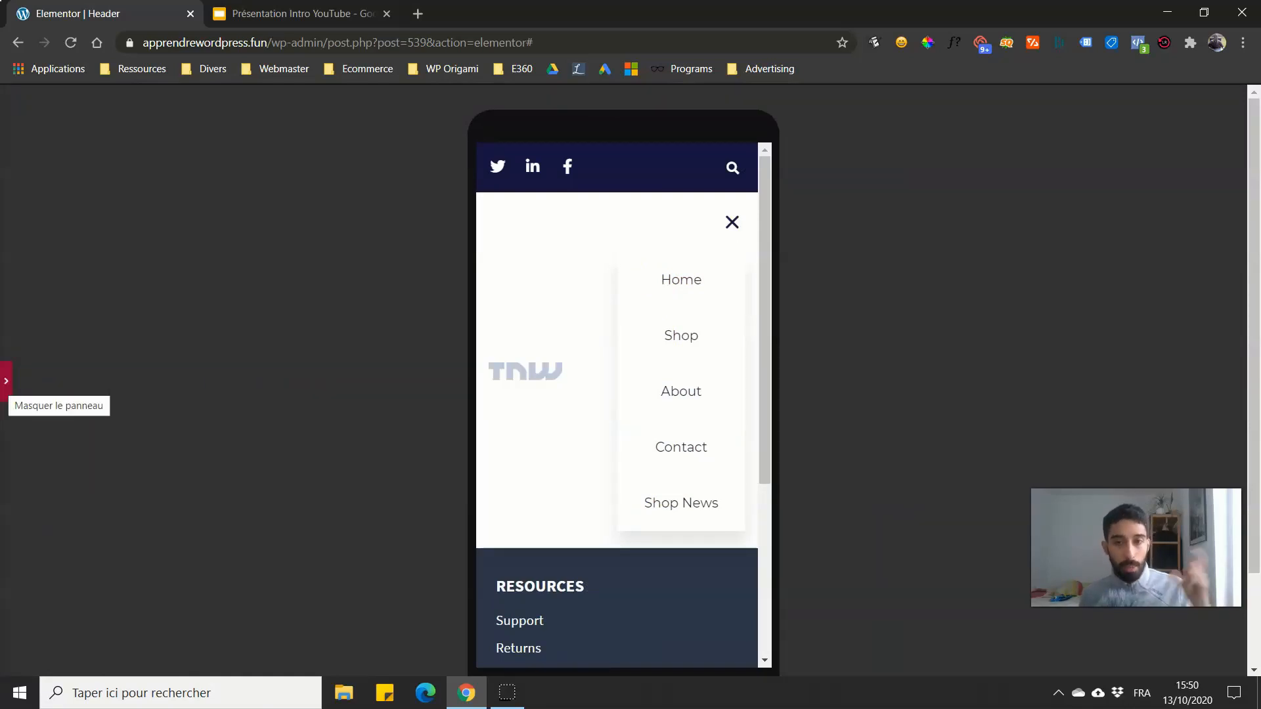
click(6, 381)
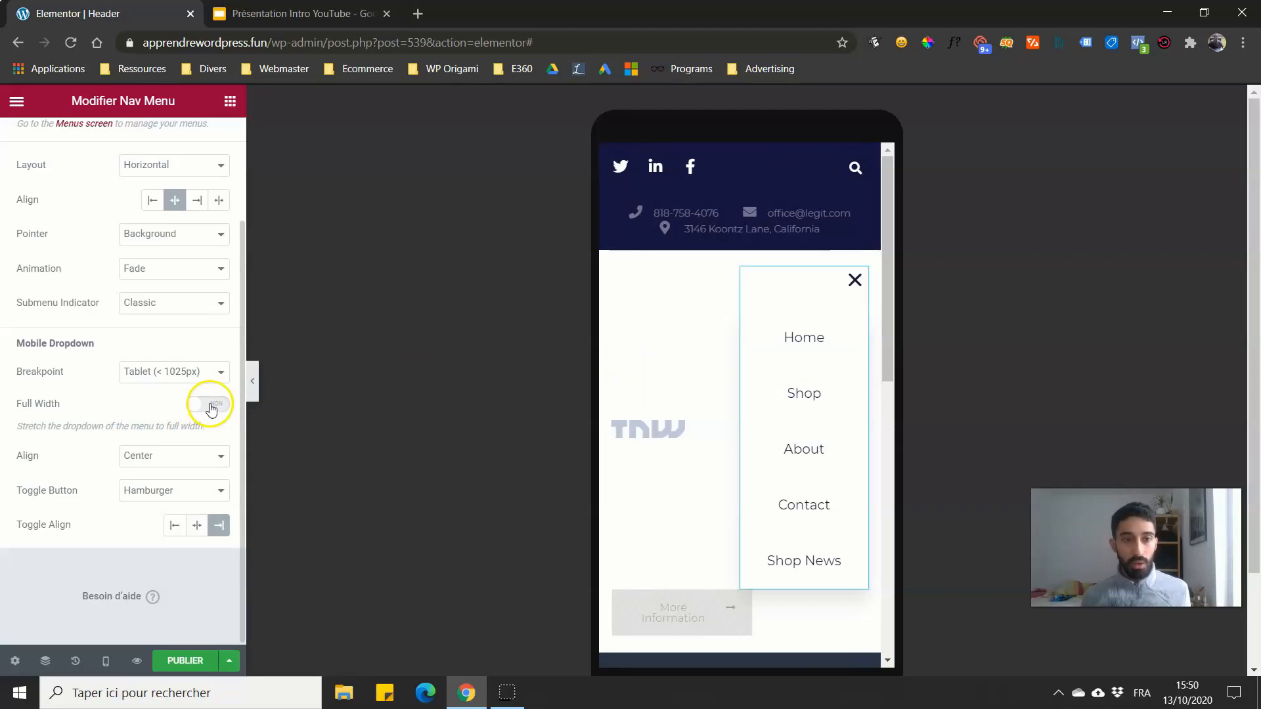
click(211, 408)
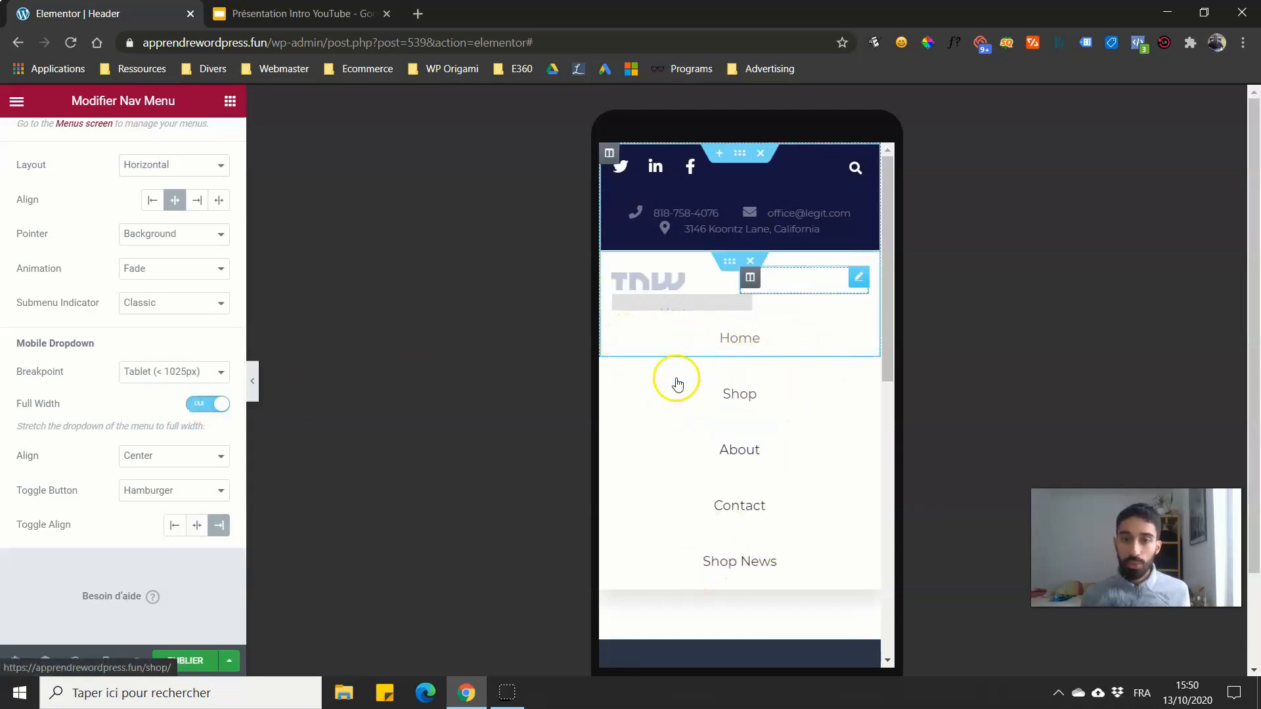
Step: Try the Aside alignment for the mobile dropdown, restore Center, and check the toggle button choices while keeping Hamburger
click(153, 460)
click(151, 474)
click(170, 463)
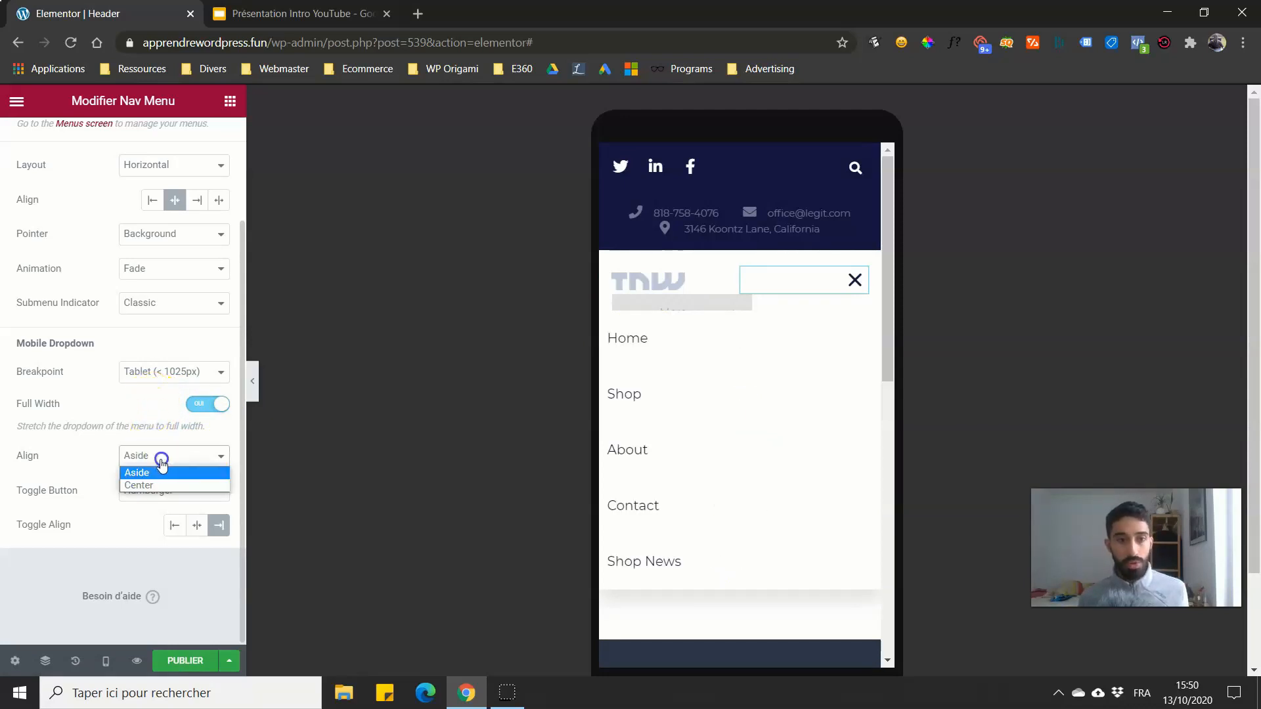
click(150, 487)
click(165, 493)
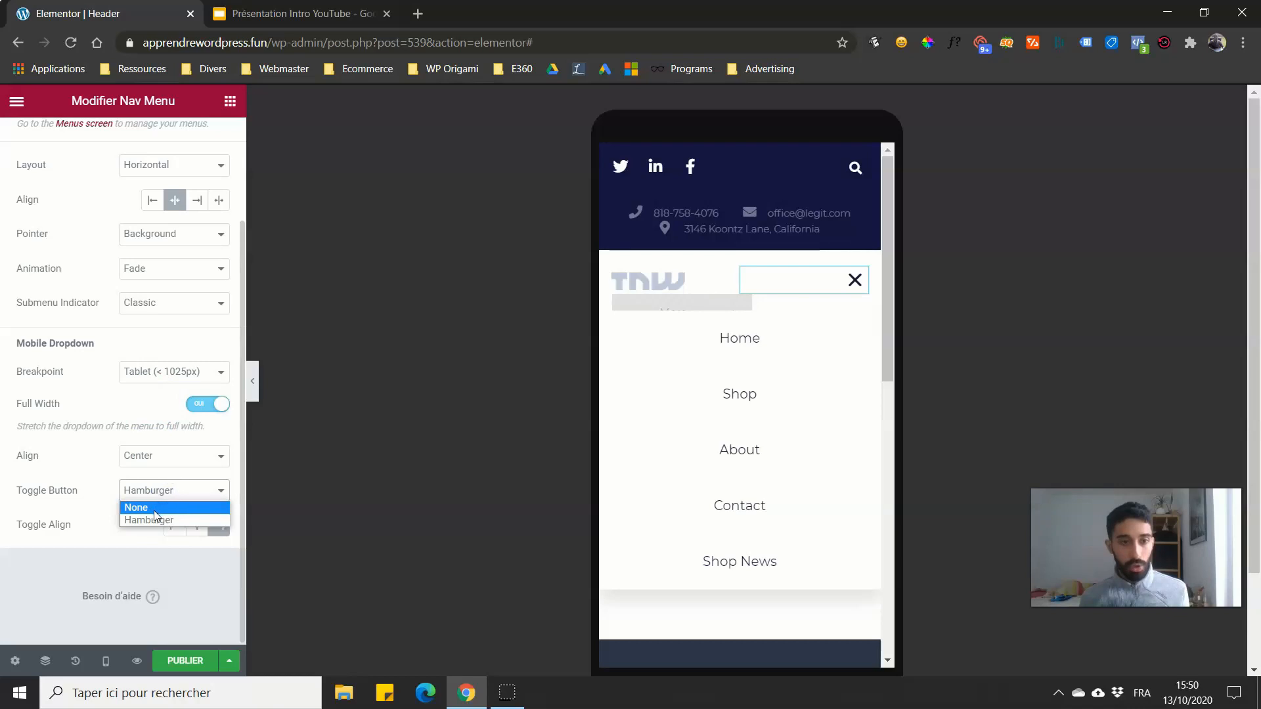
click(135, 520)
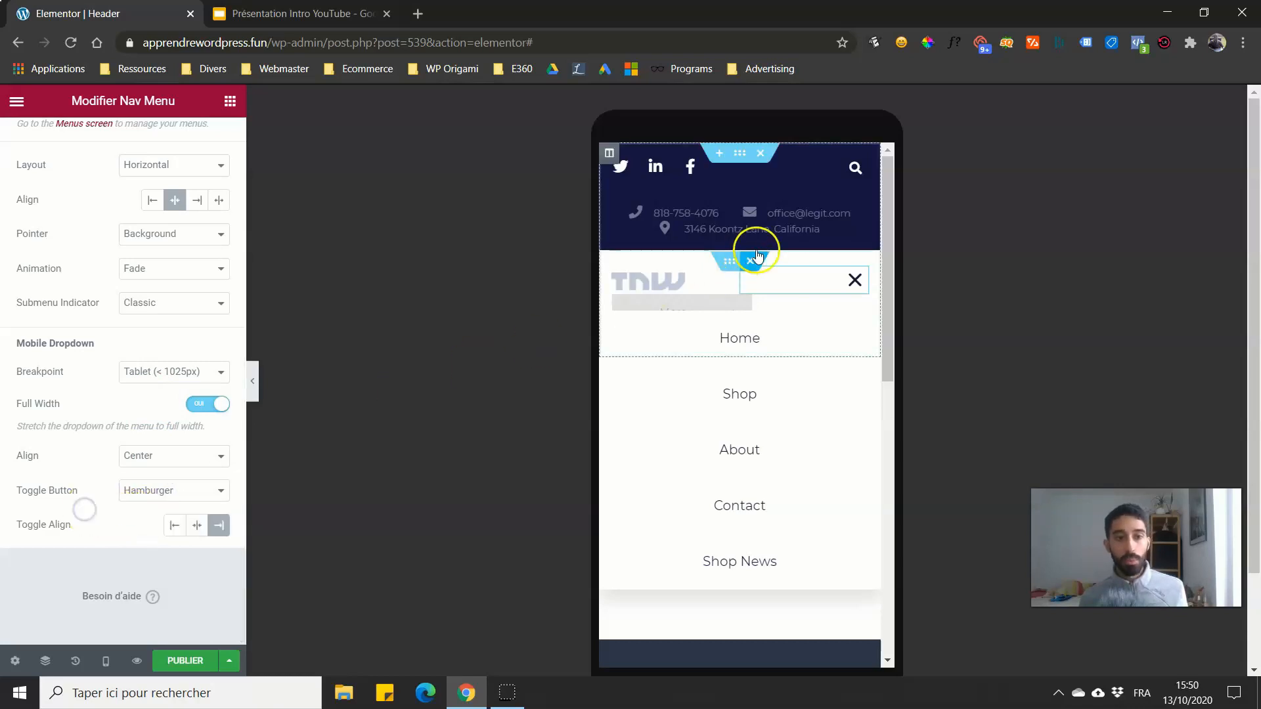
Step: Close the open mobile menu and try the left and center toggle alignments before restoring right alignment
click(861, 289)
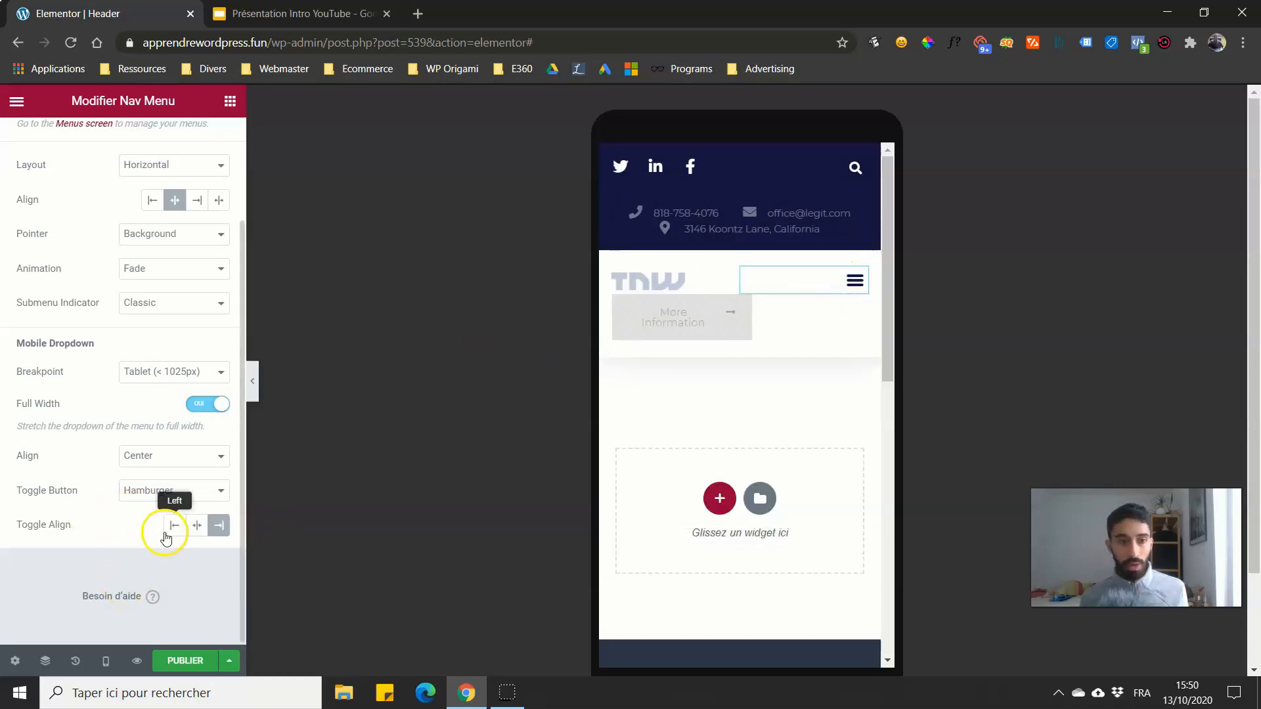
click(197, 526)
click(175, 525)
click(196, 526)
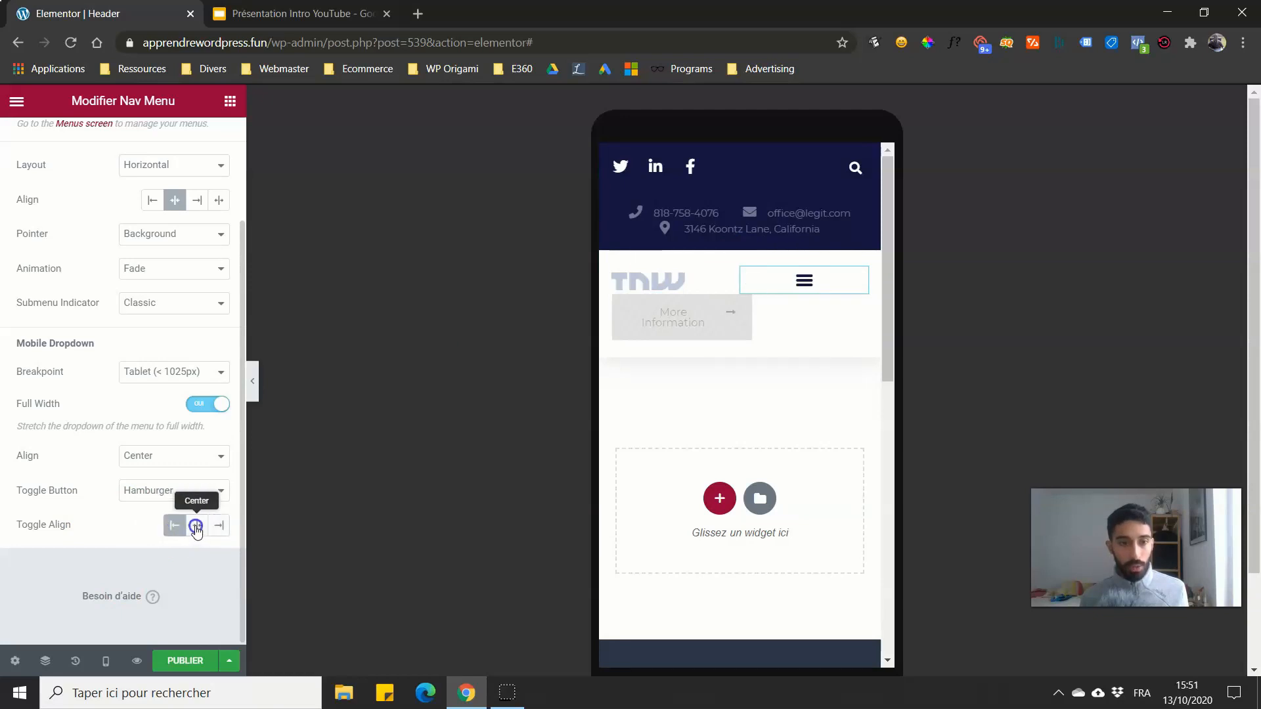
click(219, 526)
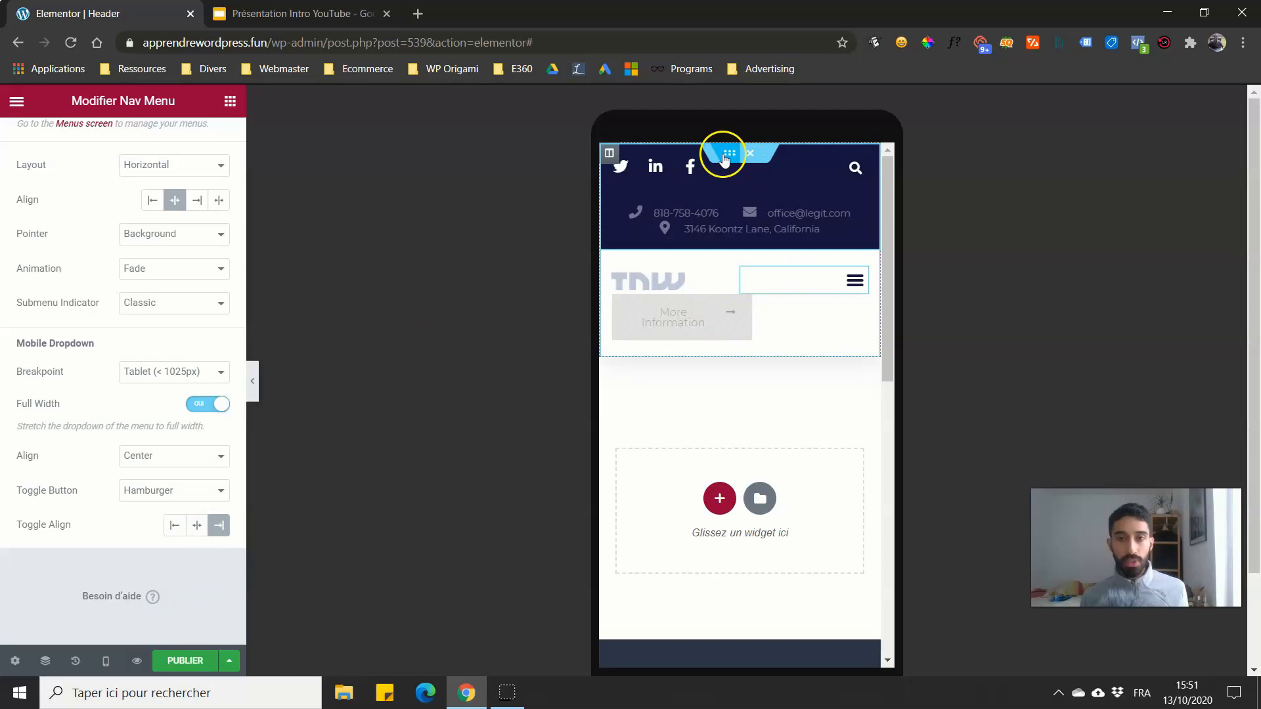
Step: Preview the mobile header without the editing panel, and compare the top bar in the desktop and mobile views
click(254, 379)
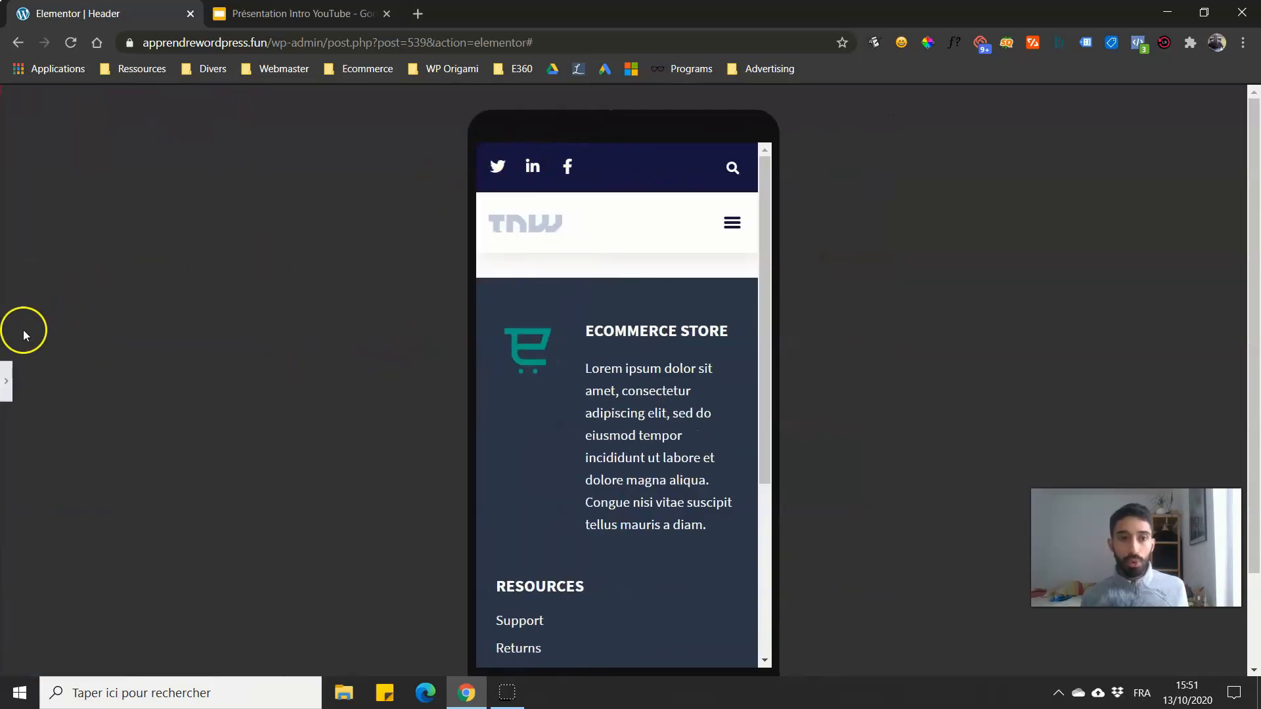
click(6, 381)
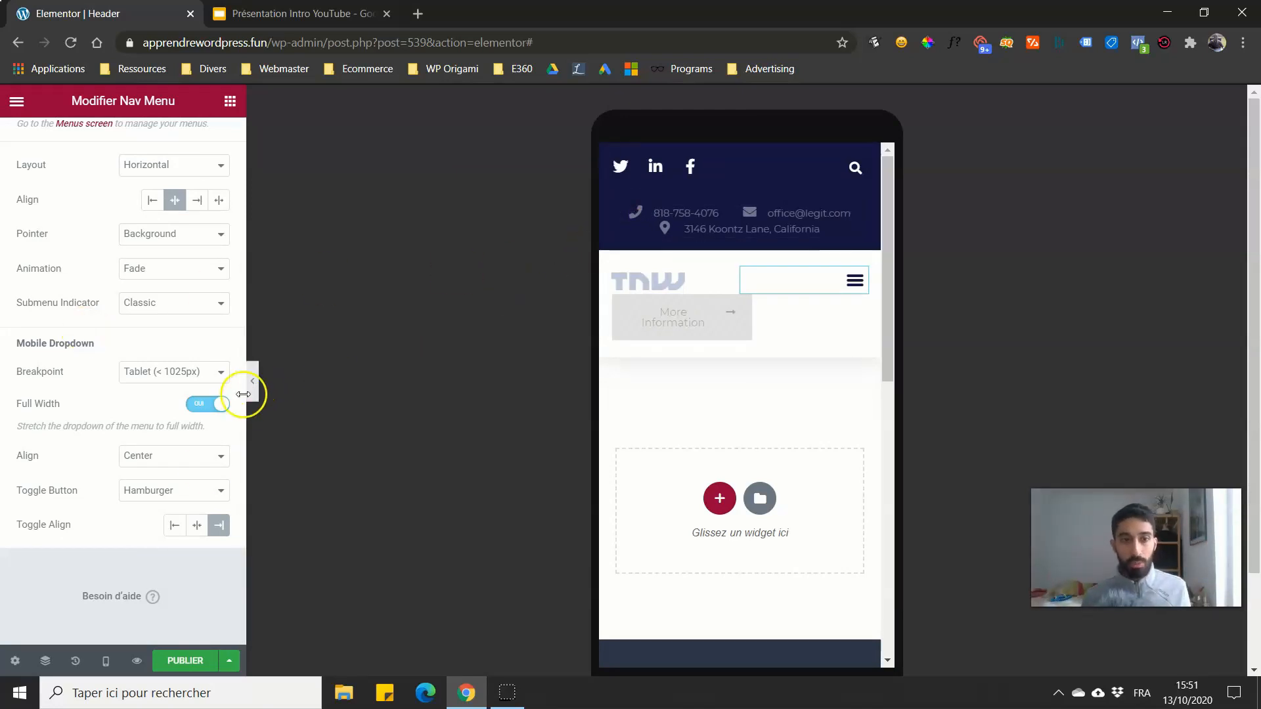
click(107, 665)
click(90, 560)
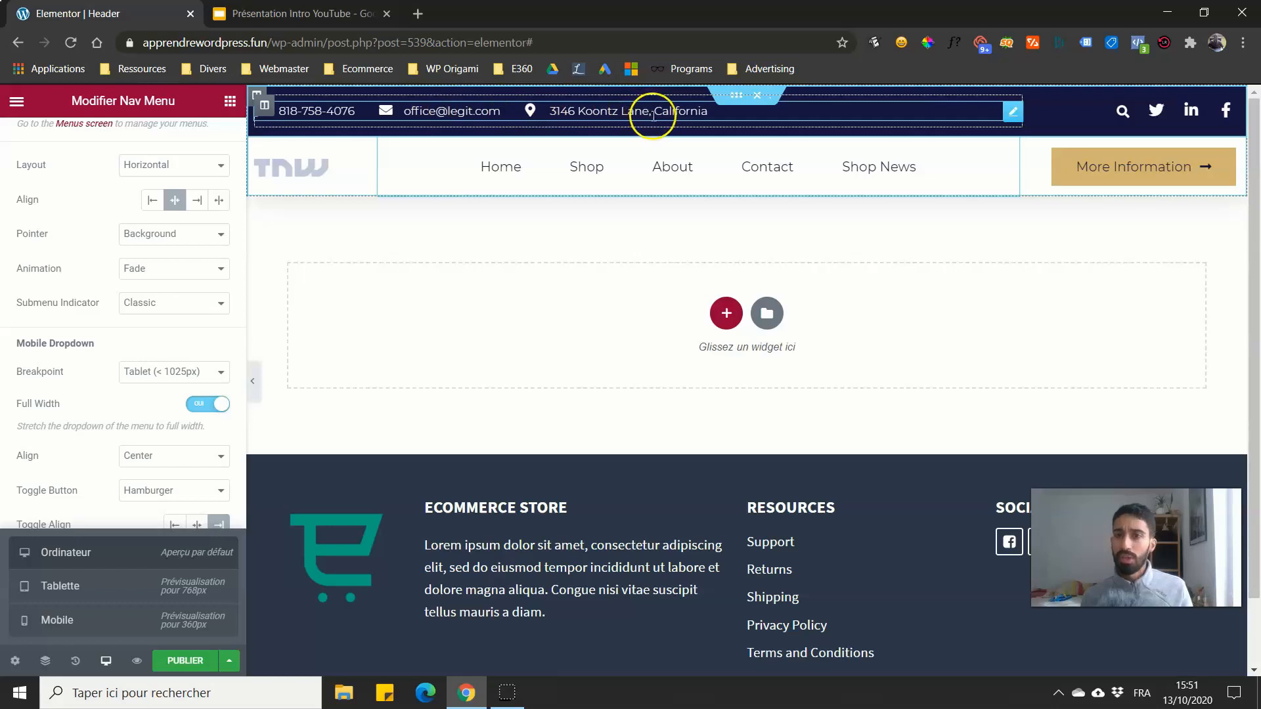
click(105, 629)
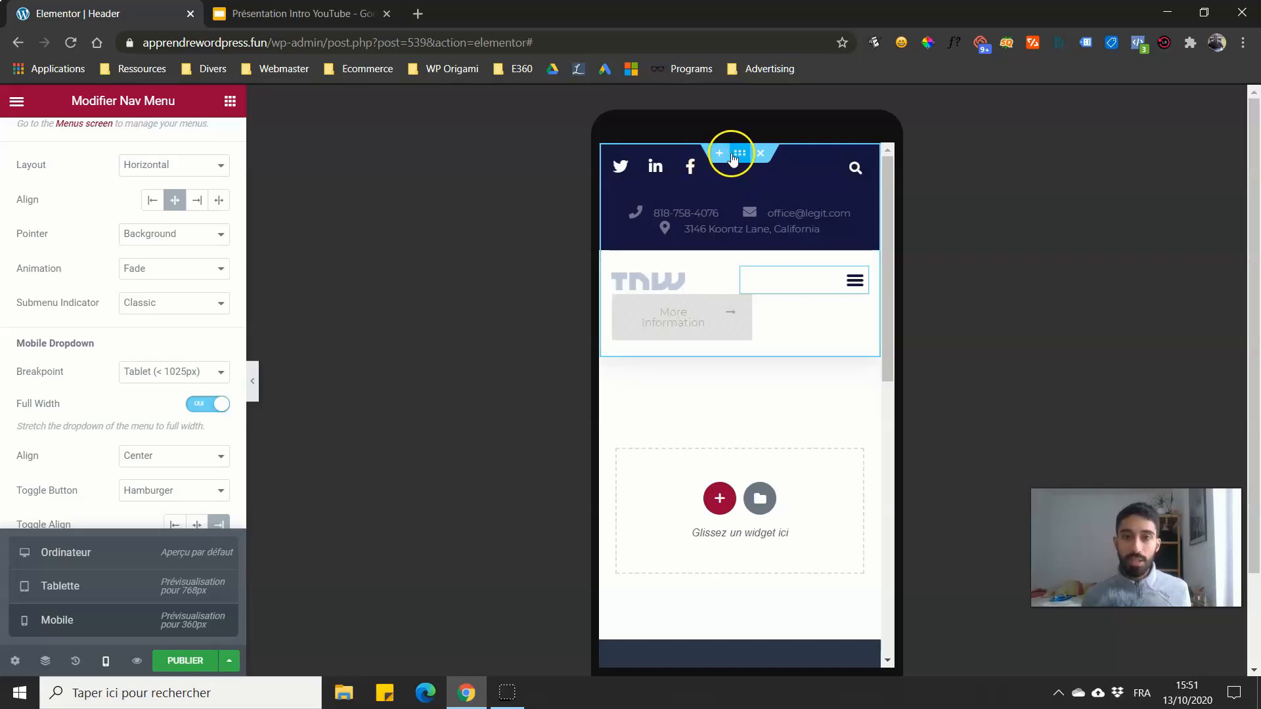
Step: Inspect the header section and the top bar's inner section and columns using the Navigator
click(735, 155)
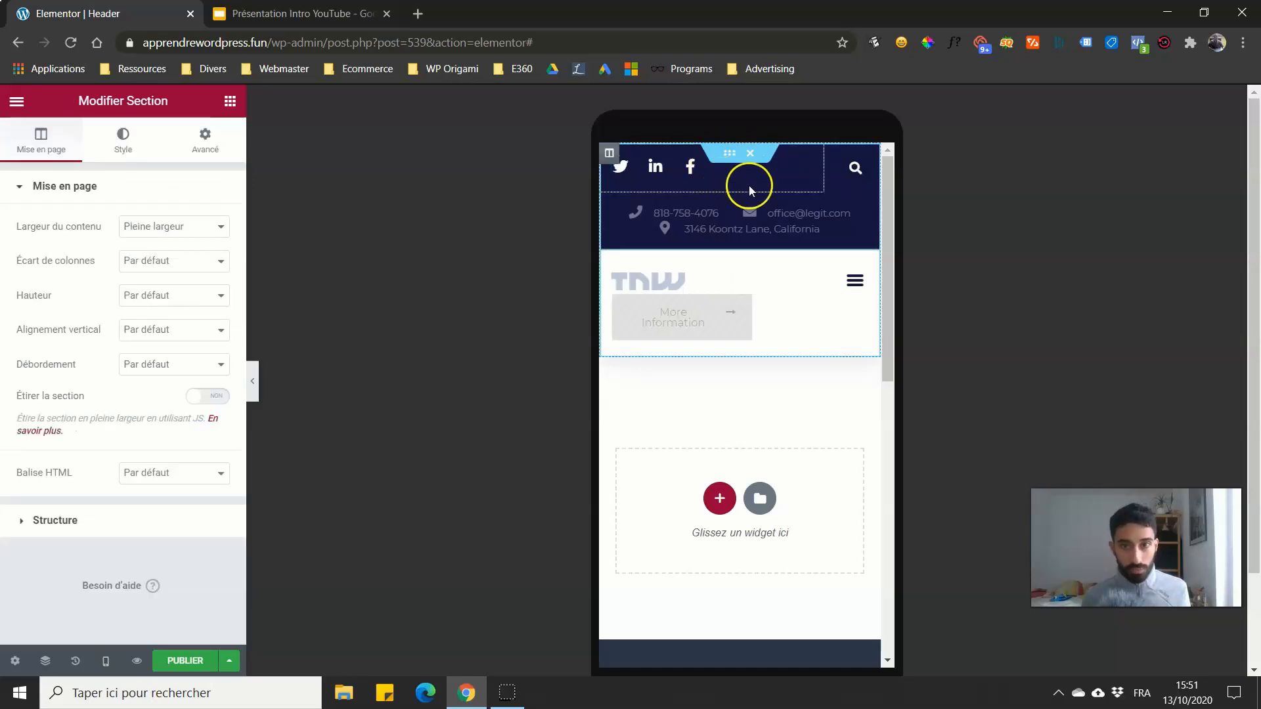
click(610, 153)
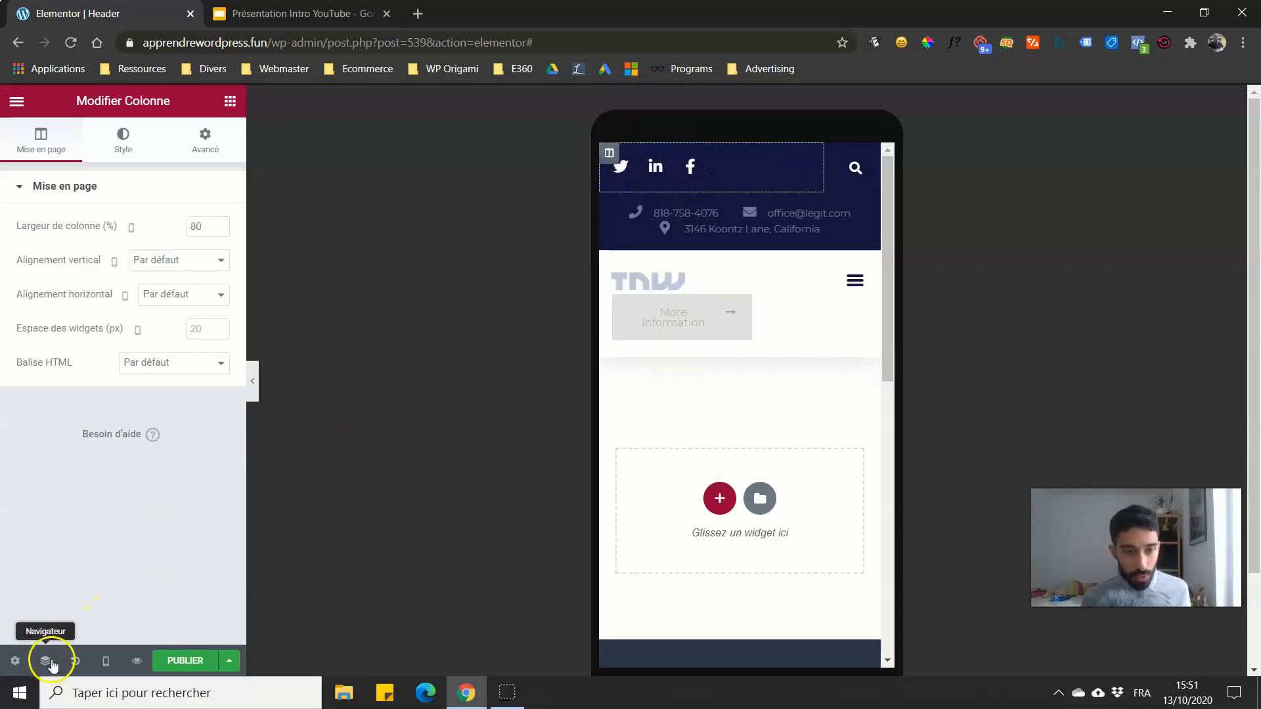
click(45, 661)
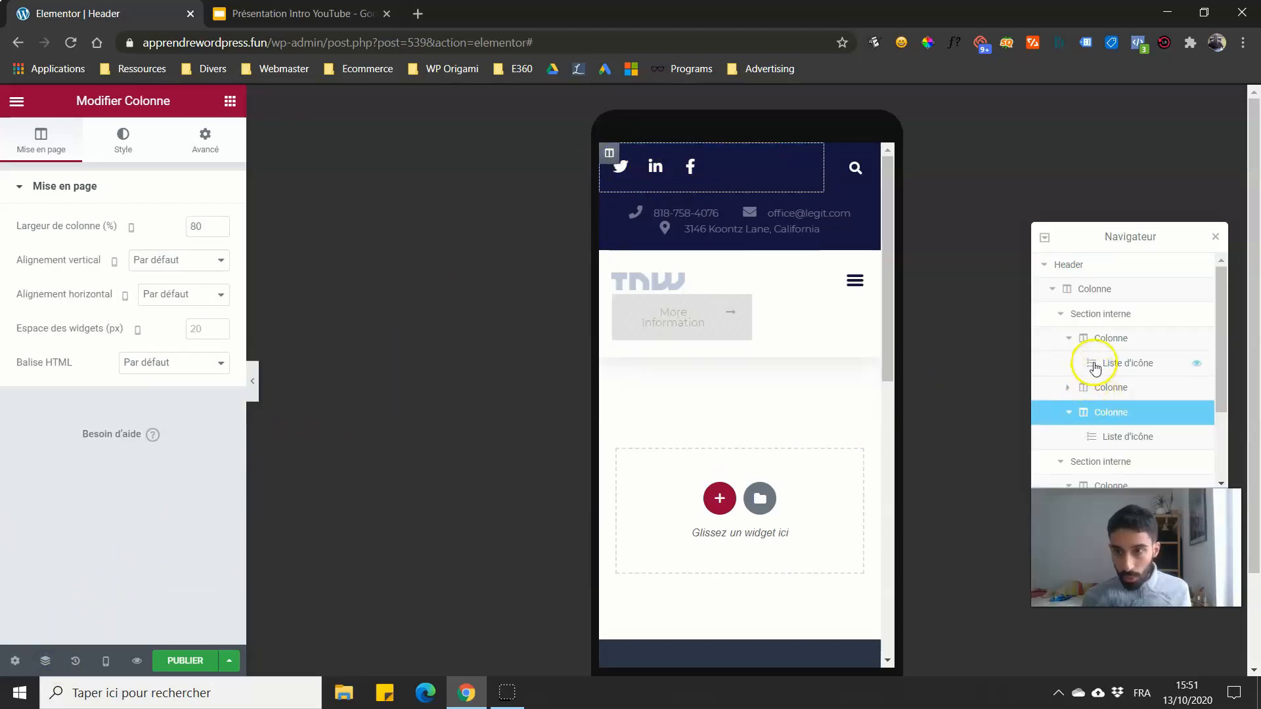
click(1100, 316)
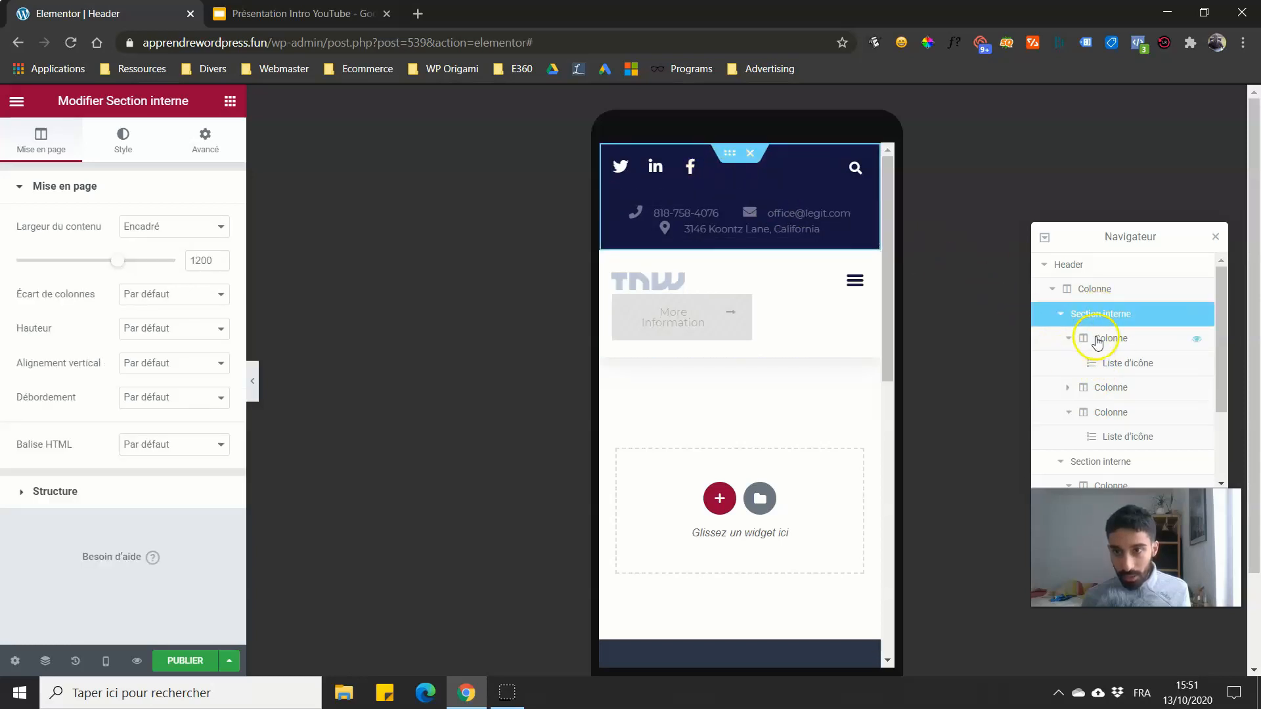
click(1096, 340)
click(1107, 388)
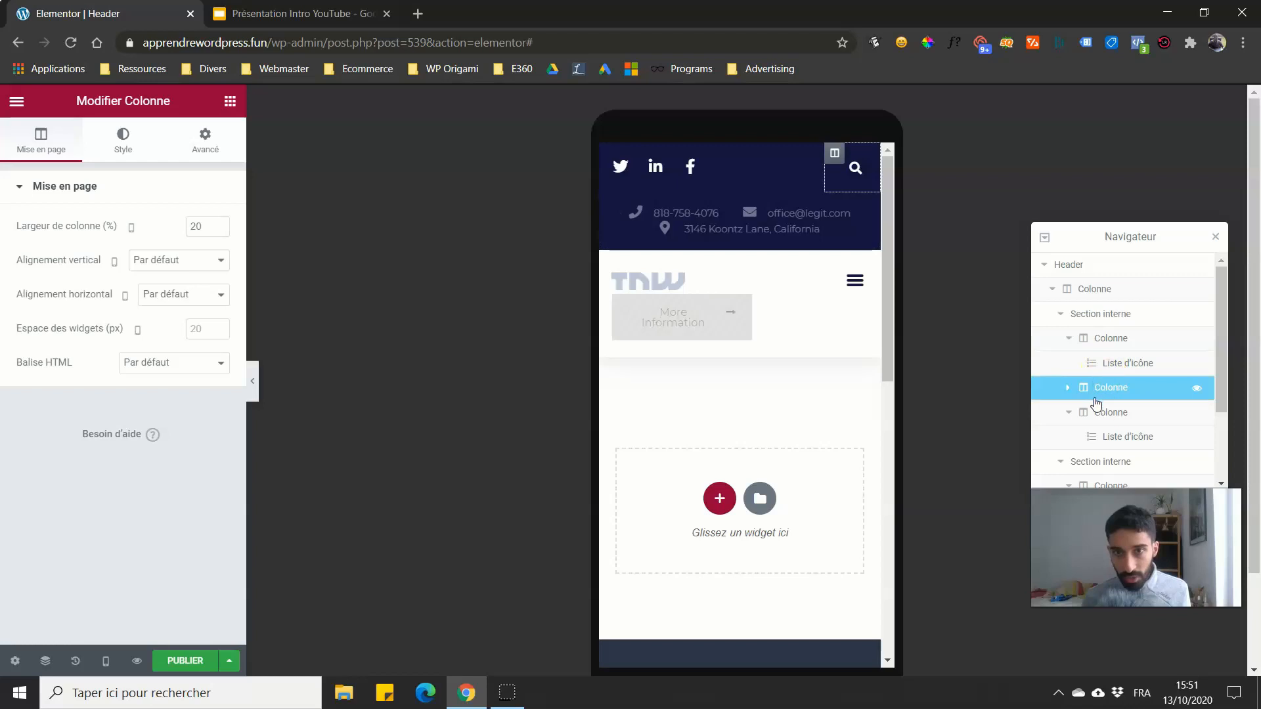
click(1096, 414)
click(1107, 389)
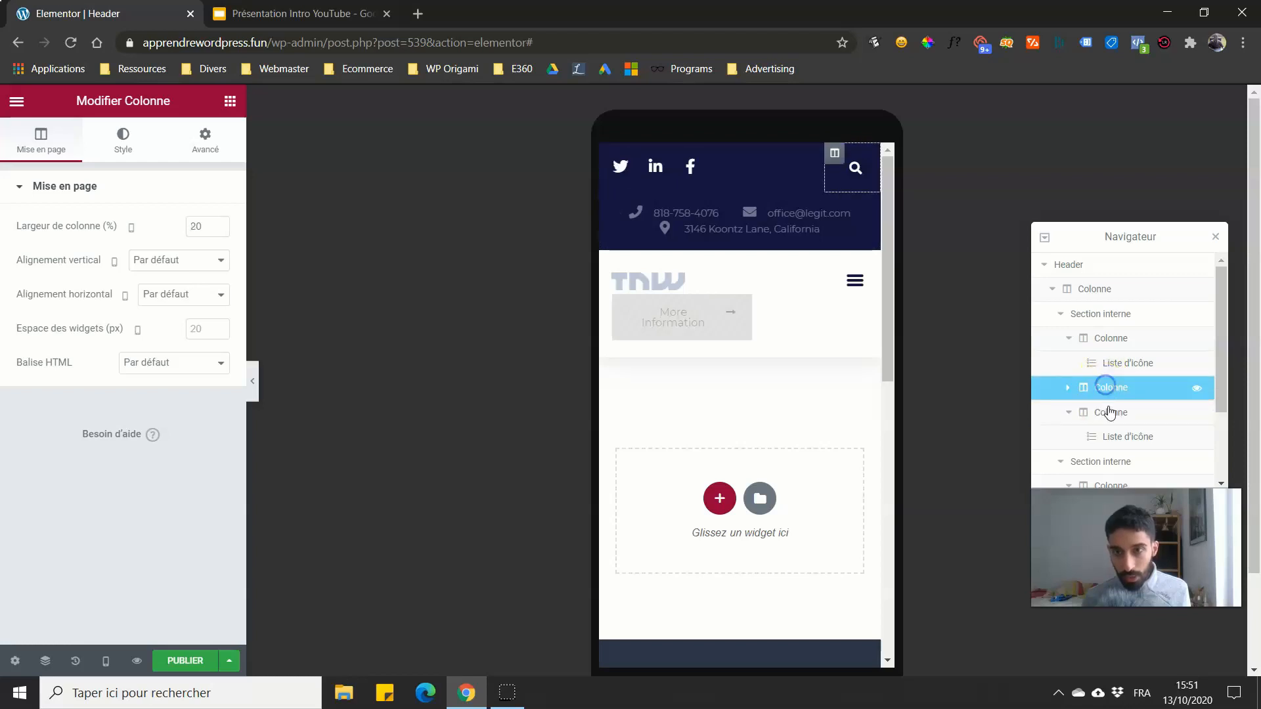
Step: Hide the top bar's social icons column on mobile through its responsive visibility settings
click(1108, 412)
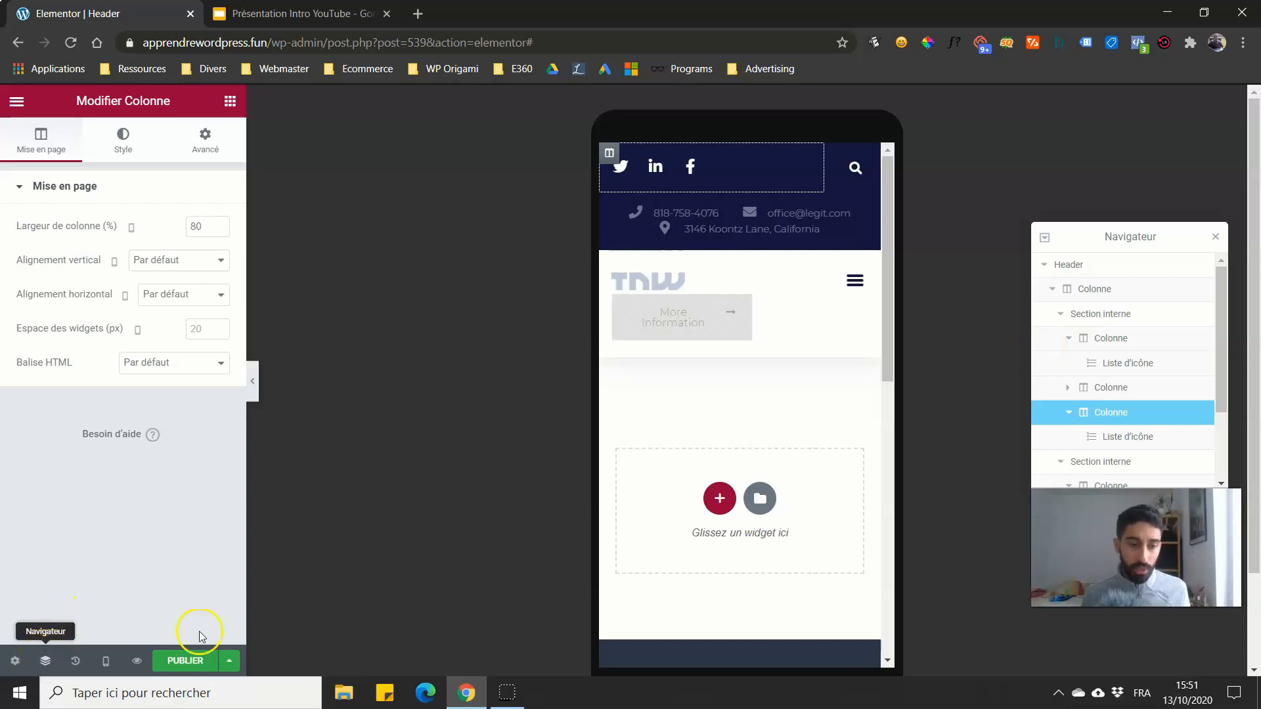
scroll(1105, 327, down, 2)
scroll(1104, 273, up, 2)
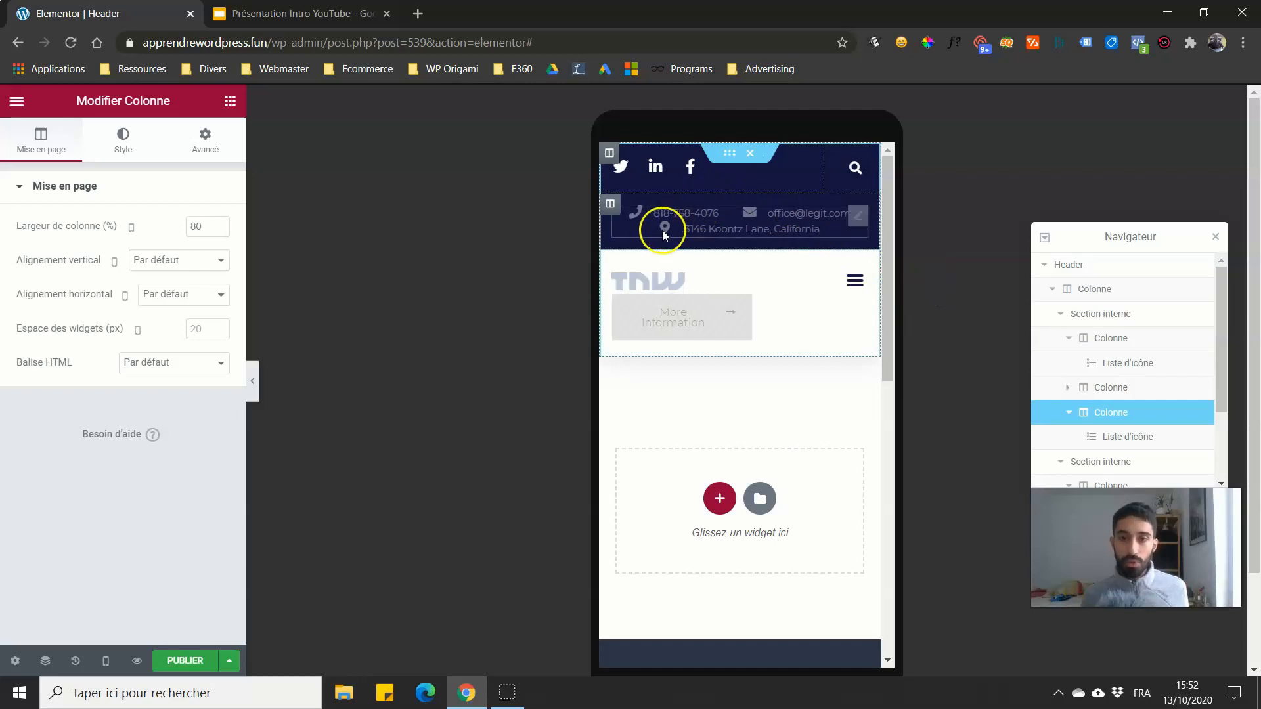
click(190, 142)
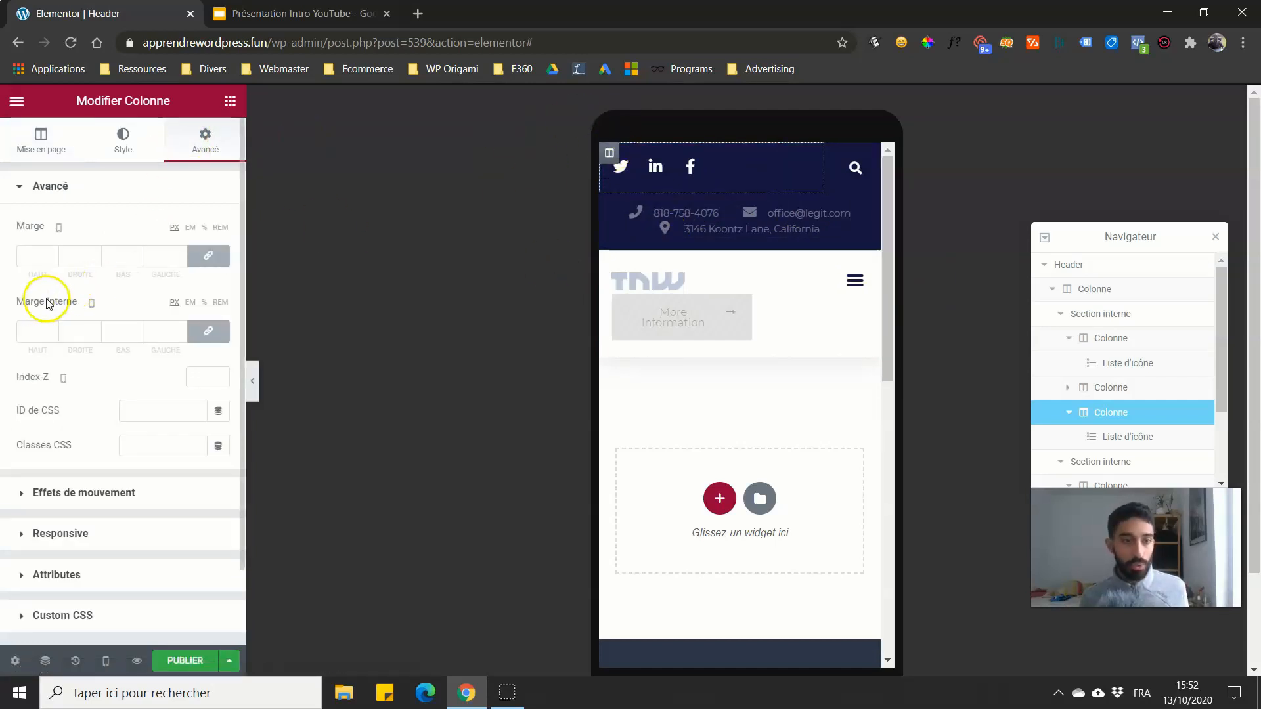
scroll(179, 248, down, 2)
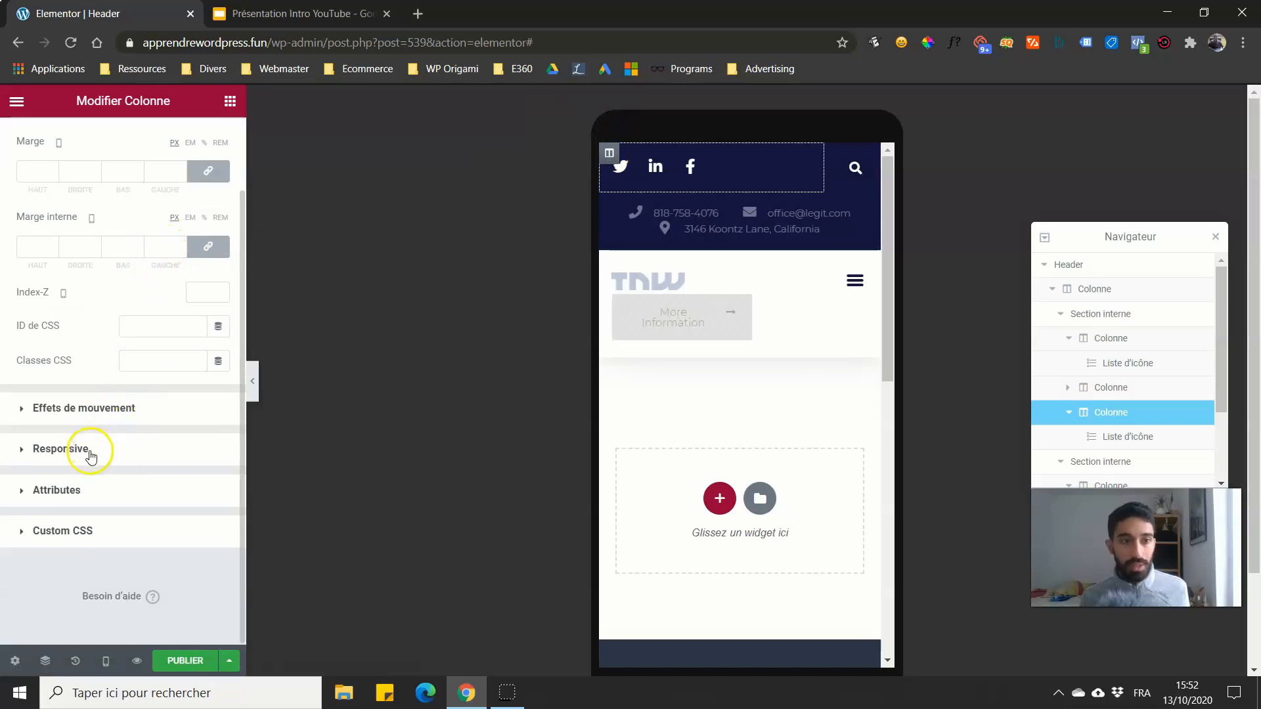
click(91, 454)
click(210, 415)
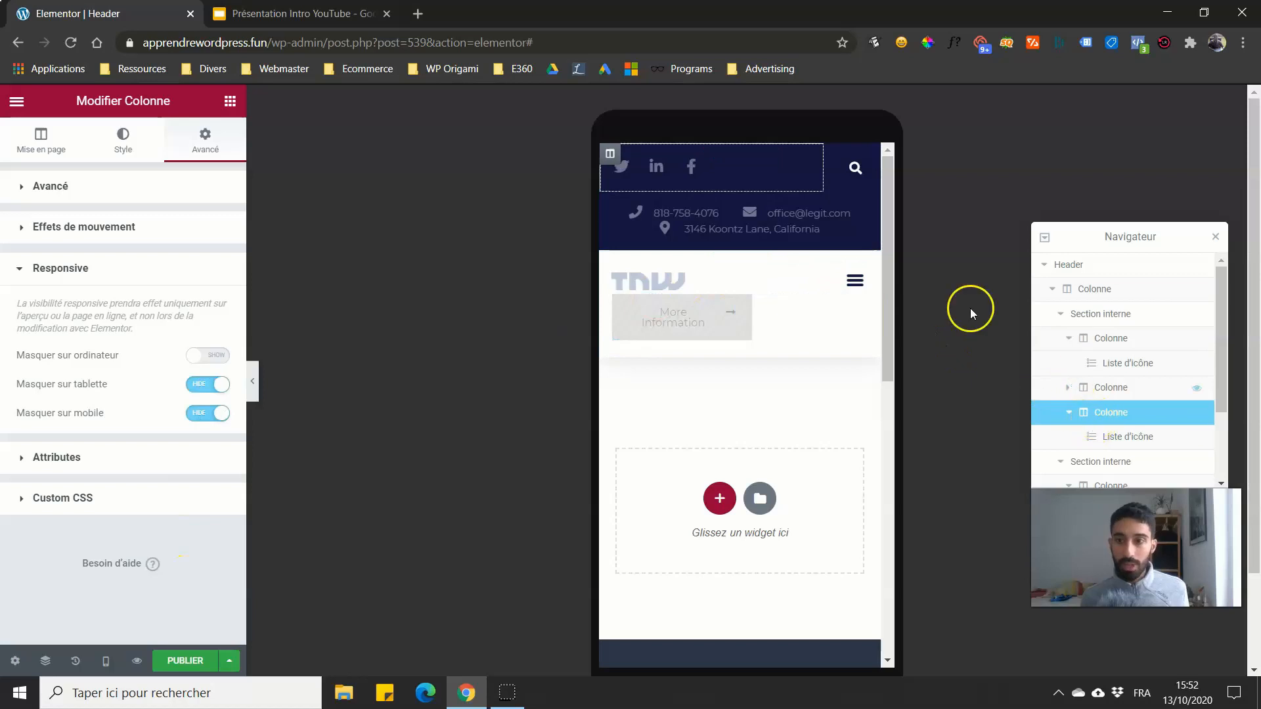
Step: Hide the top bar's search icon column on mobile through its responsive visibility settings
click(833, 158)
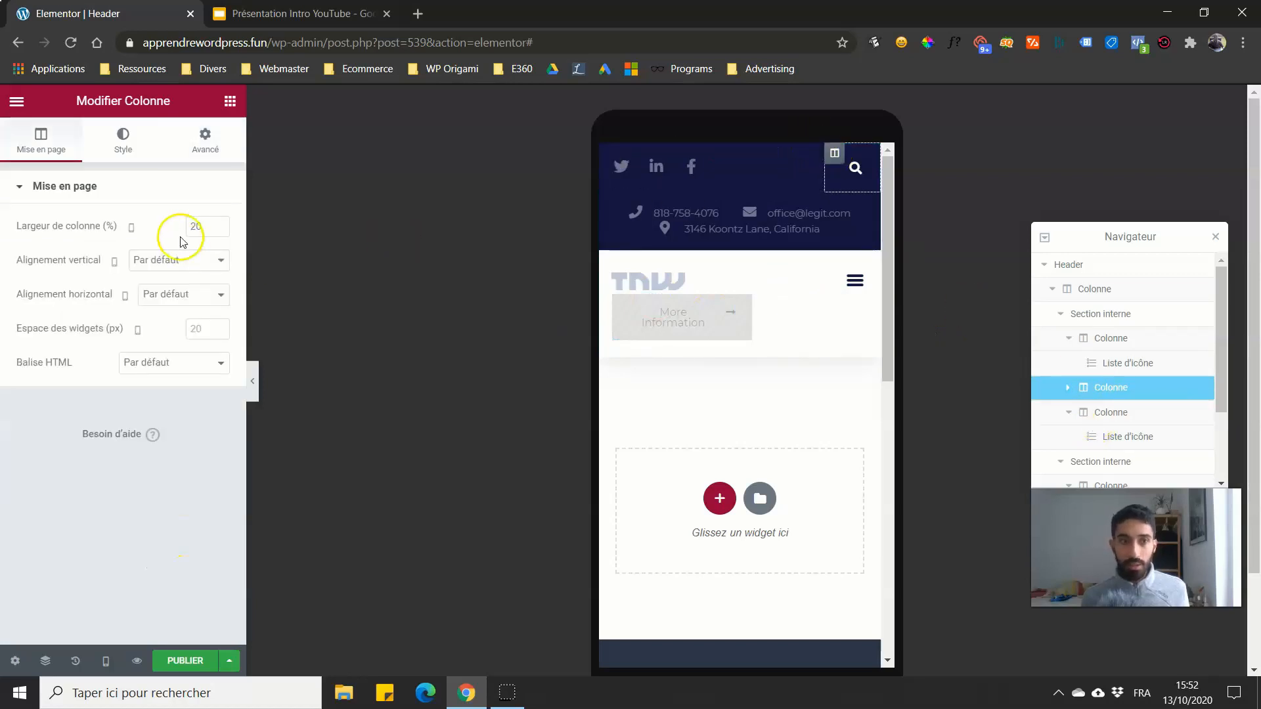
click(190, 154)
scroll(131, 394, down, 1)
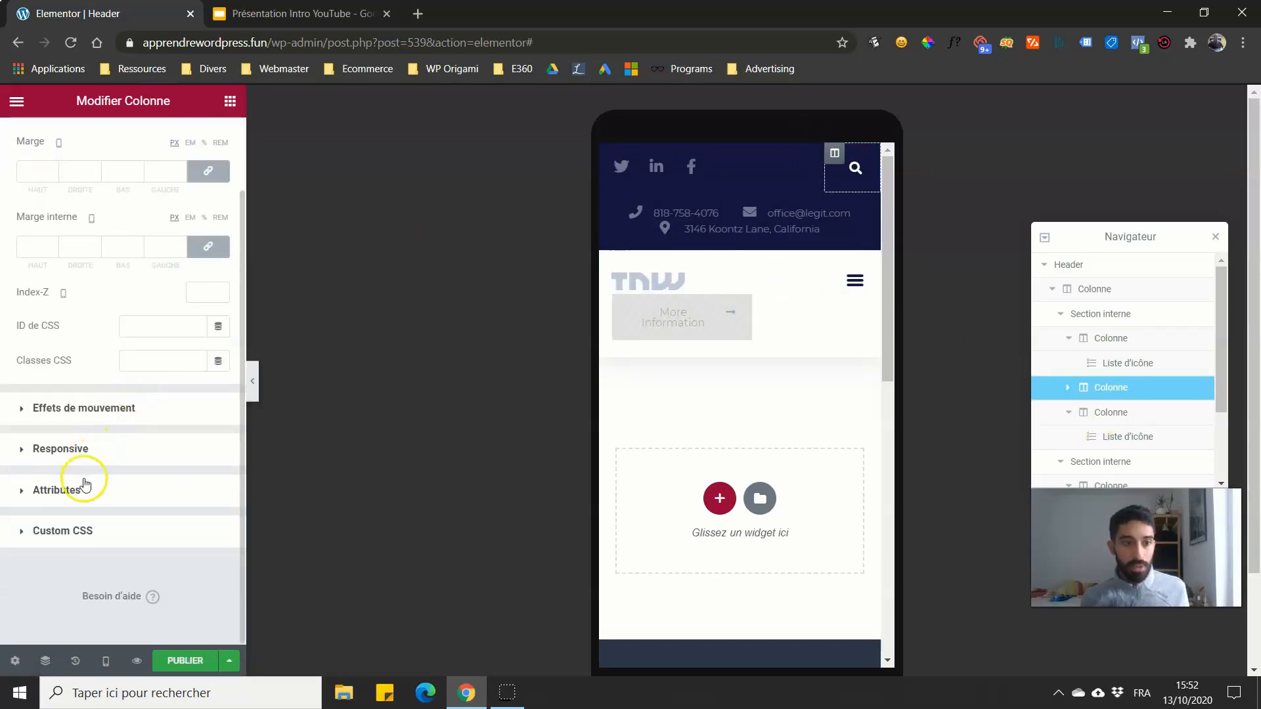
click(92, 453)
click(209, 414)
Step: Preview the header at mobile and desktop sizes without the editing panel, and close the Navigator
click(252, 381)
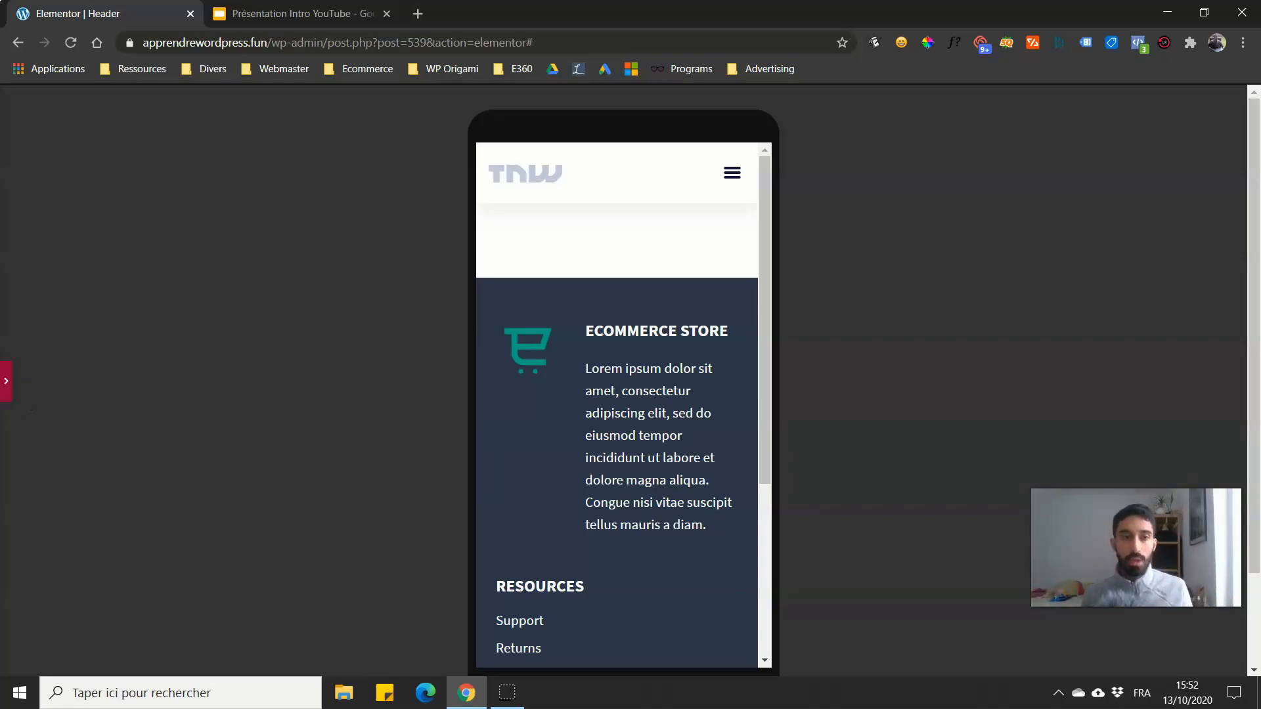
click(6, 381)
click(105, 661)
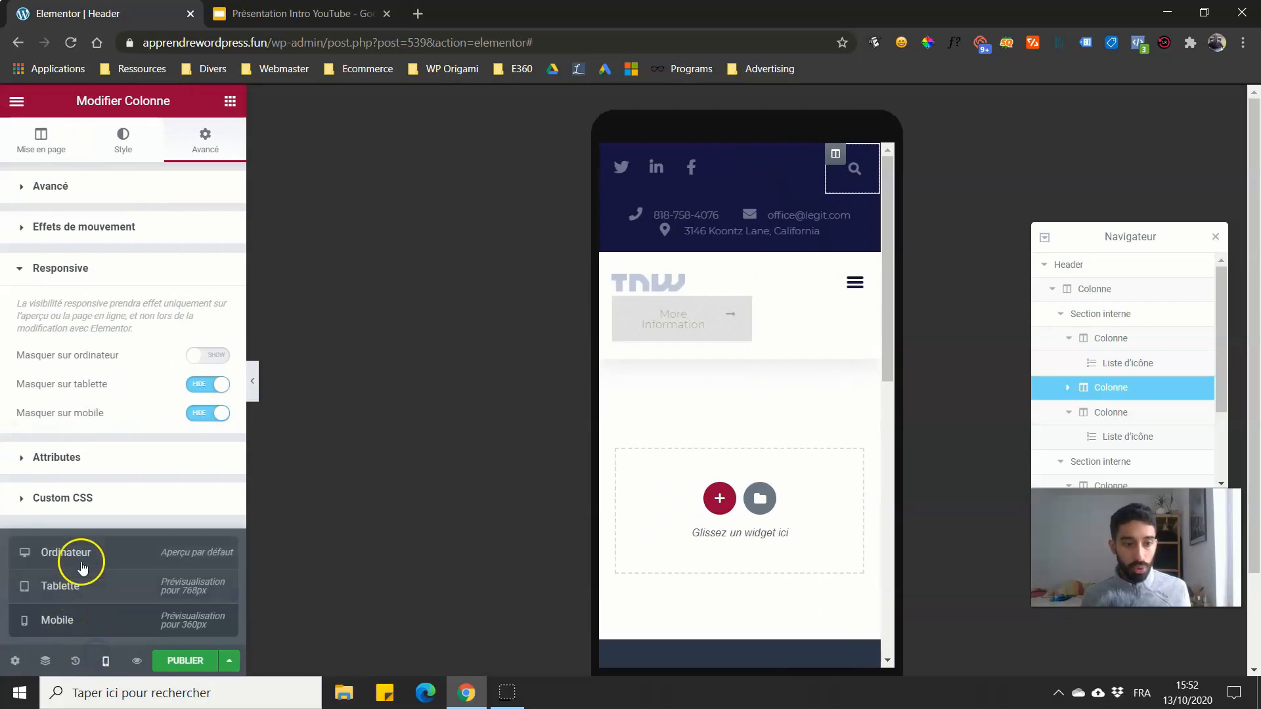
click(84, 557)
click(251, 379)
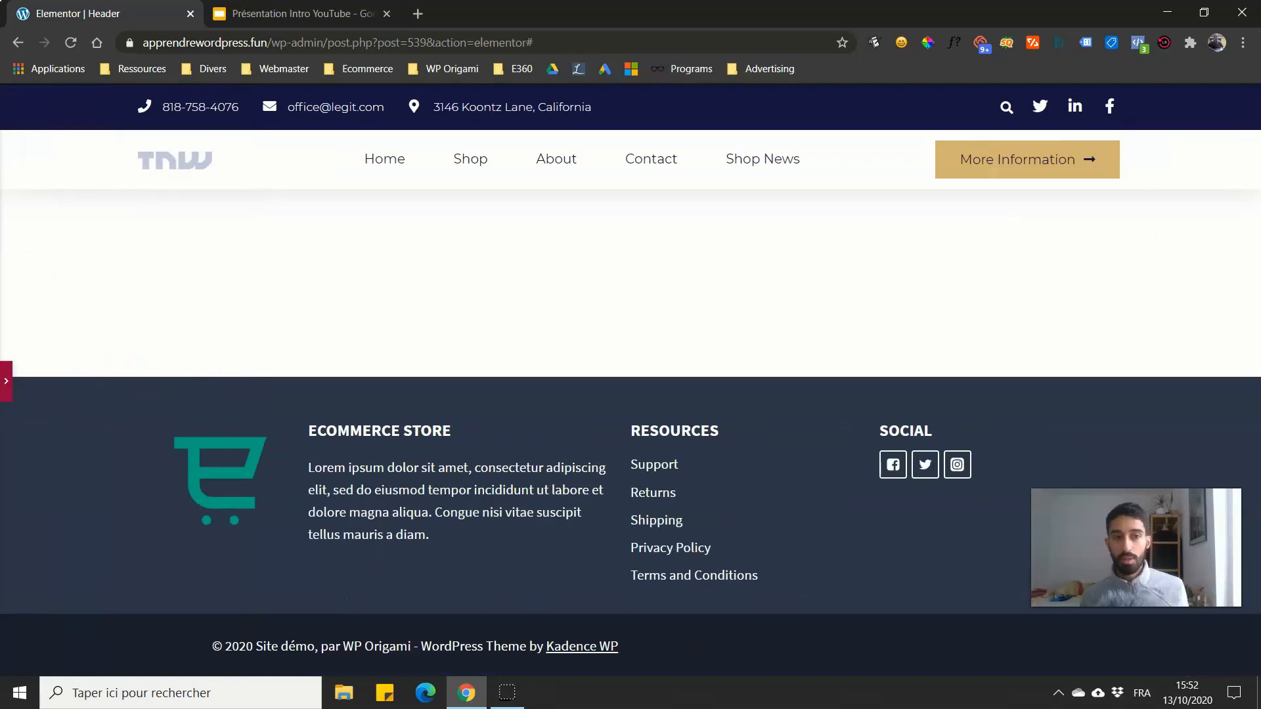
click(6, 384)
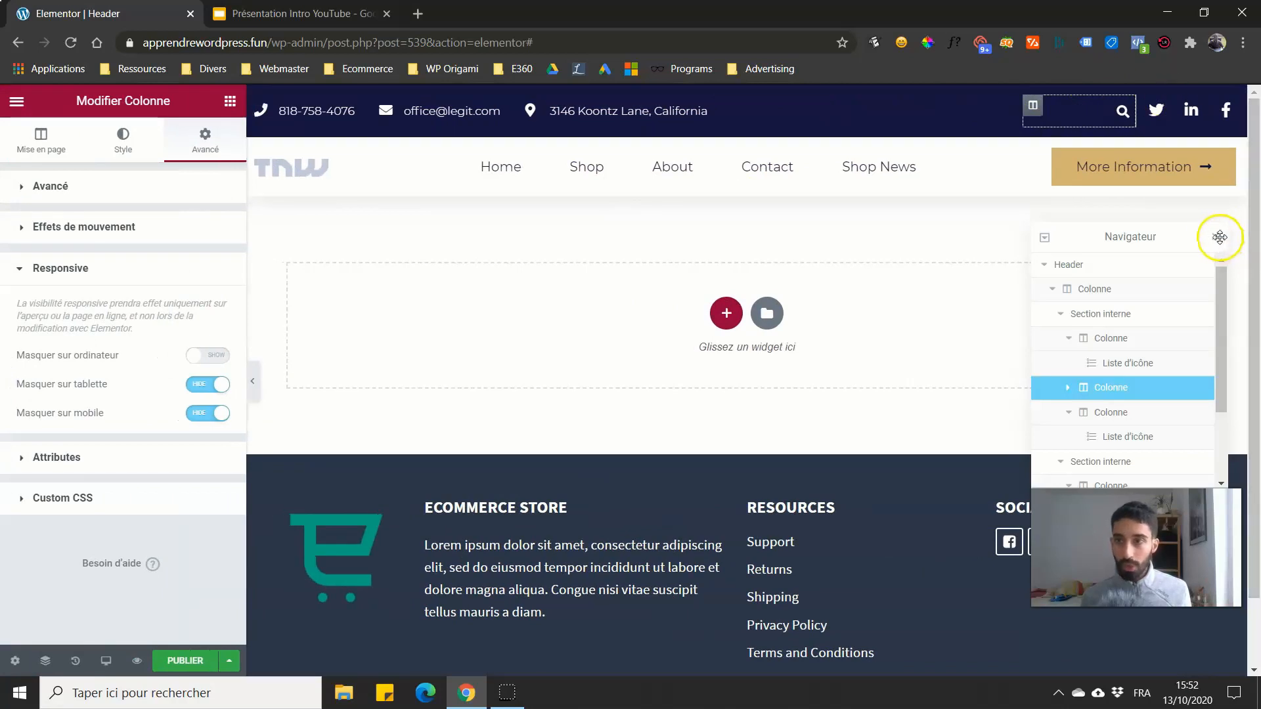
click(1219, 237)
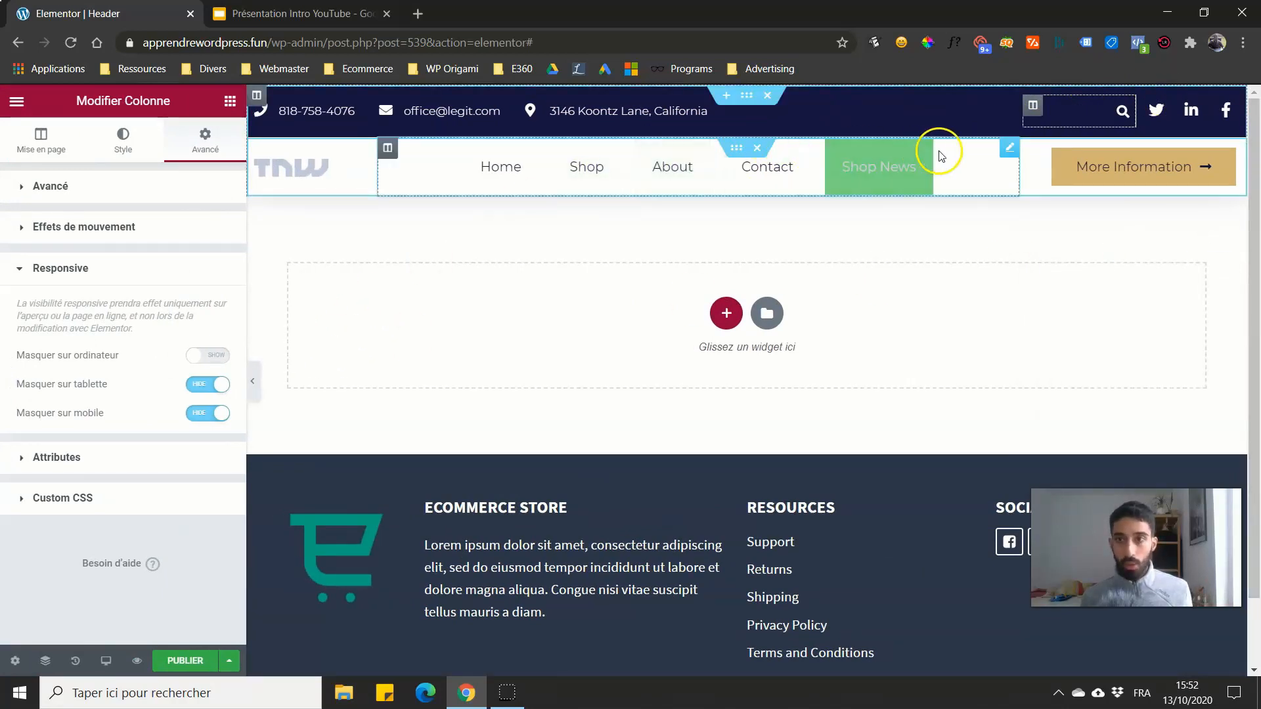
Step: Open the navigation menu widget's settings and look over its layout and mobile dropdown options
click(1009, 150)
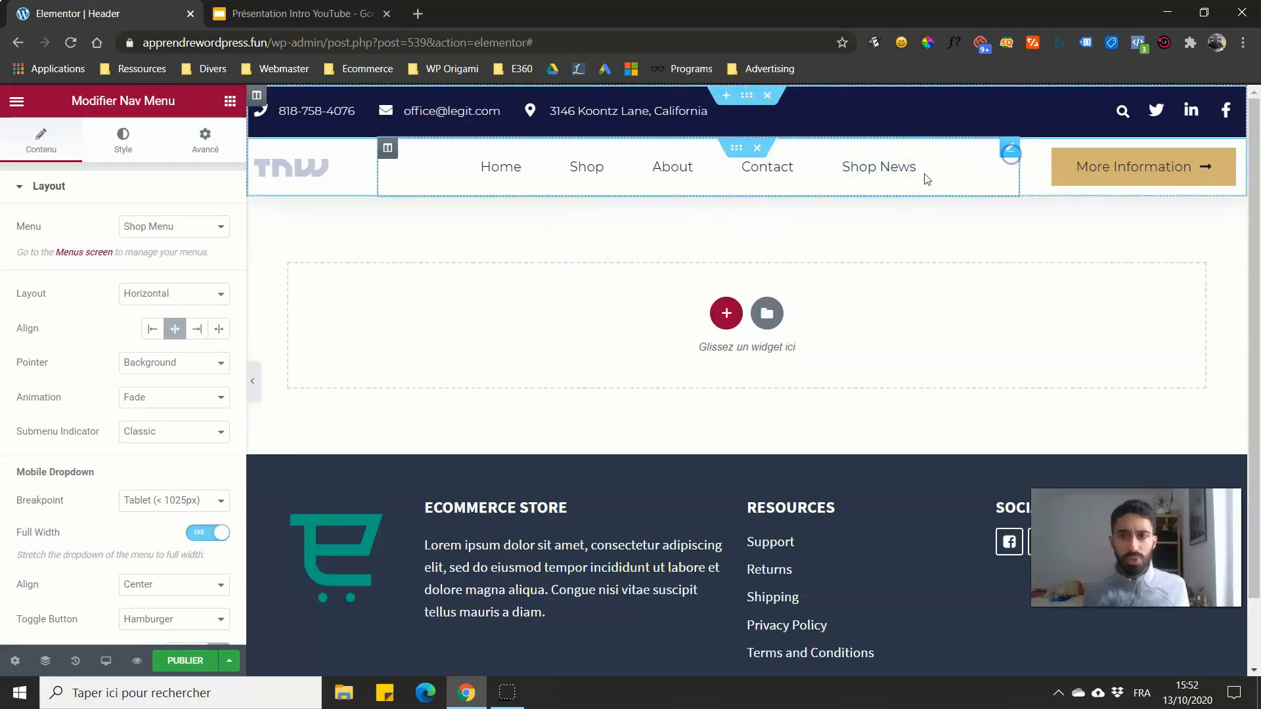
scroll(39, 263, down, 3)
scroll(50, 263, up, 3)
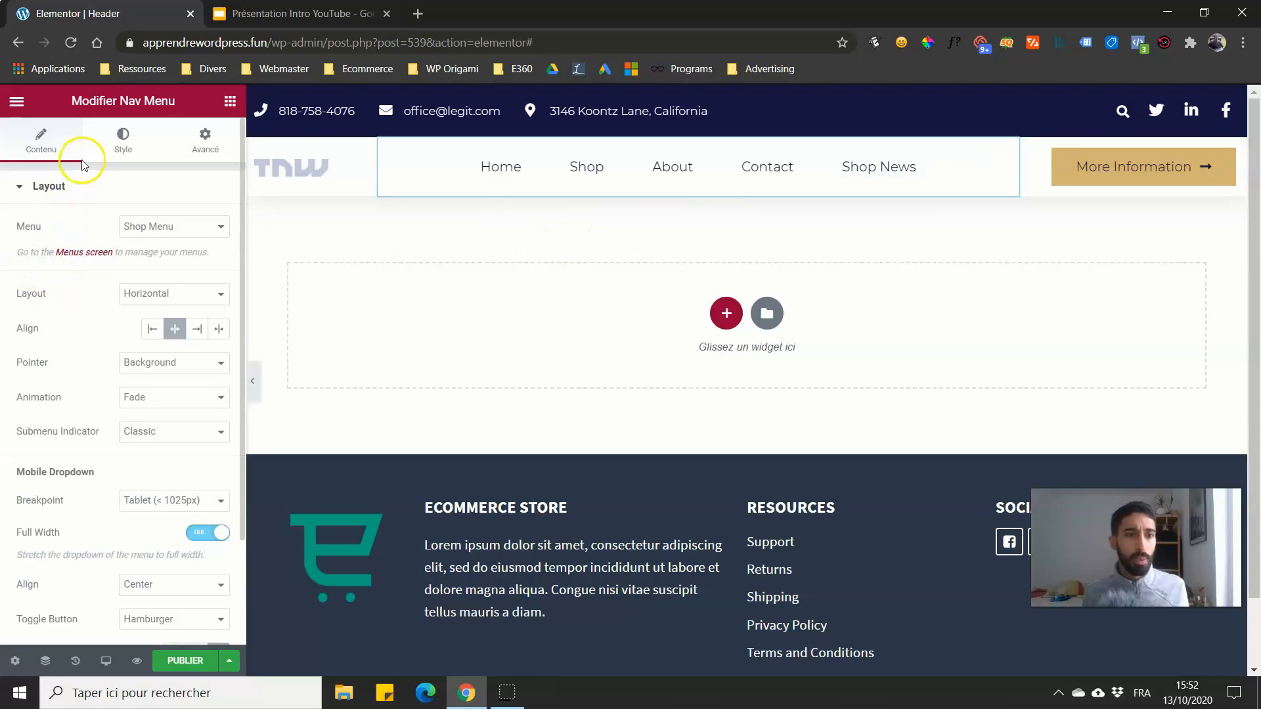
Step: Look over the navigation menu widget's style options for the main menu and its advanced margin and spacing settings
click(108, 158)
scroll(62, 302, down, 2)
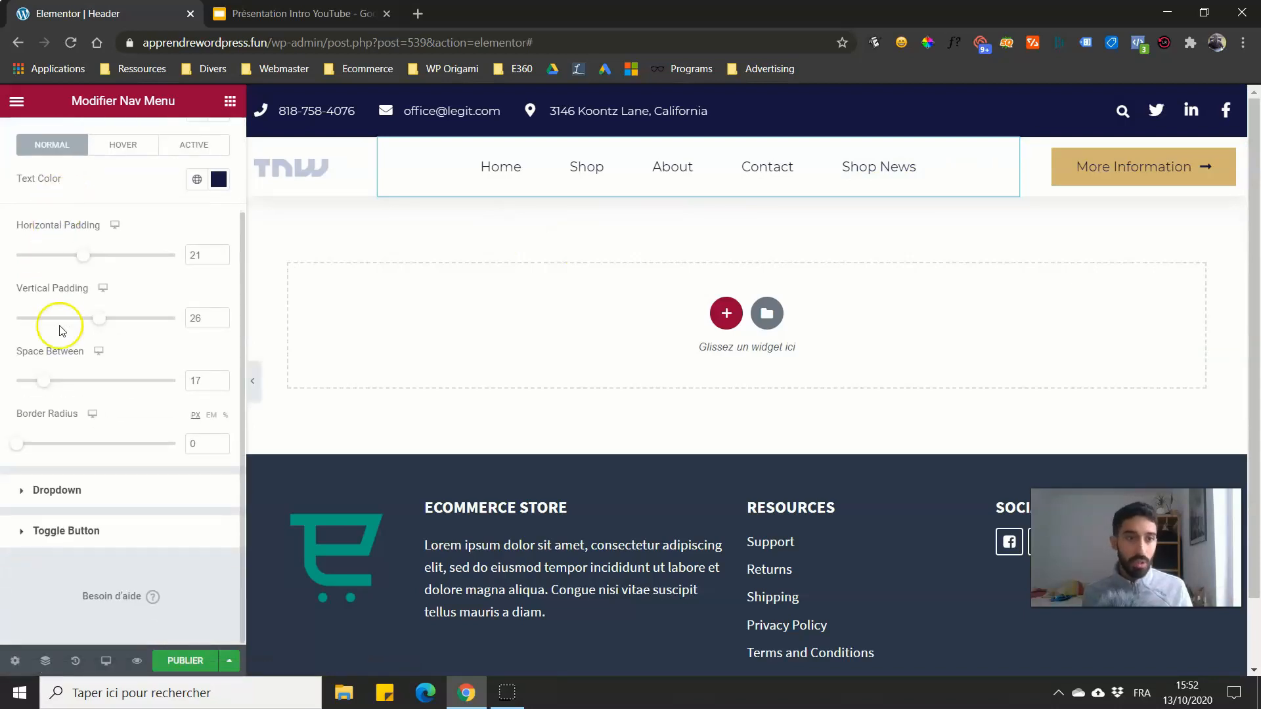
scroll(33, 342, up, 2)
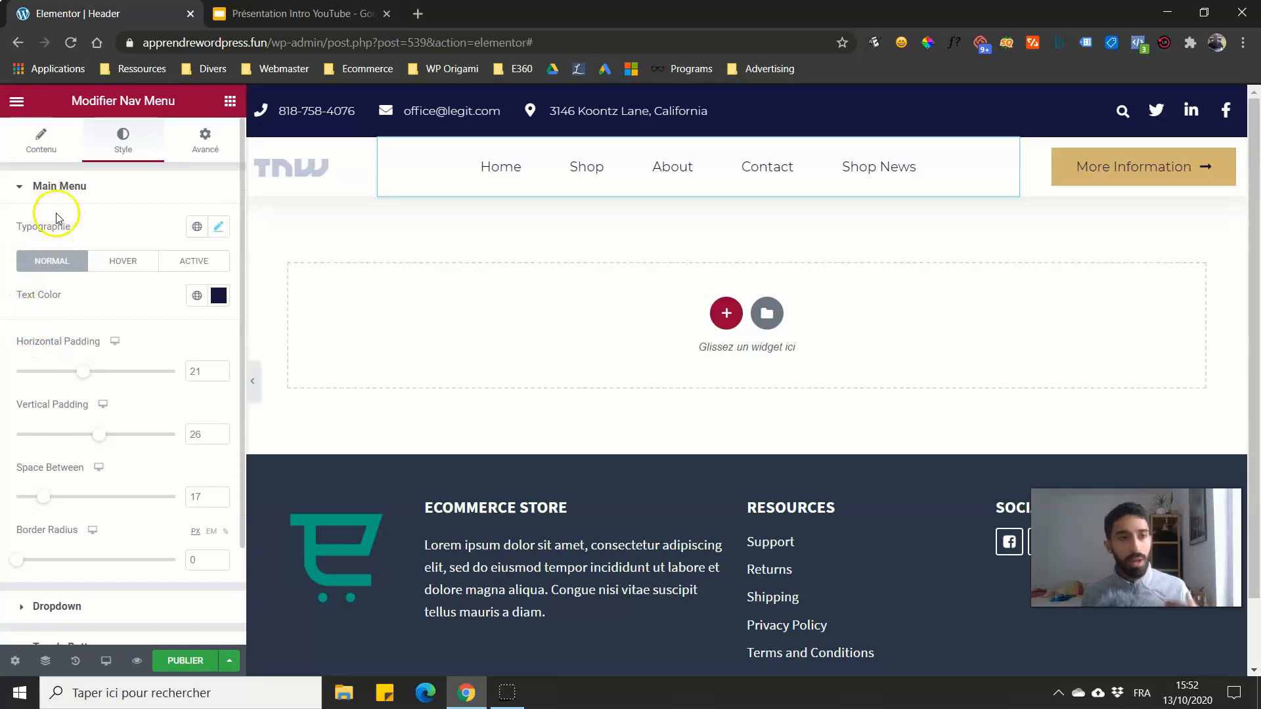
click(191, 149)
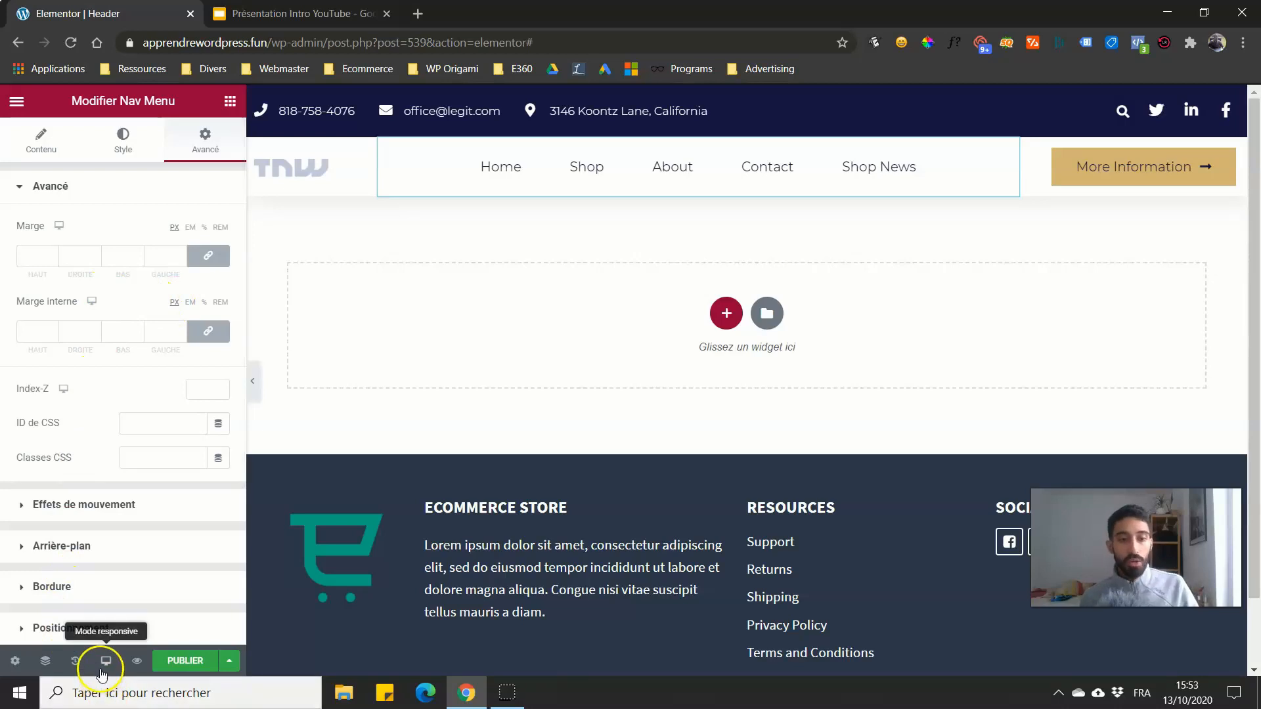
Step: Publish the header template with a display condition that includes the Entire Site
click(176, 661)
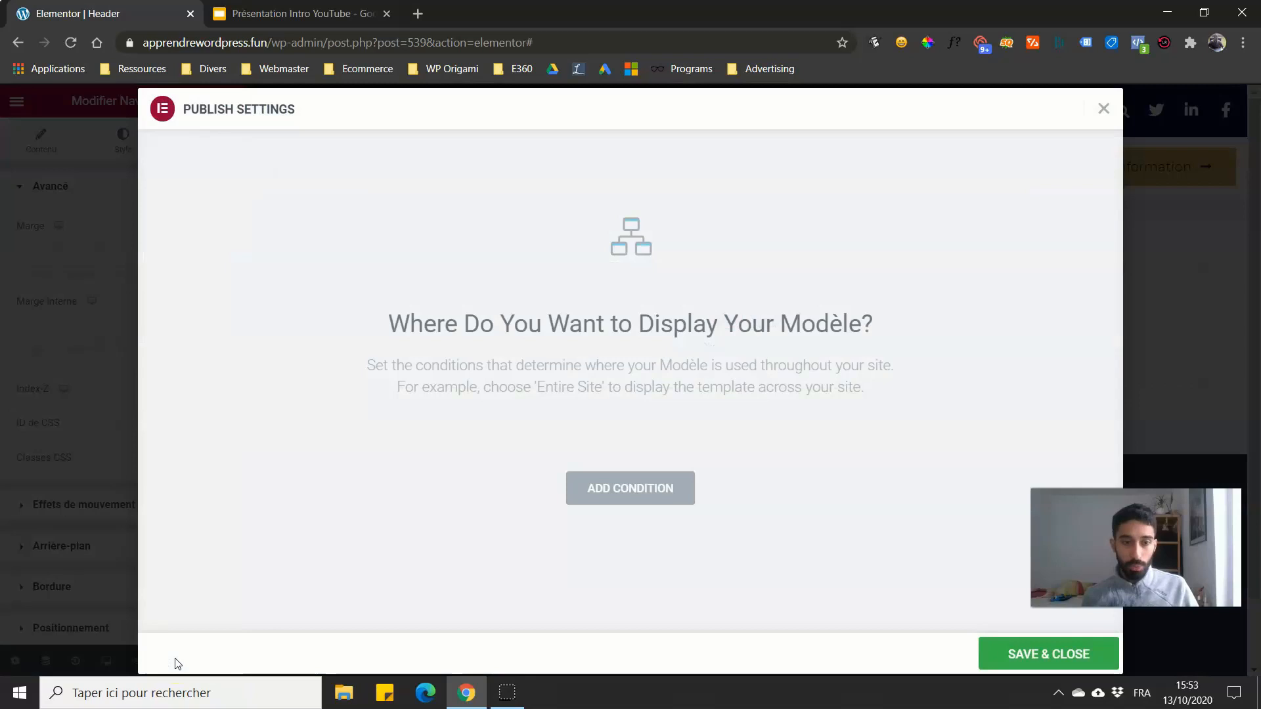
click(632, 486)
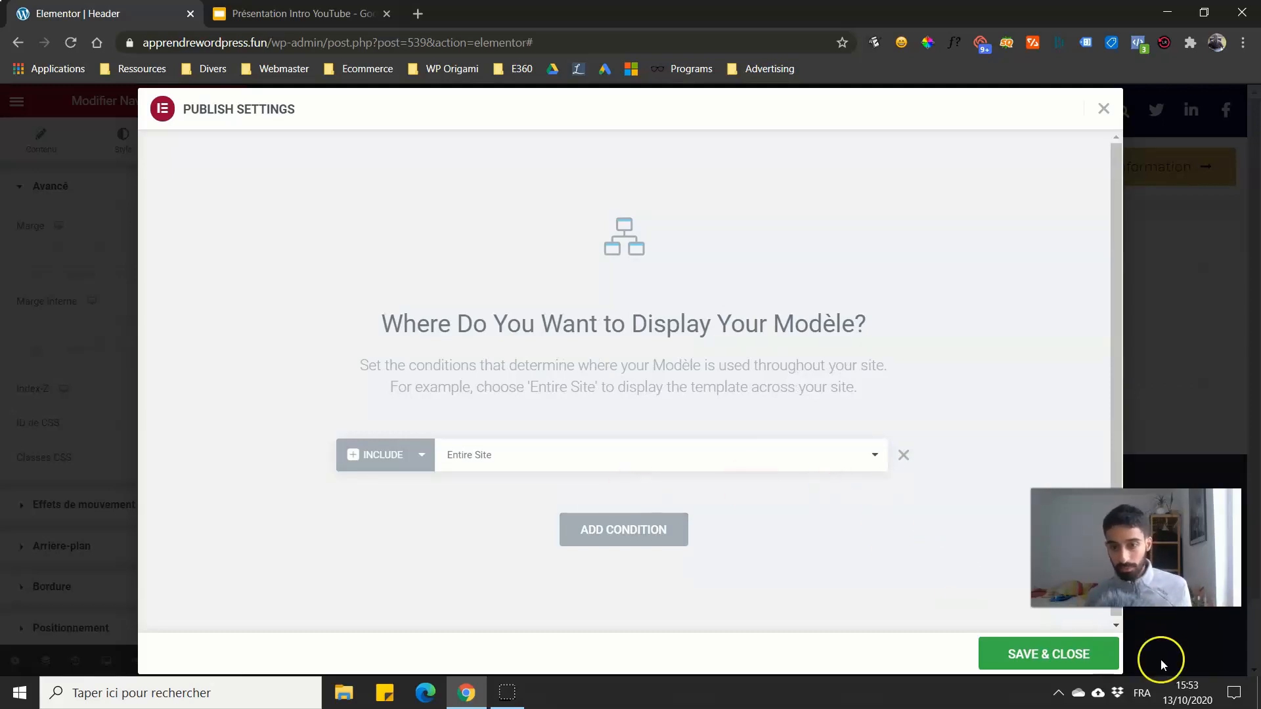
click(1097, 656)
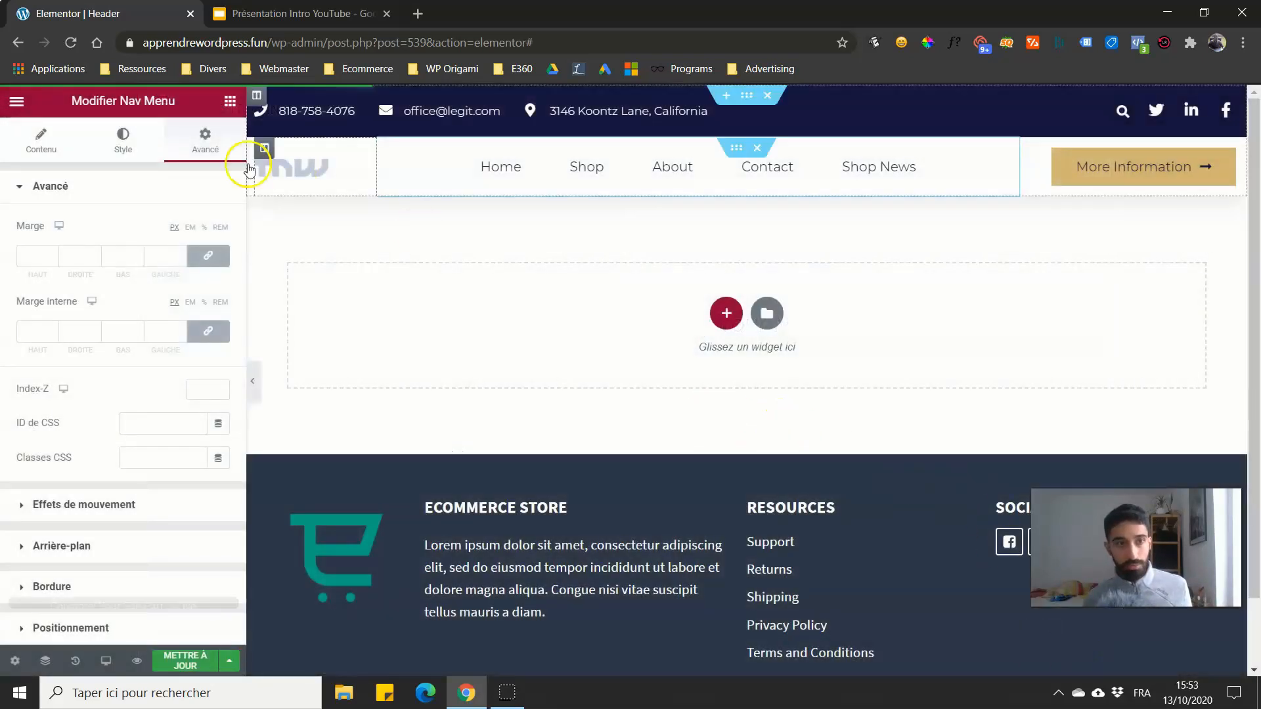
Step: Leave the Elementor editor for the WordPress dashboard and open the live site's home page
click(17, 103)
click(119, 389)
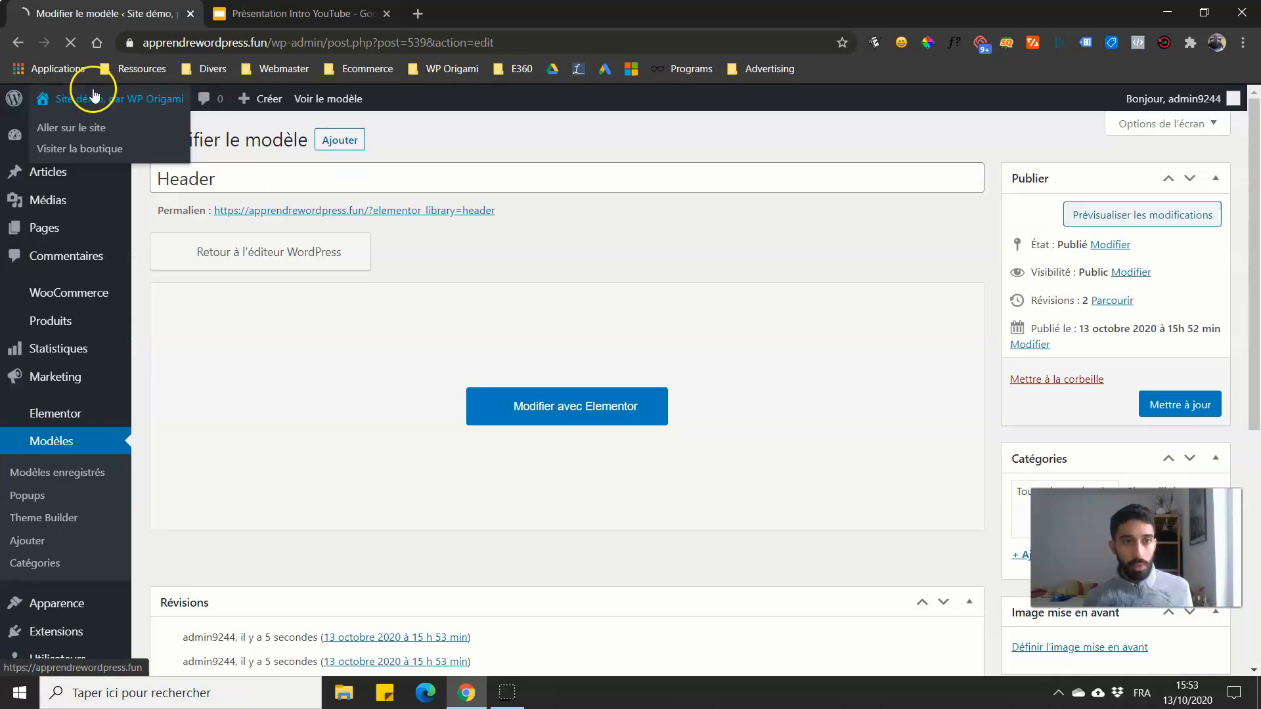
click(89, 99)
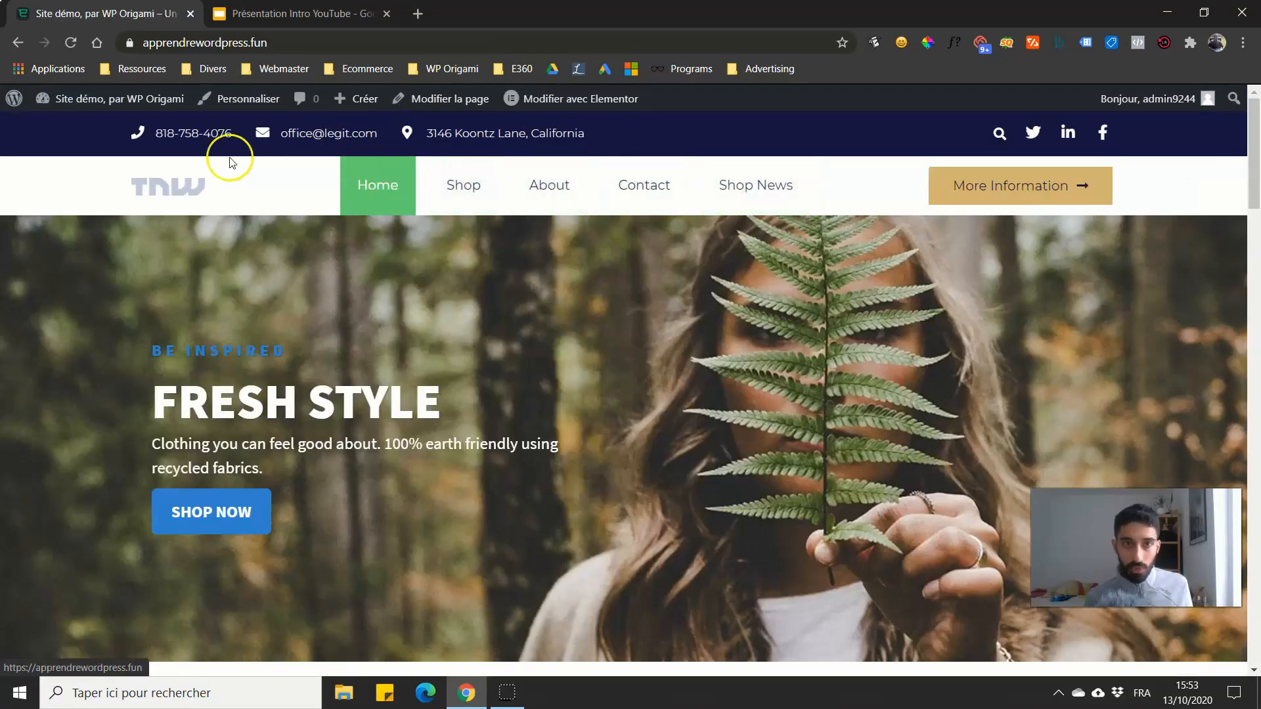
Step: Examine how the published header behaves on the live home page while moving through its content
scroll(290, 250, down, 5)
scroll(290, 245, down, 5)
scroll(541, 273, up, 10)
scroll(454, 251, down, 5)
scroll(431, 258, up, 5)
scroll(236, 327, down, 5)
scroll(525, 624, up, 5)
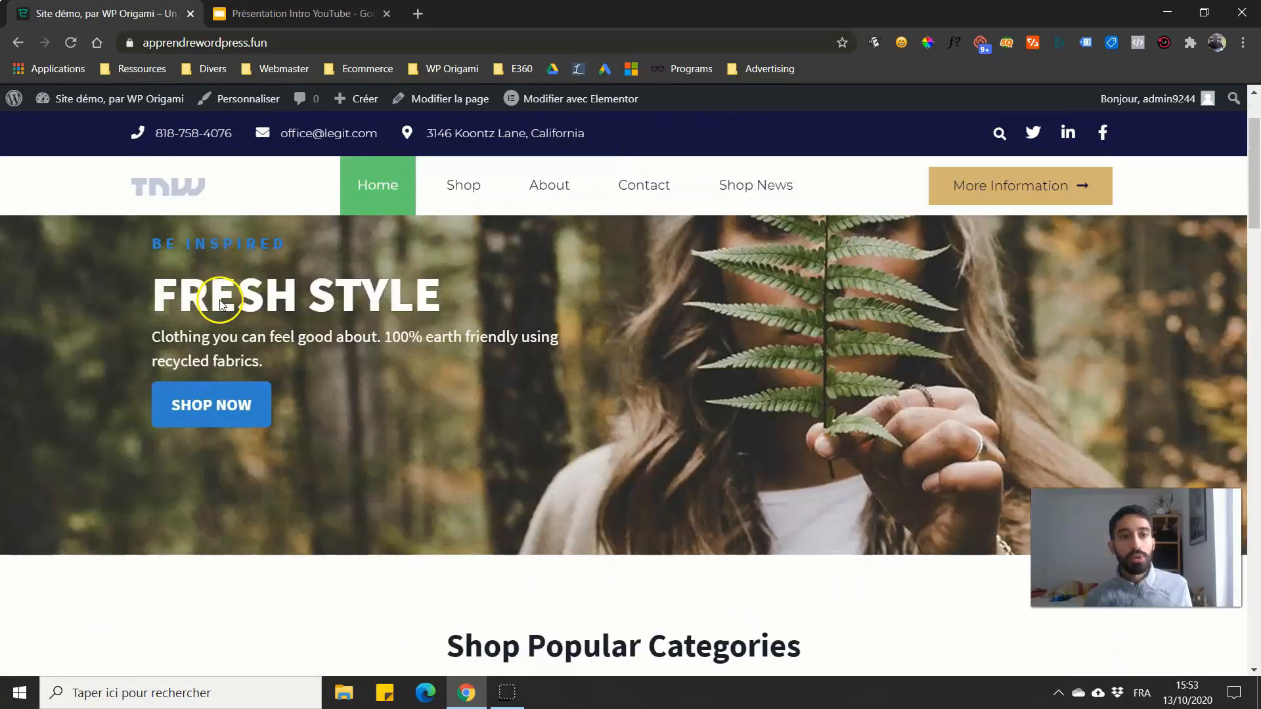
scroll(464, 397, down, 3)
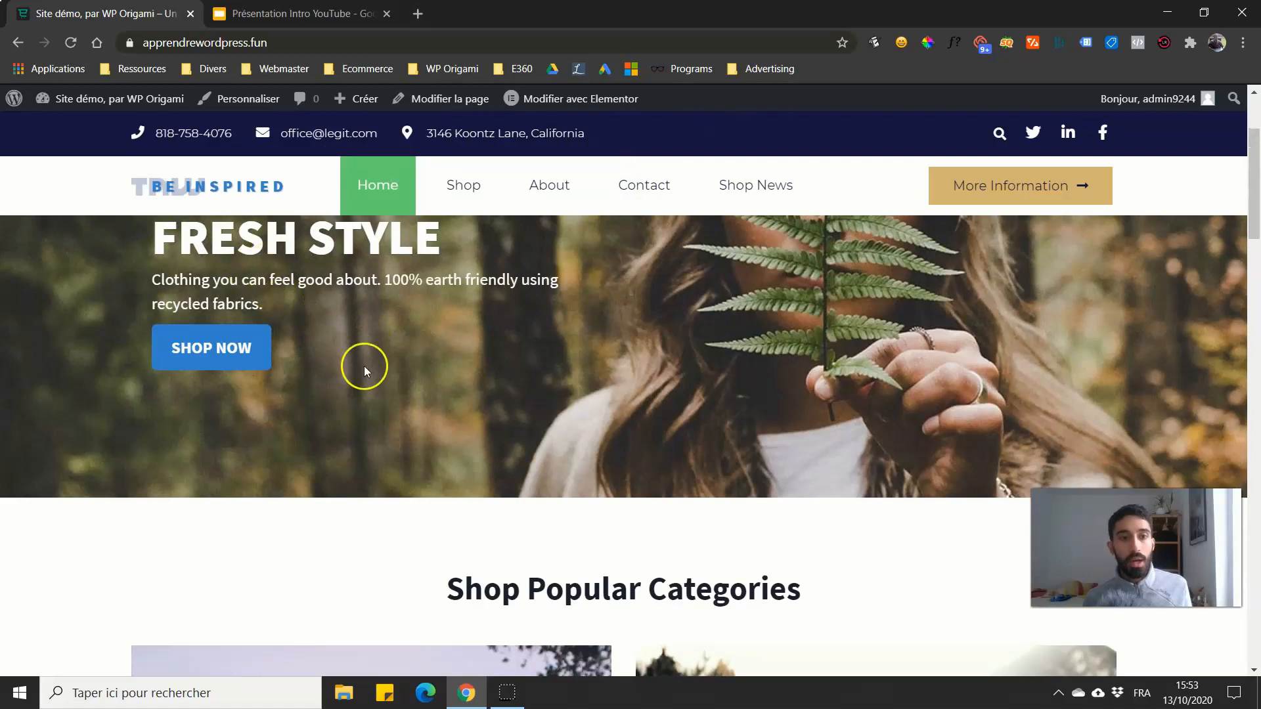
scroll(364, 369, up, 3)
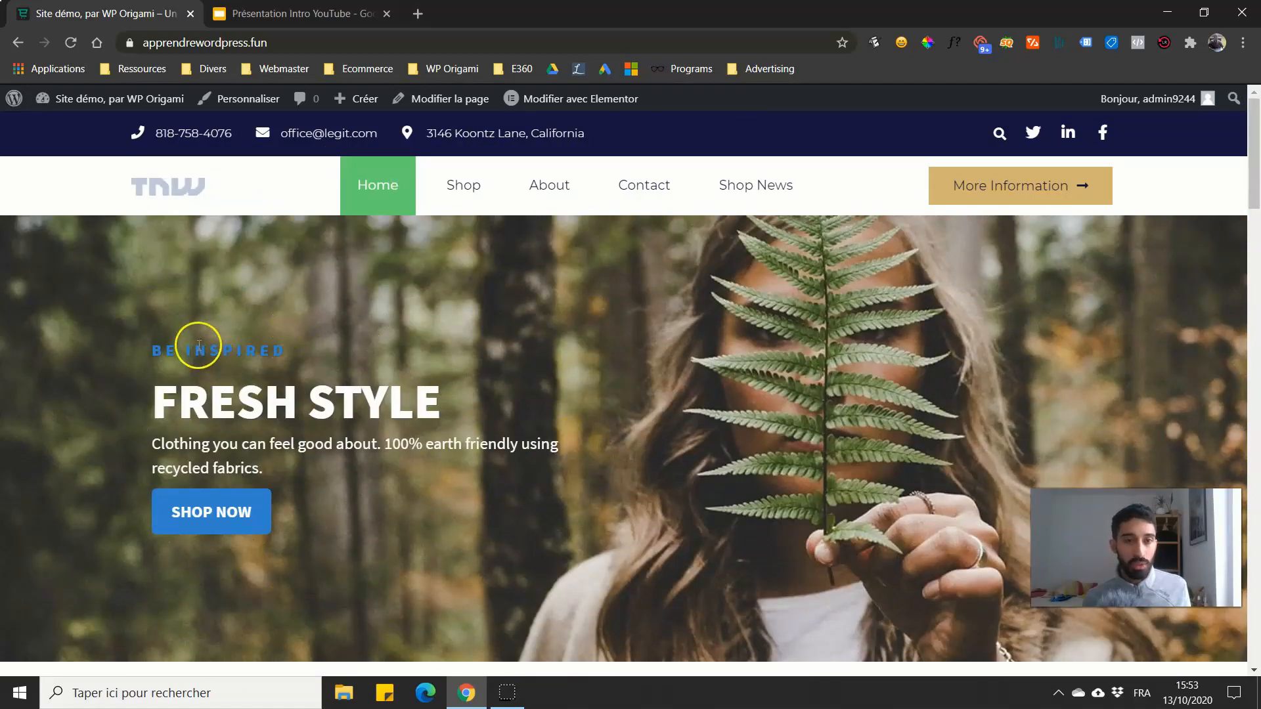
scroll(252, 211, down, 5)
scroll(237, 236, up, 5)
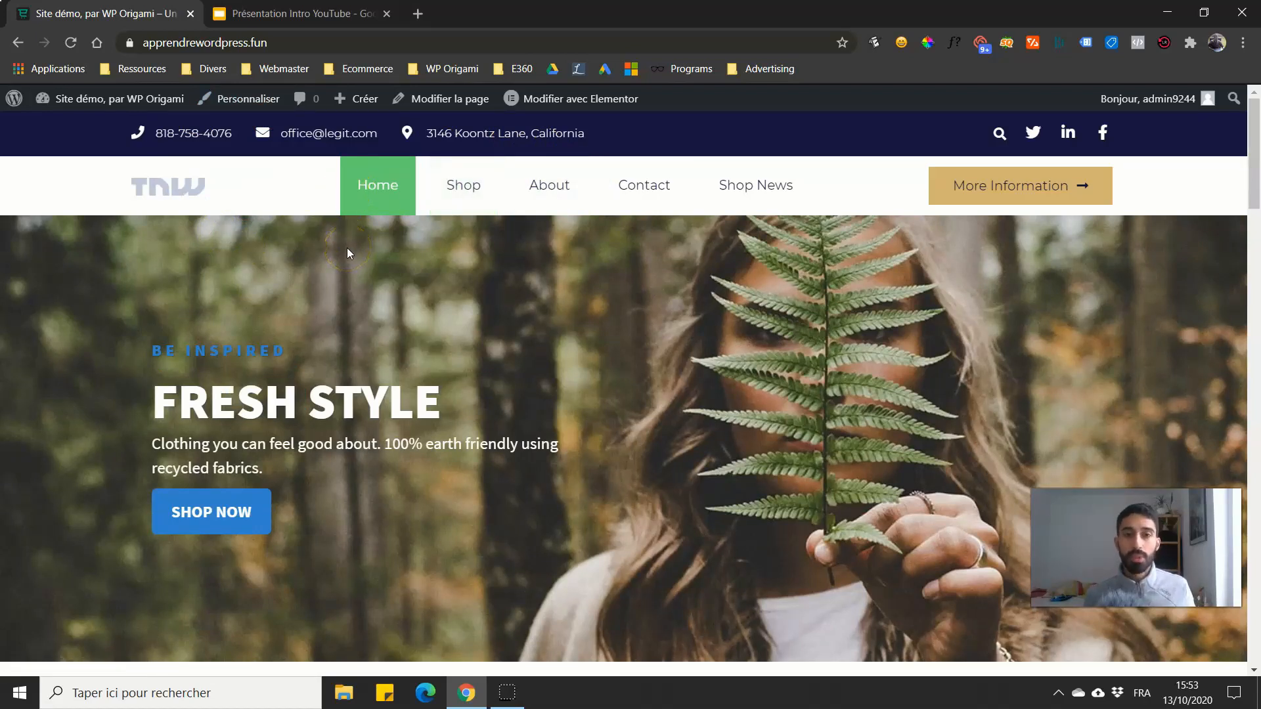
scroll(320, 274, down, 10)
scroll(285, 310, up, 10)
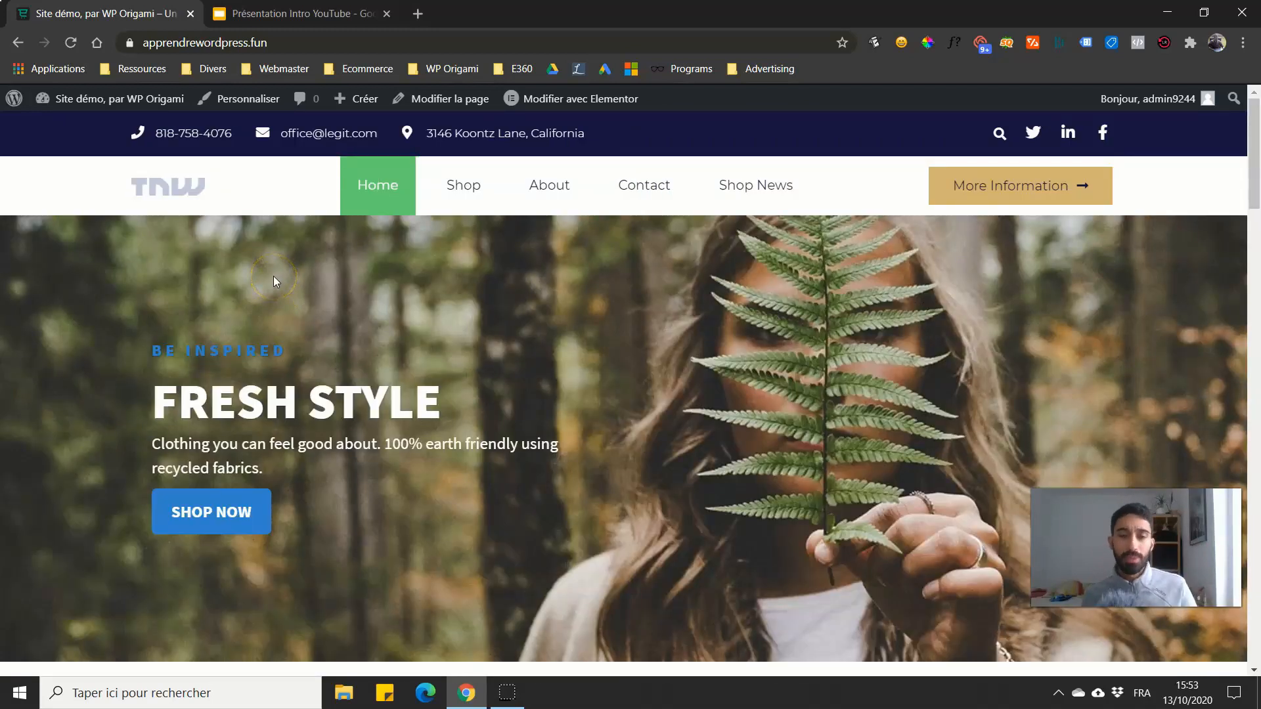
scroll(571, 205, down, 6)
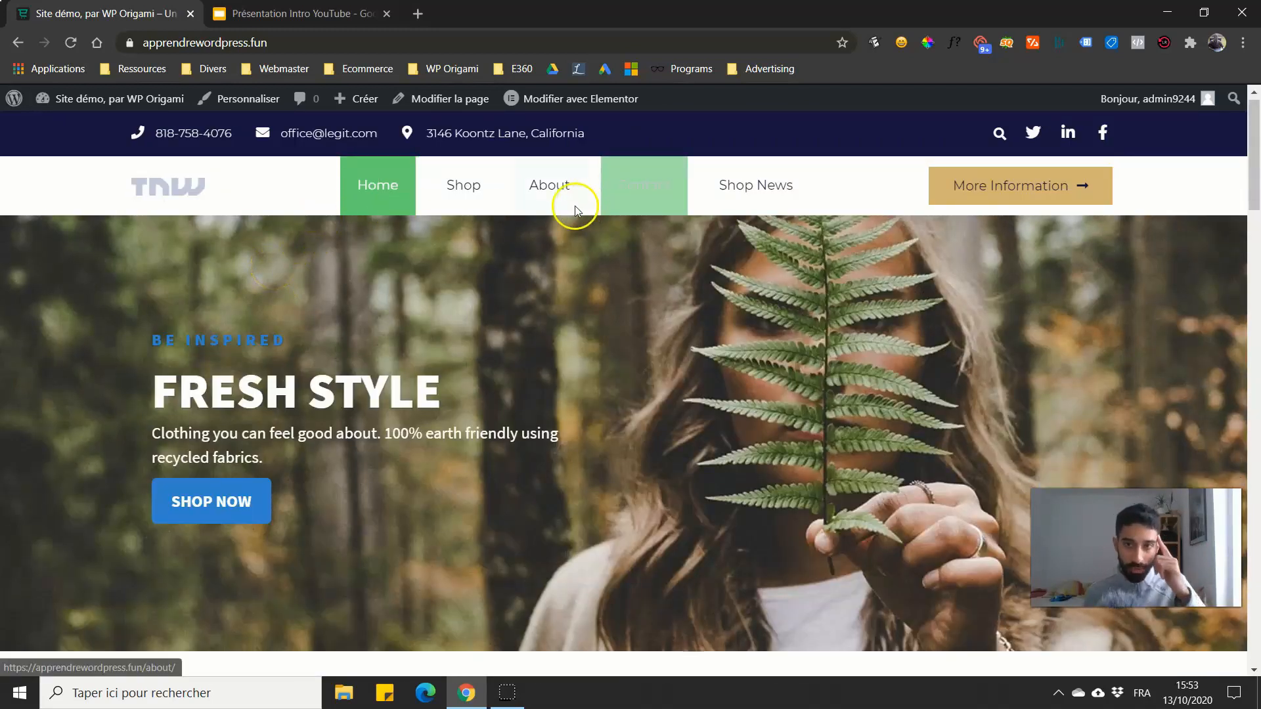
Step: Check the header on the site's Shop, About and Contact pages, and return to the Home page
click(464, 188)
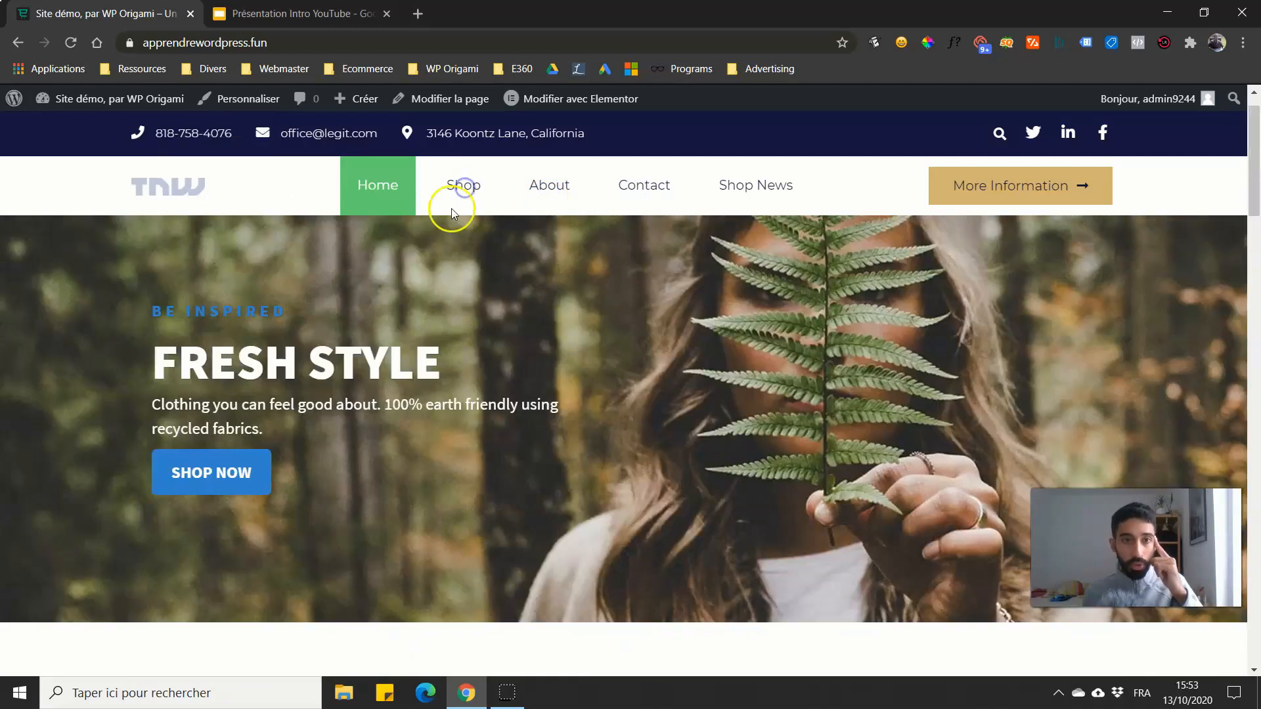
click(544, 187)
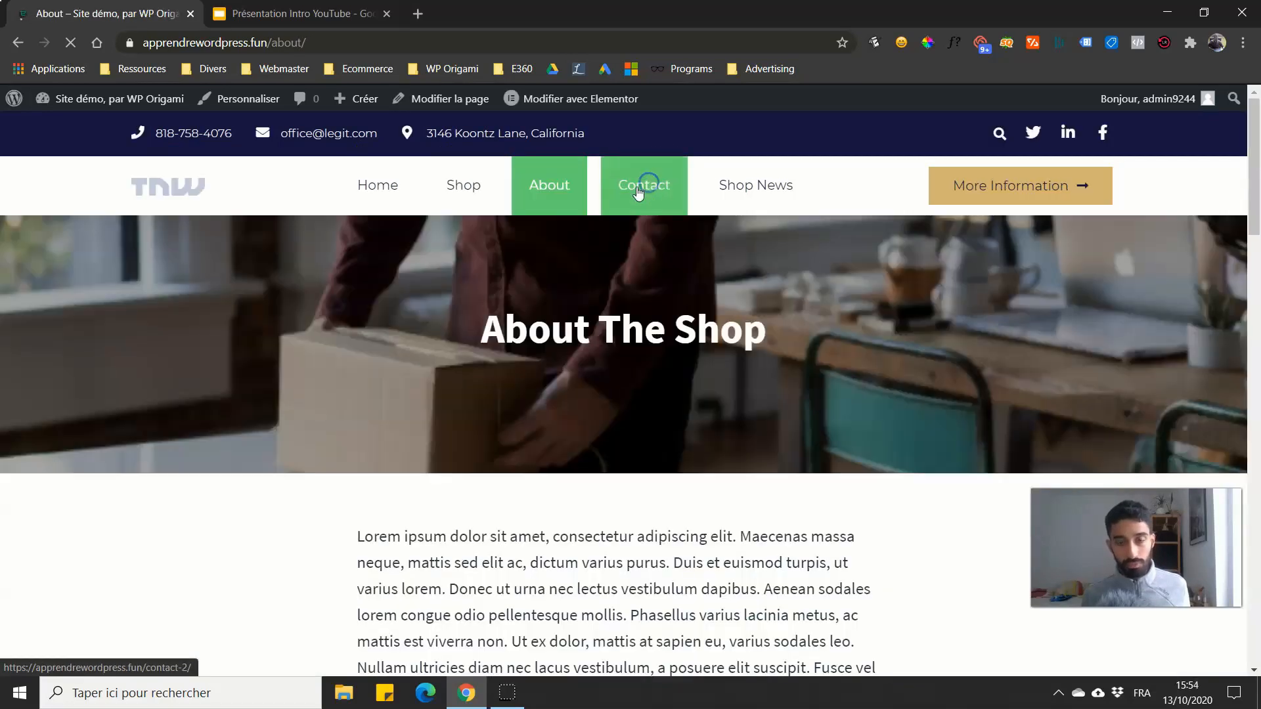
click(647, 188)
click(379, 196)
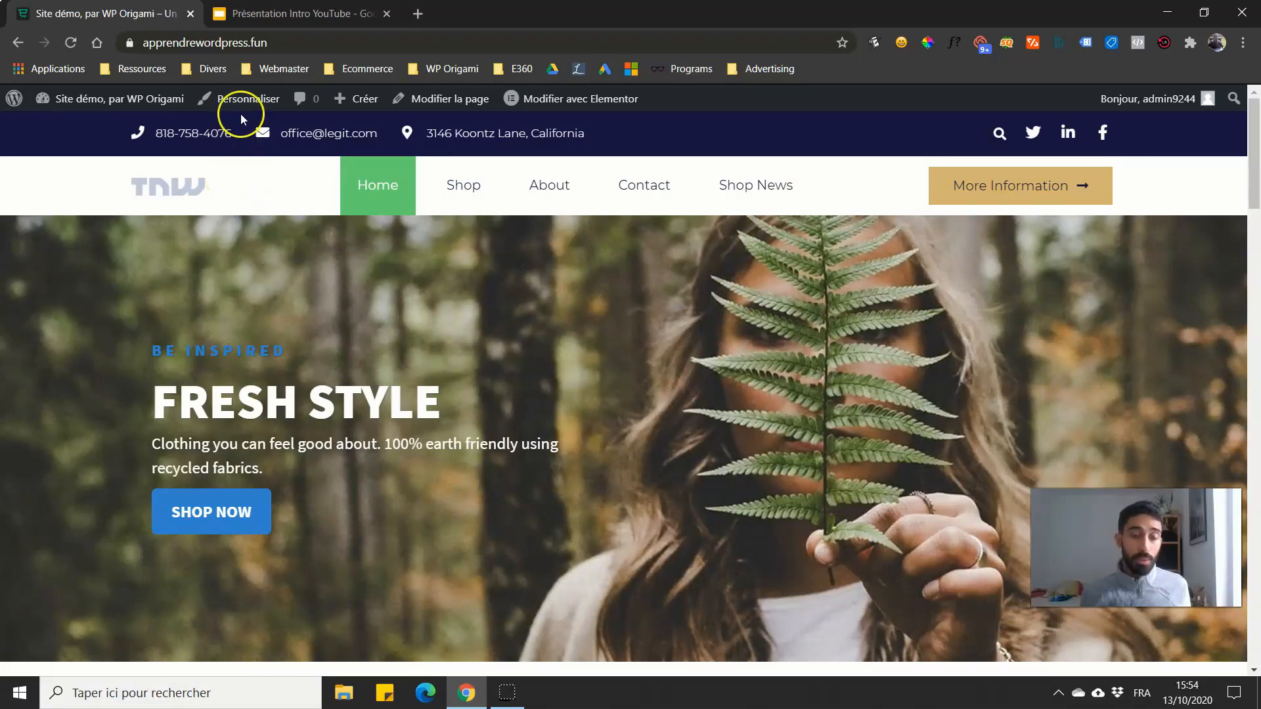
Step: Reopen the Header template in Elementor from the live home page
mouse_move(148, 110)
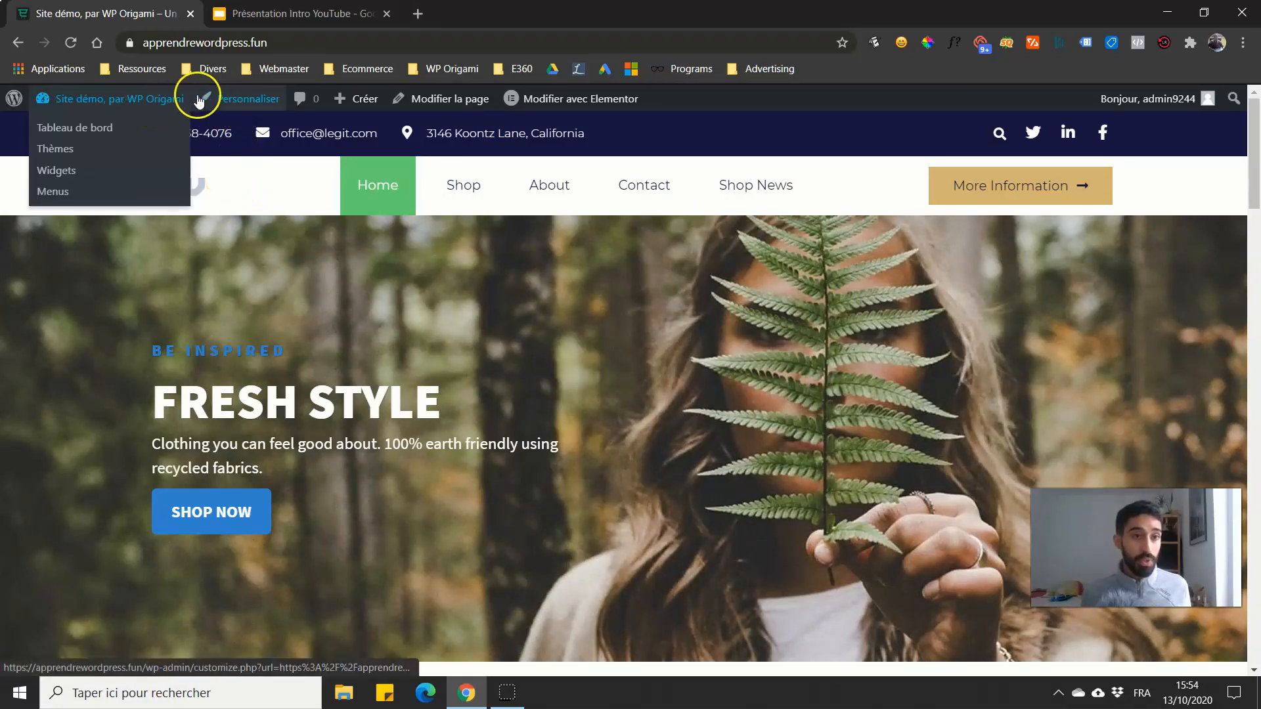
mouse_move(541, 101)
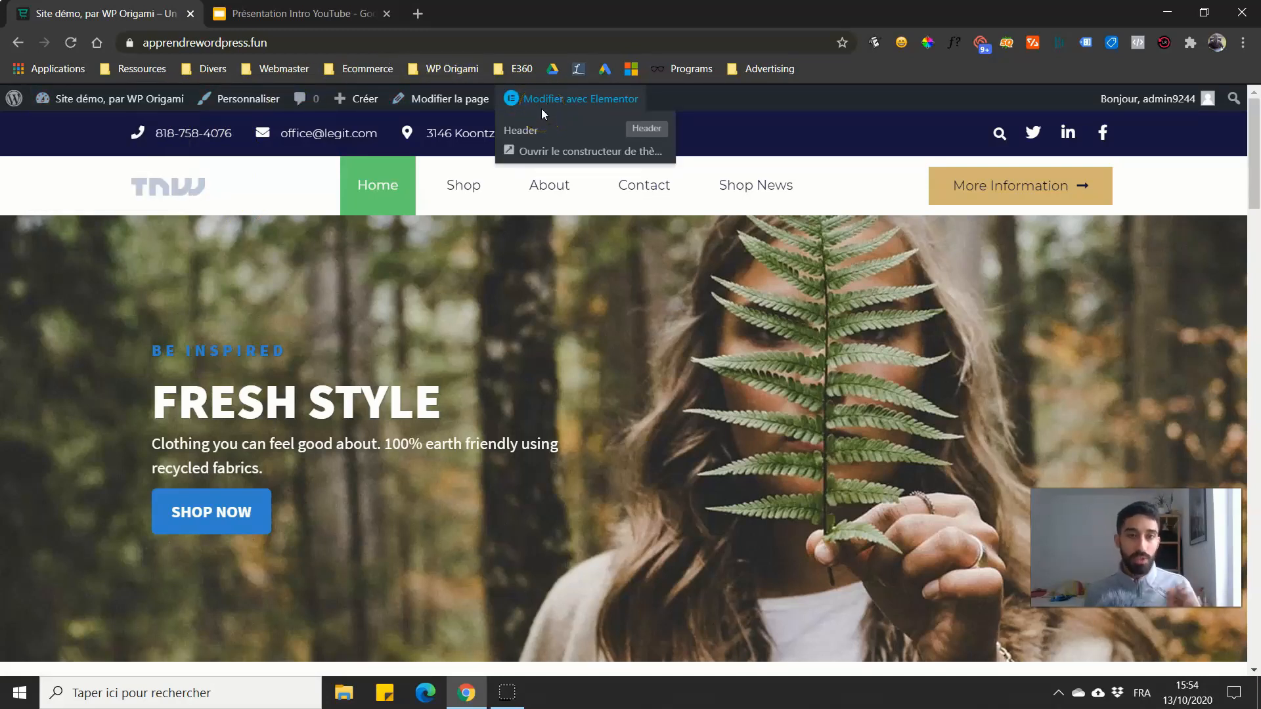
click(541, 109)
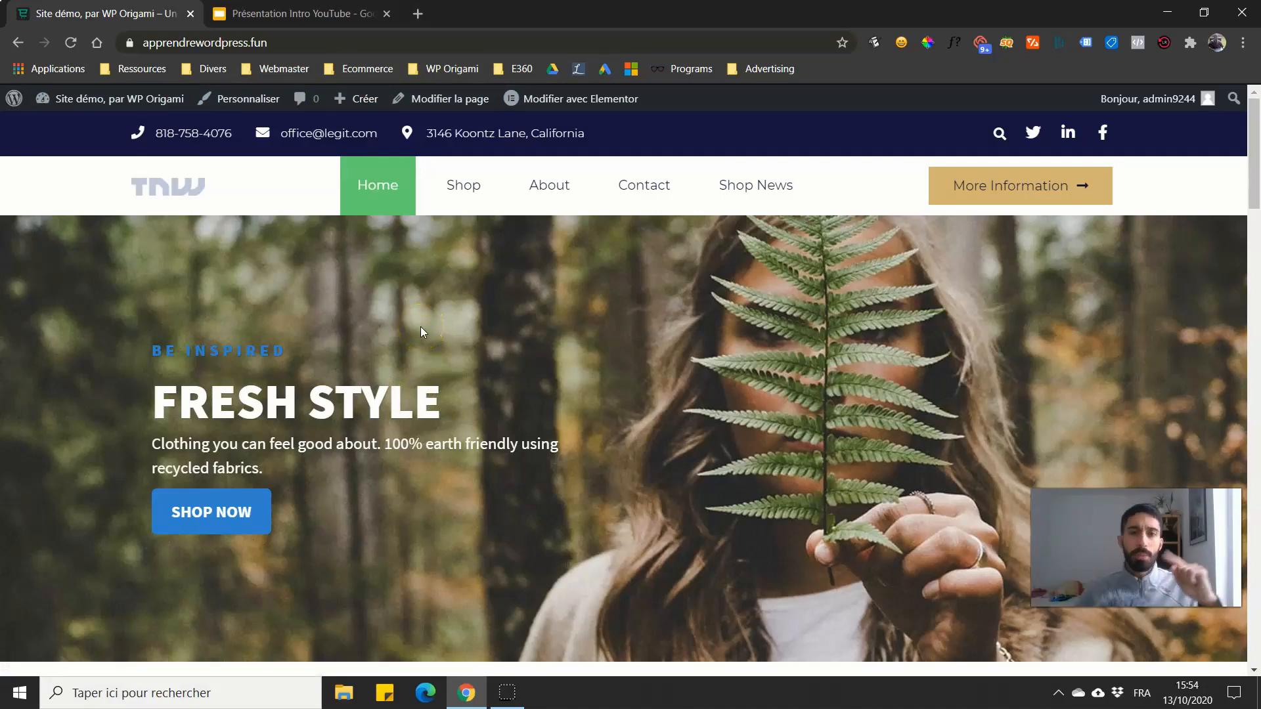
click(548, 100)
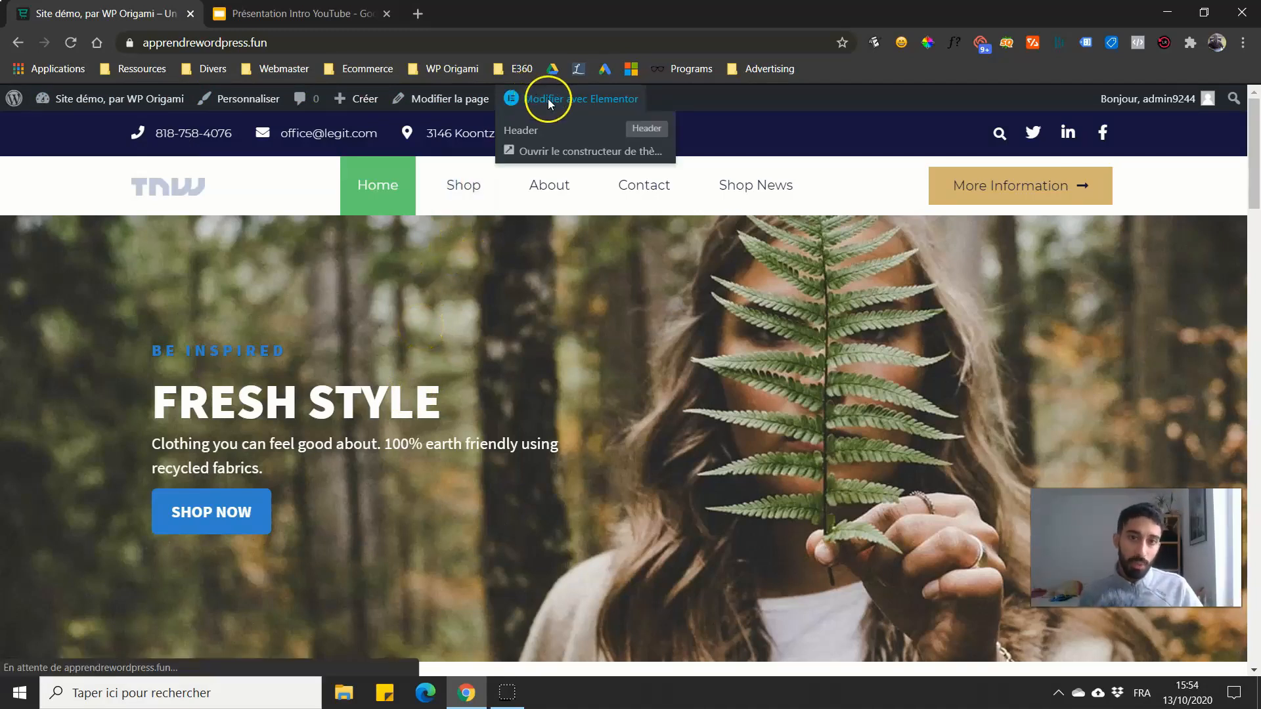
click(537, 133)
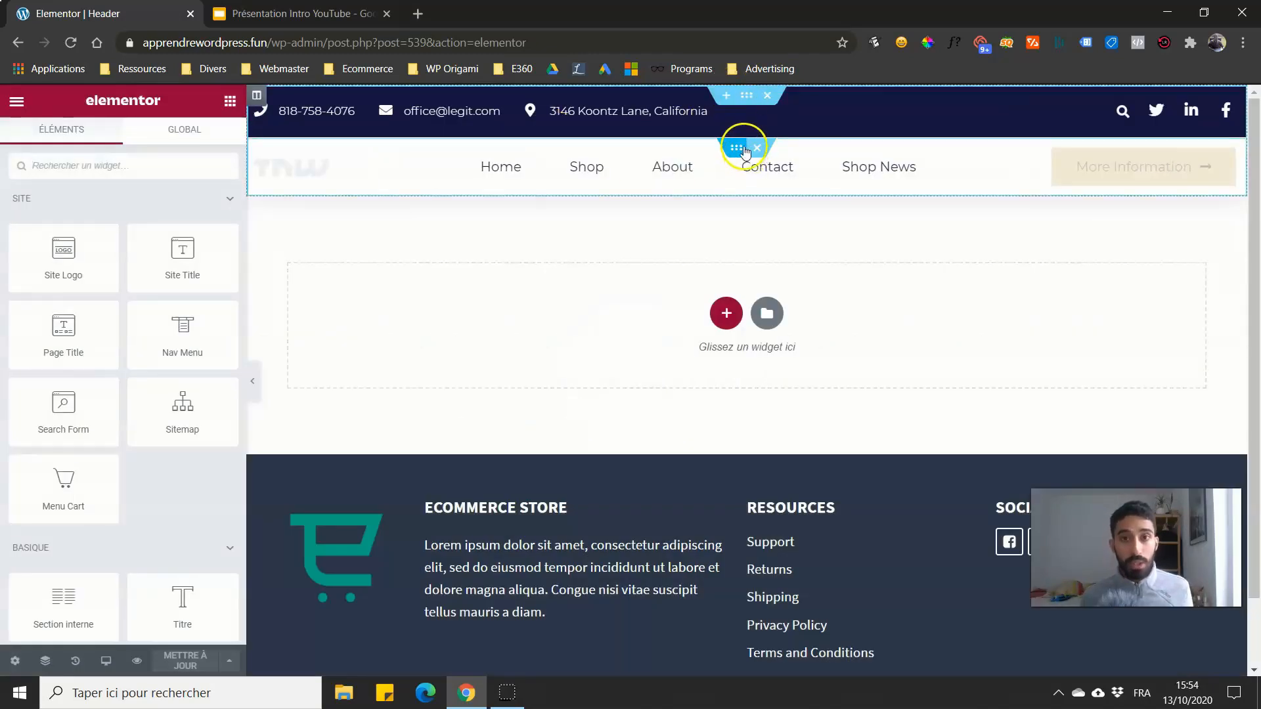
Step: Set the Z-index of the inner section holding the logo and navigation menu to 9998, and update the header template
click(744, 152)
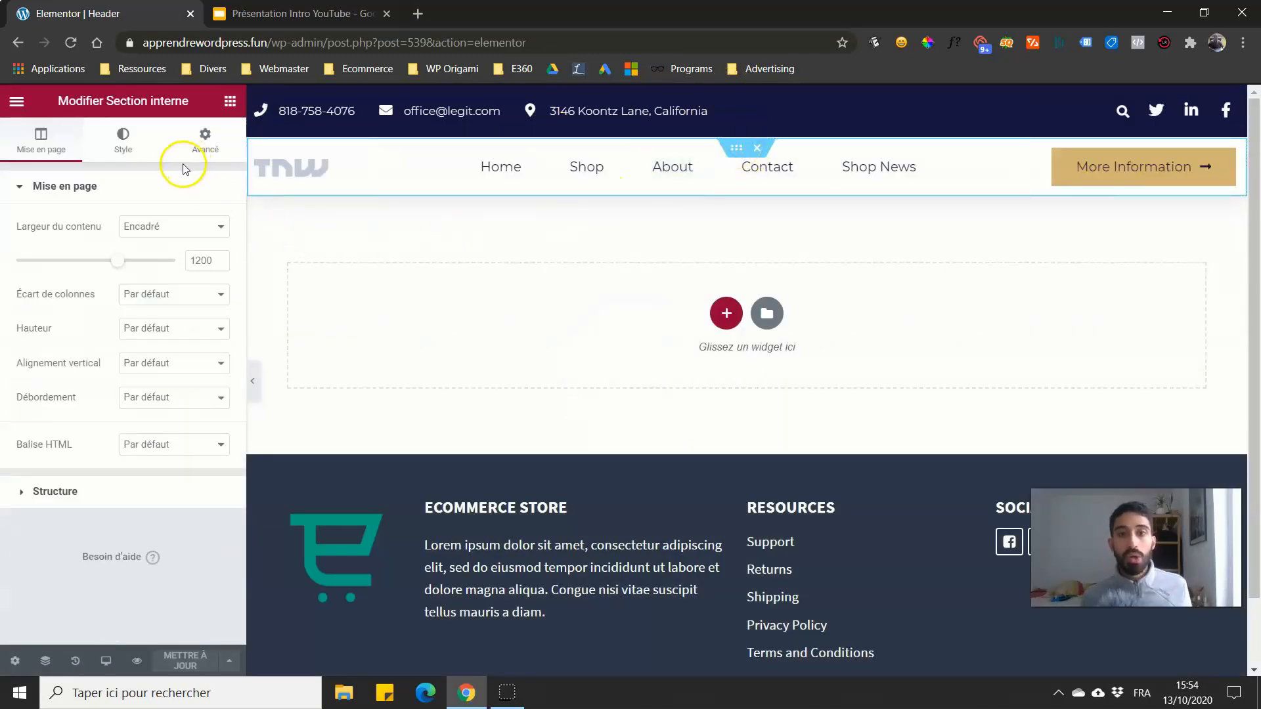
click(213, 151)
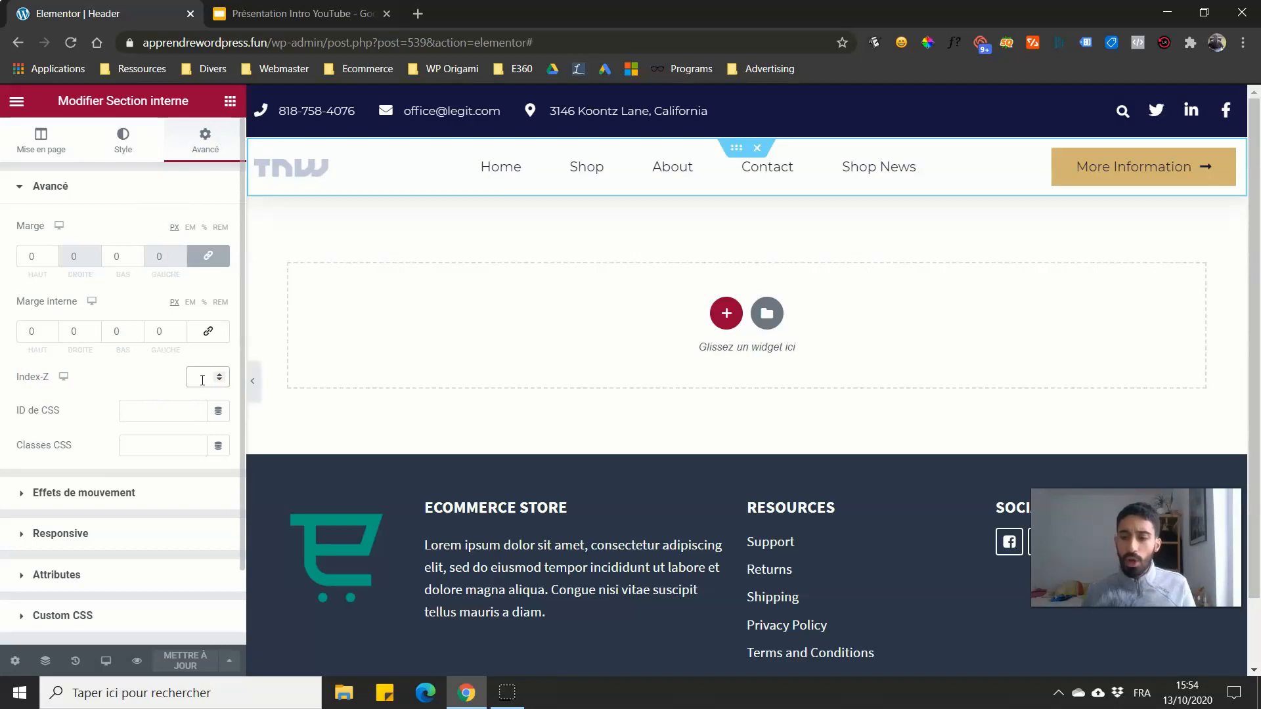
text(999)
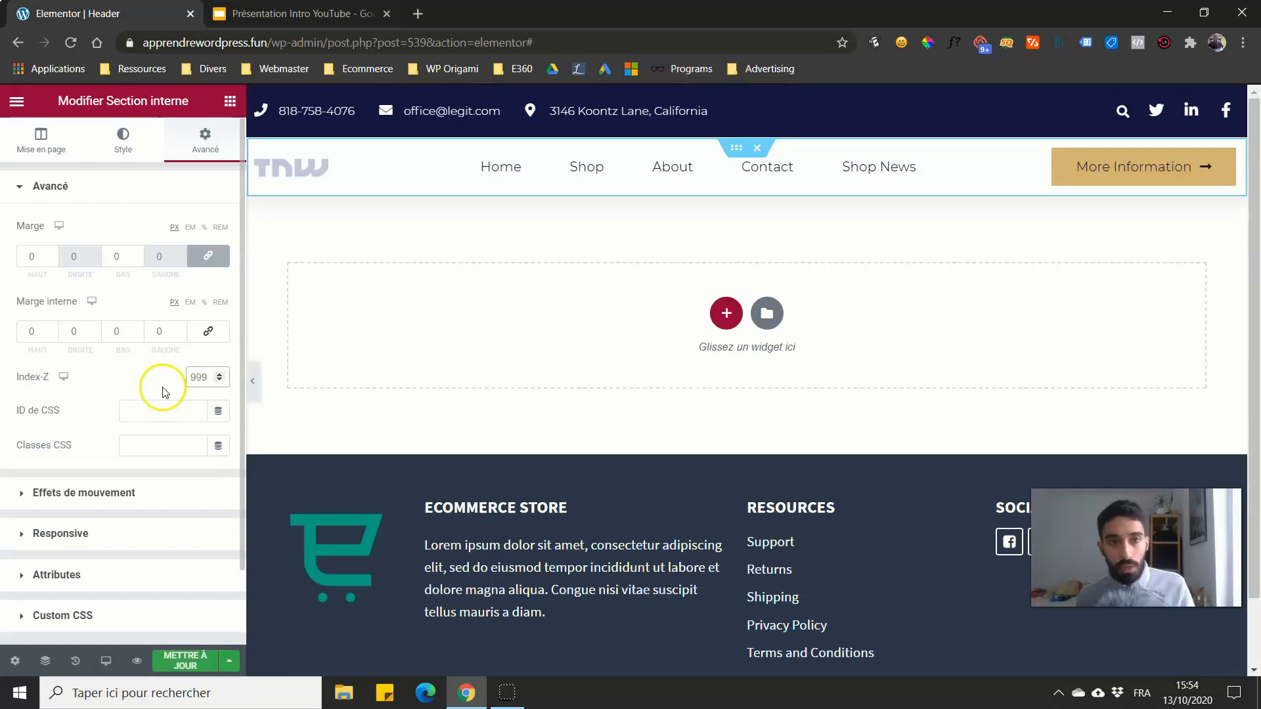
click(178, 660)
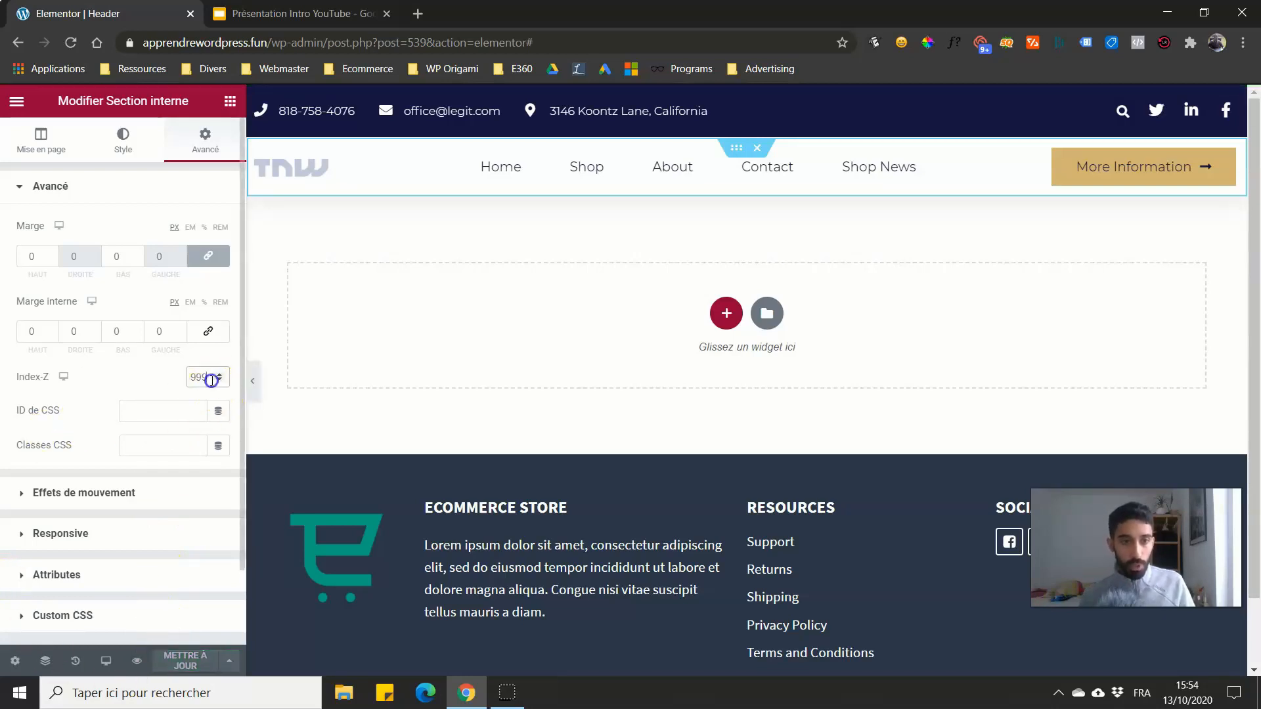
text(8)
click(183, 660)
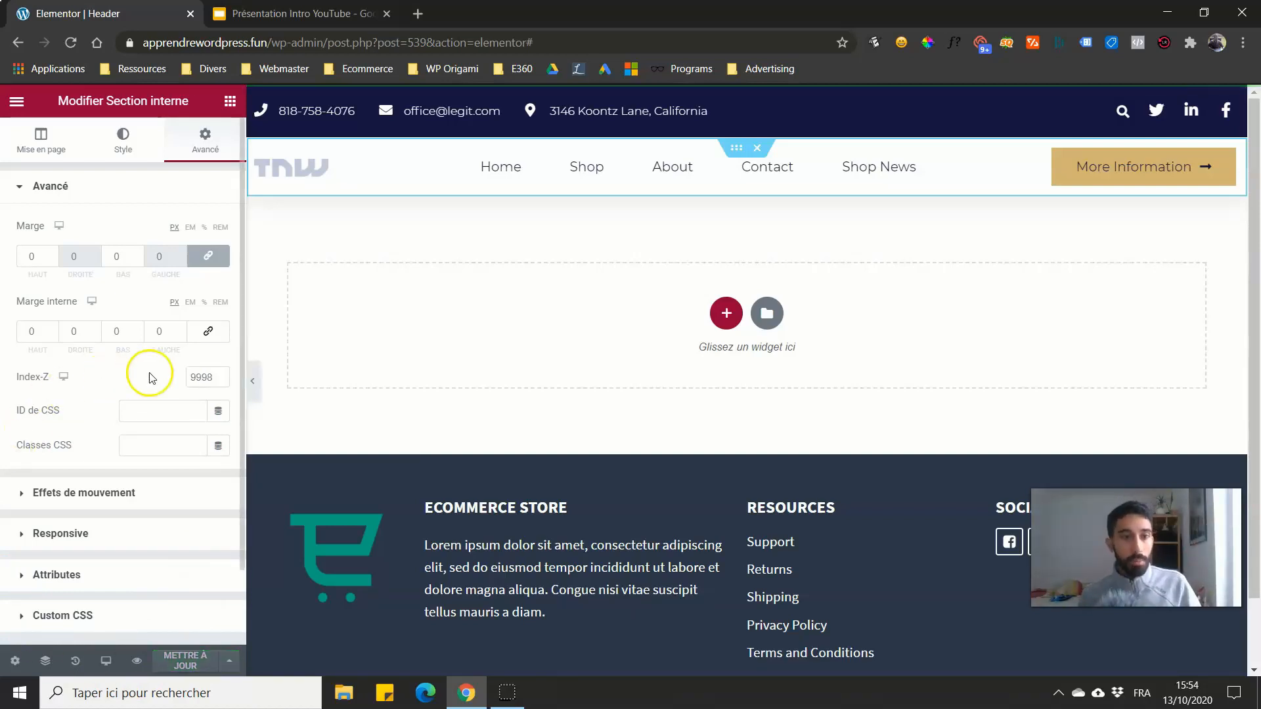
Step: Load the live home page at apprendrewordpress.fun in place of the editor
drag(270, 42, 567, 43)
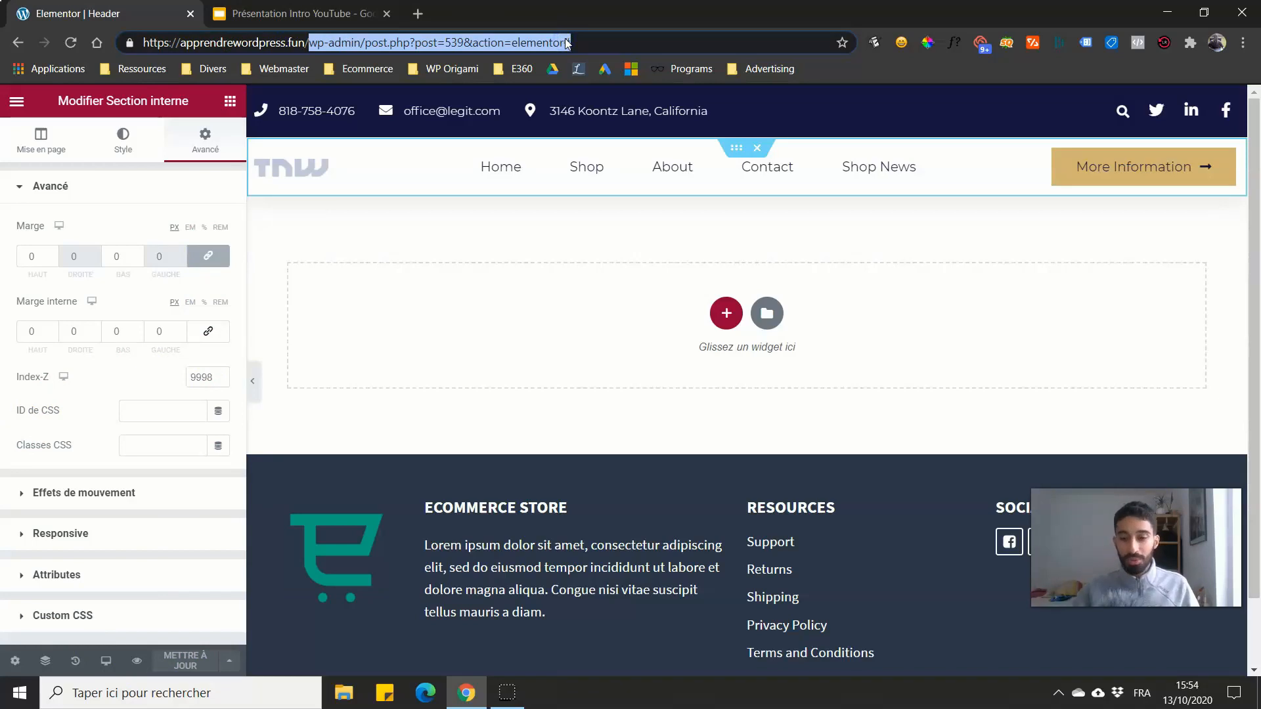
key(BackSpace)
key(Return)
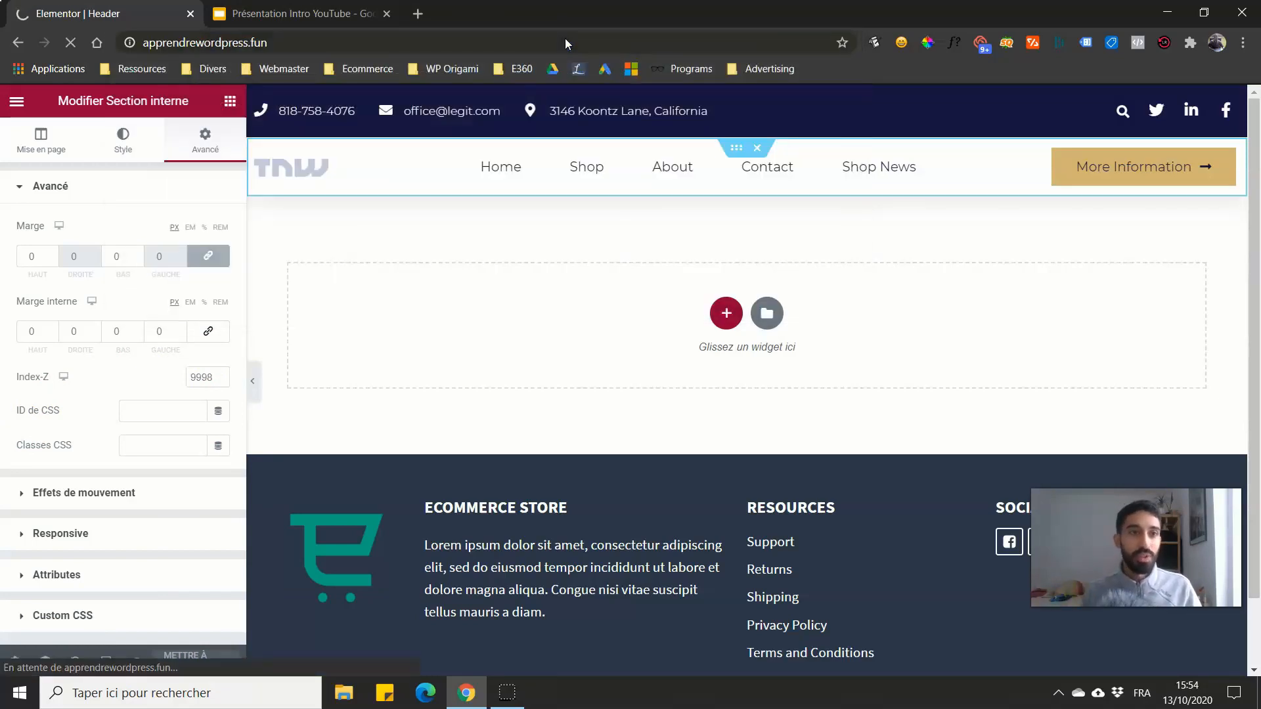
Step: Check how the home page's text, buttons and images layer against the sticky header, from the hero down to the Get Social section
scroll(459, 310, down, 5)
scroll(442, 304, up, 5)
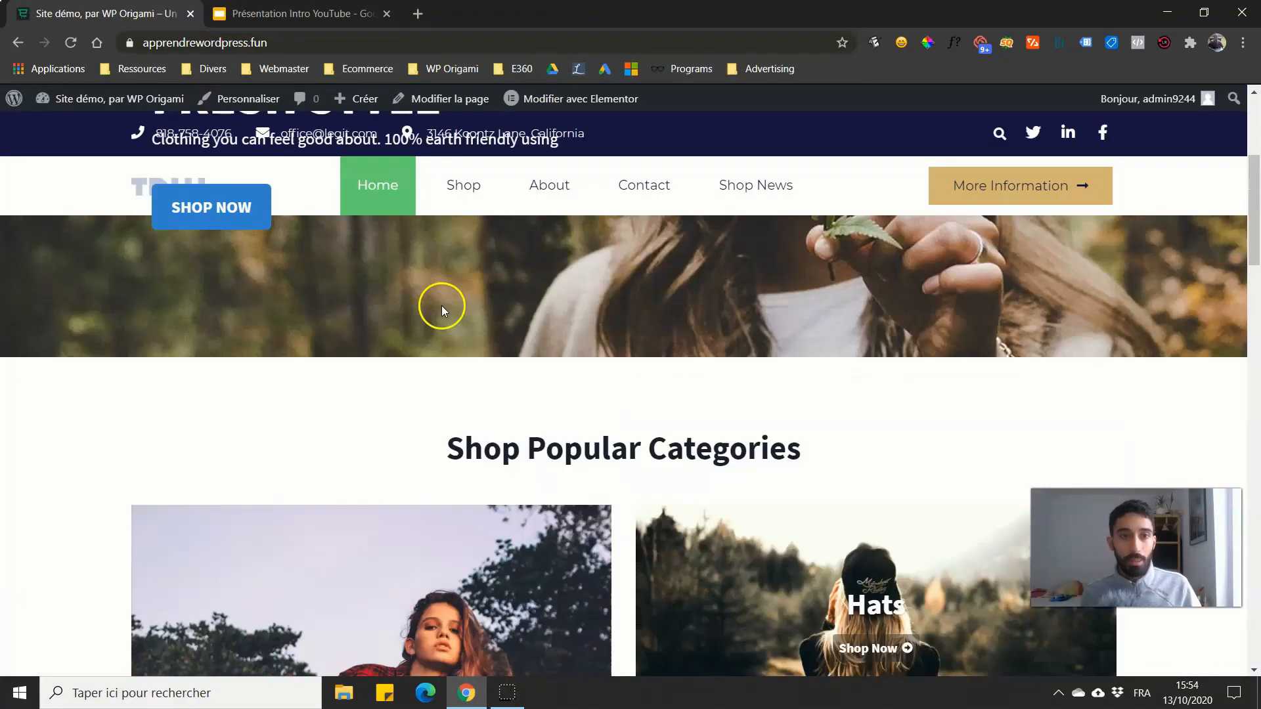
scroll(394, 318, down, 5)
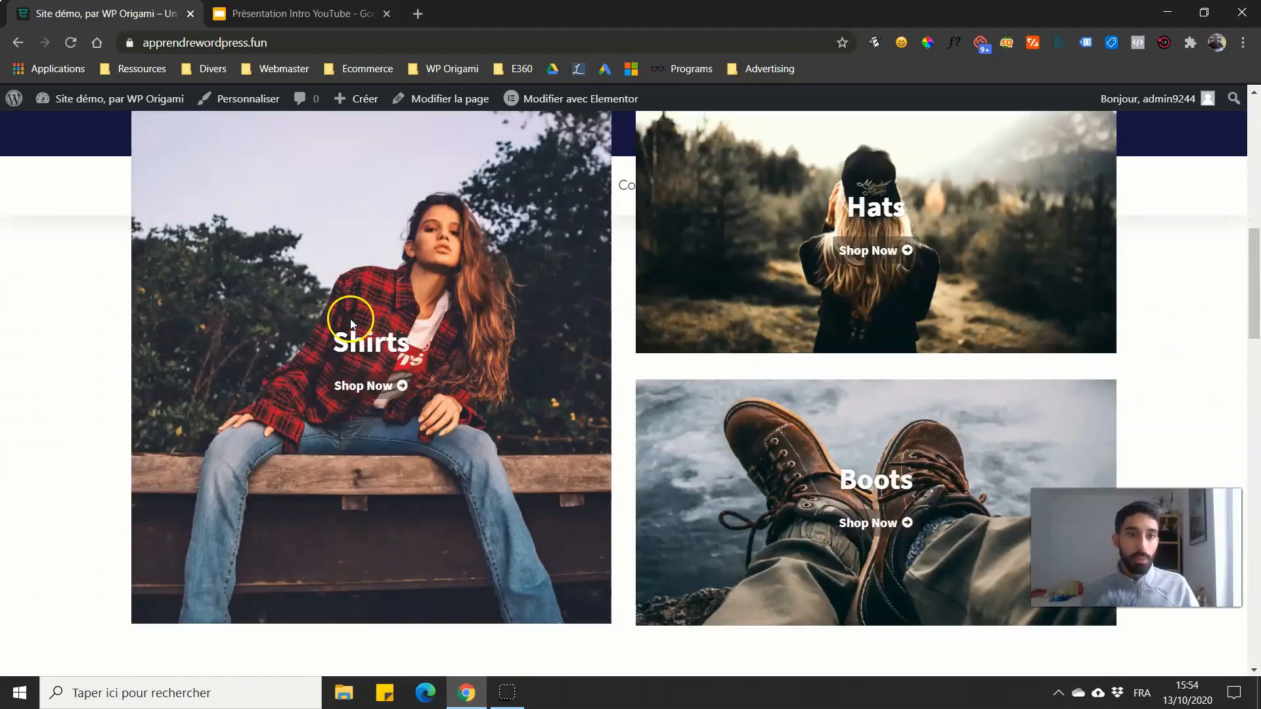
scroll(349, 316, up, 5)
scroll(345, 309, up, 2)
scroll(239, 323, down, 2)
scroll(219, 322, up, 2)
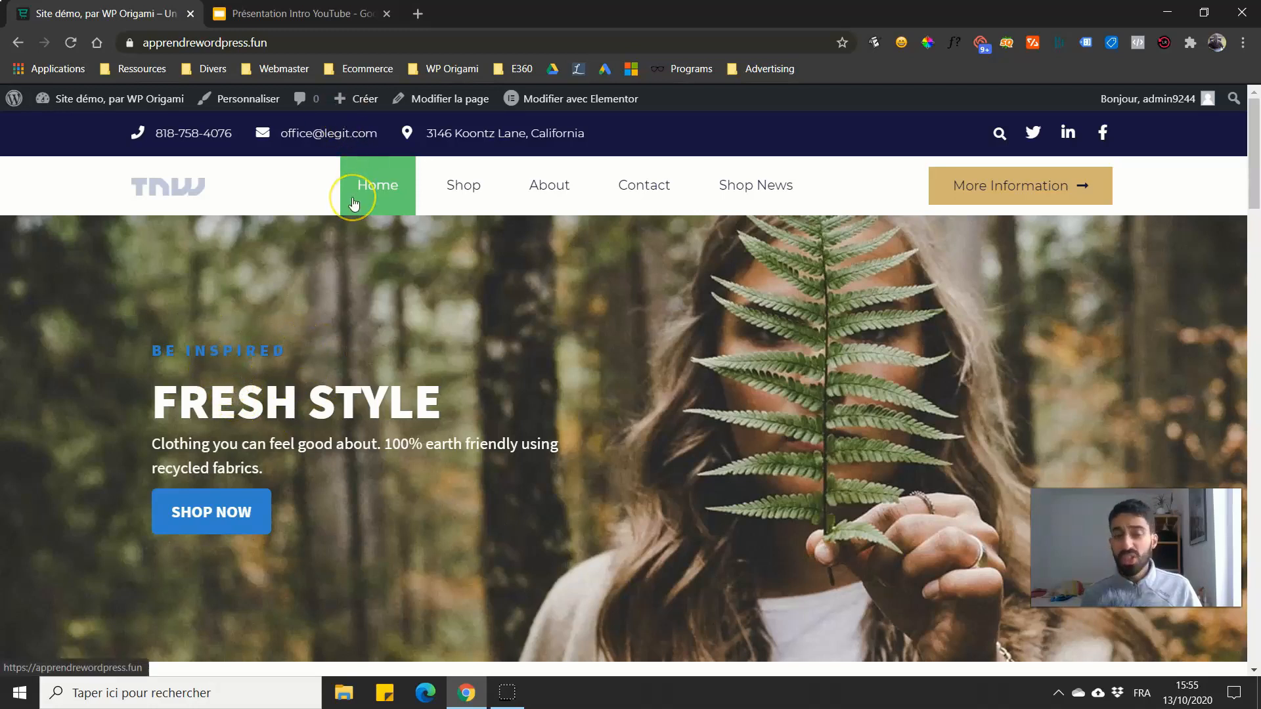
scroll(211, 368, down, 2)
scroll(202, 285, up, 2)
scroll(202, 285, up, 1)
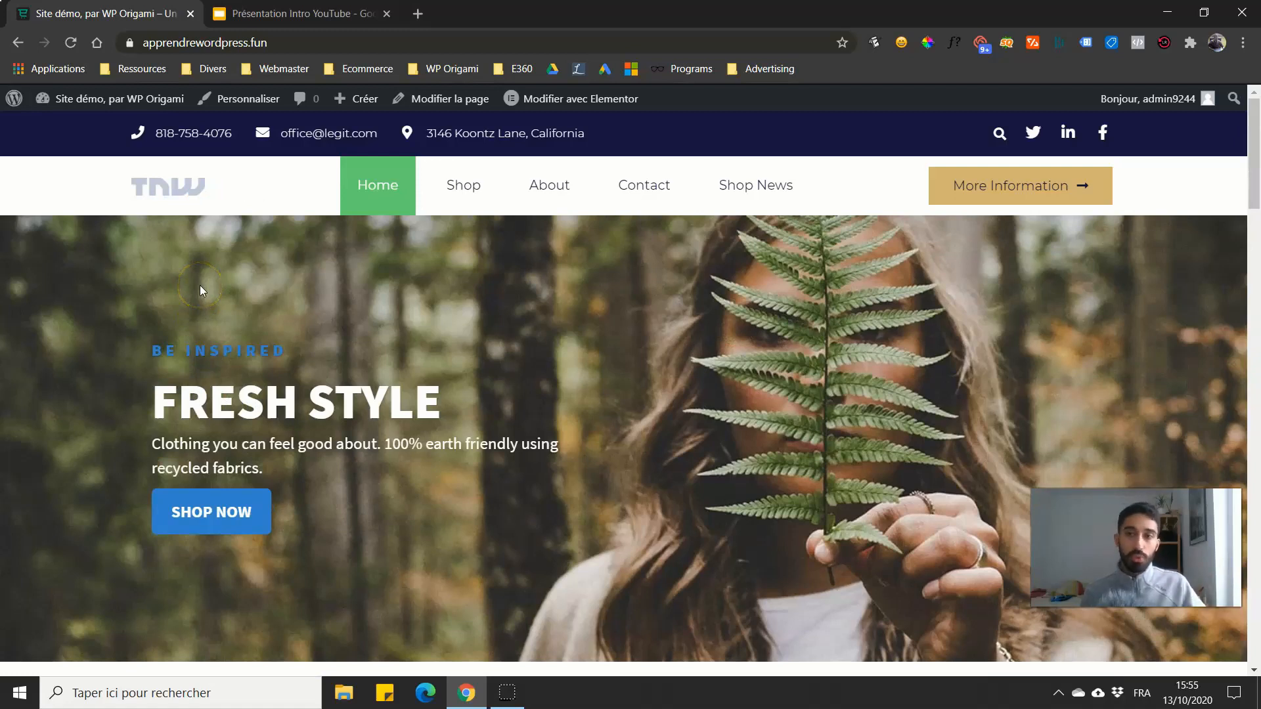
scroll(327, 357, down, 3)
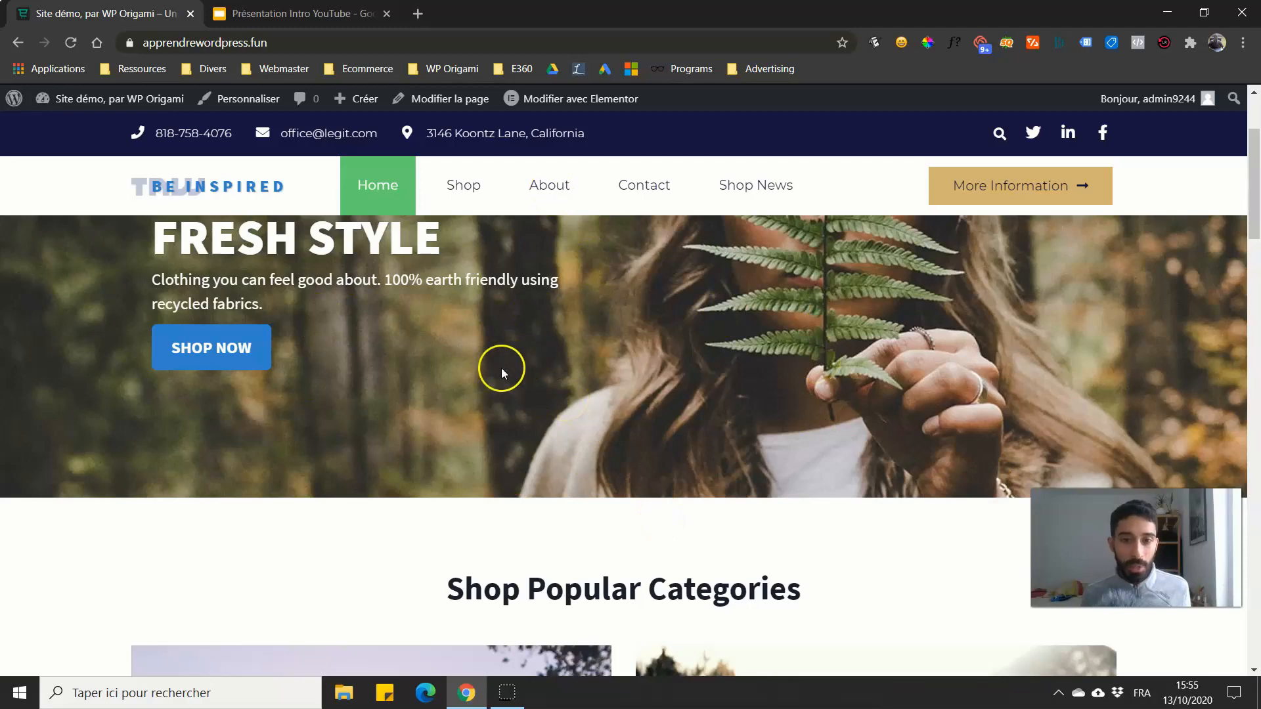
scroll(502, 368, down, 15)
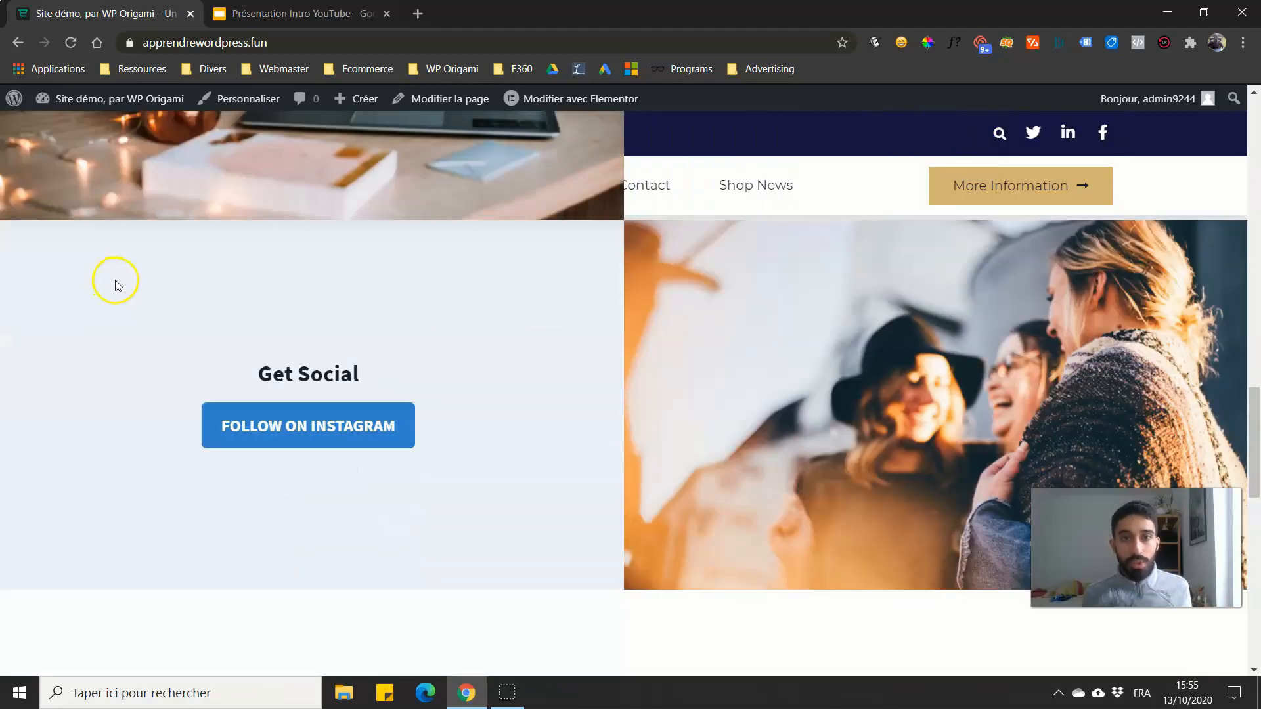
Step: Return from the top of the live home page to editing the Header template in Elementor
scroll(109, 276, up, 18)
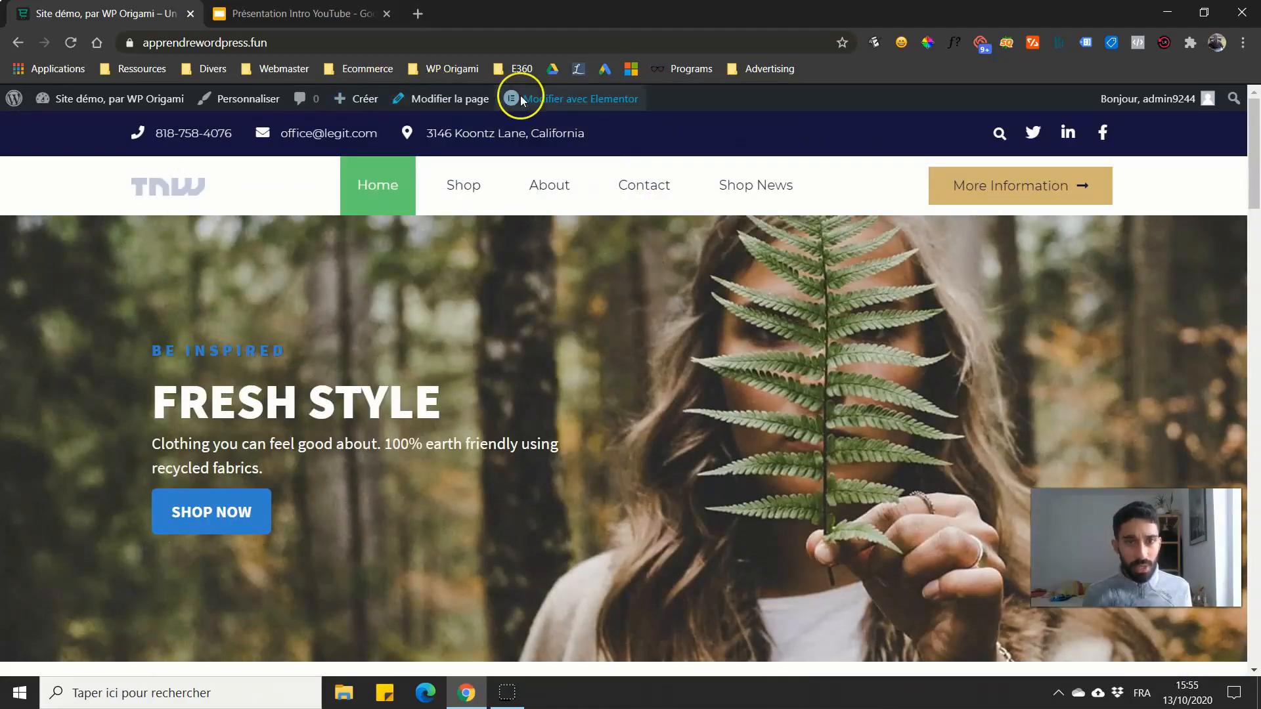
mouse_move(549, 101)
click(516, 145)
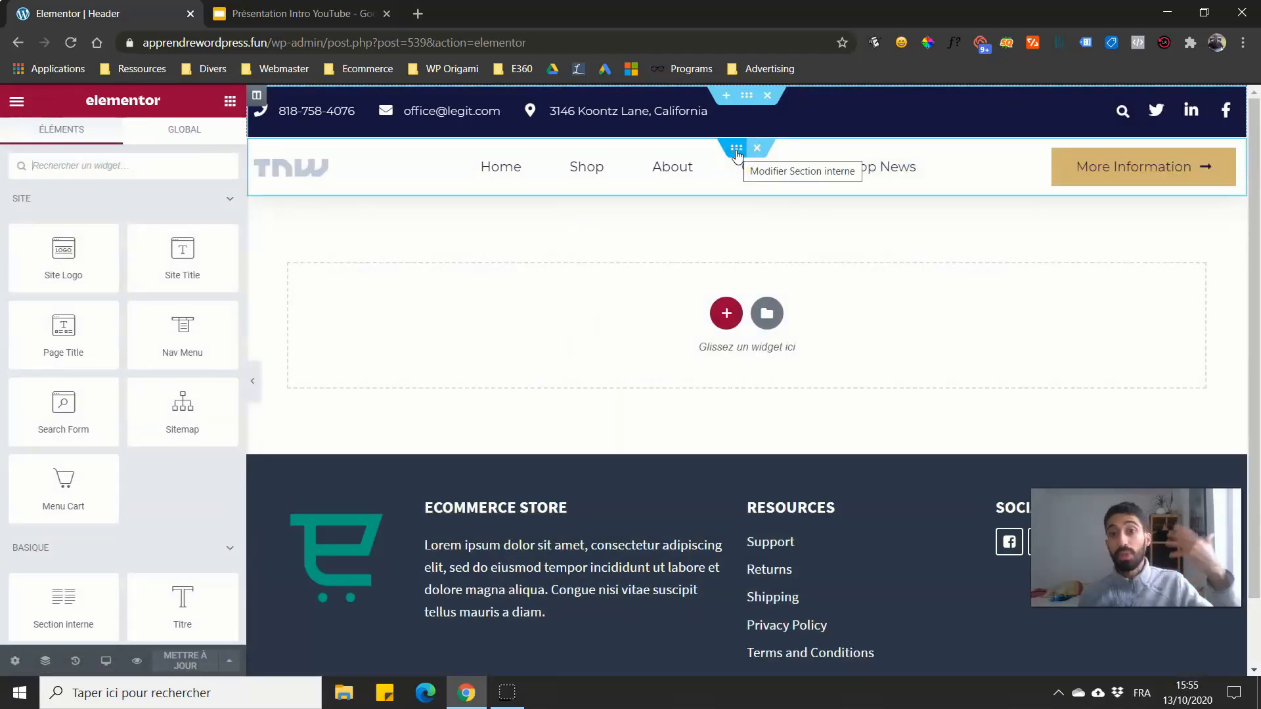
Step: Set the Sticky motion effect of the whole Header section to None and update the header template
click(736, 149)
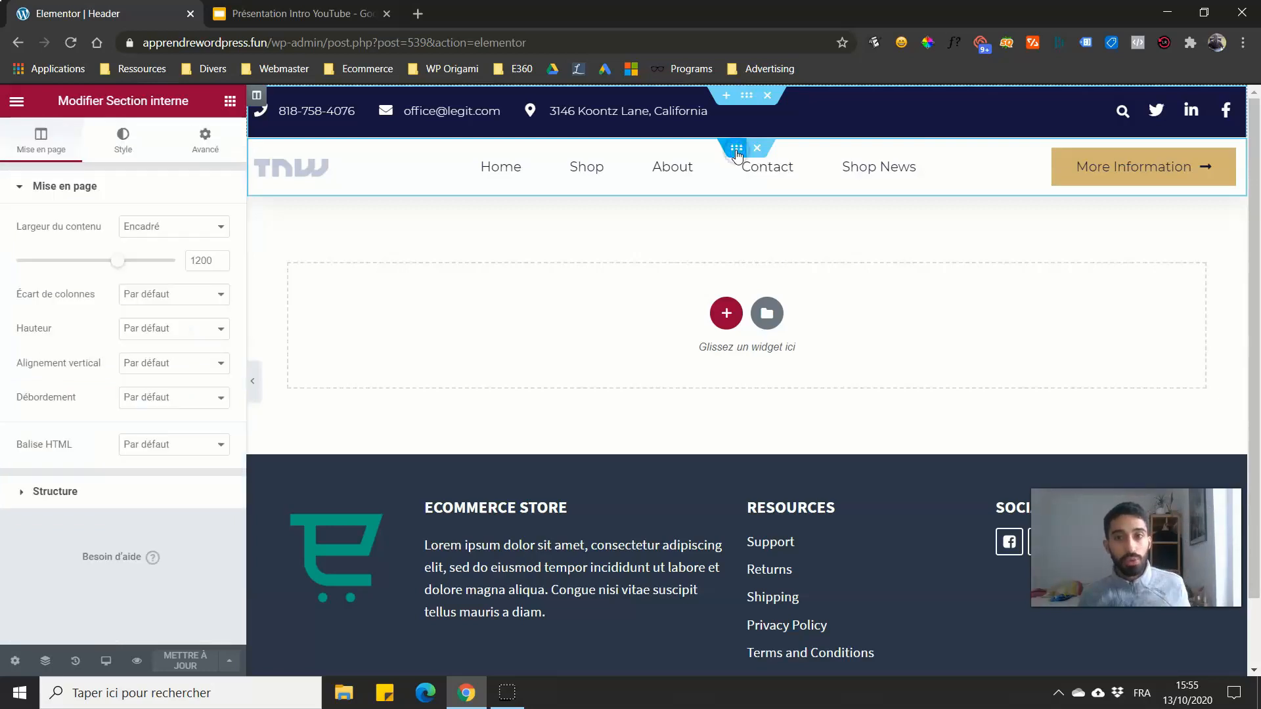
click(203, 139)
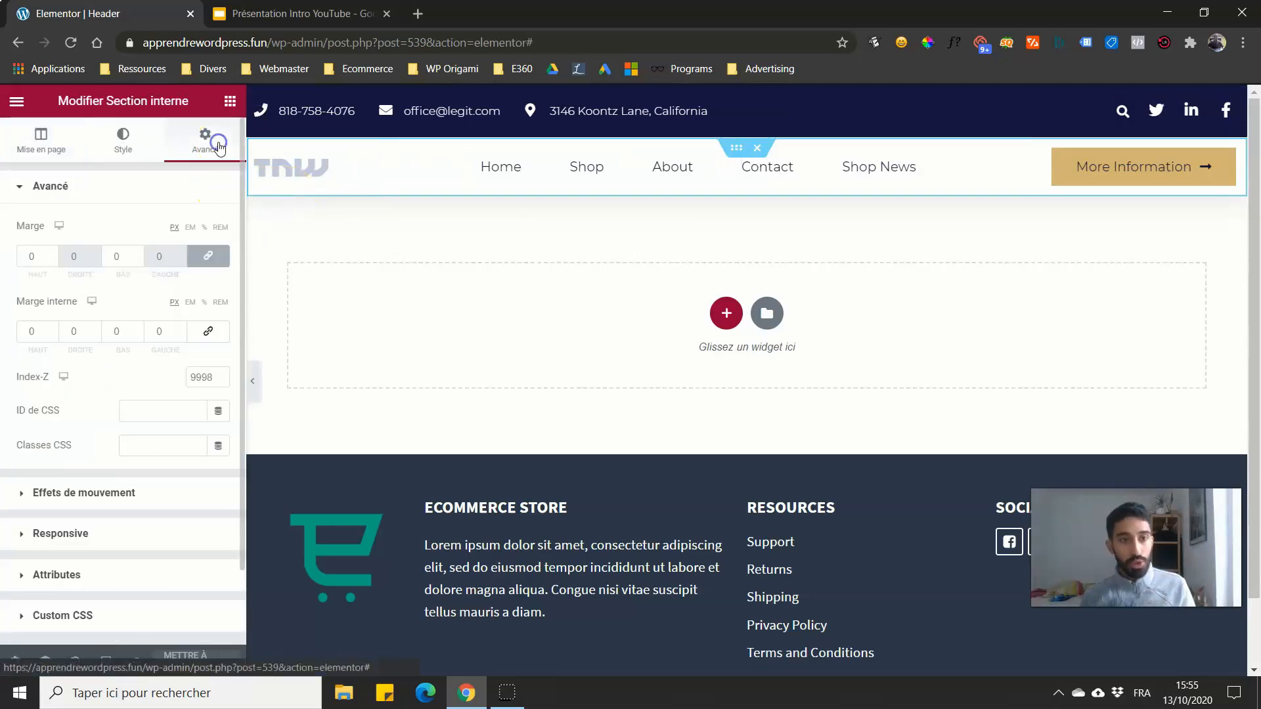
scroll(135, 225, down, 2)
click(94, 395)
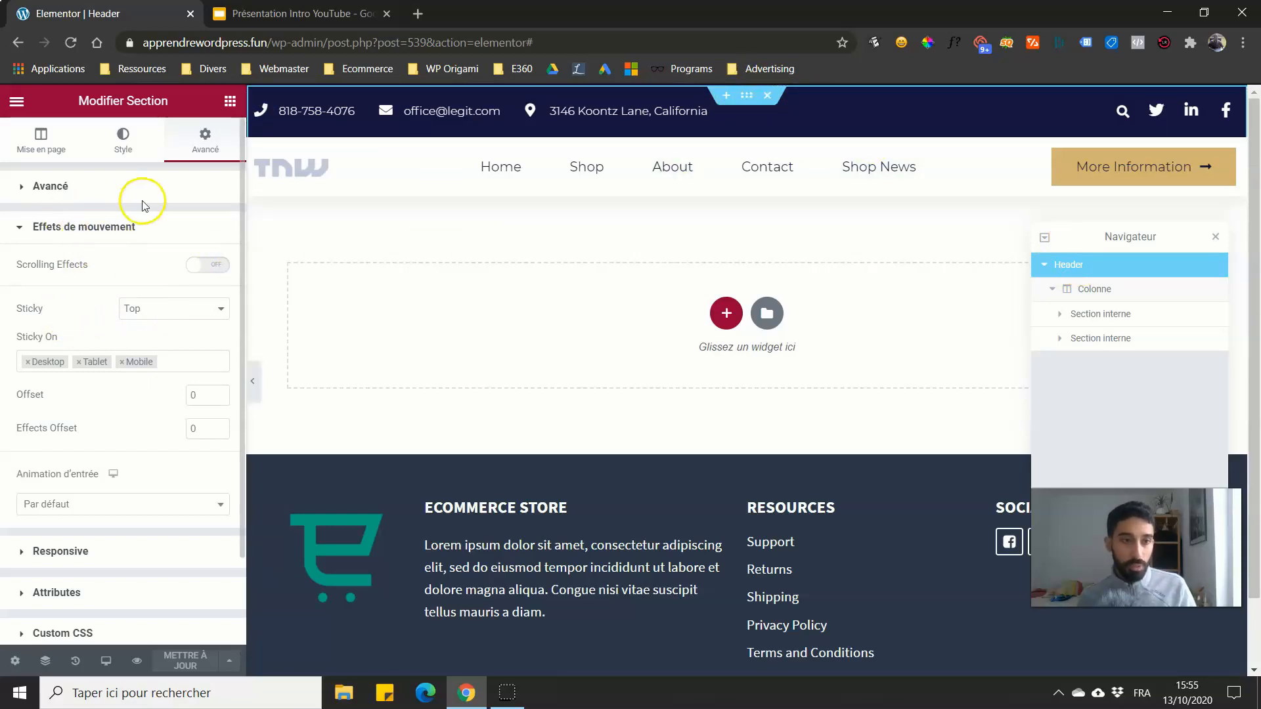
click(179, 309)
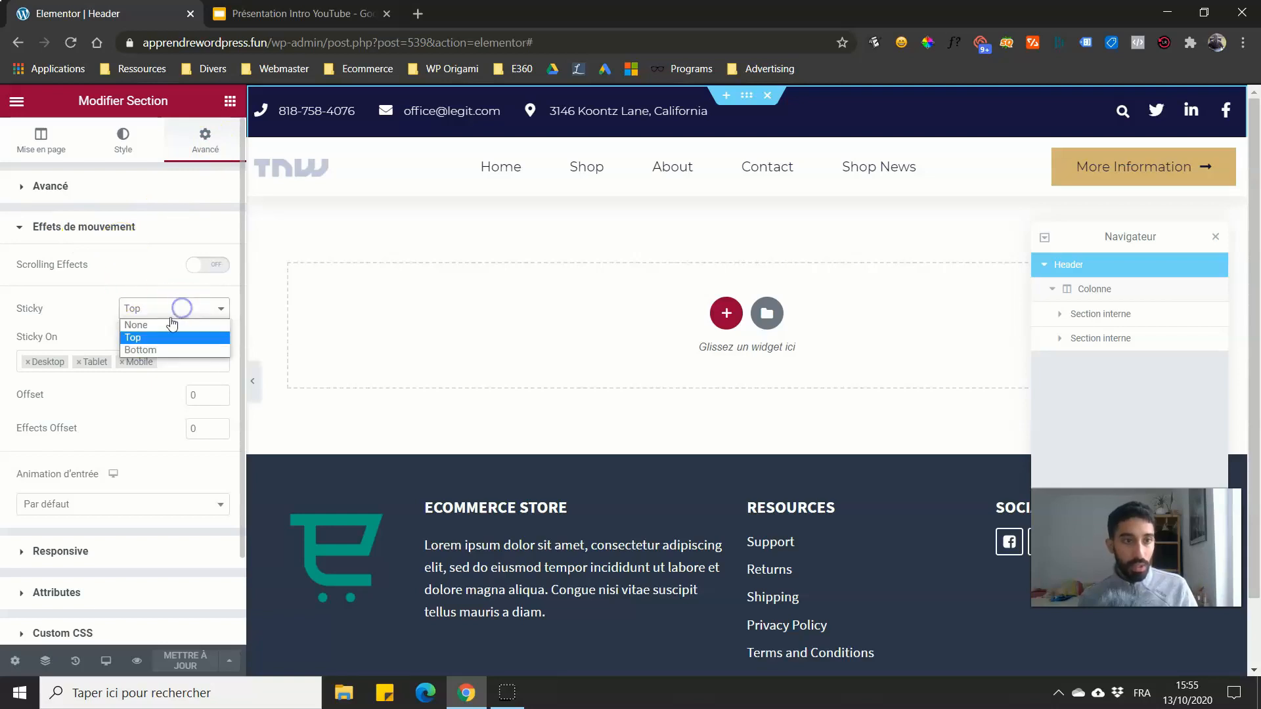
click(164, 325)
click(185, 661)
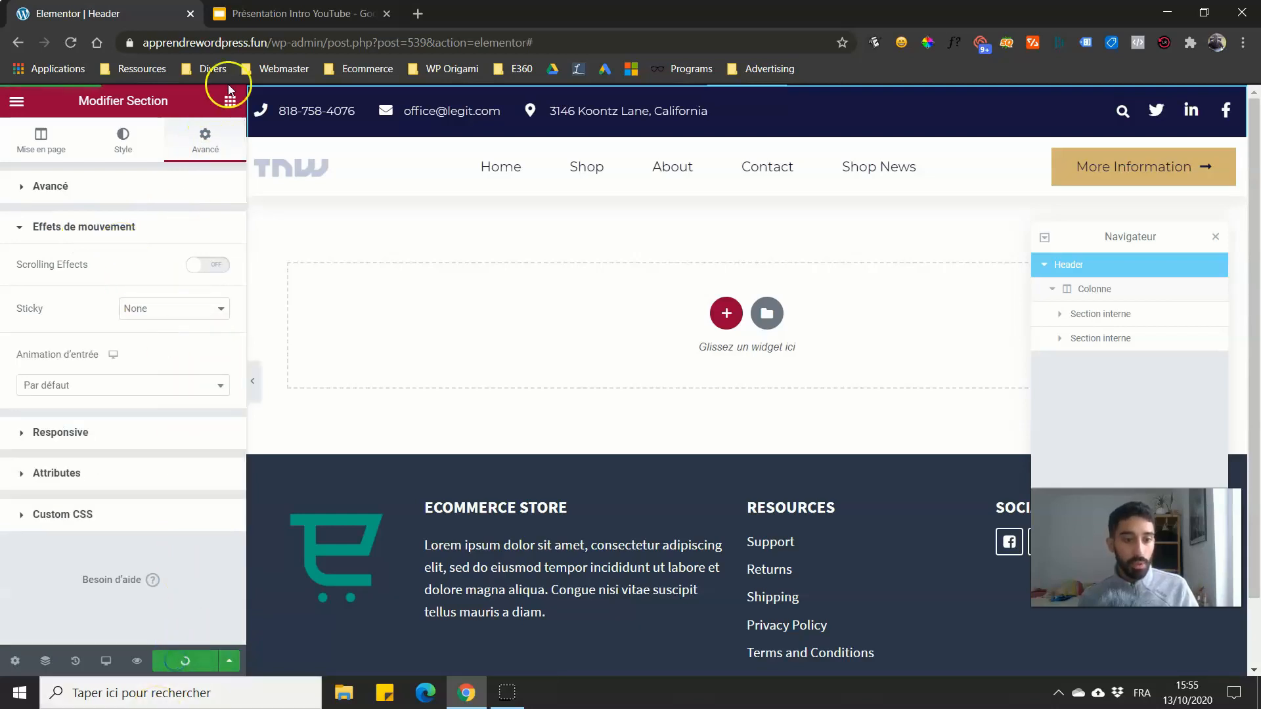
Step: Load the live home page at apprendrewordpress.fun and check the header's scrolling behaviour down to the footer
drag(272, 43, 703, 41)
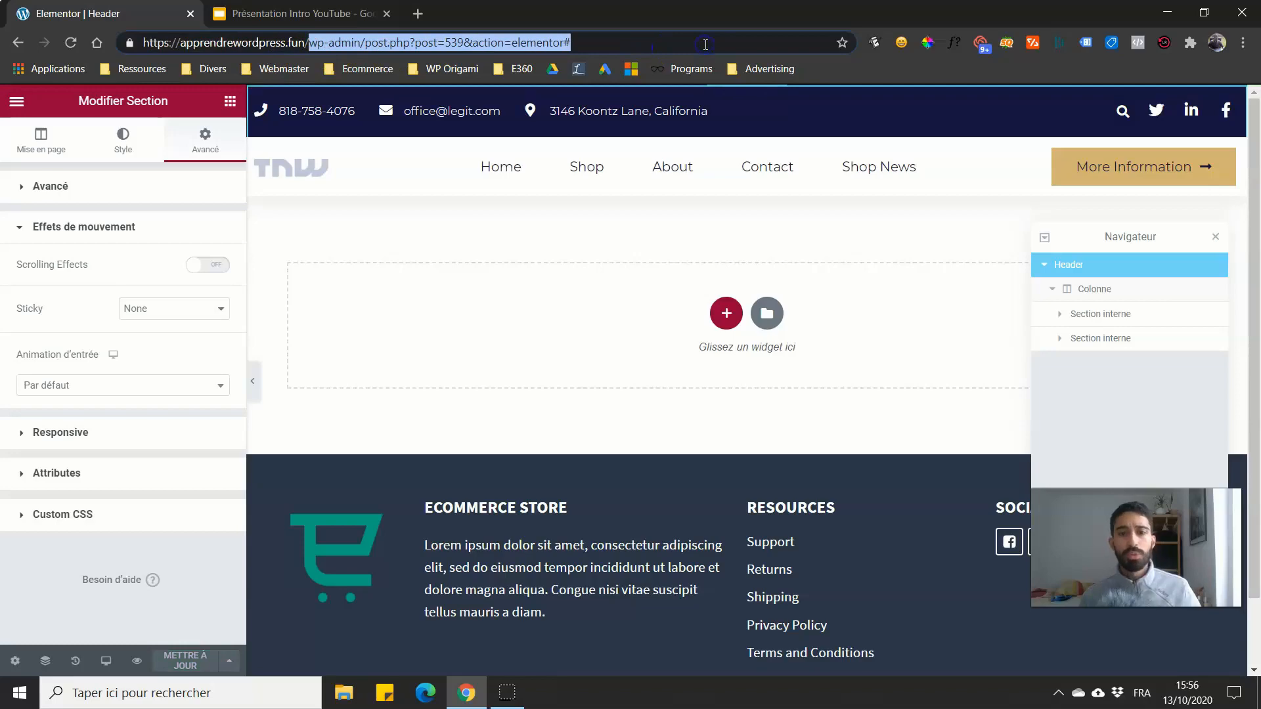
key(BackSpace)
key(Return)
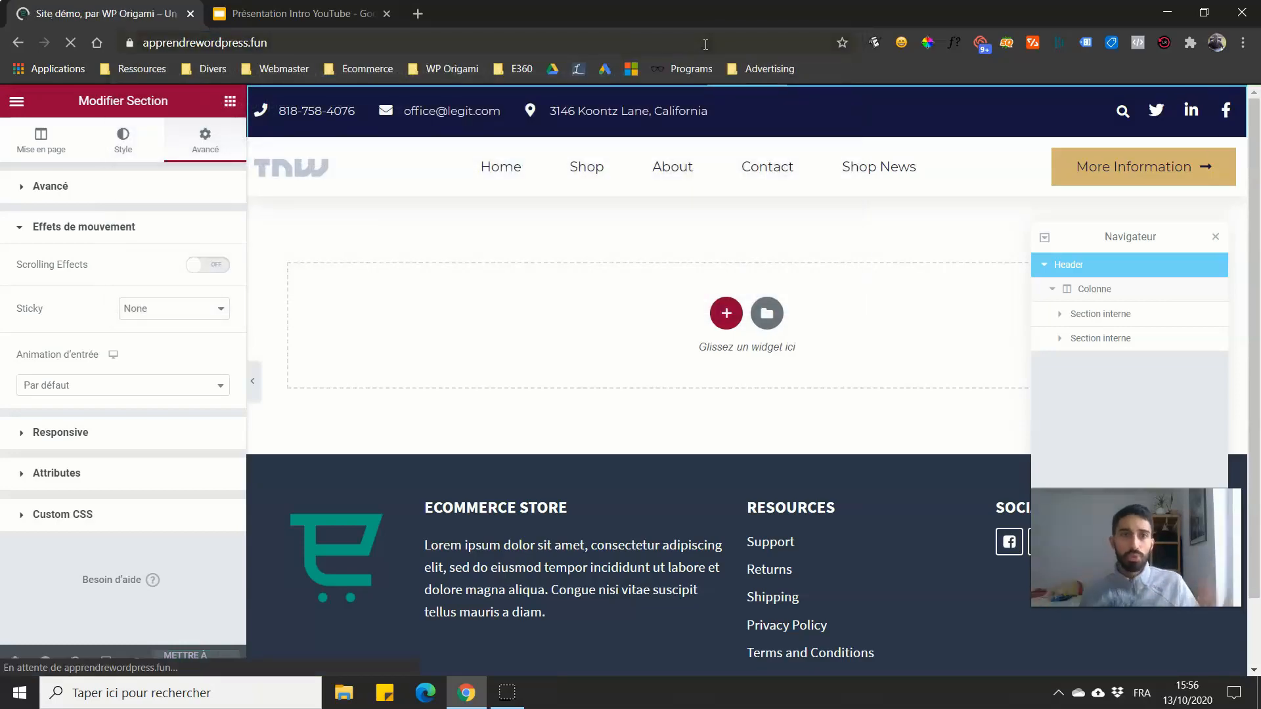
scroll(491, 294, down, 10)
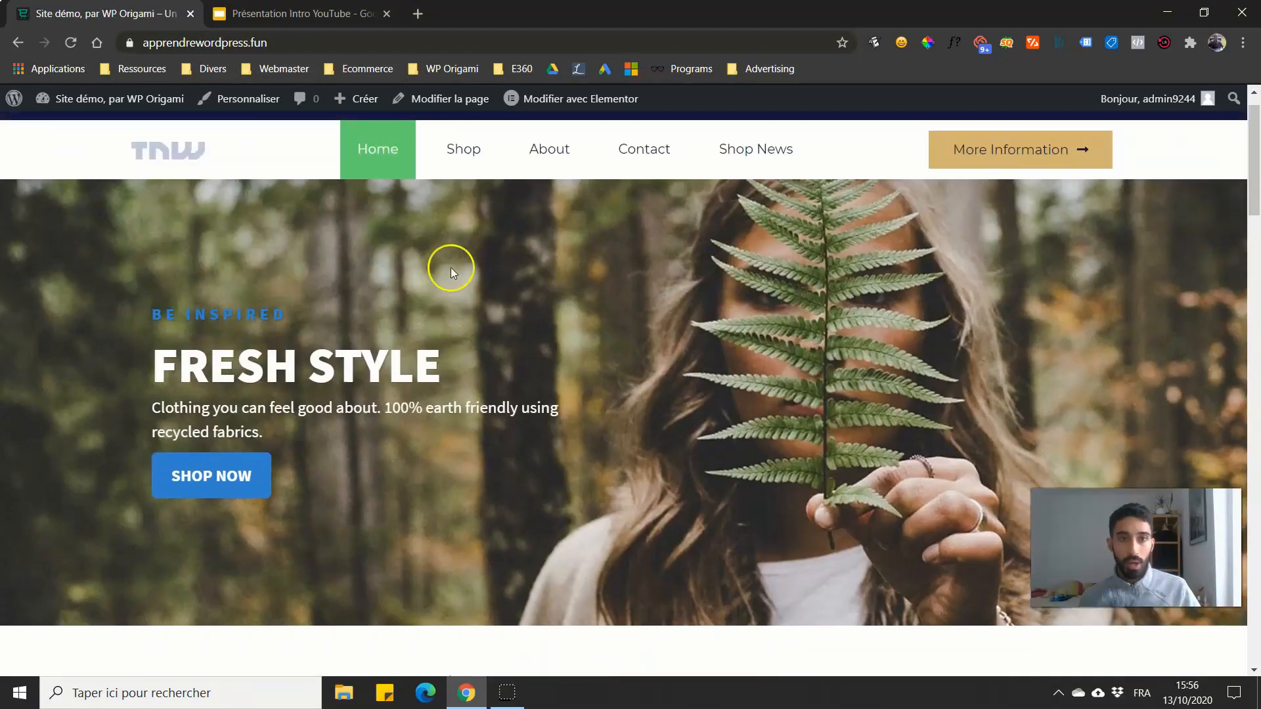
scroll(440, 256, down, 8)
scroll(430, 250, down, 15)
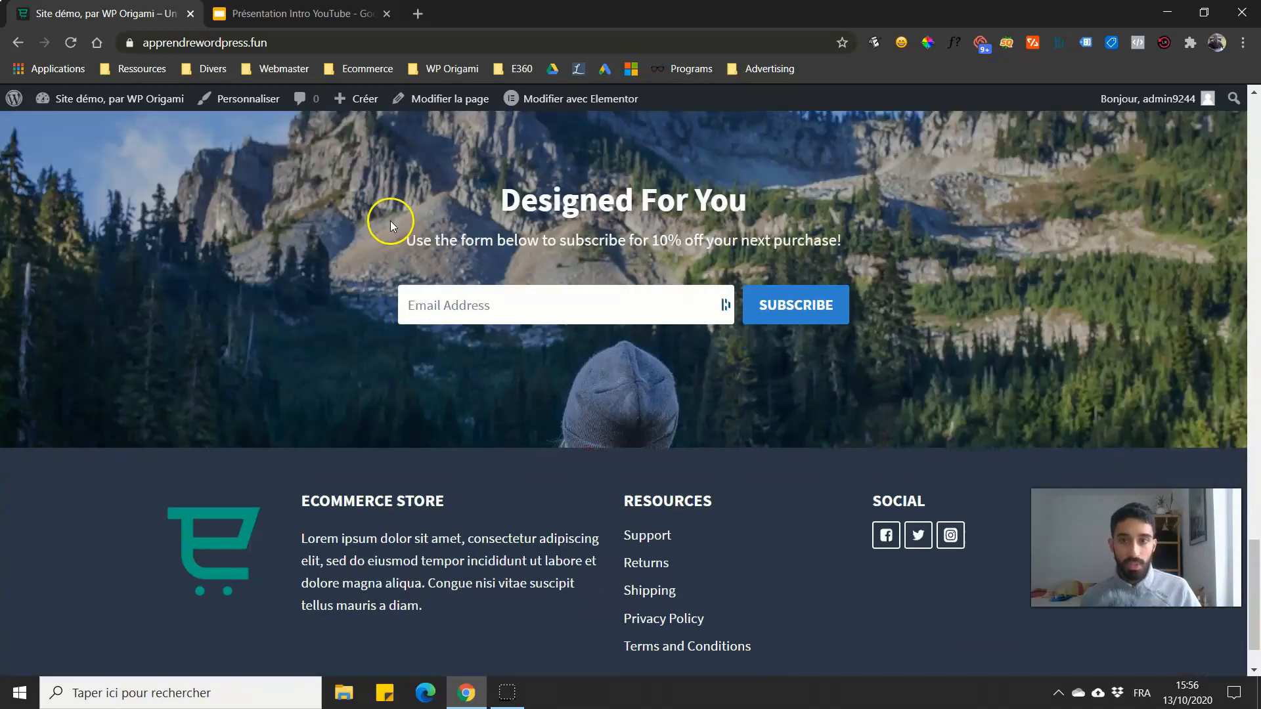
Step: Go to the WordPress dashboard and open the Theme Builder template list
click(127, 107)
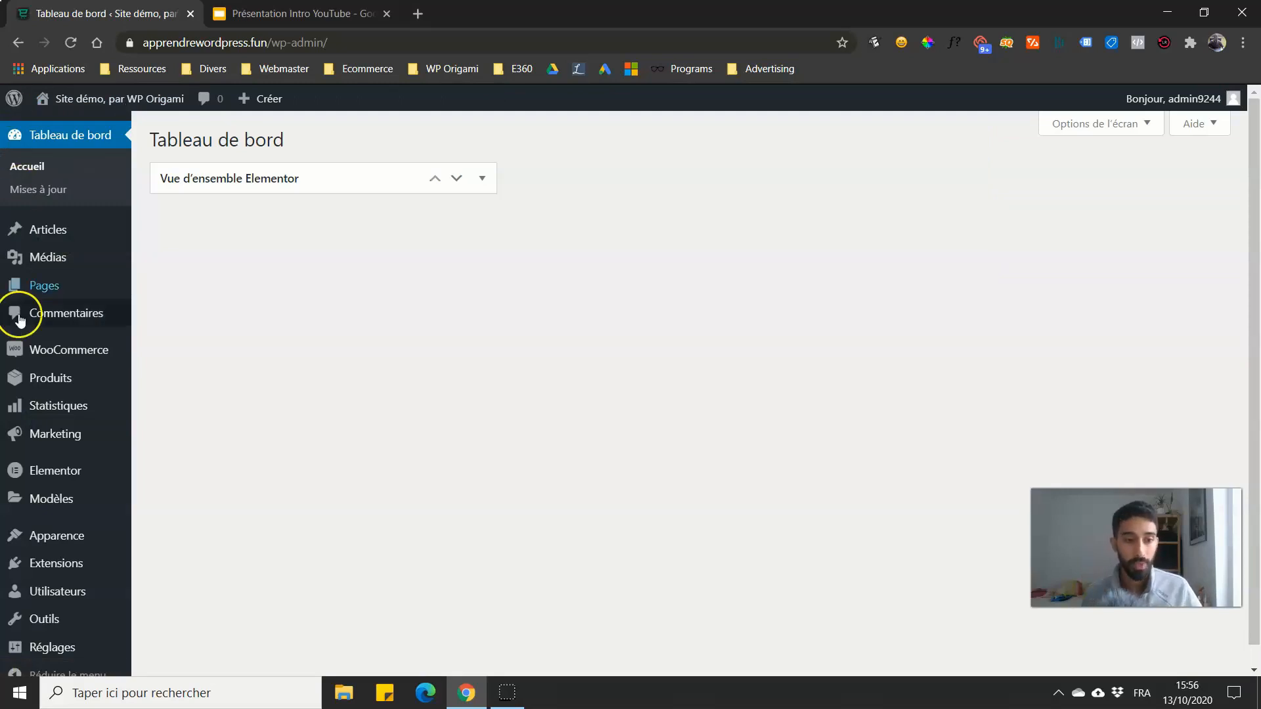
mouse_move(61, 534)
scroll(62, 533, down, 1)
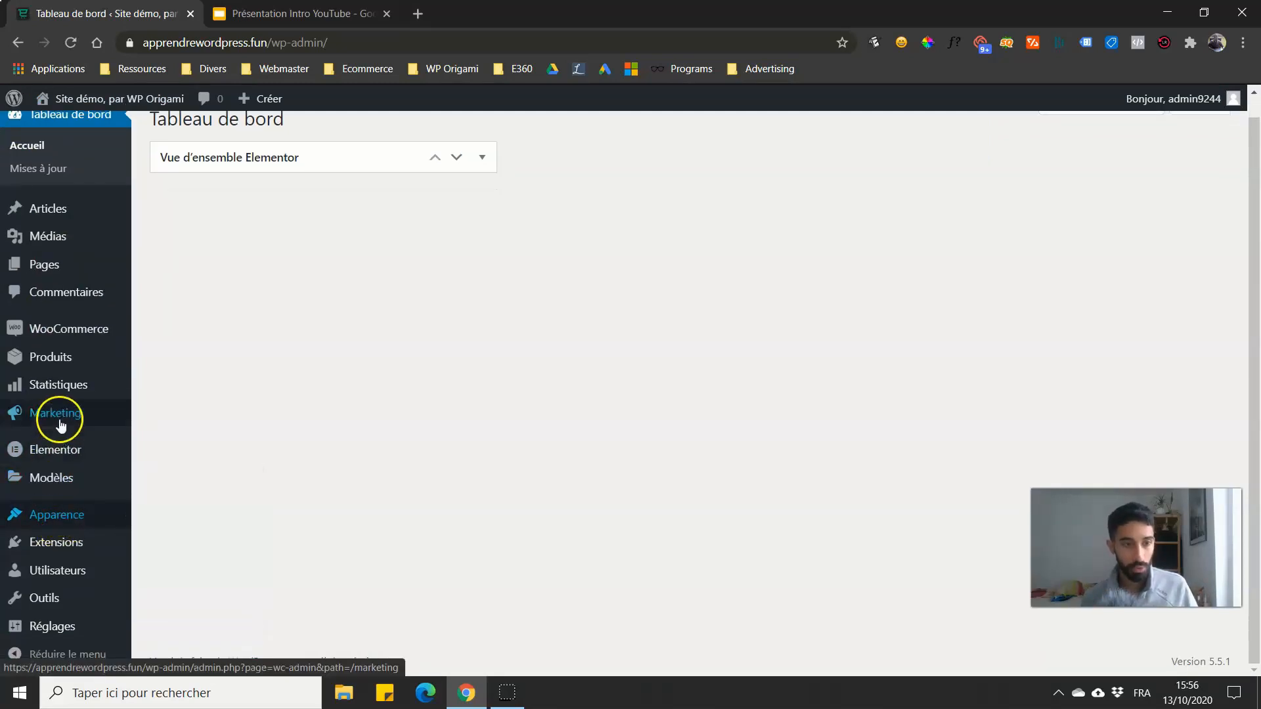
mouse_move(54, 482)
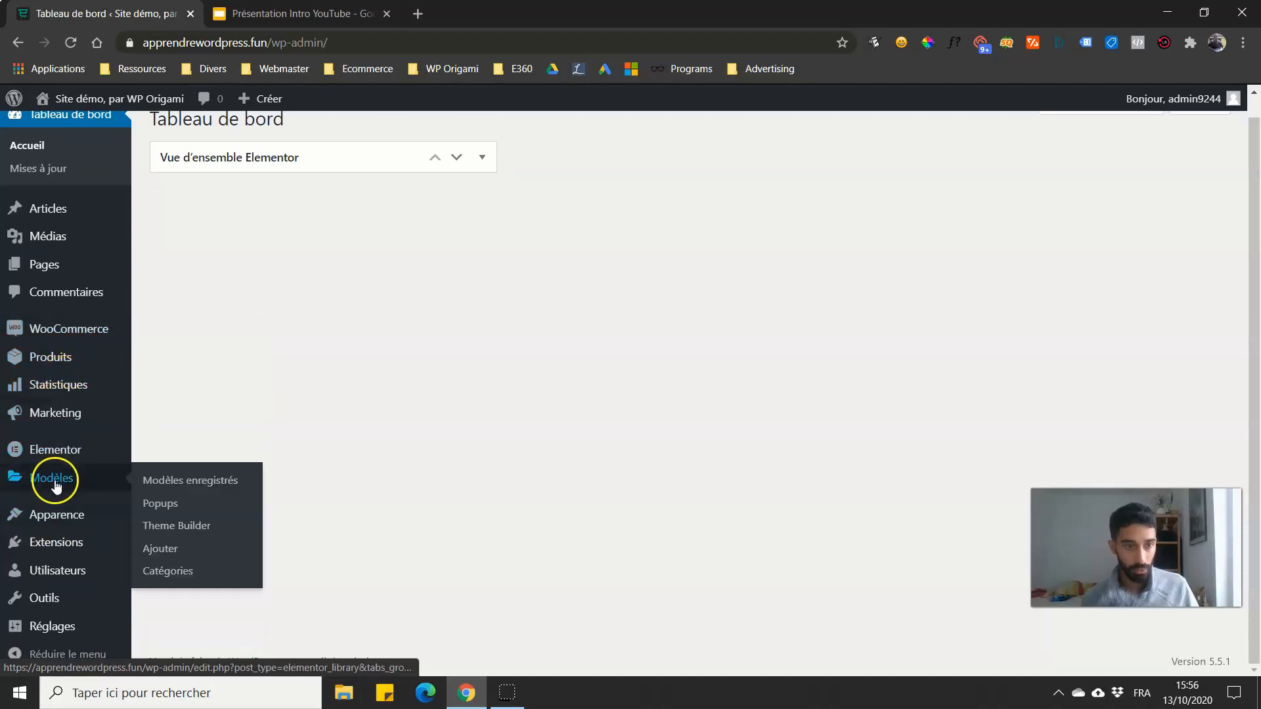
click(172, 525)
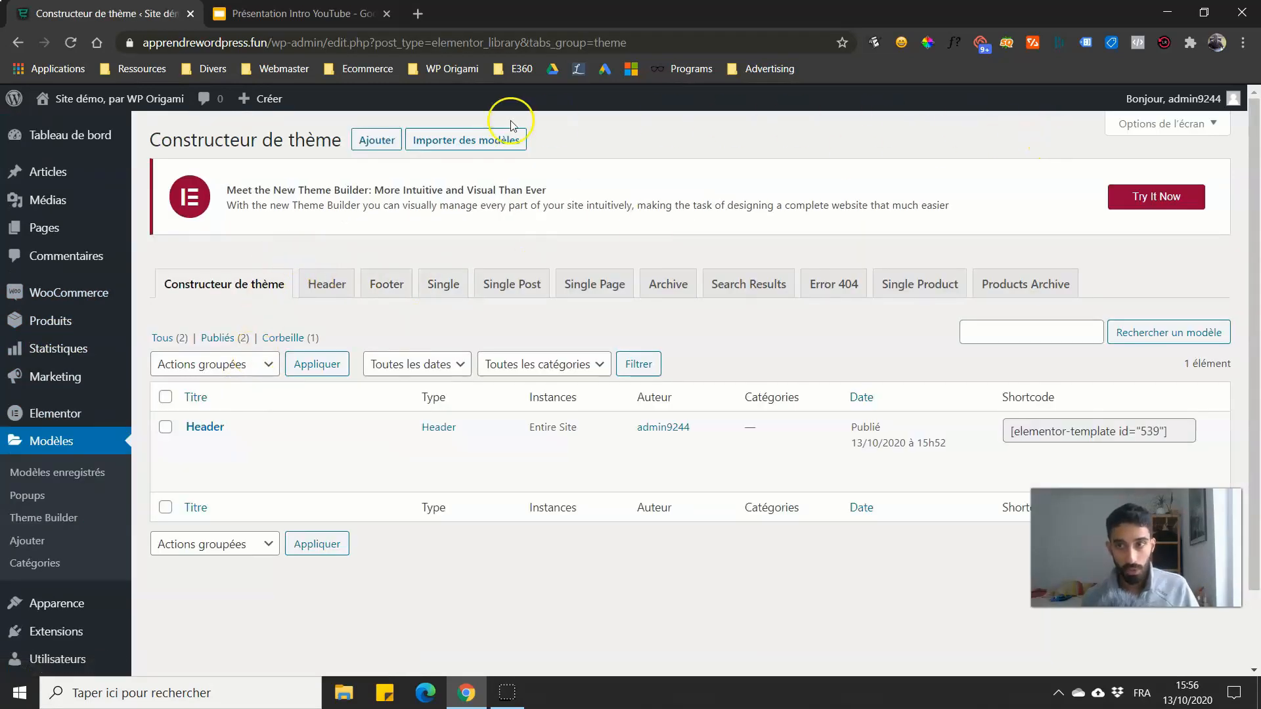
Step: Create a new theme template of type Footer, named "Footer"
click(387, 138)
click(723, 386)
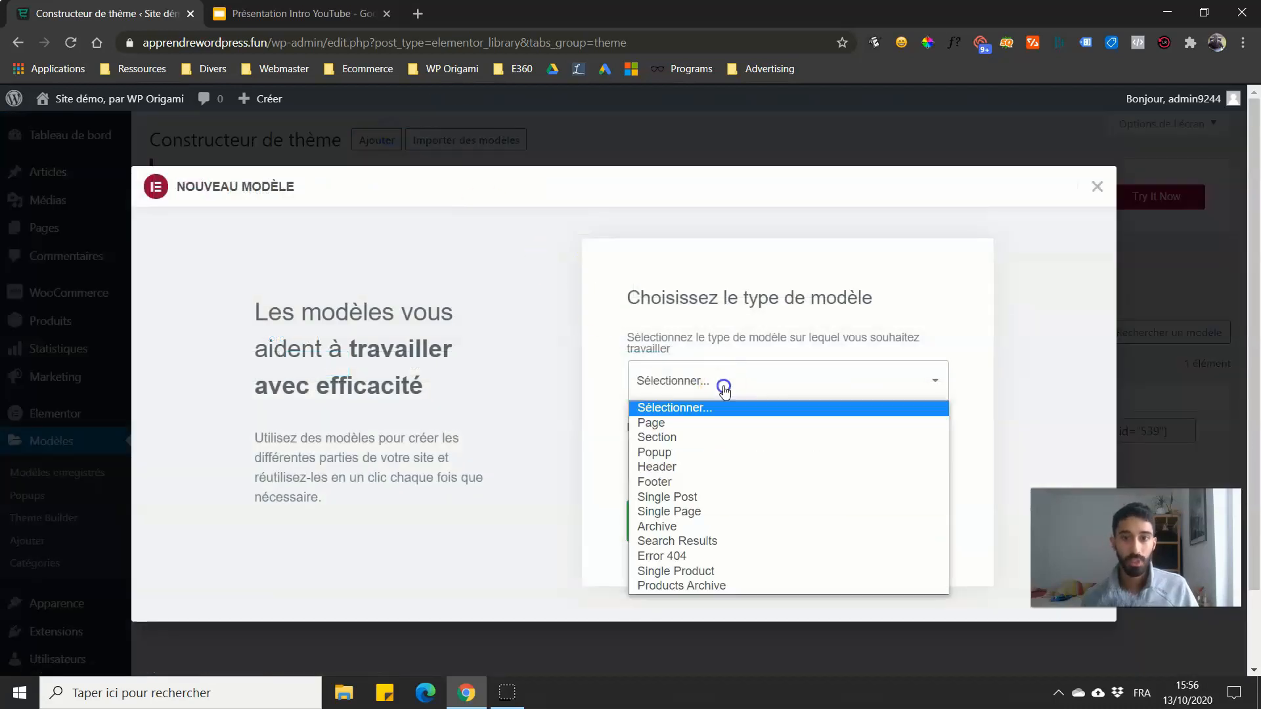
click(676, 482)
click(680, 472)
text(Footer)
click(757, 525)
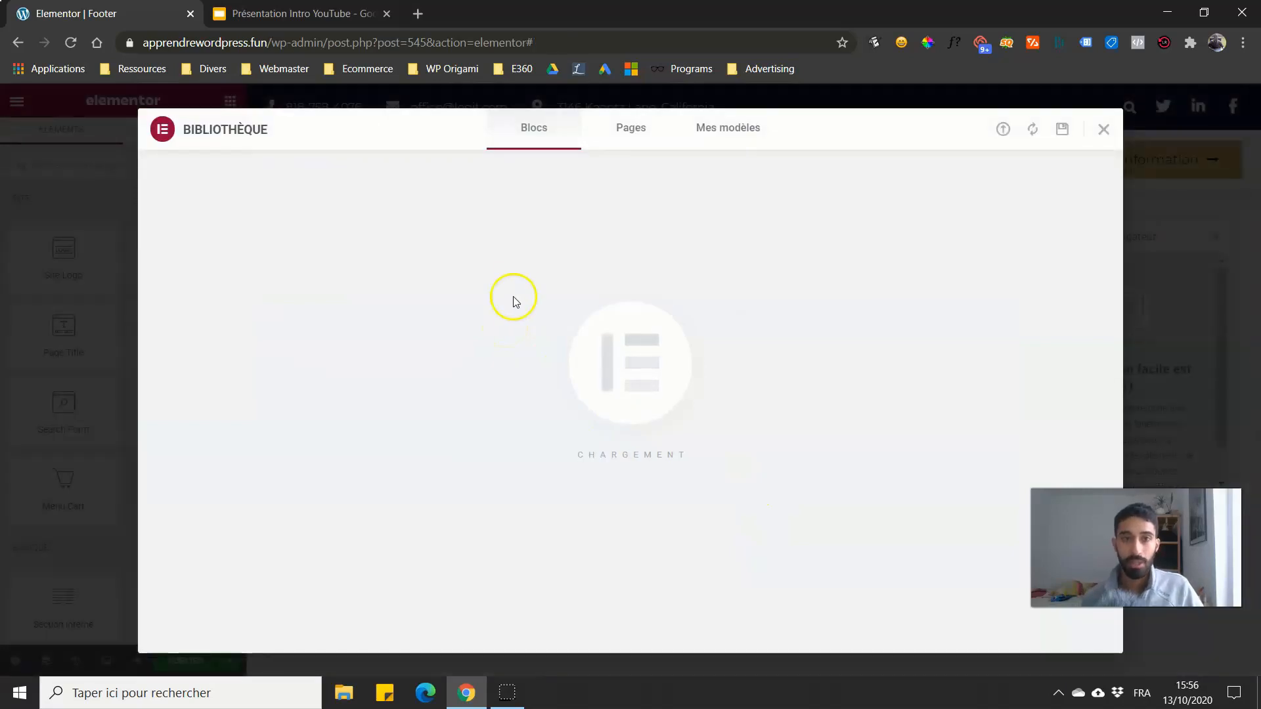
Step: Preview the light "Try Elementor For Free" footer block in the library and insert it into the template
scroll(712, 285, down, 1)
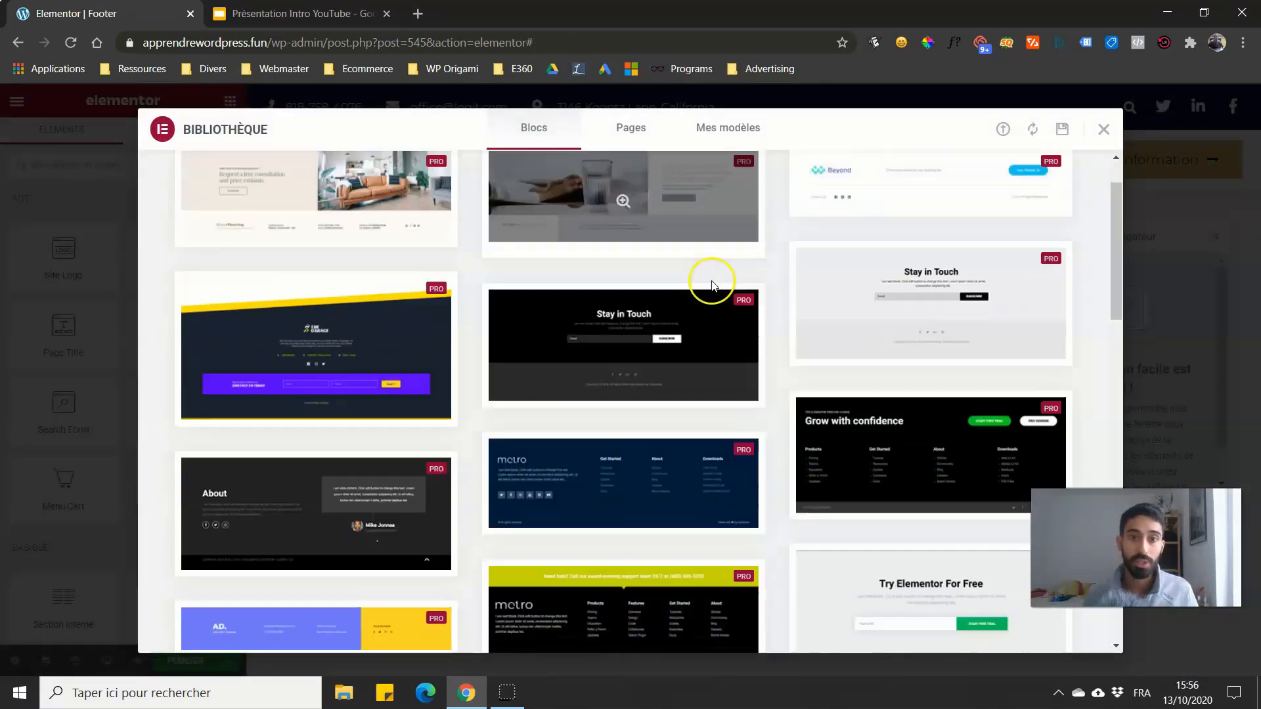
scroll(818, 404, down, 1)
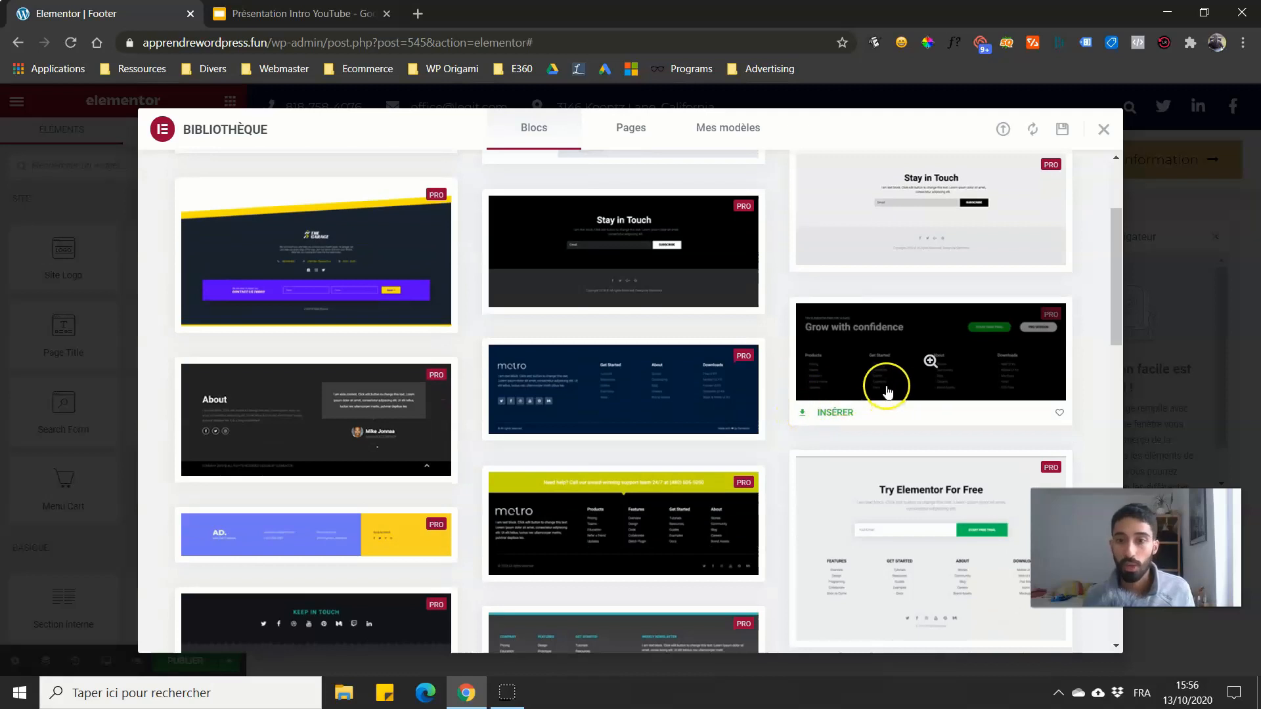
scroll(888, 392, down, 1)
click(903, 421)
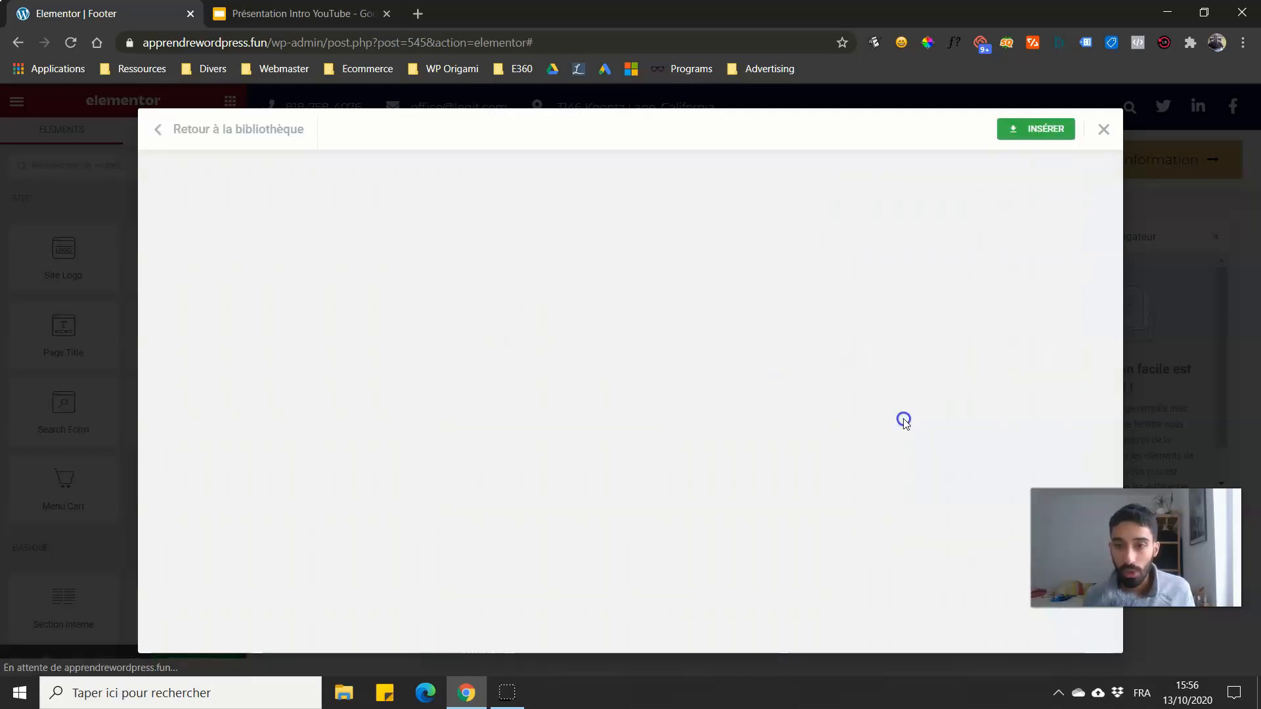
scroll(971, 245, down, 1)
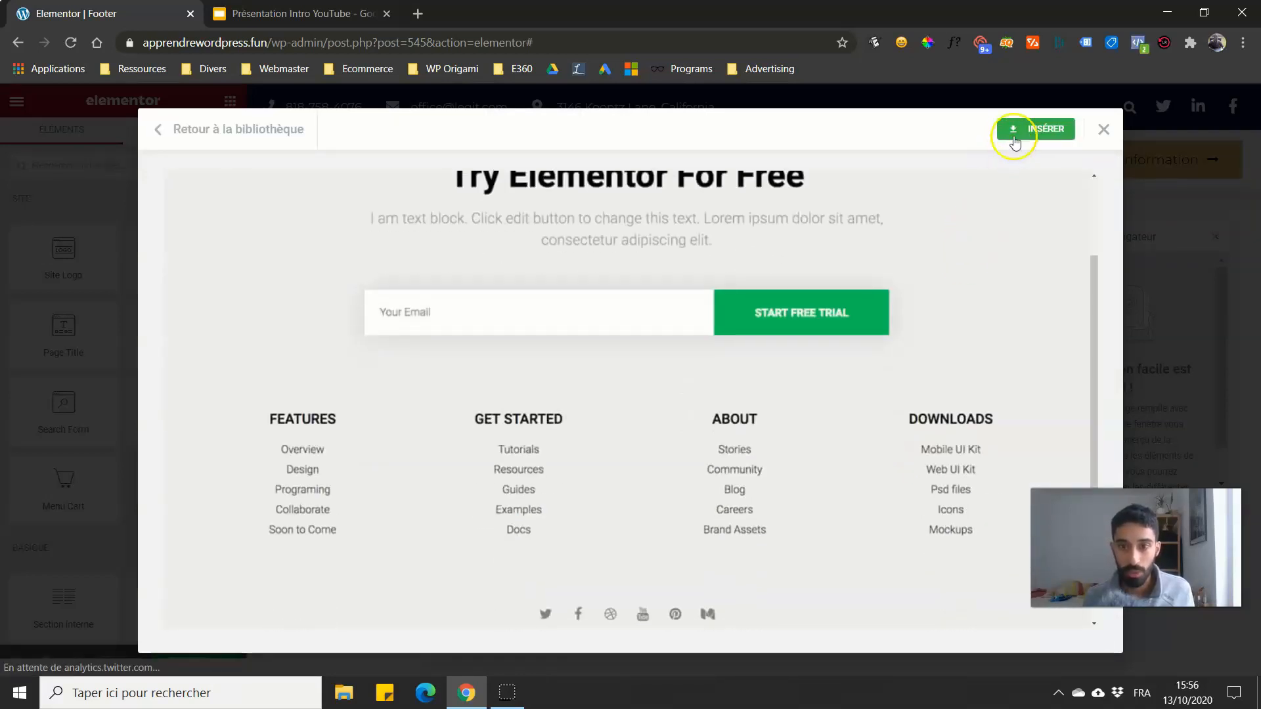
click(1014, 141)
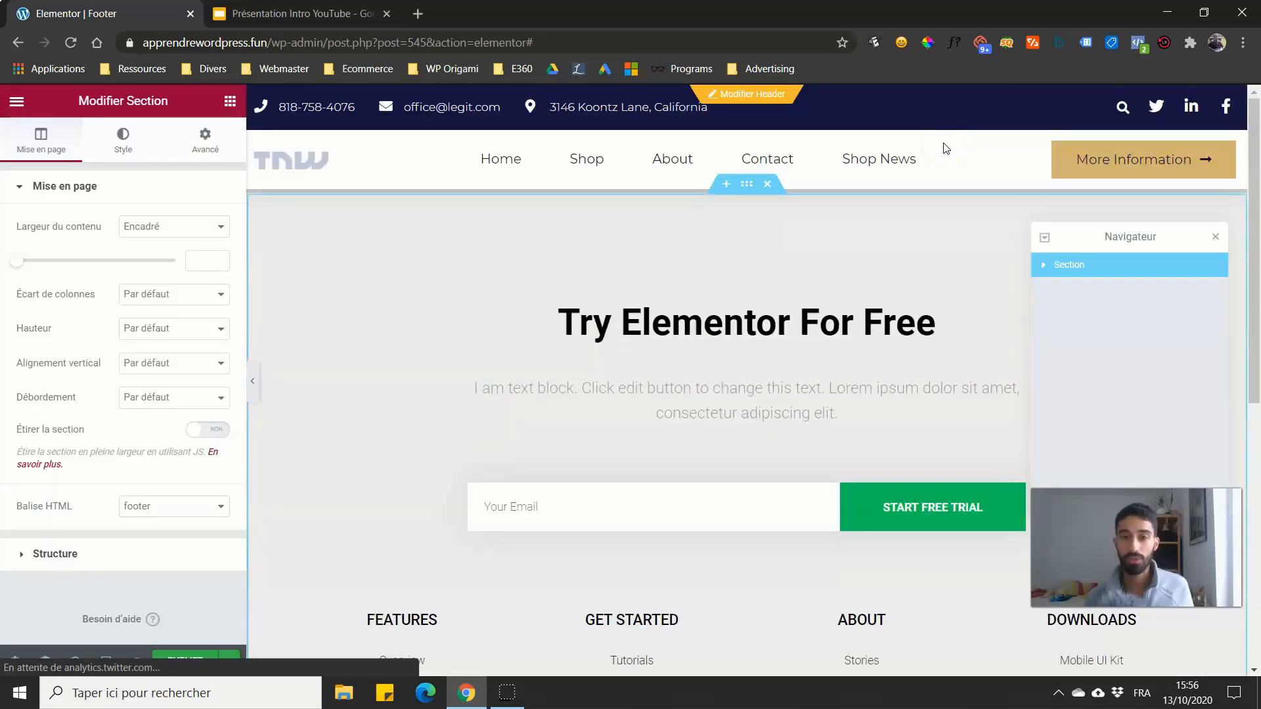
Step: Close the Navigator and examine the inserted footer, from the email sign-up form to the link columns and copyright line
scroll(719, 311, down, 2)
scroll(719, 310, down, 6)
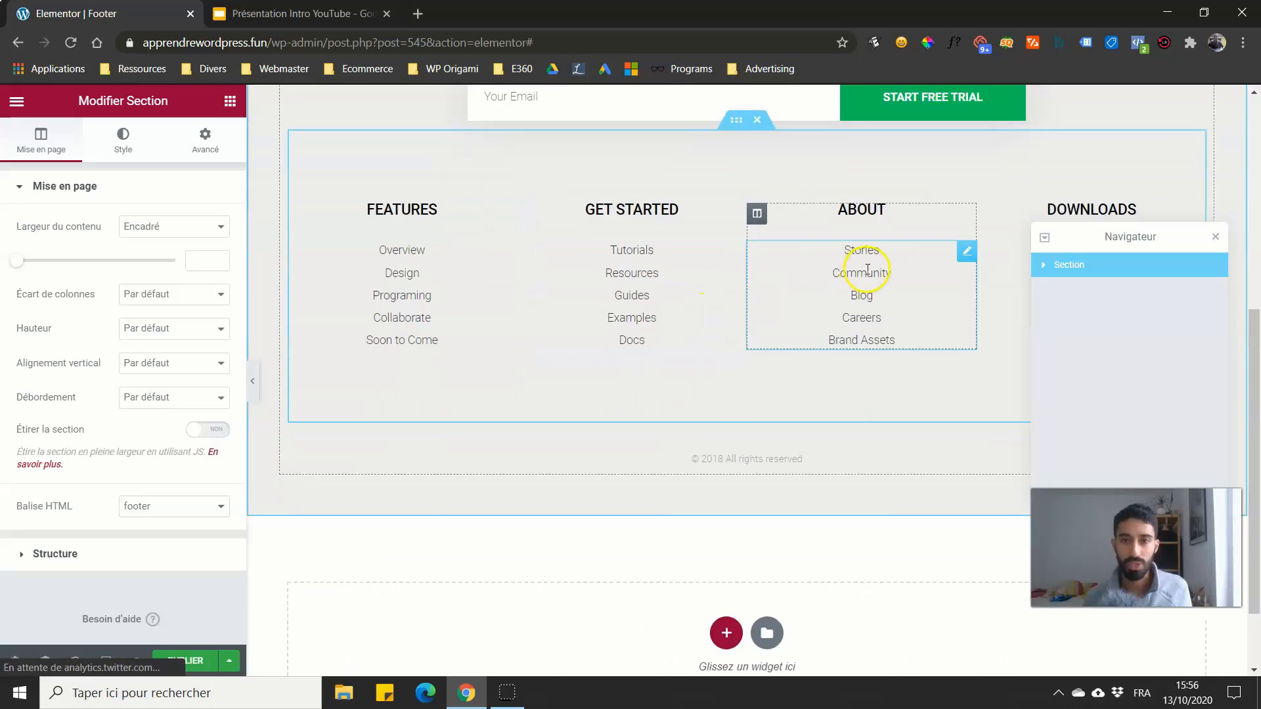
scroll(851, 302, up, 5)
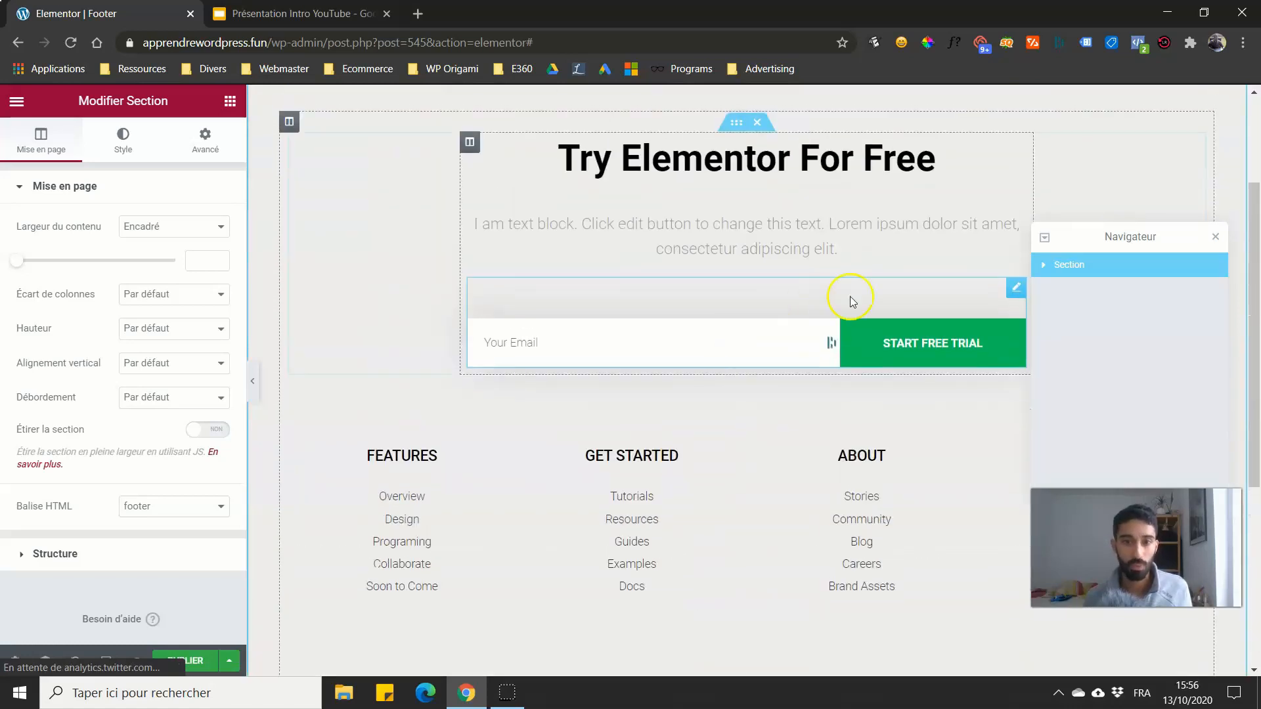
click(1217, 238)
scroll(1152, 253, up, 3)
scroll(698, 310, down, 4)
scroll(629, 480, up, 3)
scroll(534, 514, down, 3)
scroll(543, 276, up, 4)
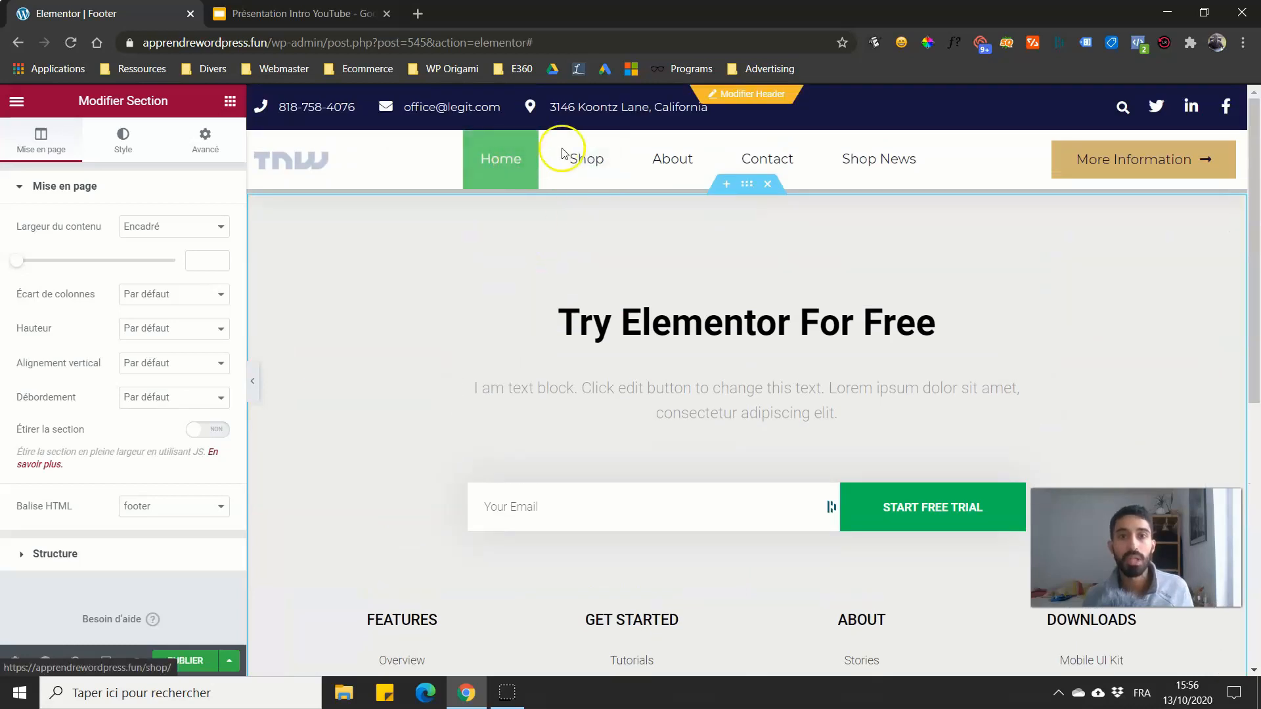
scroll(690, 290, down, 6)
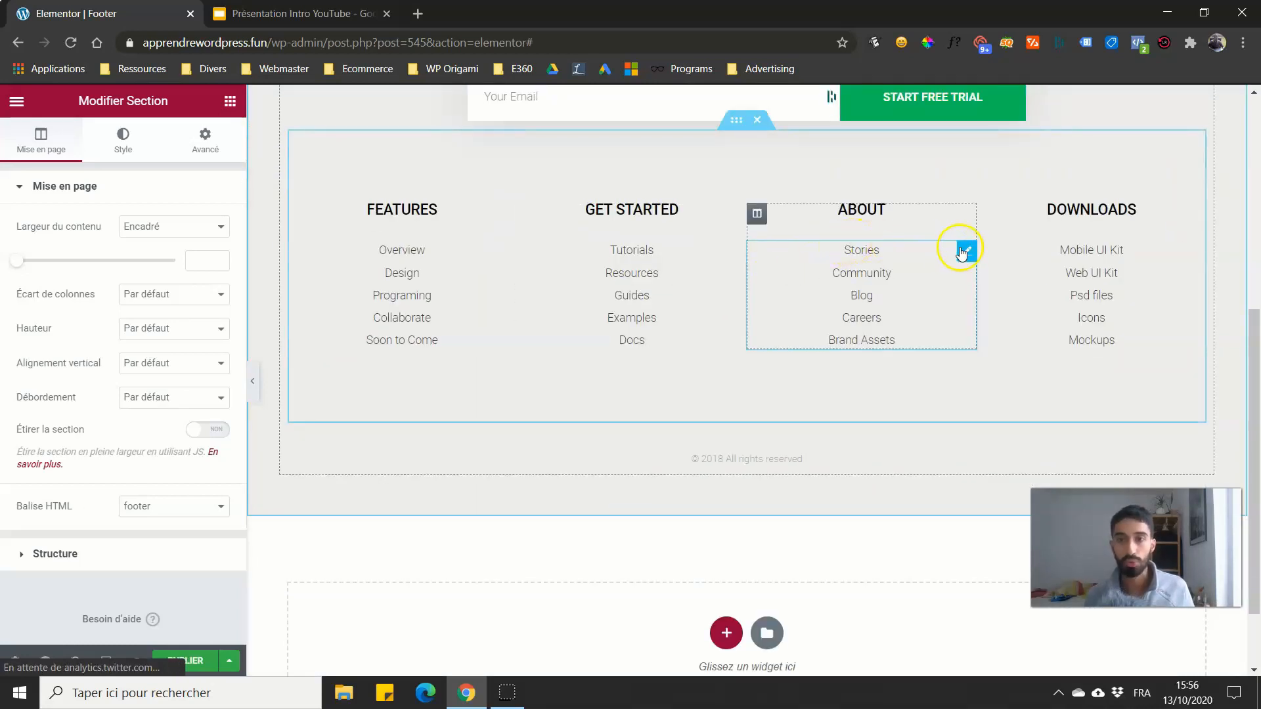
Step: Inspect the text, icon and link settings of the Stories item in the footer's About list, and collapse the item
click(963, 252)
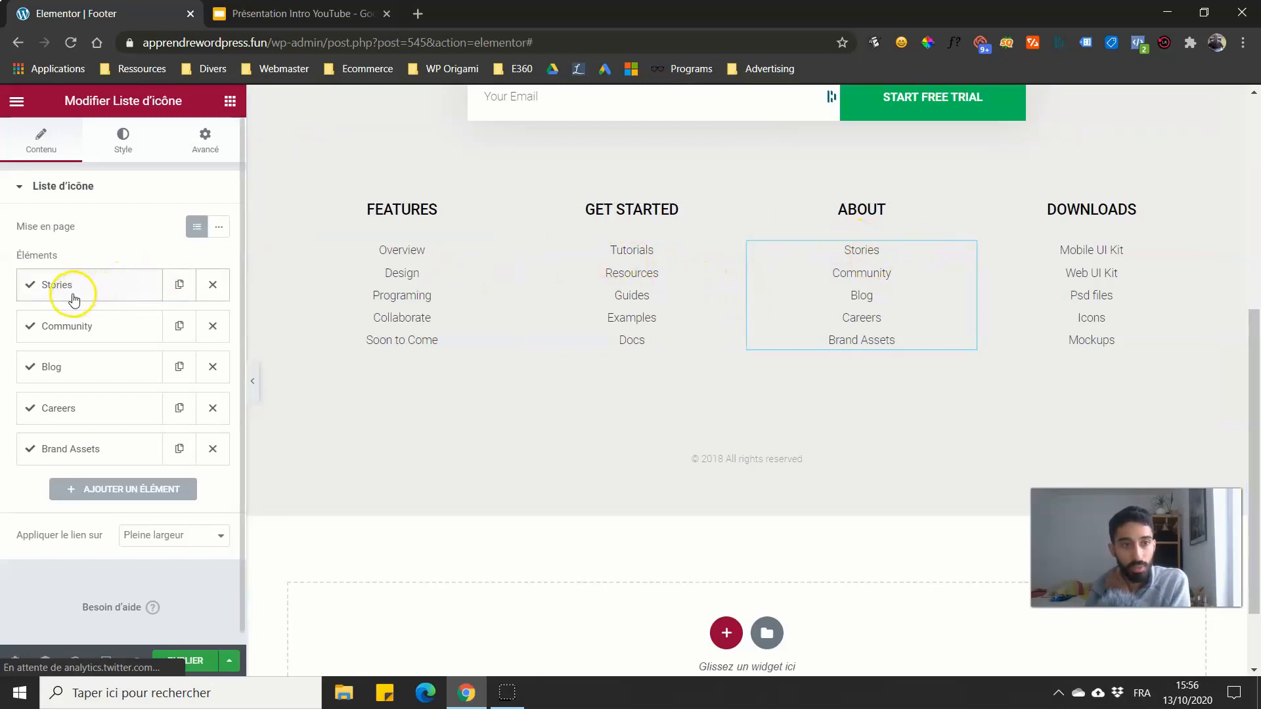
click(93, 284)
scroll(85, 309, down, 2)
click(90, 403)
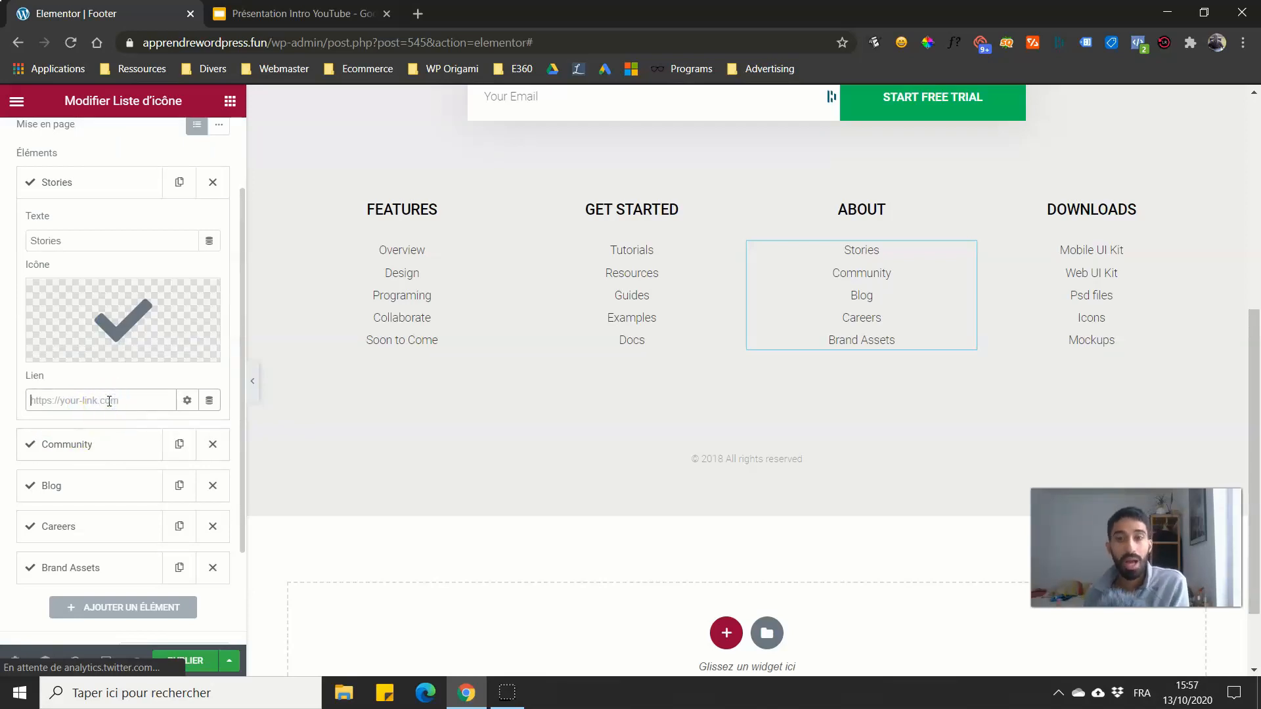
click(110, 183)
Step: Publish the footer template with a display condition added
click(172, 662)
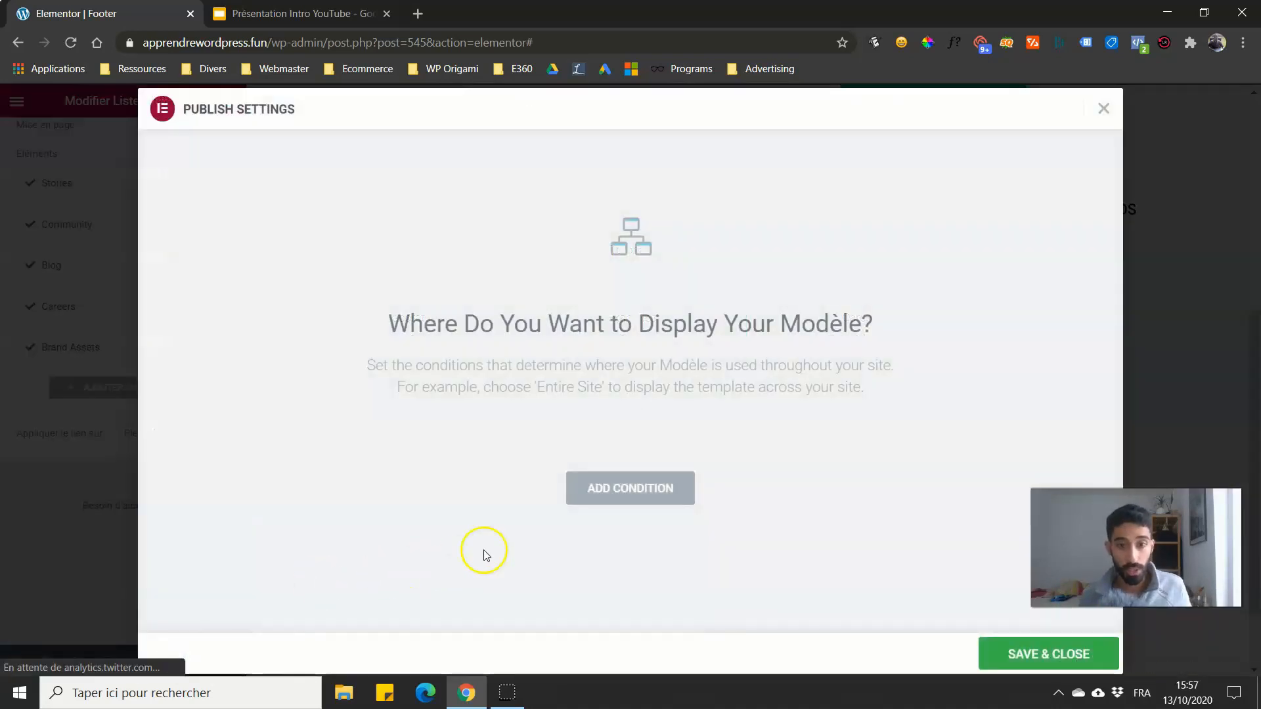
click(601, 502)
click(993, 648)
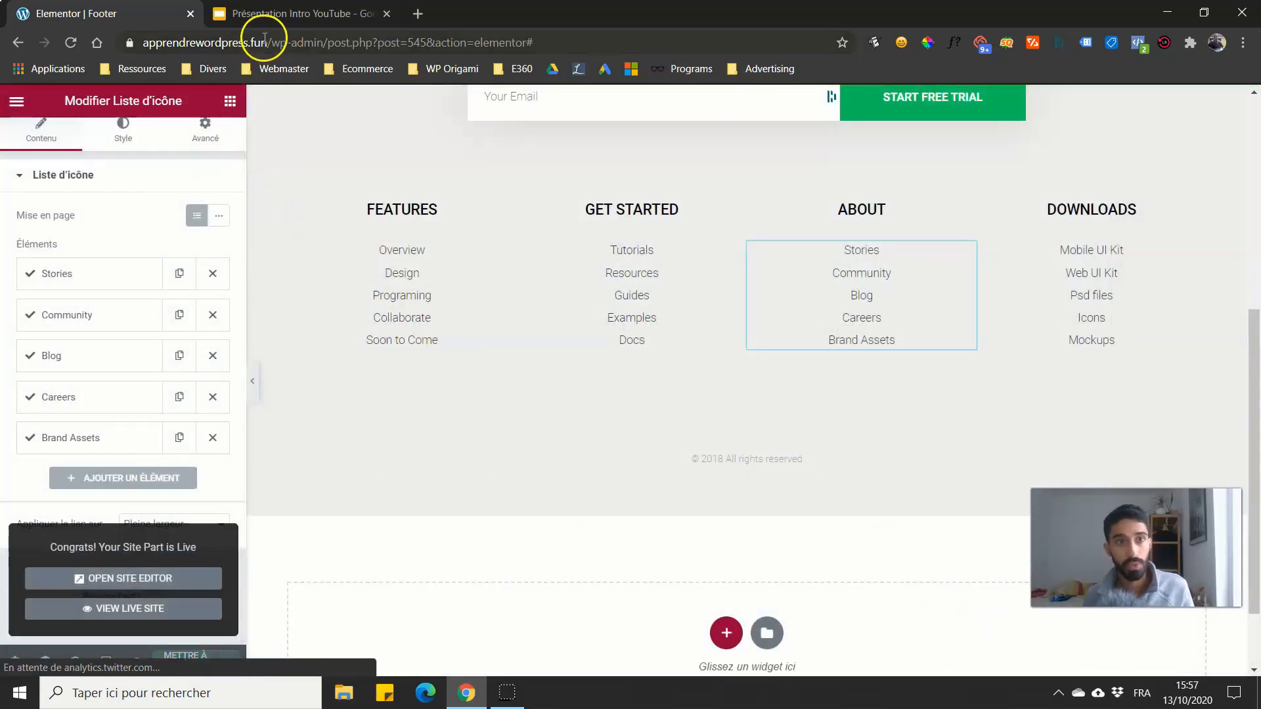
Step: Load the live home page and check how the published footer displays on it
drag(273, 44, 580, 50)
key(BackSpace)
key(Return)
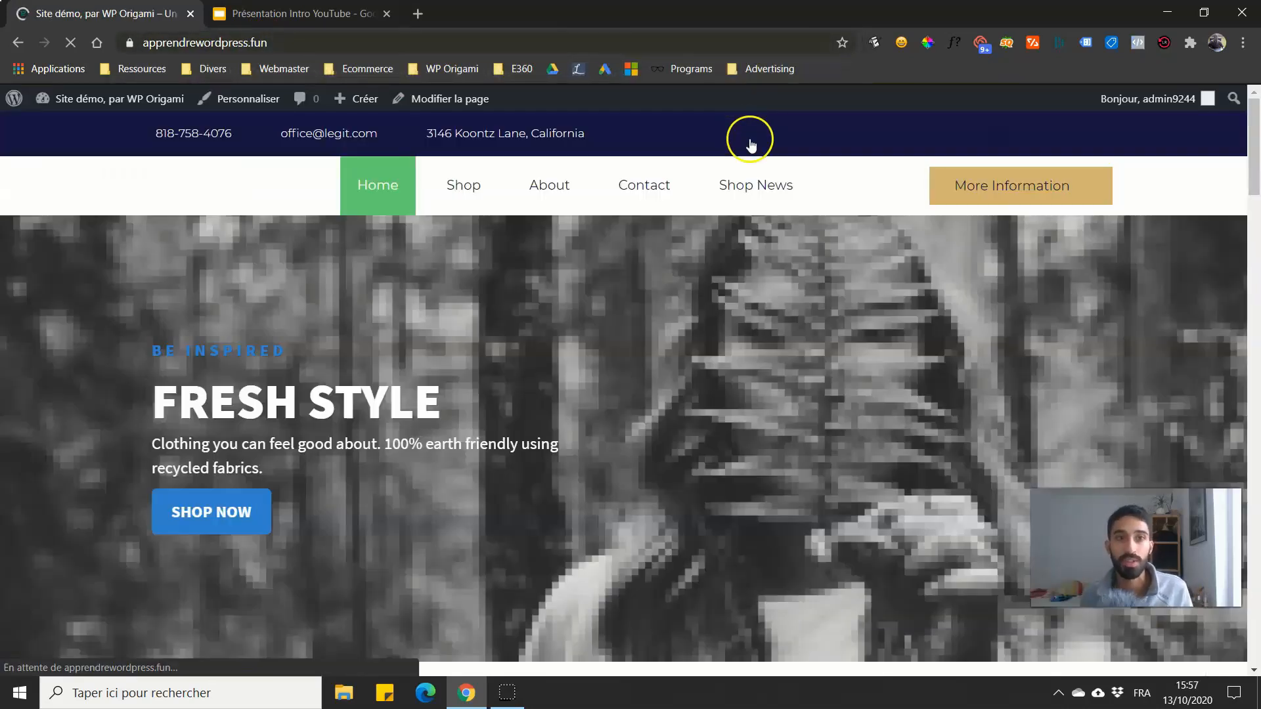
scroll(1248, 329, down, 6)
drag(1249, 335, 1183, 111)
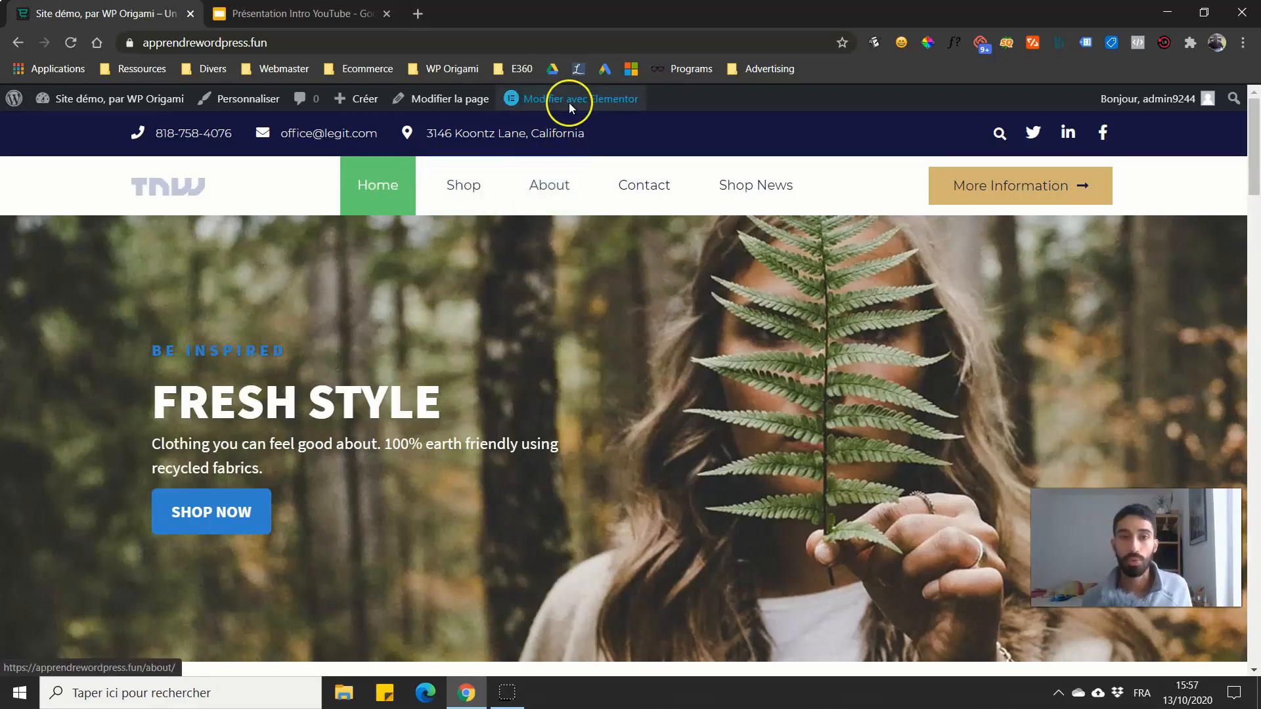
Step: Open the Header template in Elementor from the live home page and show its additional save options, including Display Conditions
mouse_move(569, 103)
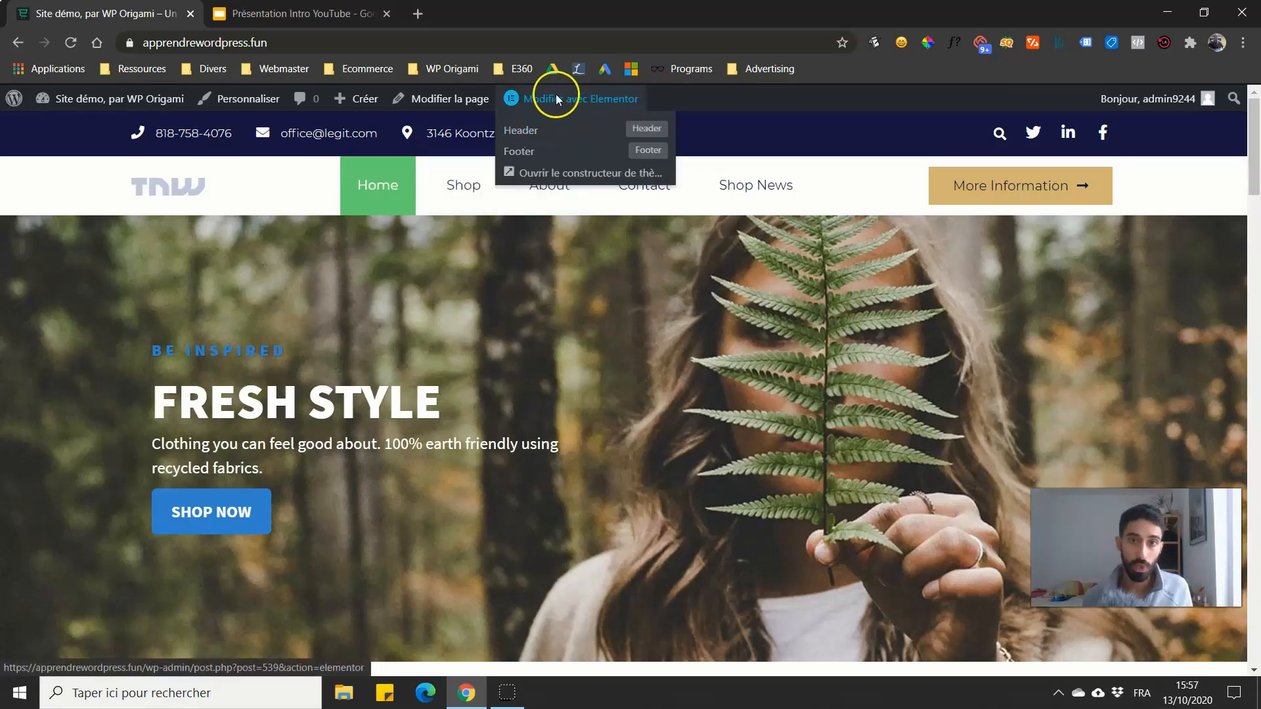
click(527, 134)
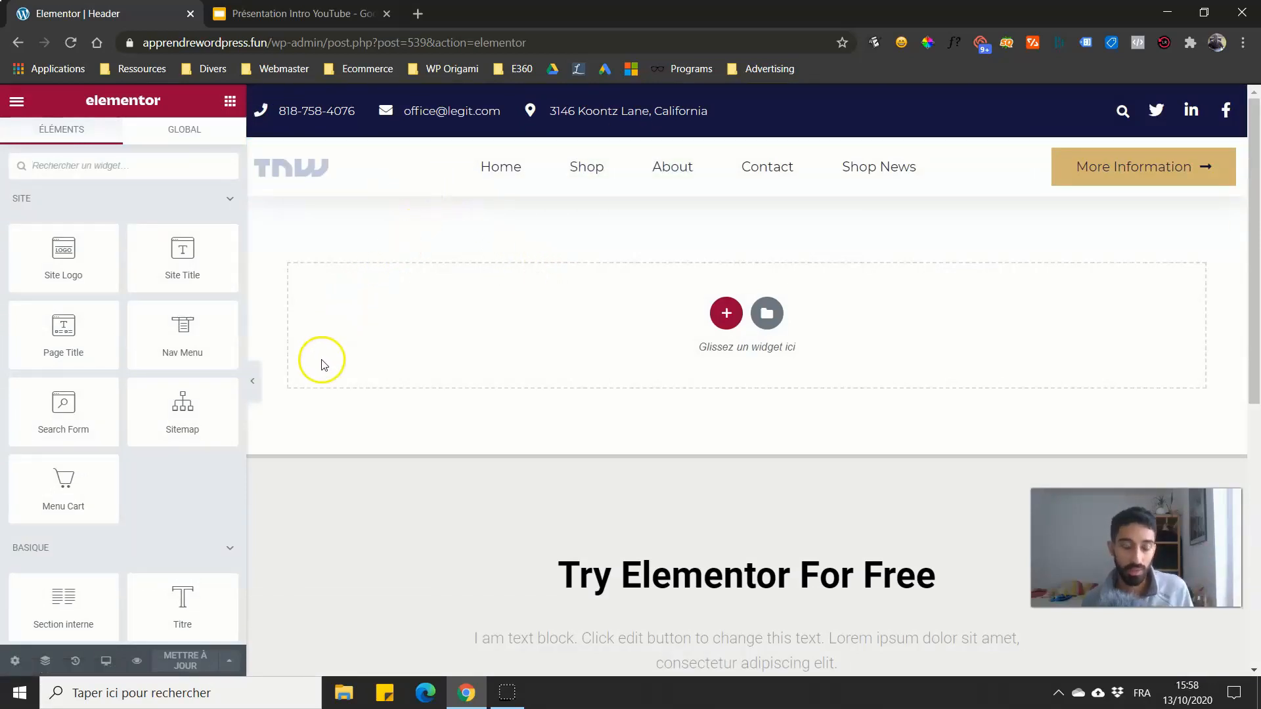
click(223, 660)
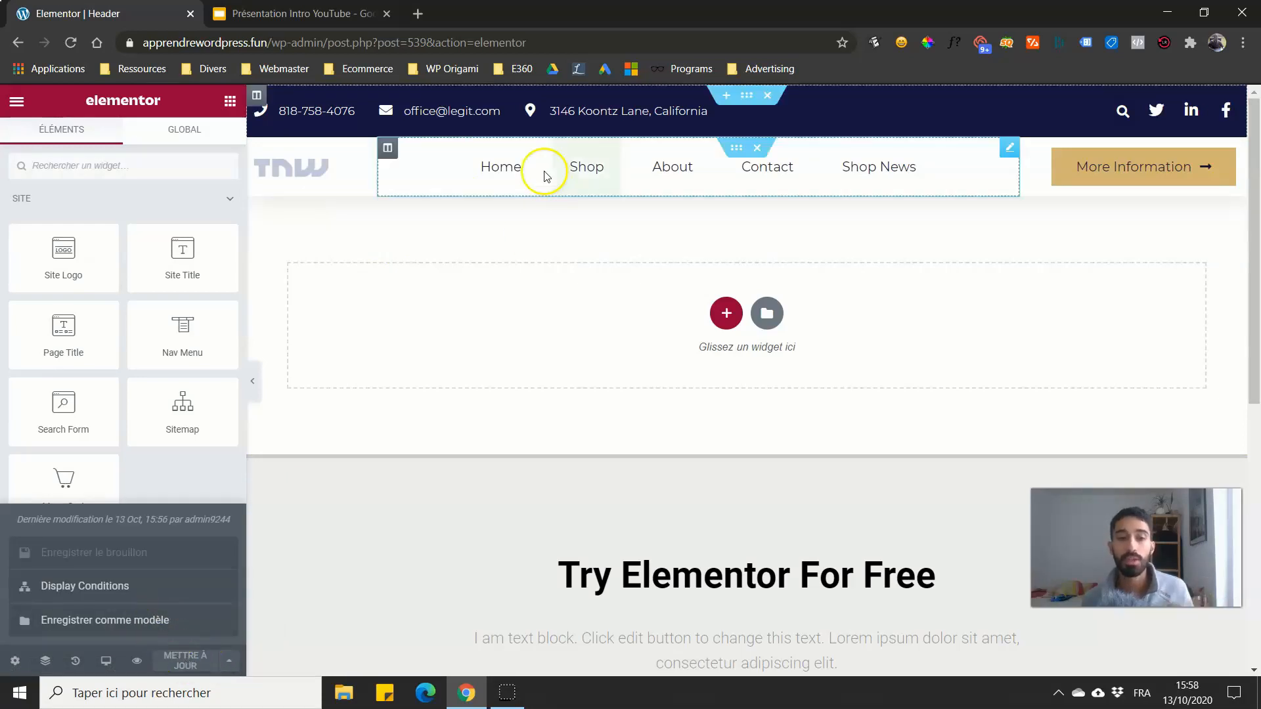
Step: Set the width of the header's logo image to 64% and update the header template
click(314, 166)
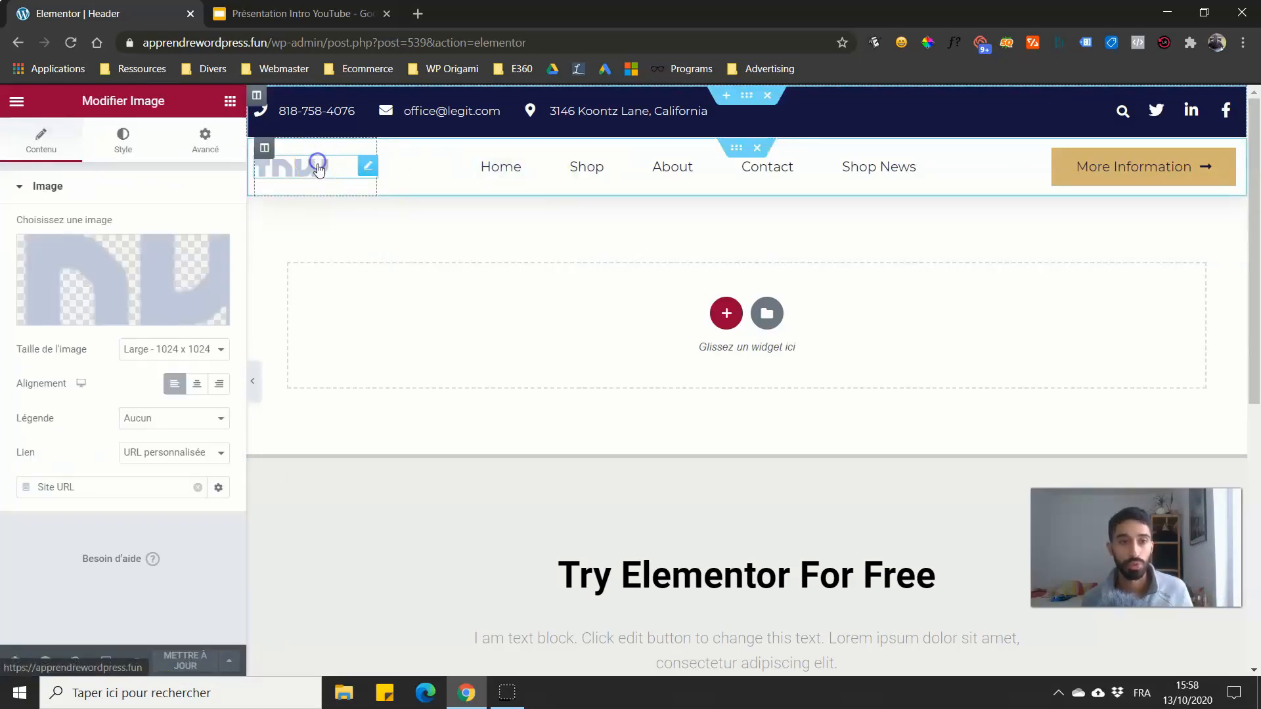
click(181, 262)
click(1215, 128)
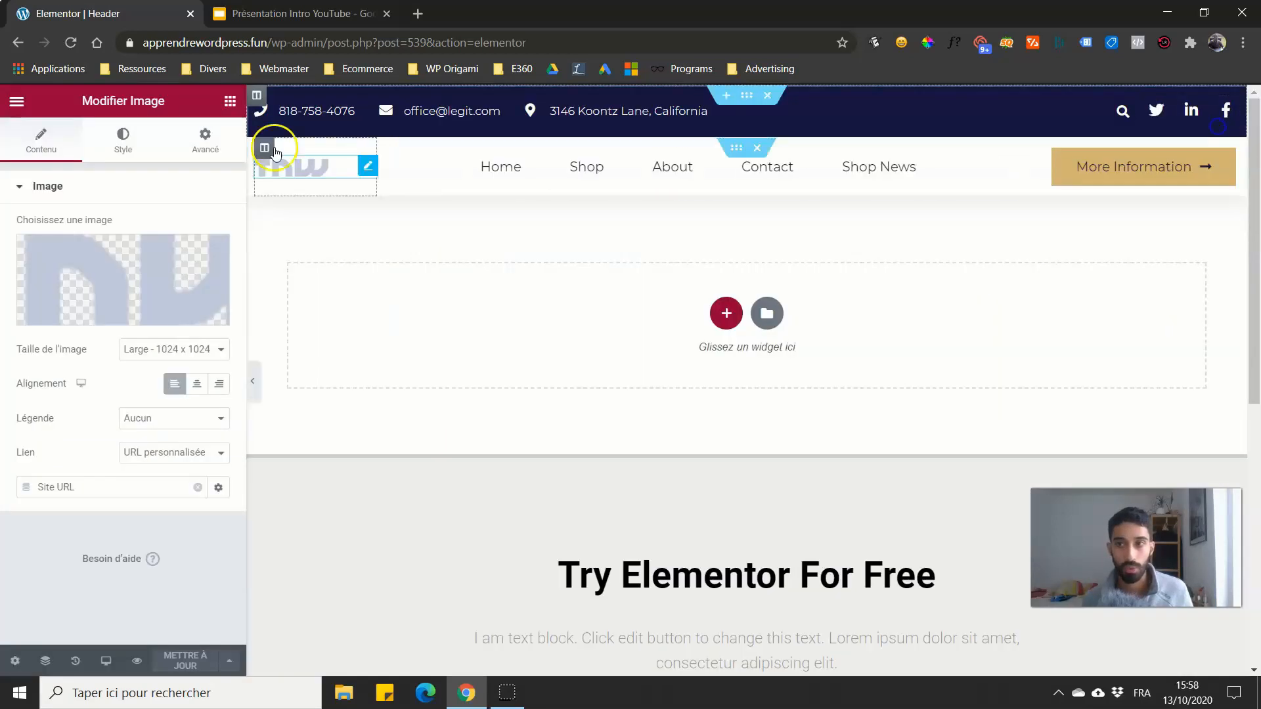
click(122, 140)
drag(102, 255, 117, 256)
click(198, 663)
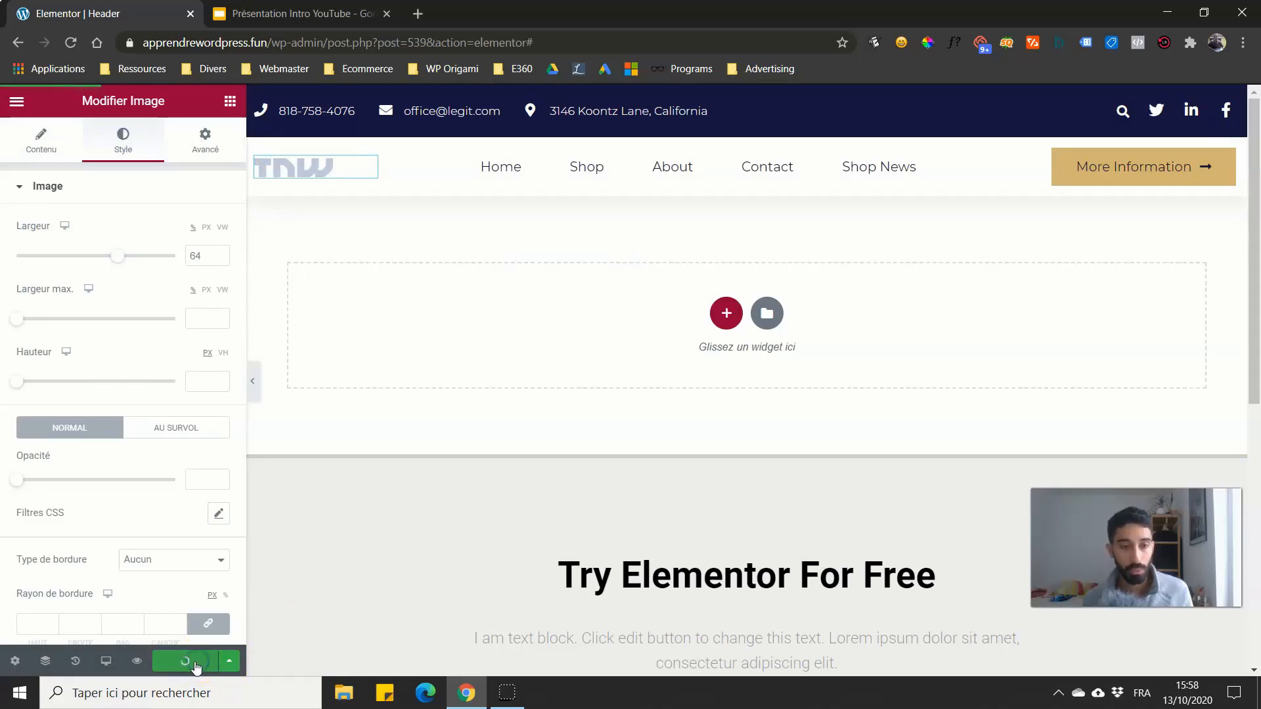
Step: Open the header template's display conditions and remove the Entire Site condition
click(224, 663)
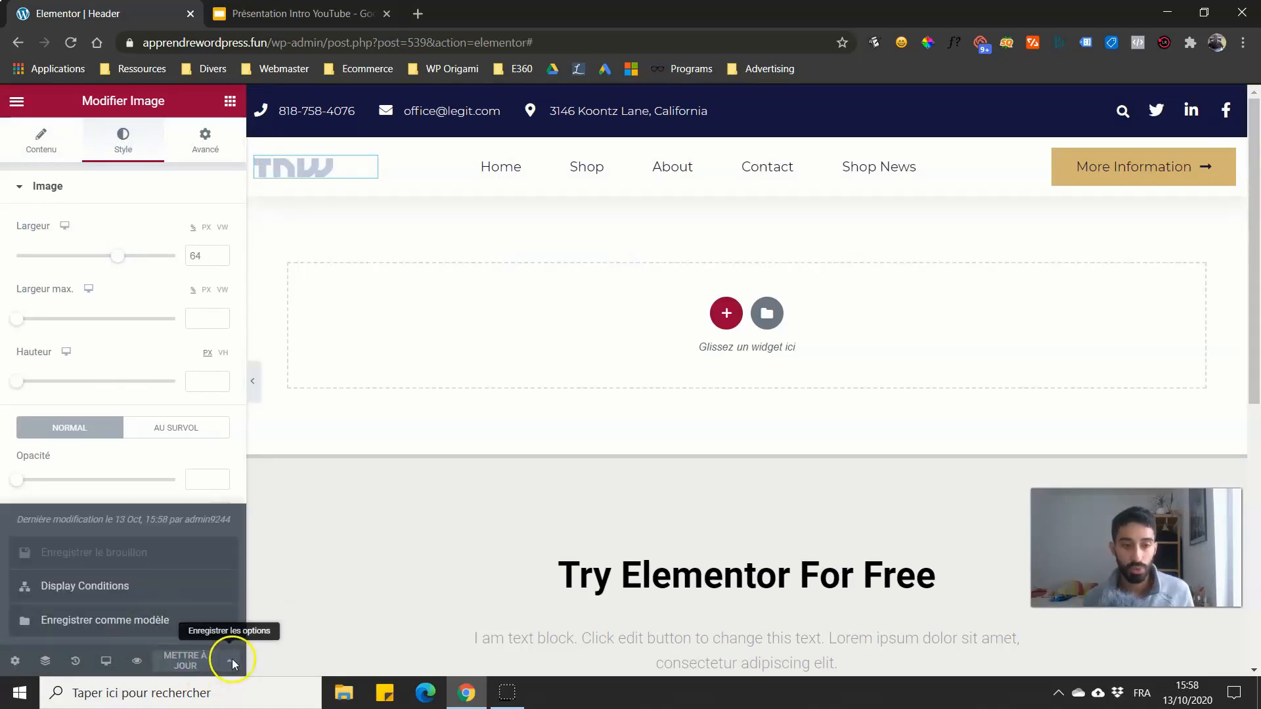
click(114, 588)
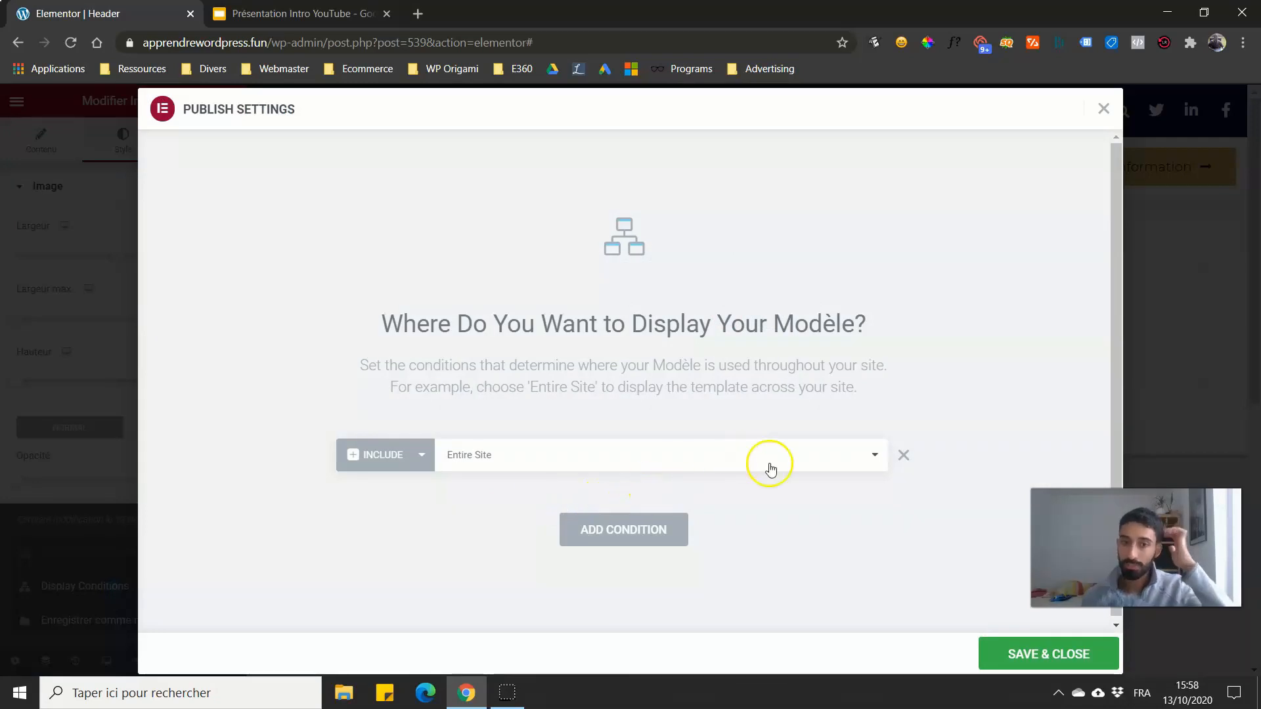
click(904, 455)
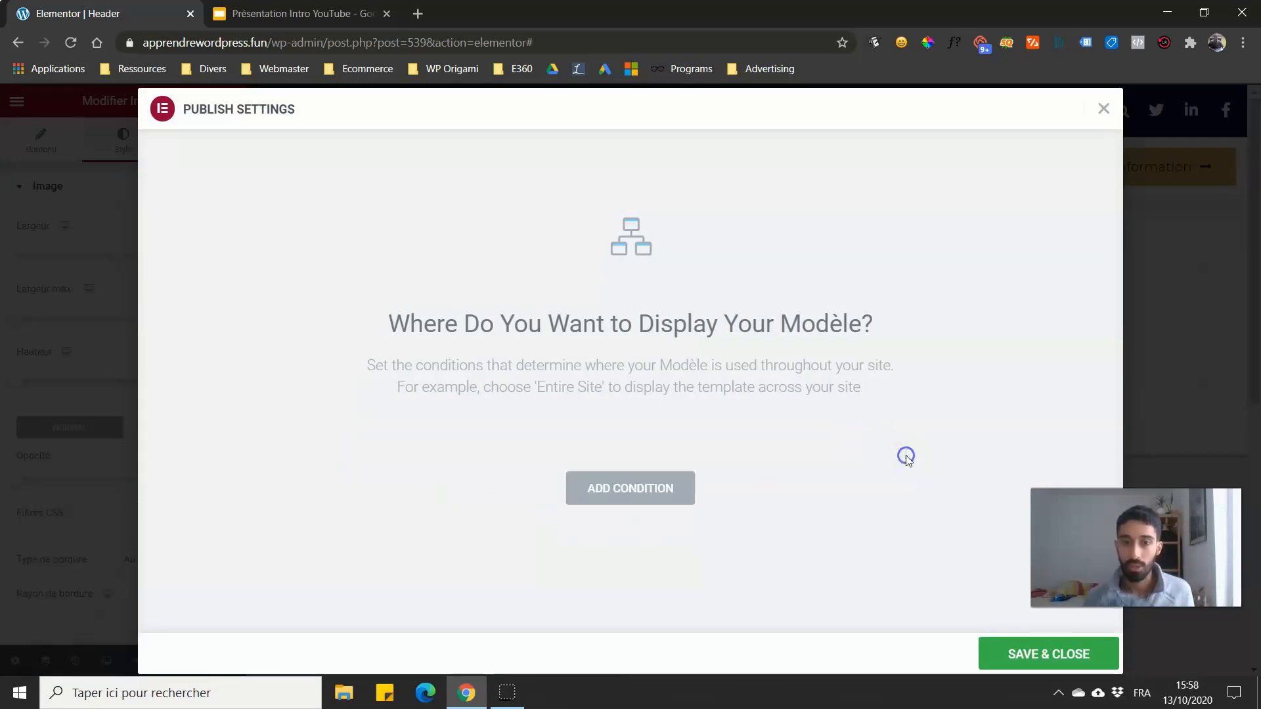
Step: Add a display condition that includes the header only on the singular page About
click(619, 508)
click(579, 460)
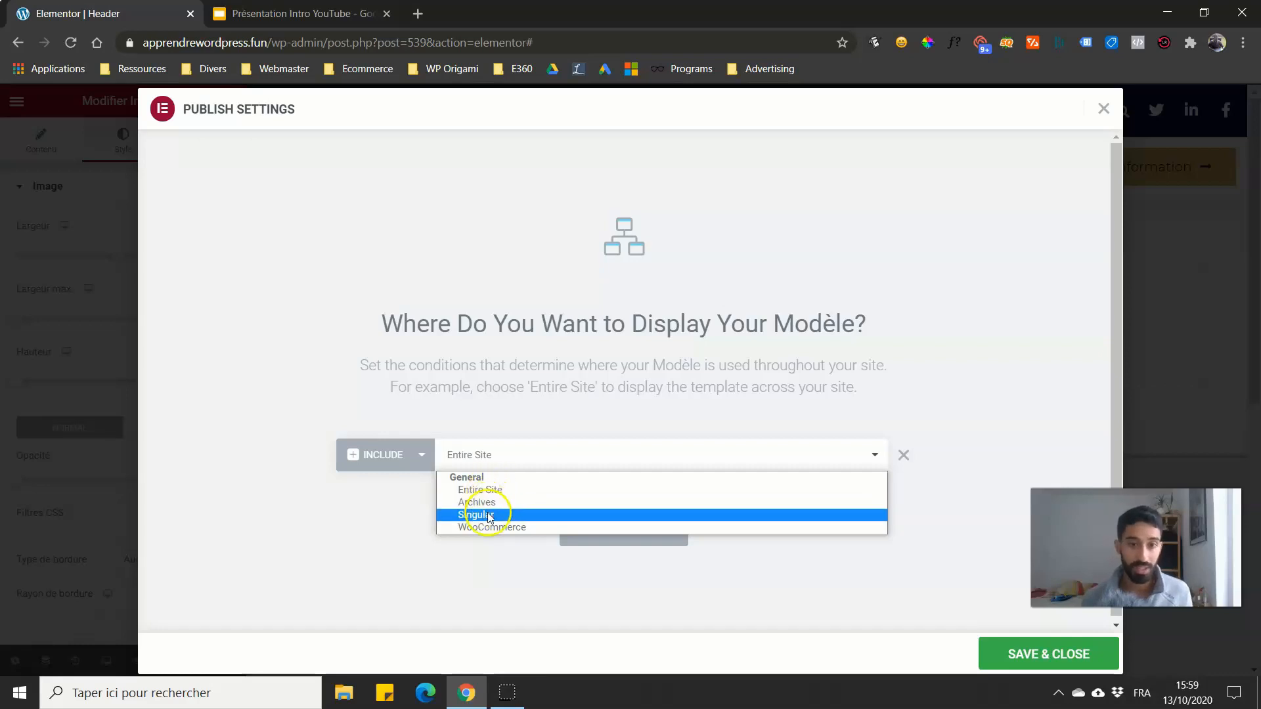
click(486, 515)
click(698, 461)
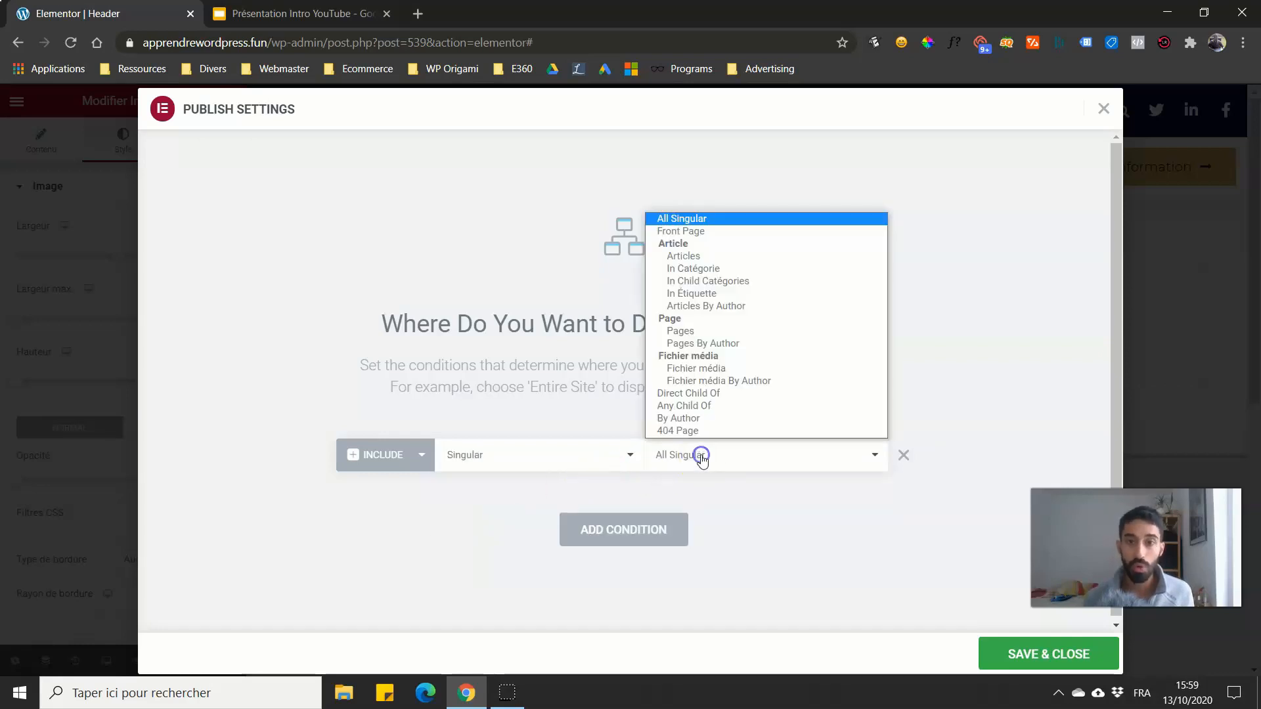
click(534, 455)
click(681, 461)
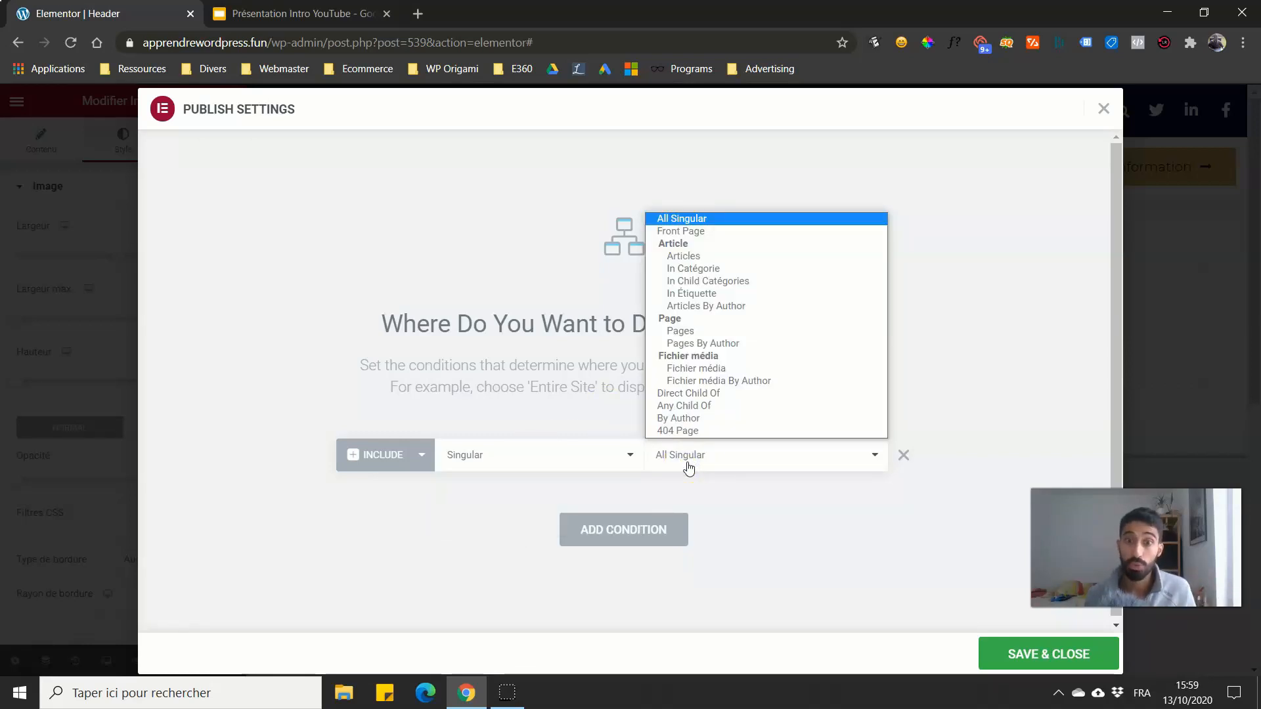
click(694, 331)
click(781, 452)
text(about)
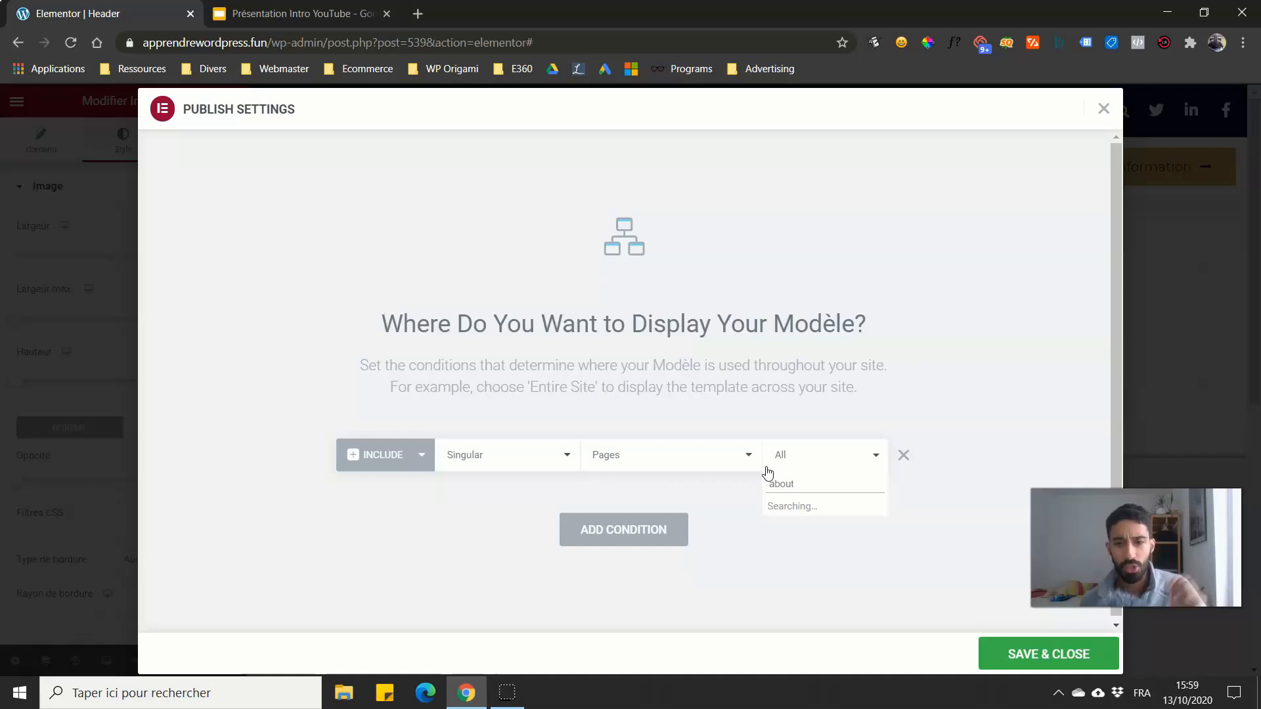
click(793, 515)
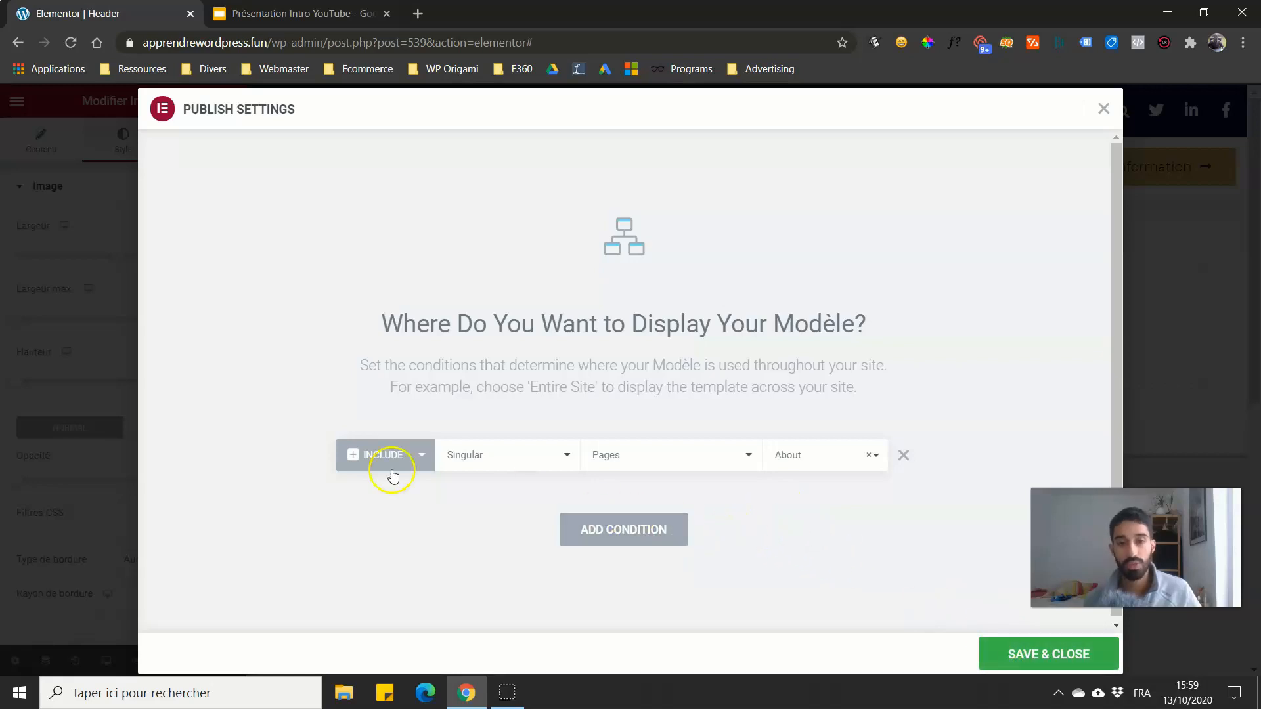
click(362, 454)
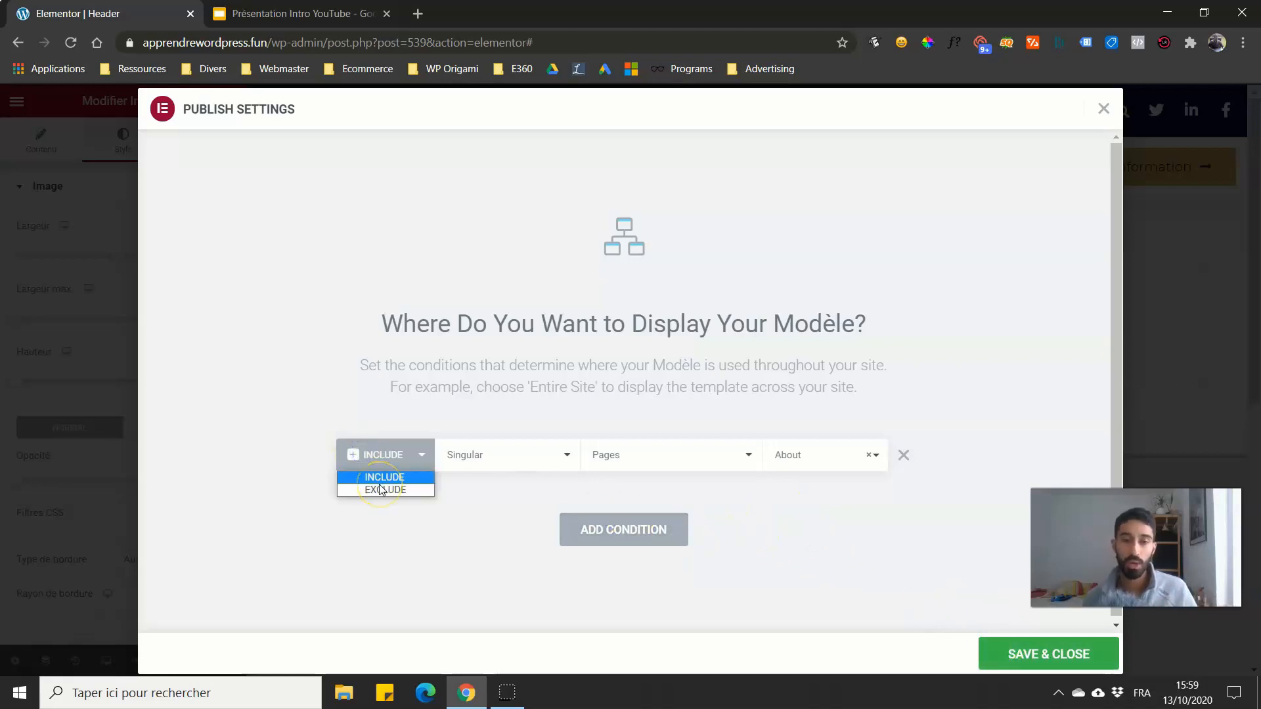
click(603, 535)
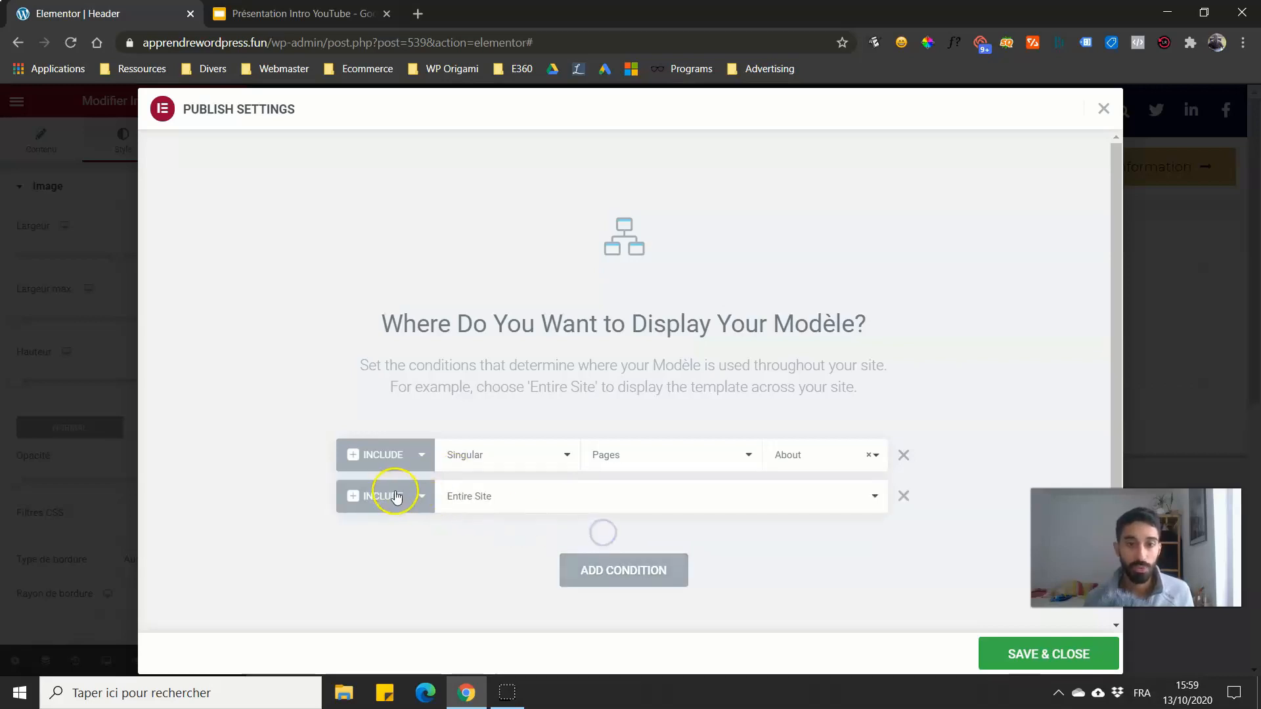
click(393, 497)
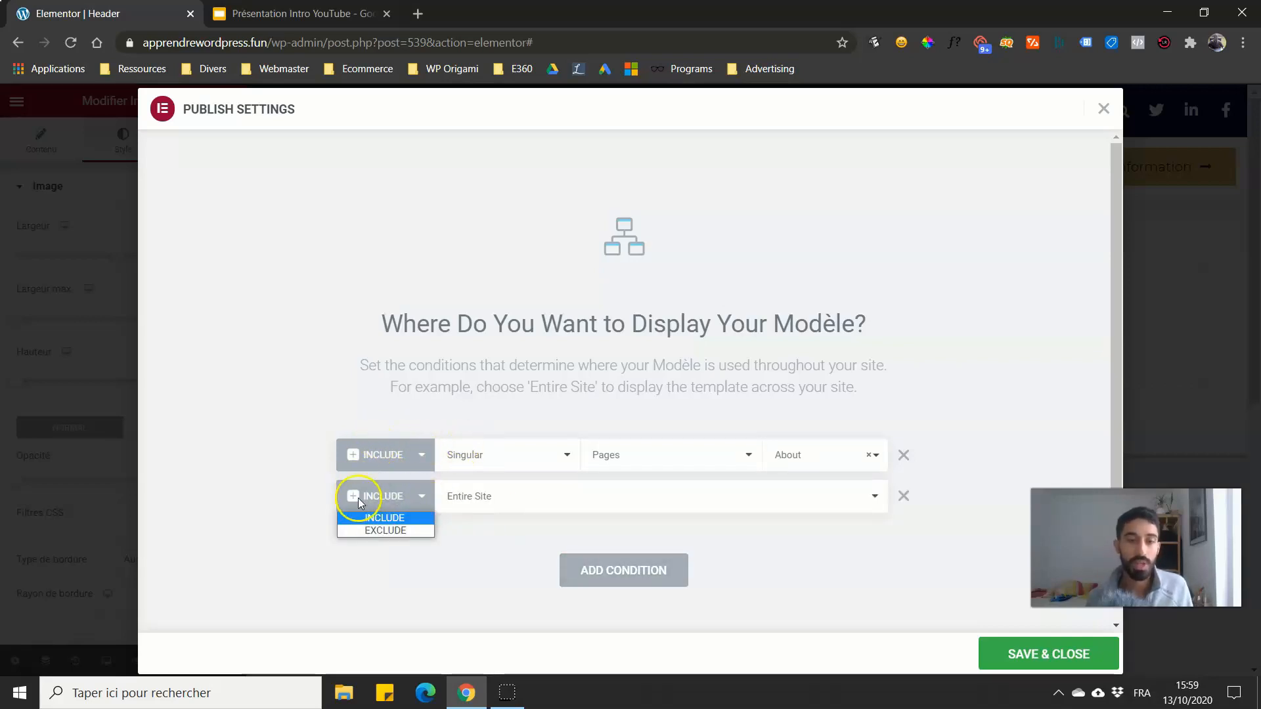
click(904, 496)
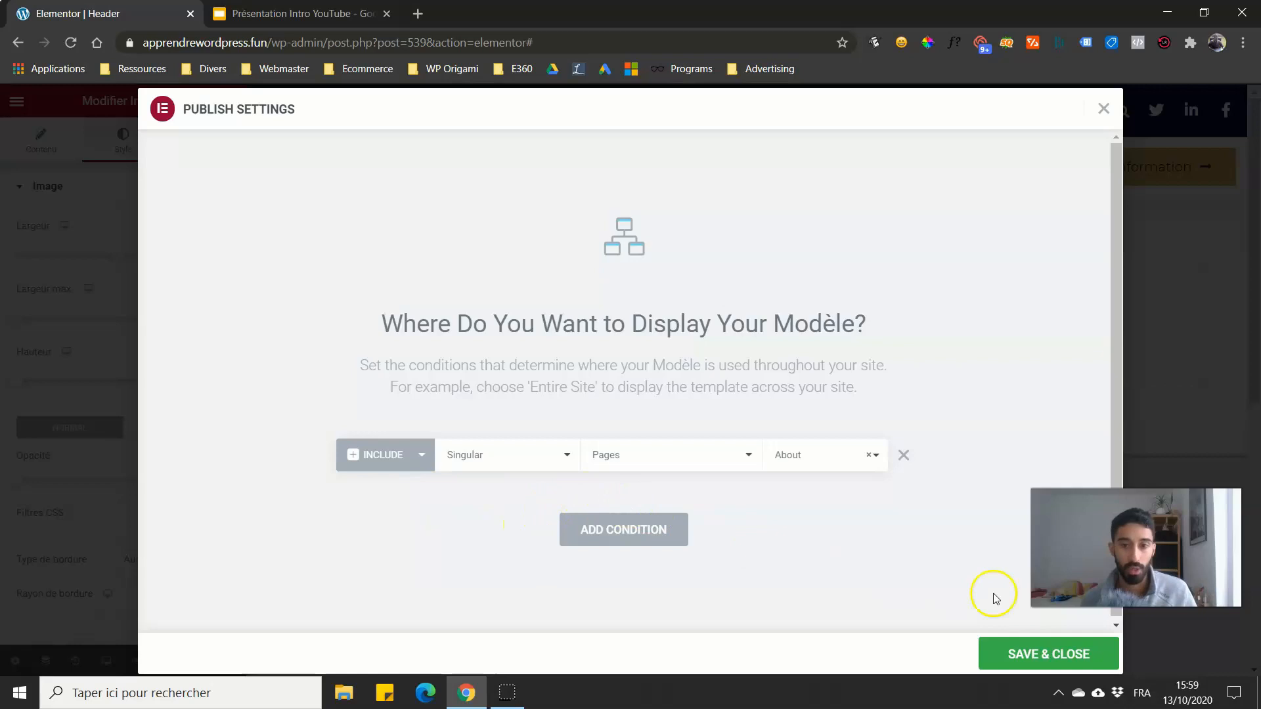
Step: Save the header's display conditions and load the live home page at apprendrewordpress.fun to check its header
click(1040, 654)
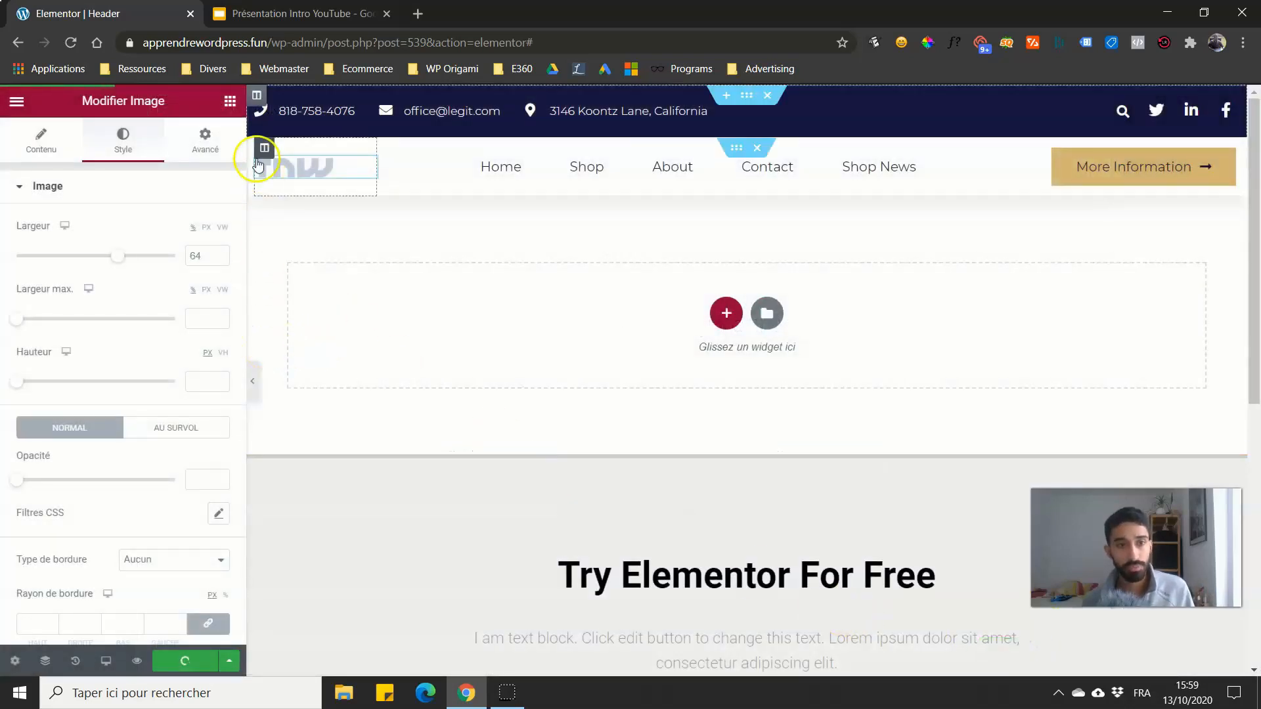
drag(275, 42, 596, 36)
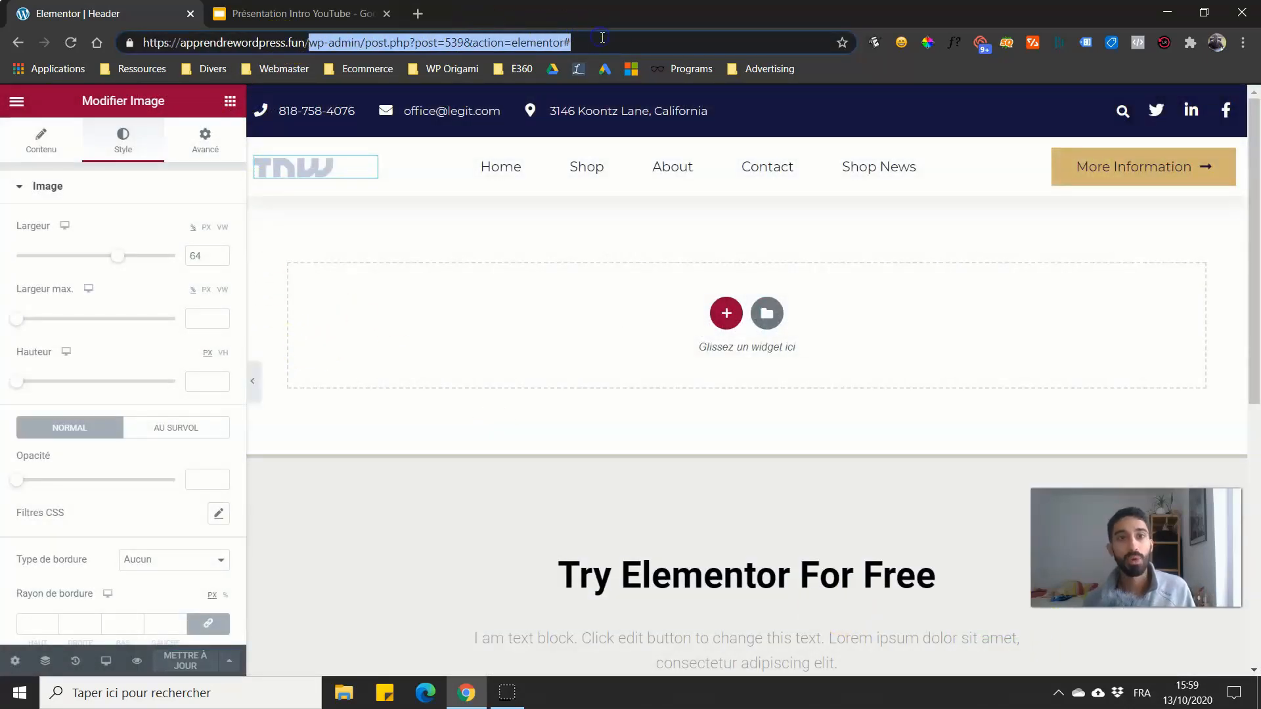
key(BackSpace)
key(Return)
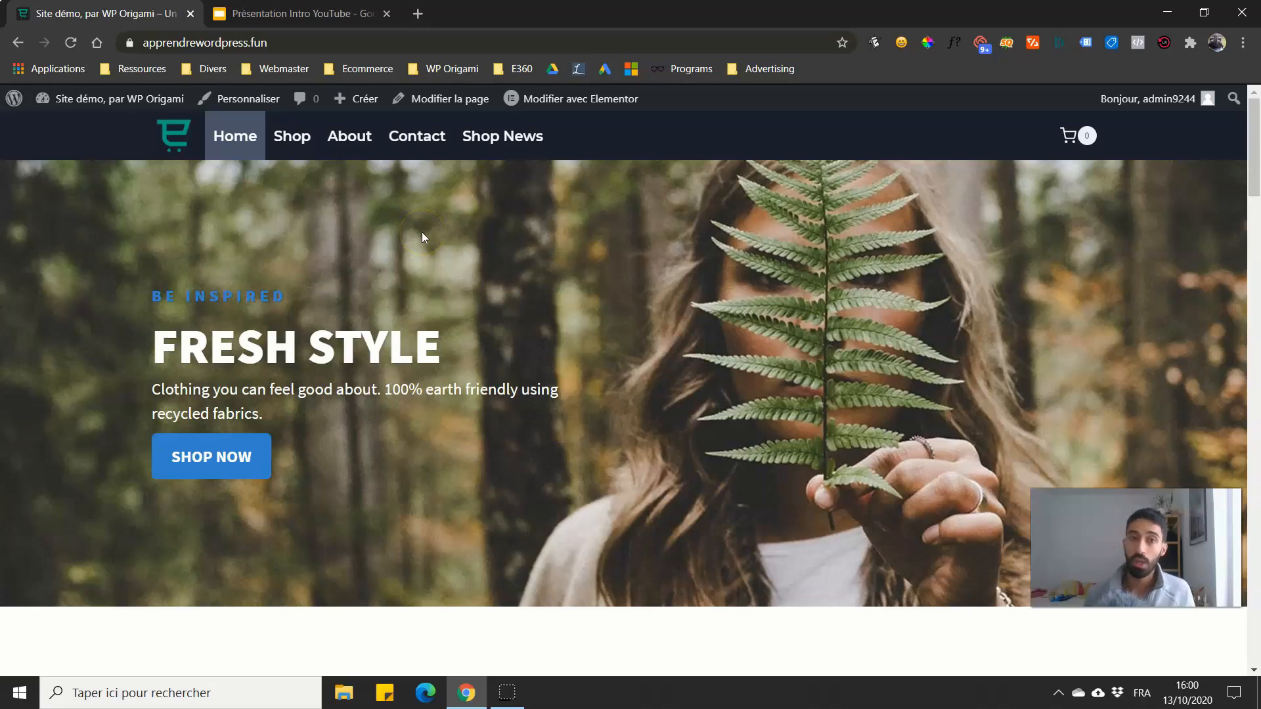
scroll(341, 197, down, 6)
scroll(329, 197, up, 6)
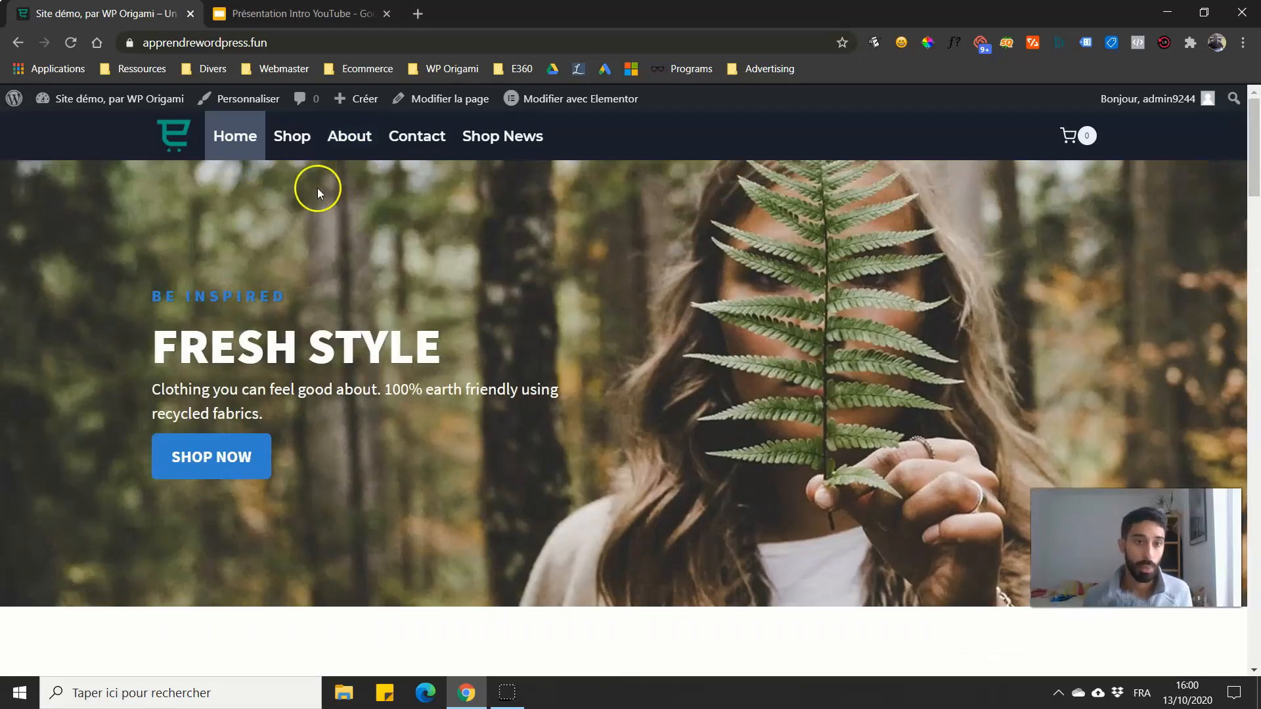
Step: Open the live About page and check its header, including the contact details bar above the navigation menu
click(336, 134)
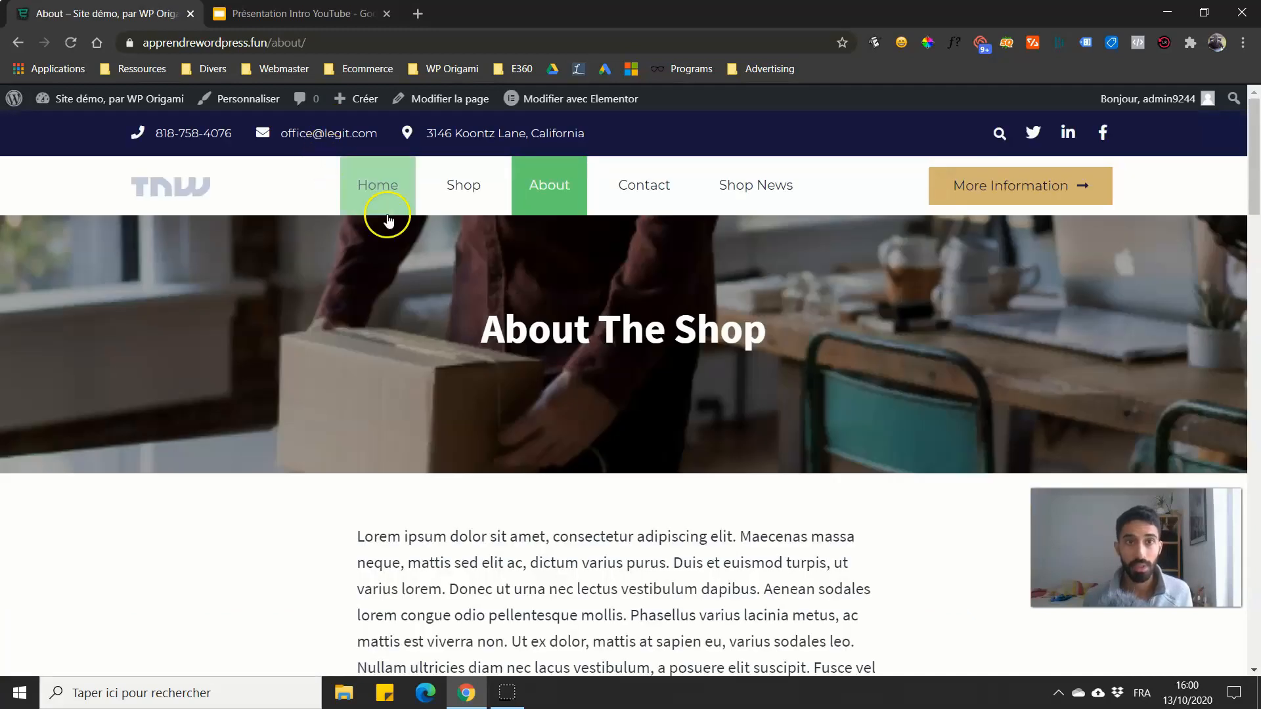
scroll(398, 276, down, 7)
scroll(360, 256, up, 7)
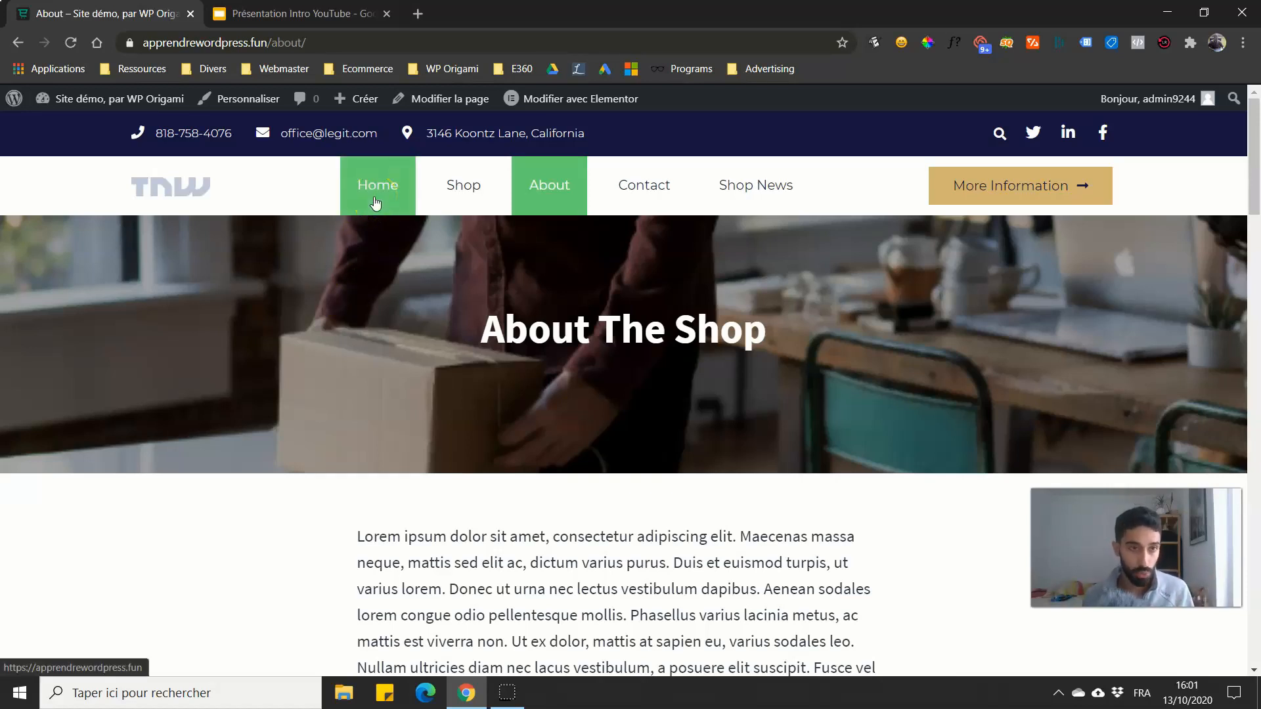
drag(143, 130, 614, 138)
click(628, 136)
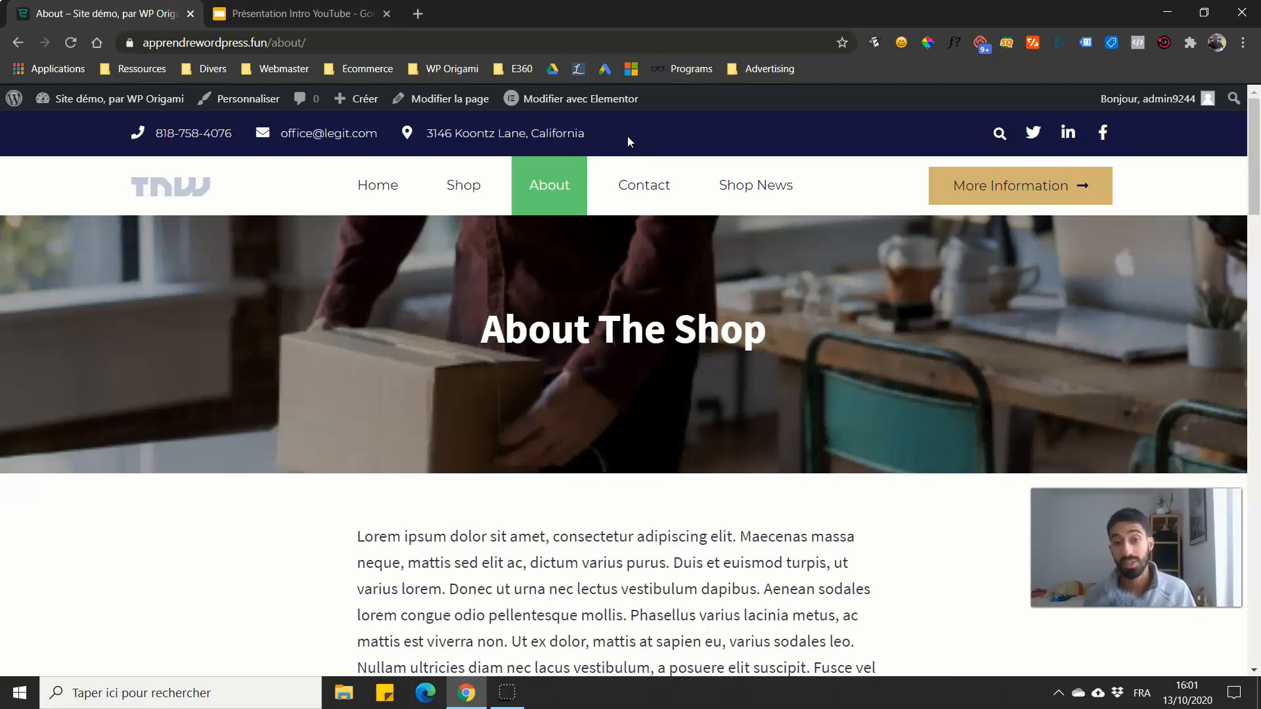
scroll(690, 191, down, 1)
scroll(505, 275, up, 1)
Step: Switch to Google Slides and review the Elementor Pro slide on header and footer strategy, comparing it with the live About page
click(304, 15)
click(129, 287)
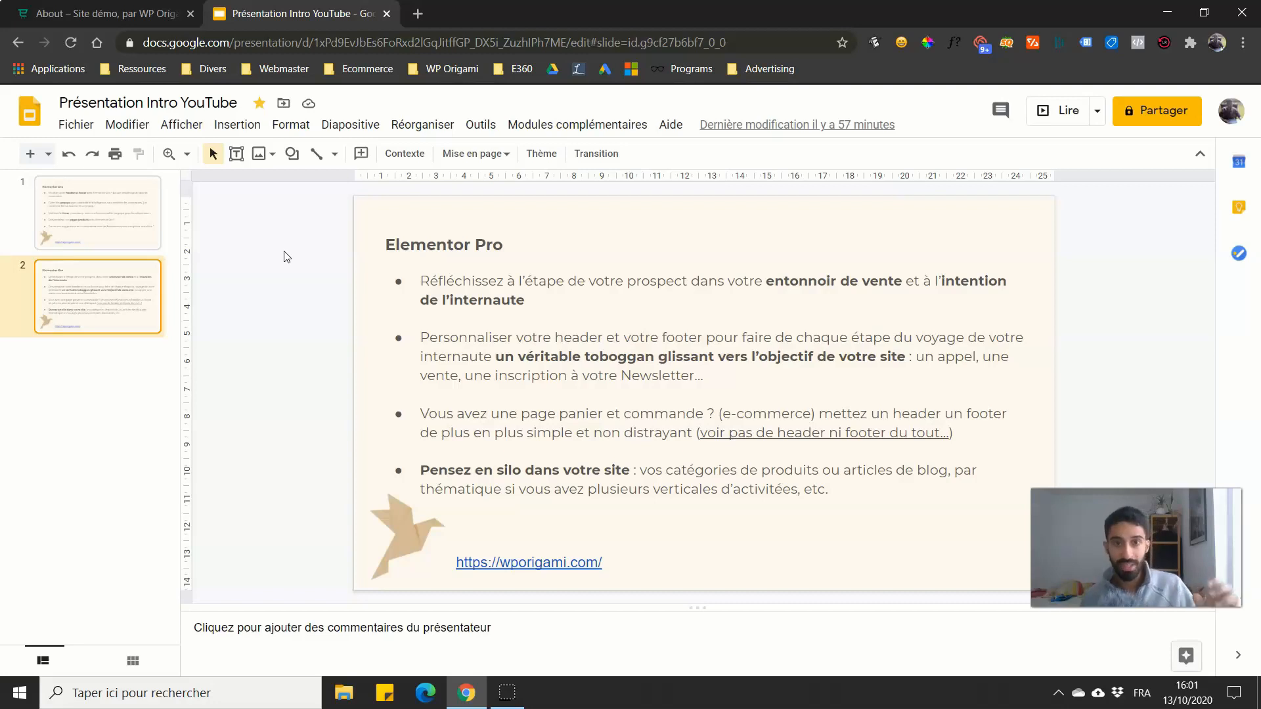
click(143, 20)
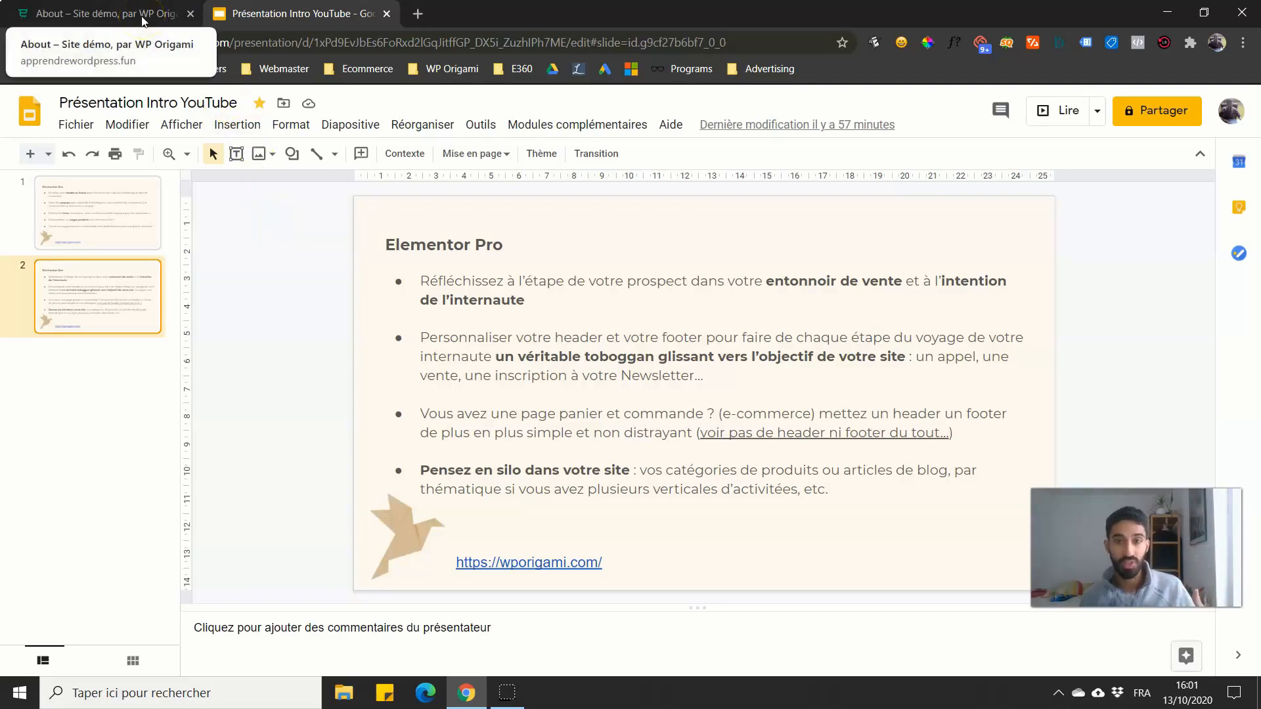
click(142, 17)
scroll(308, 256, down, 1)
scroll(283, 247, up, 1)
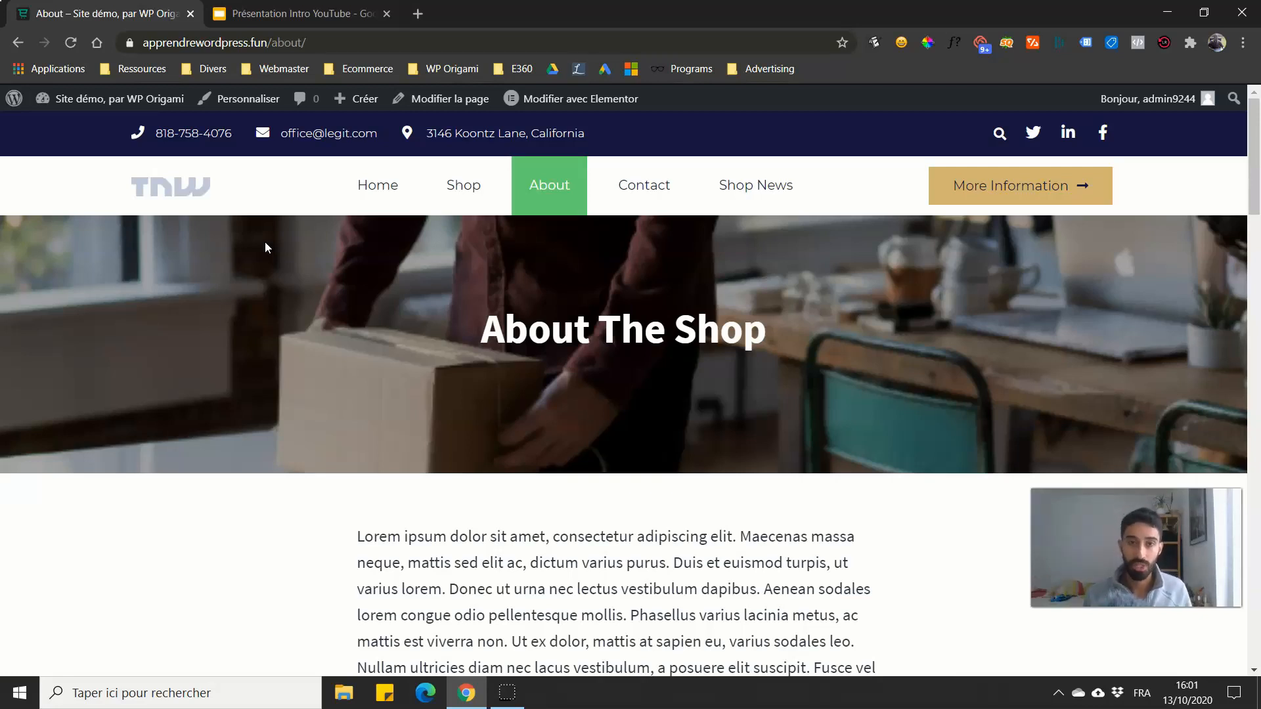
key(ctrl+Tab)
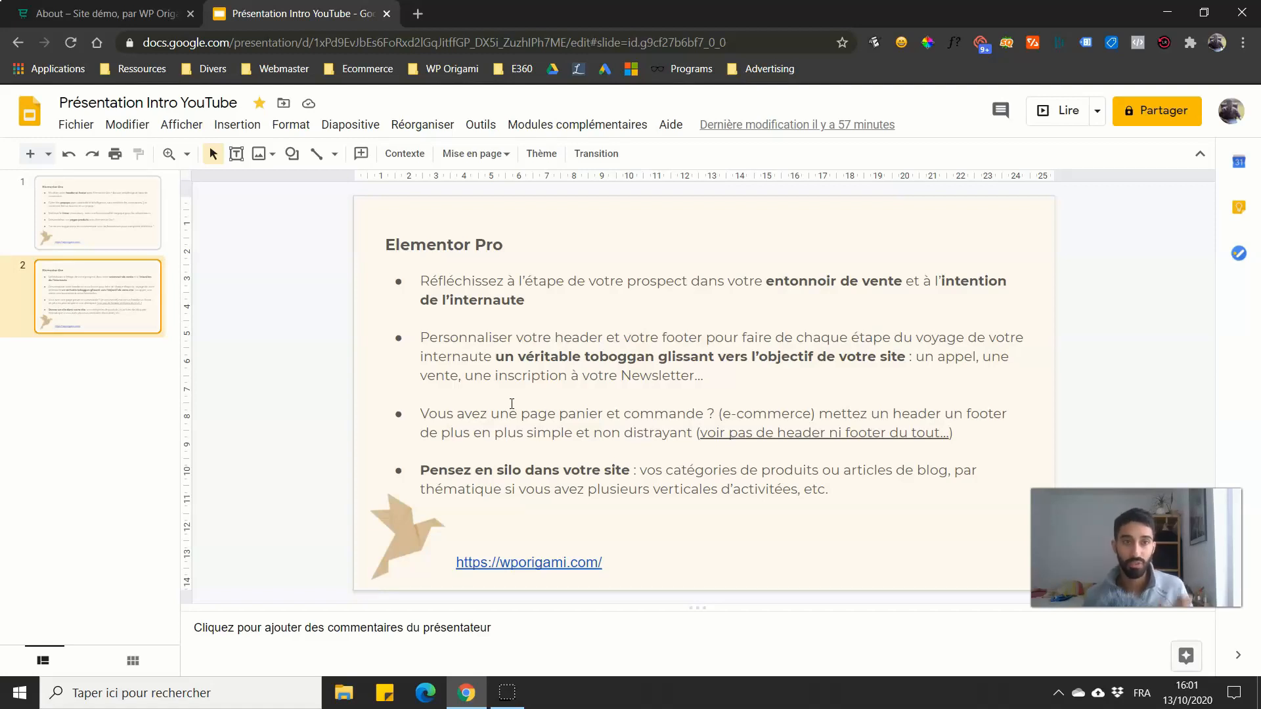
Step: Return to the live About page and examine it from the custom header down to the custom footer with its email form
click(118, 13)
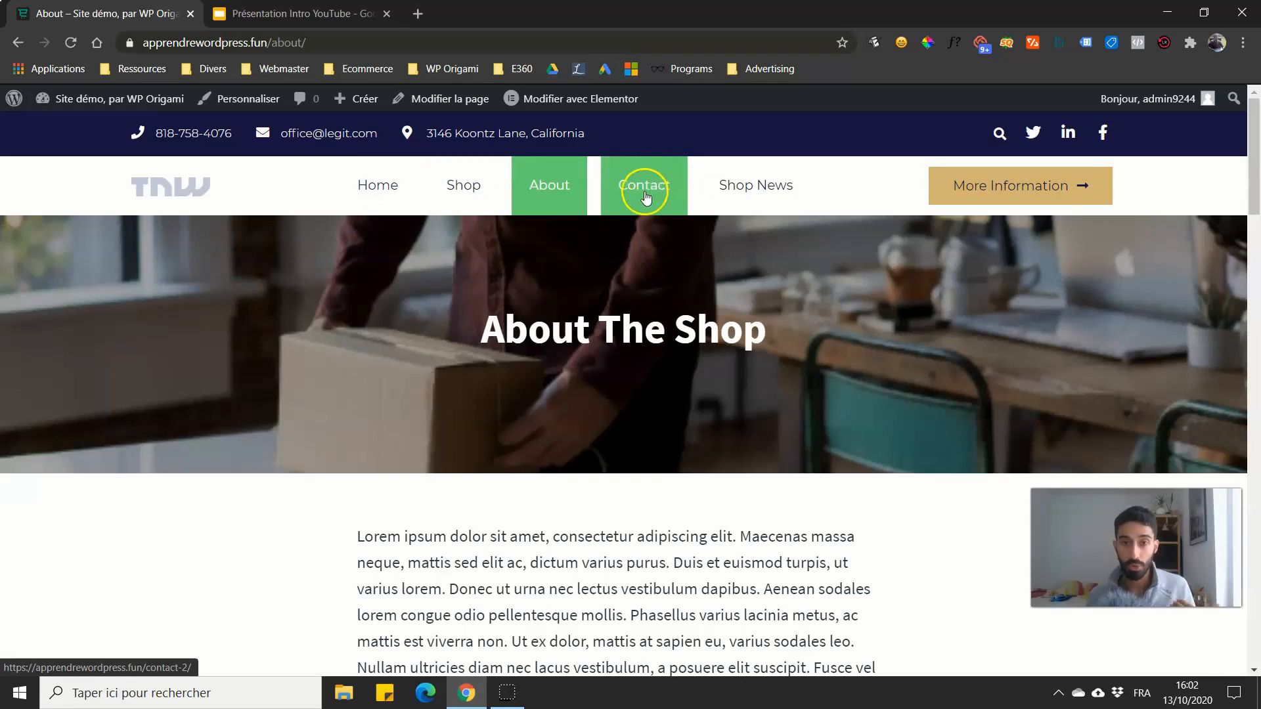
scroll(523, 247, down, 3)
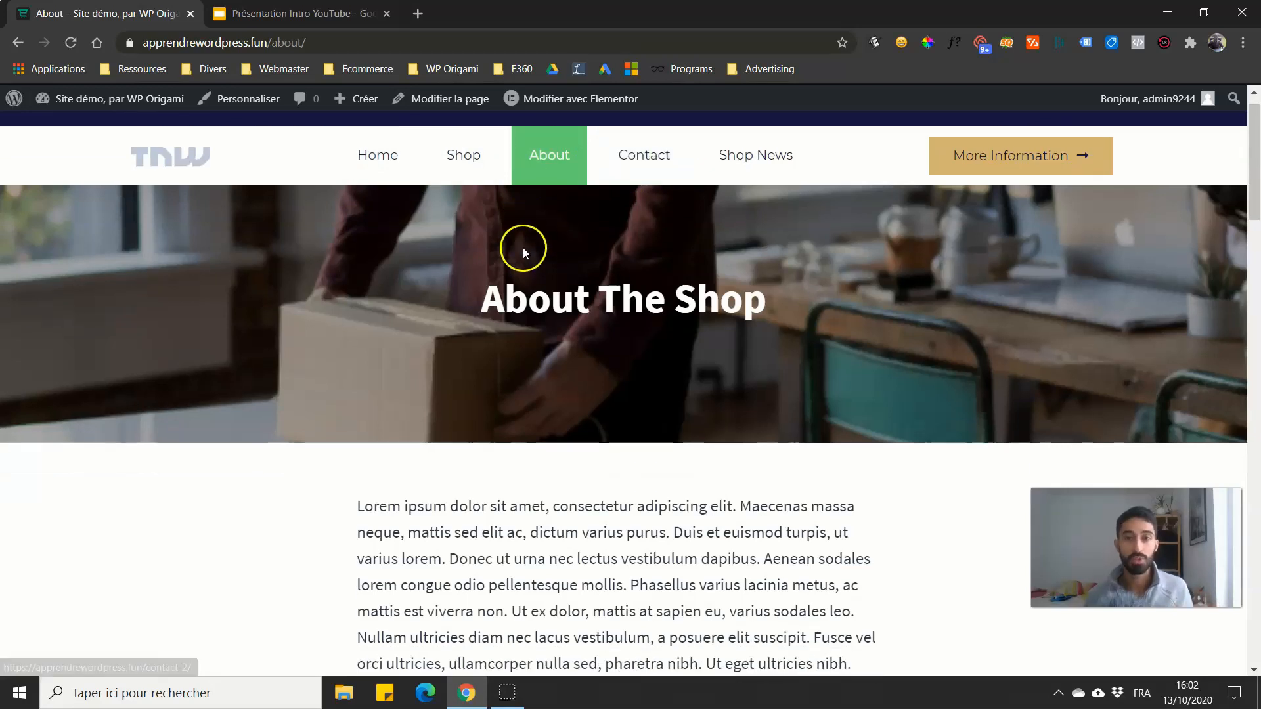
scroll(511, 240, up, 3)
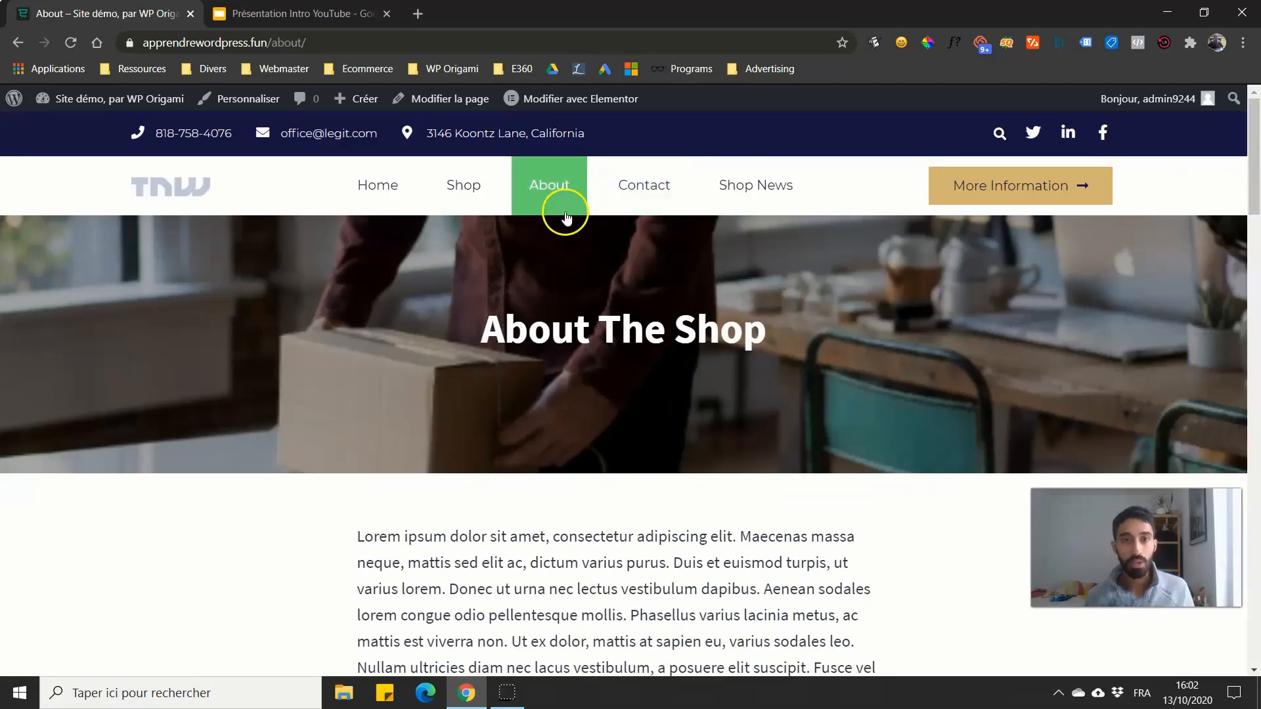
scroll(527, 208, down, 3)
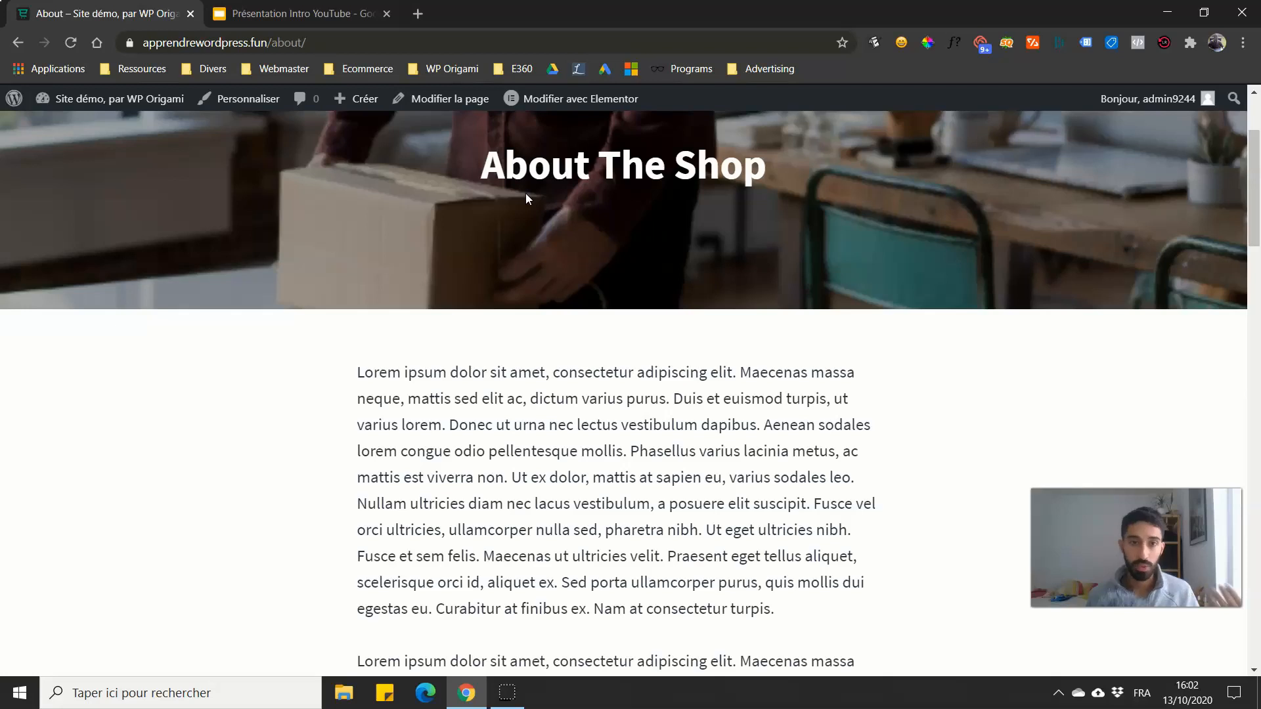
scroll(519, 200, down, 20)
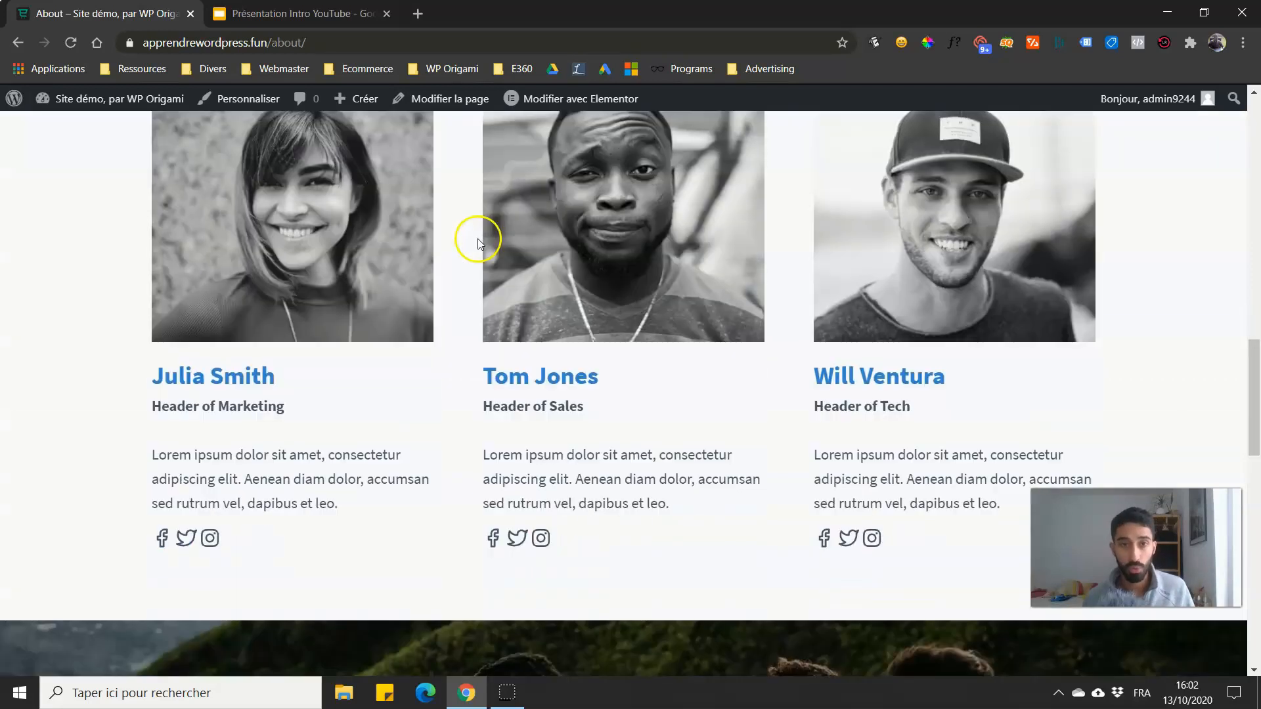
scroll(466, 233, down, 8)
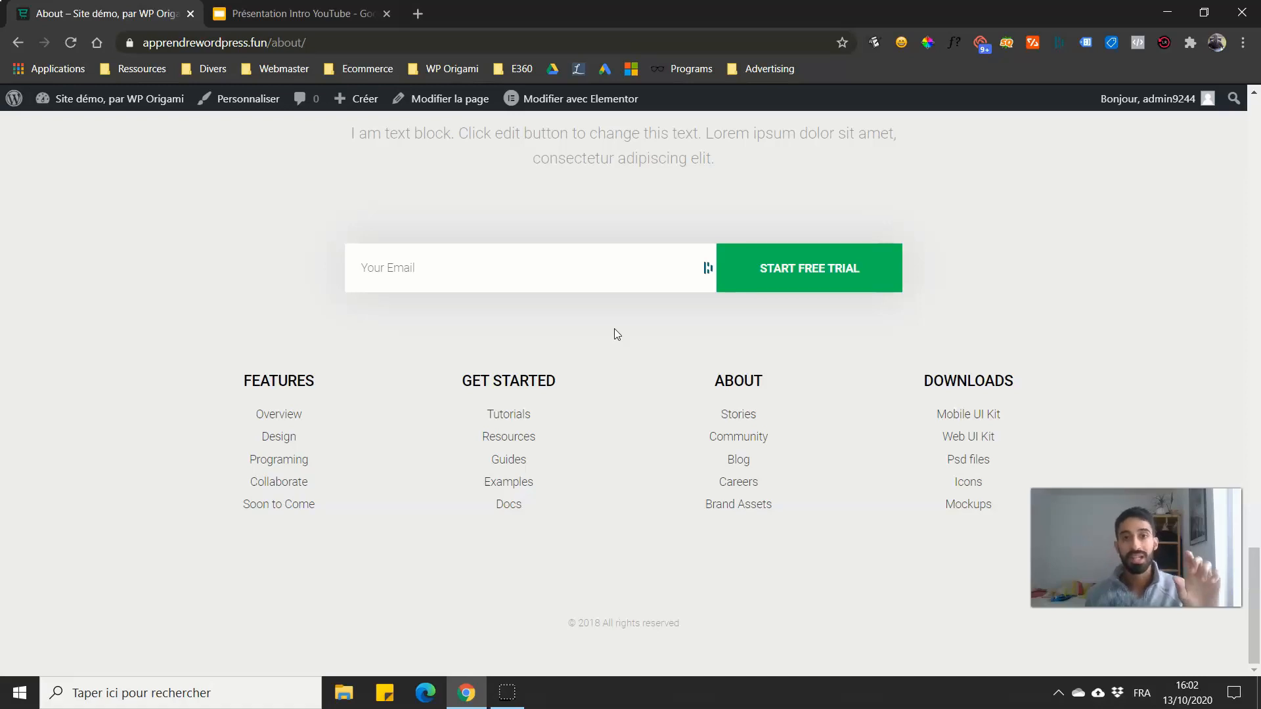
scroll(519, 331, up, 3)
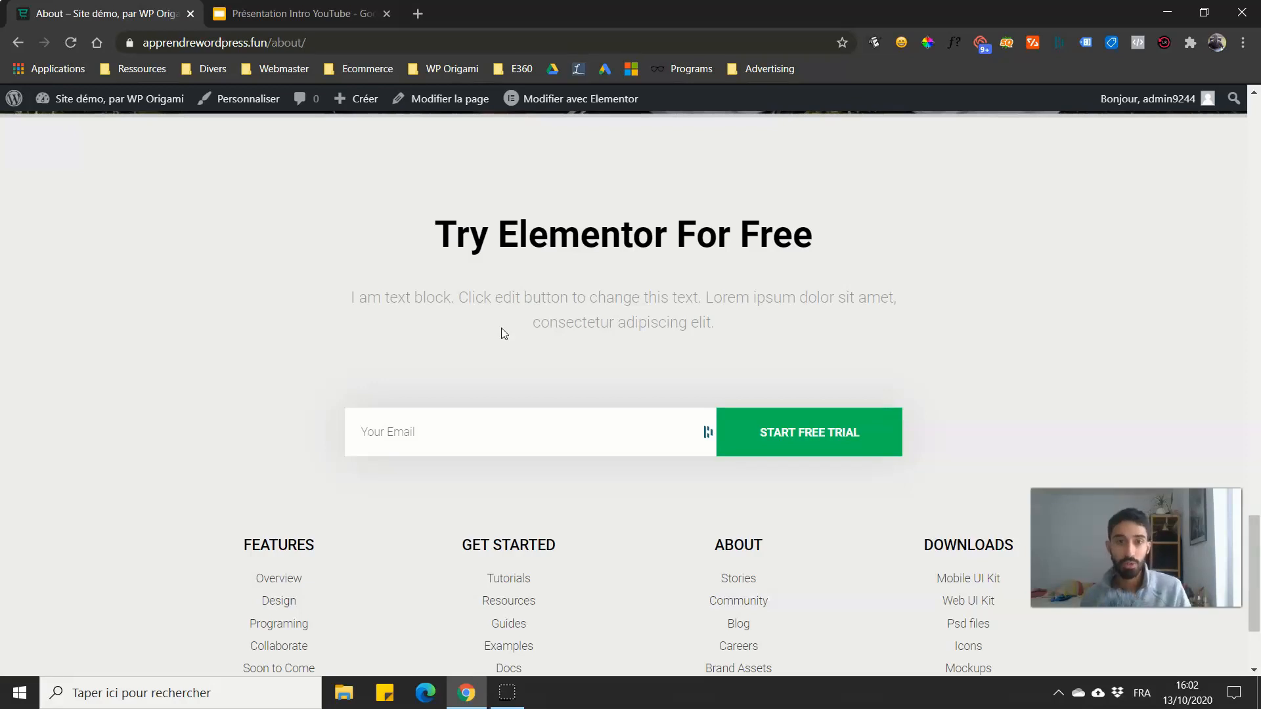
scroll(486, 322, down, 3)
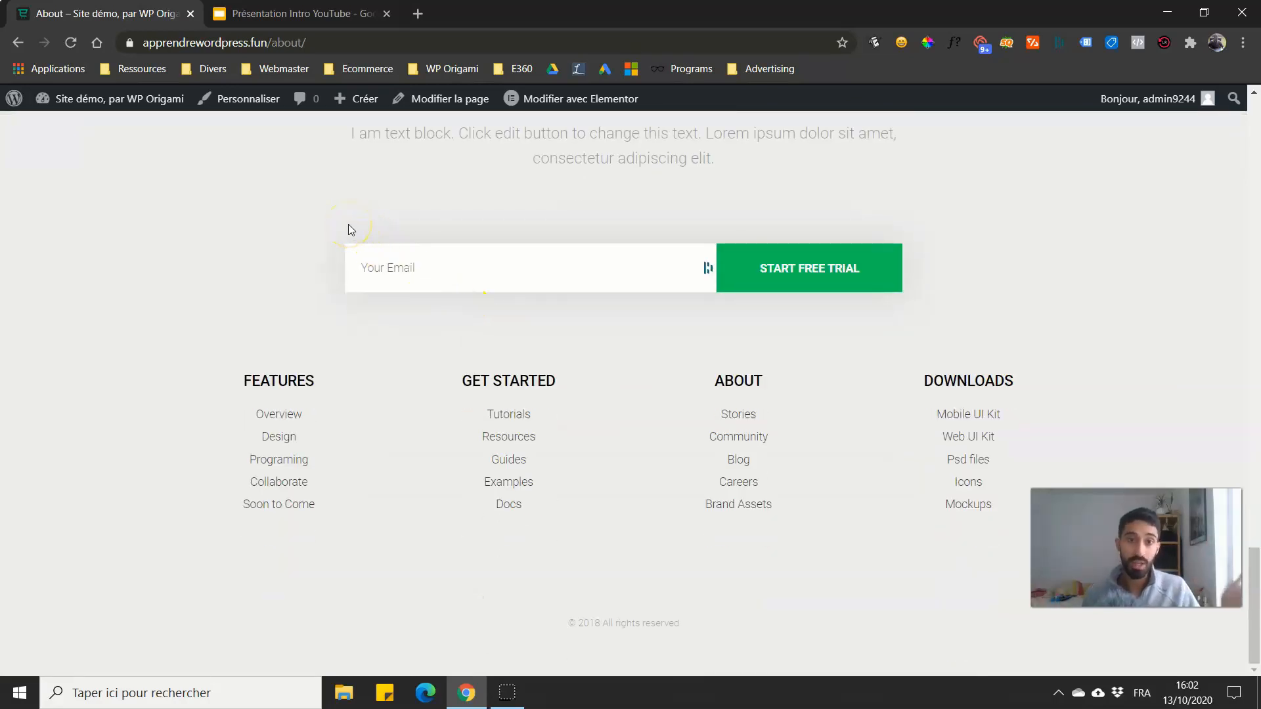
scroll(344, 223, up, 2)
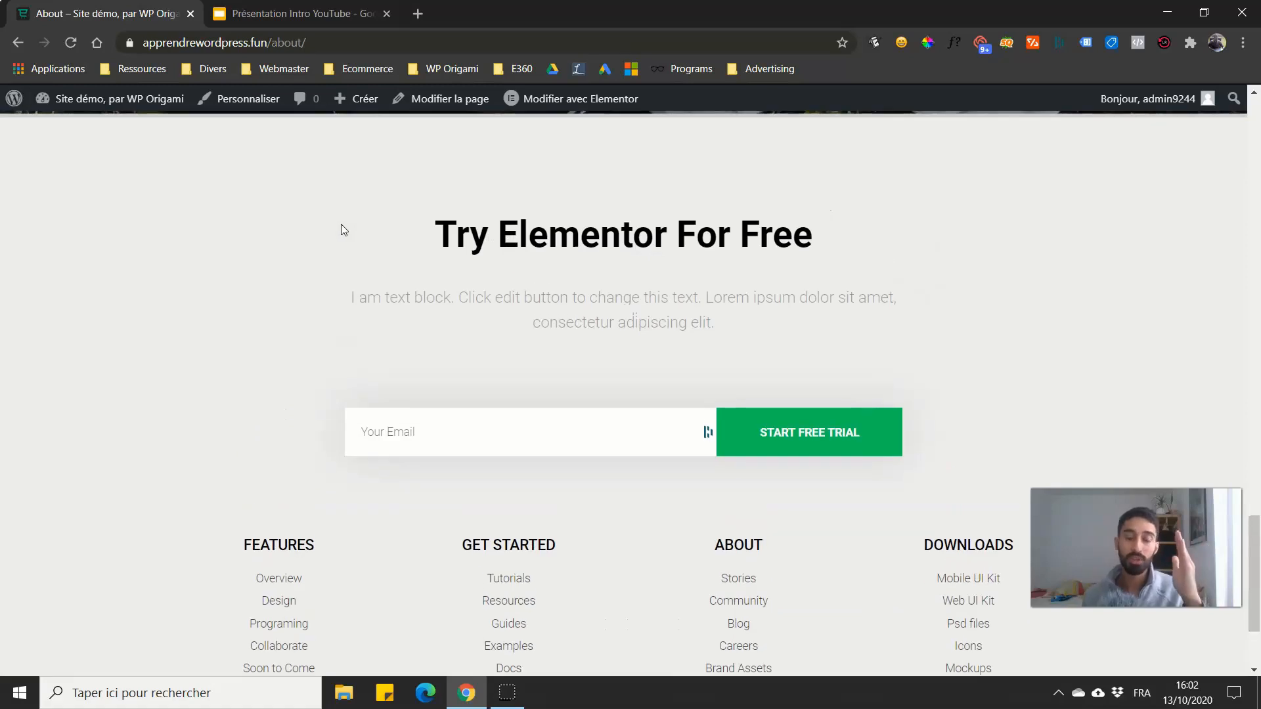
scroll(340, 223, down, 1)
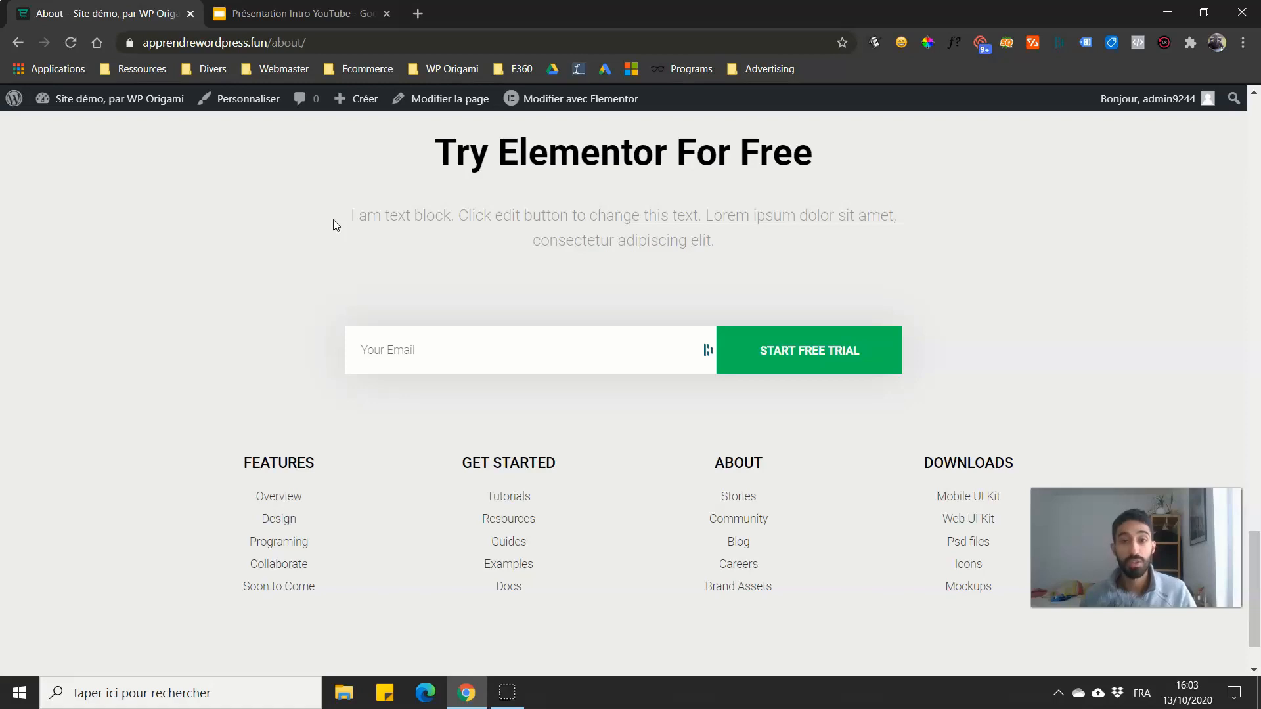
scroll(315, 197, down, 1)
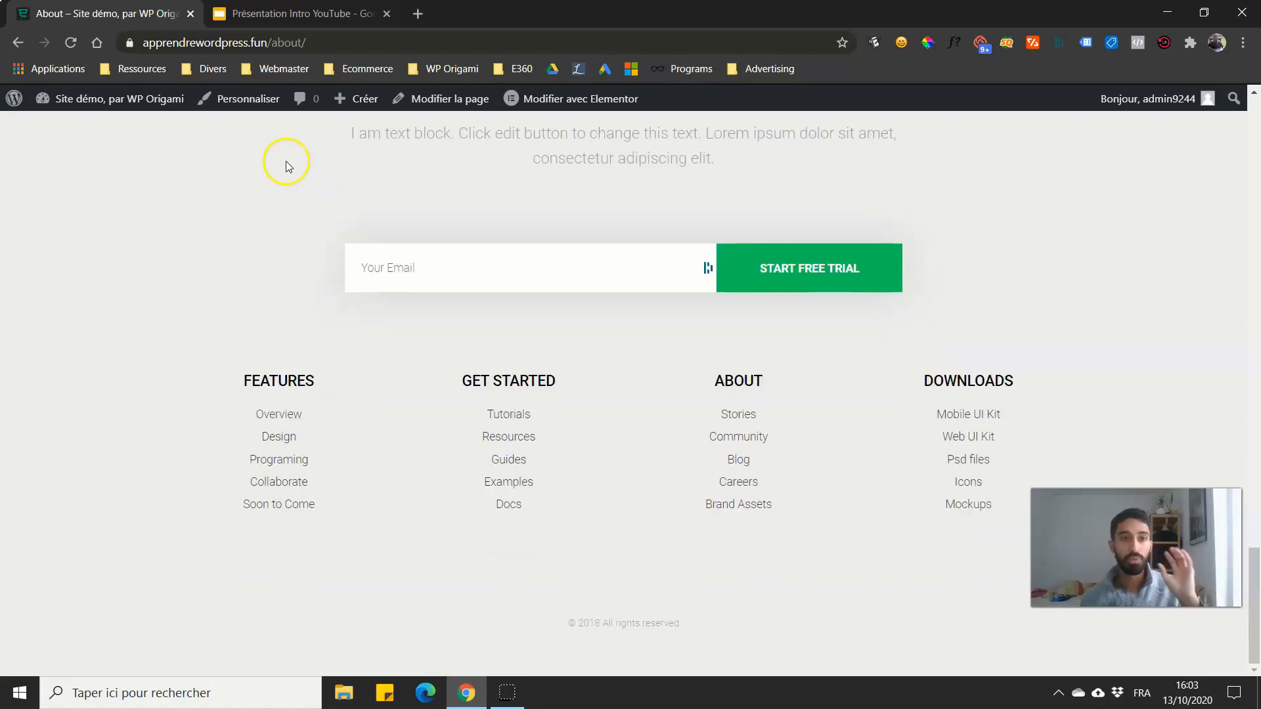
scroll(256, 175, up, 6)
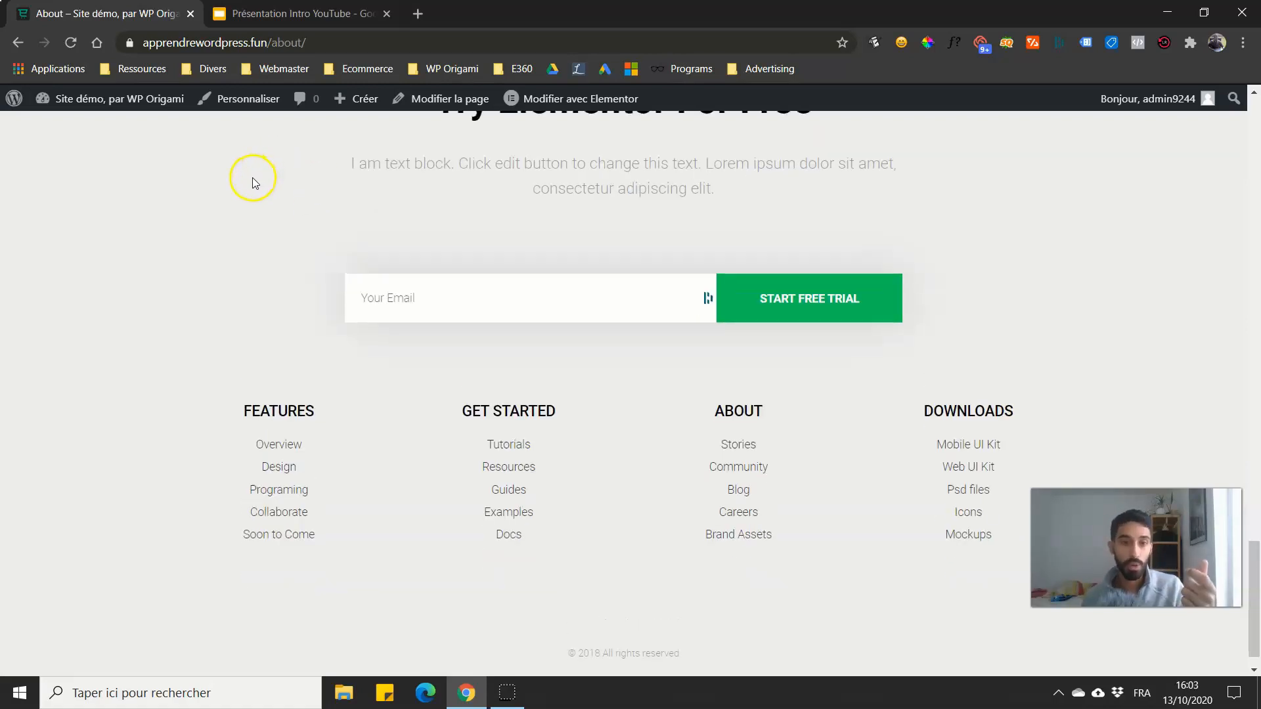
scroll(245, 190, up, 15)
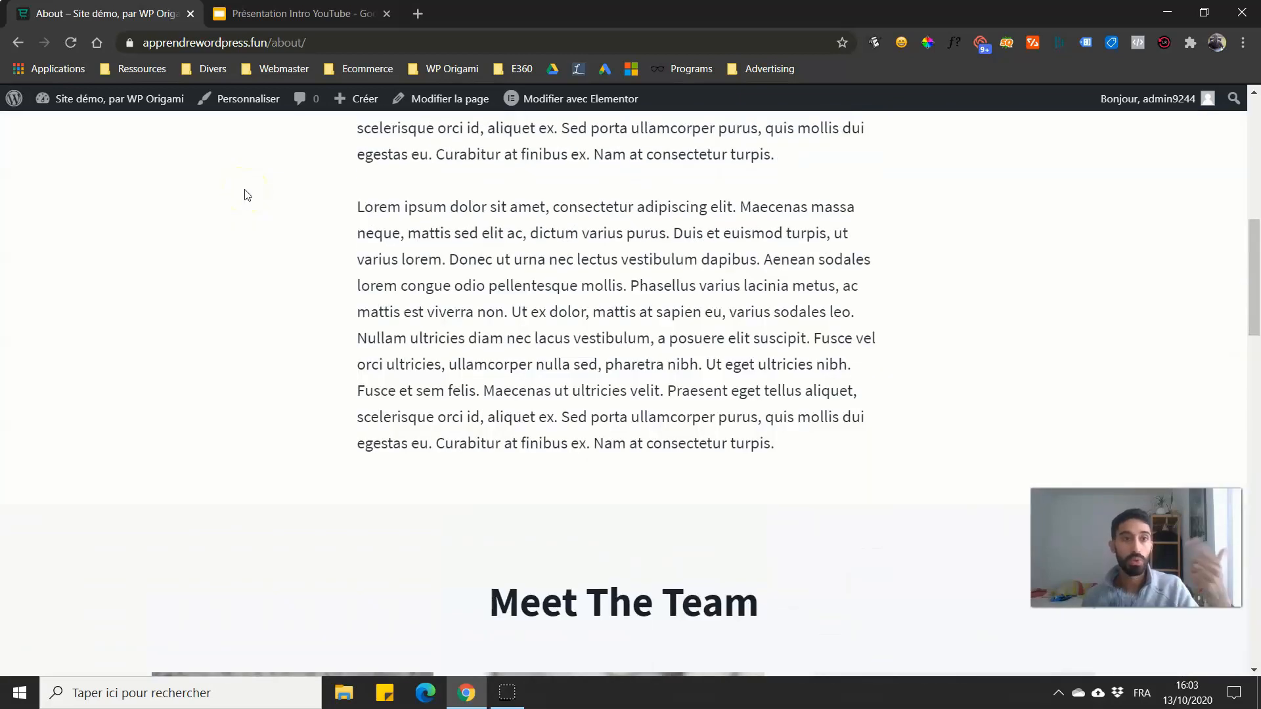
Step: Switch back to the Elementor Pro slide in the Google Slides presentation
click(324, 9)
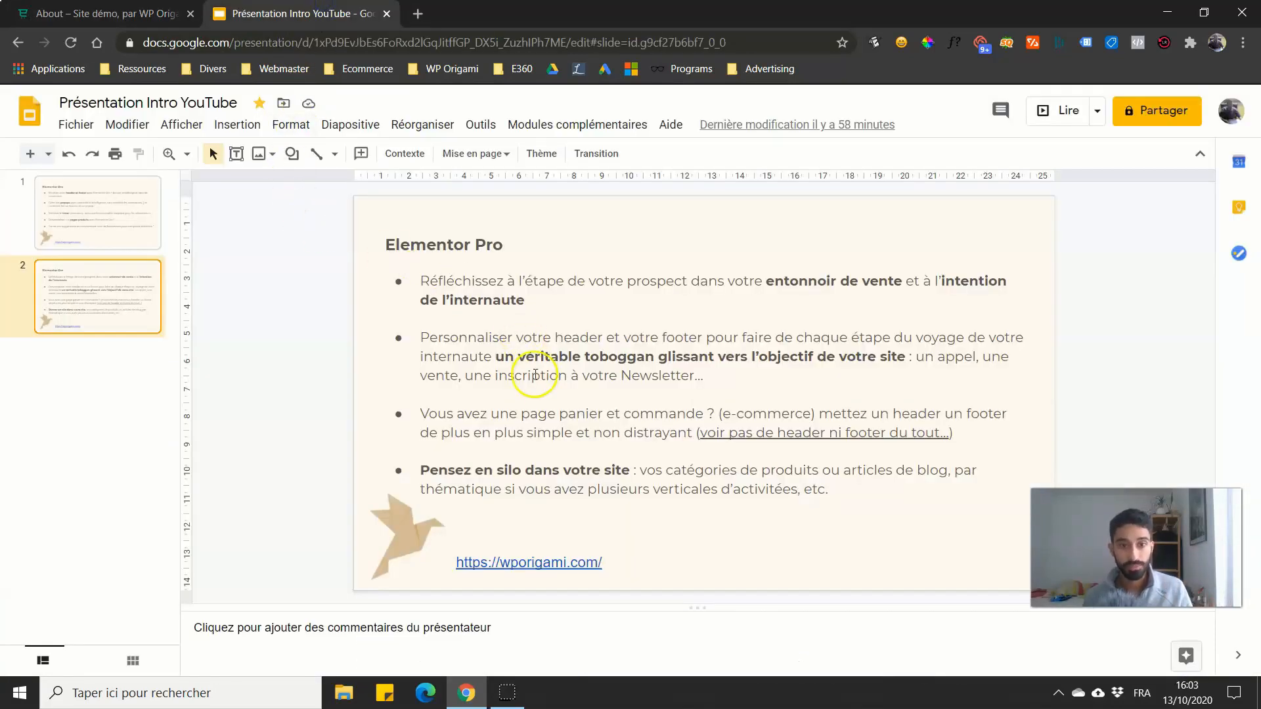